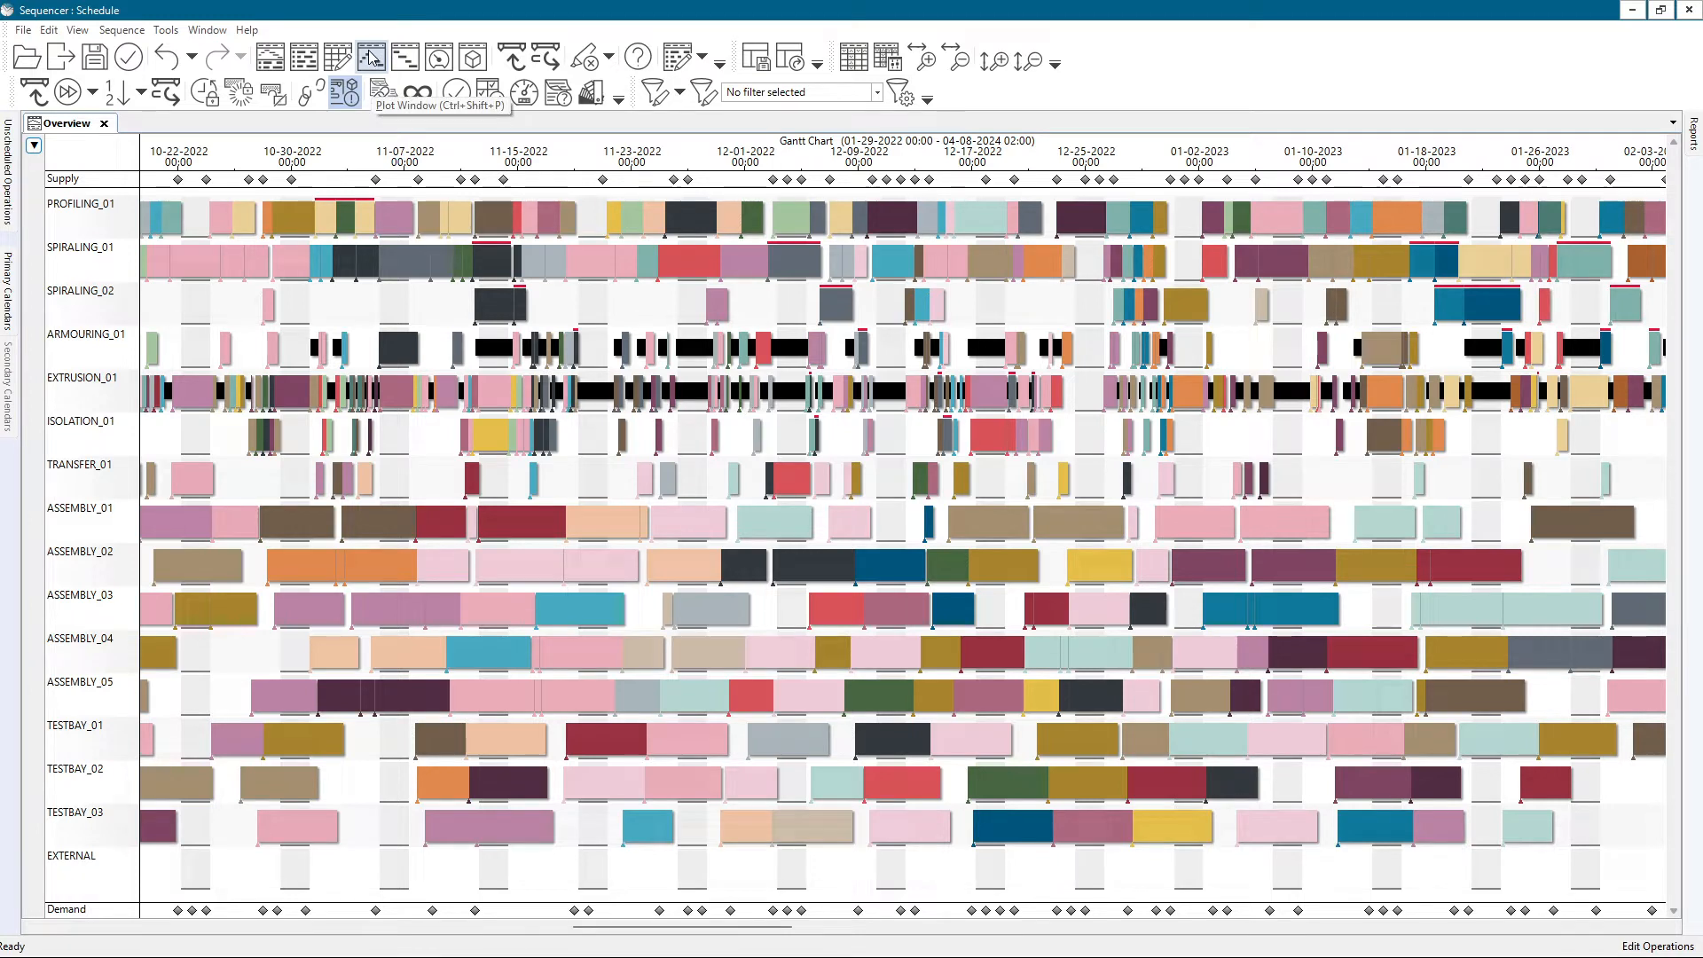
Open the Plot window for the schedule.
click(77, 31)
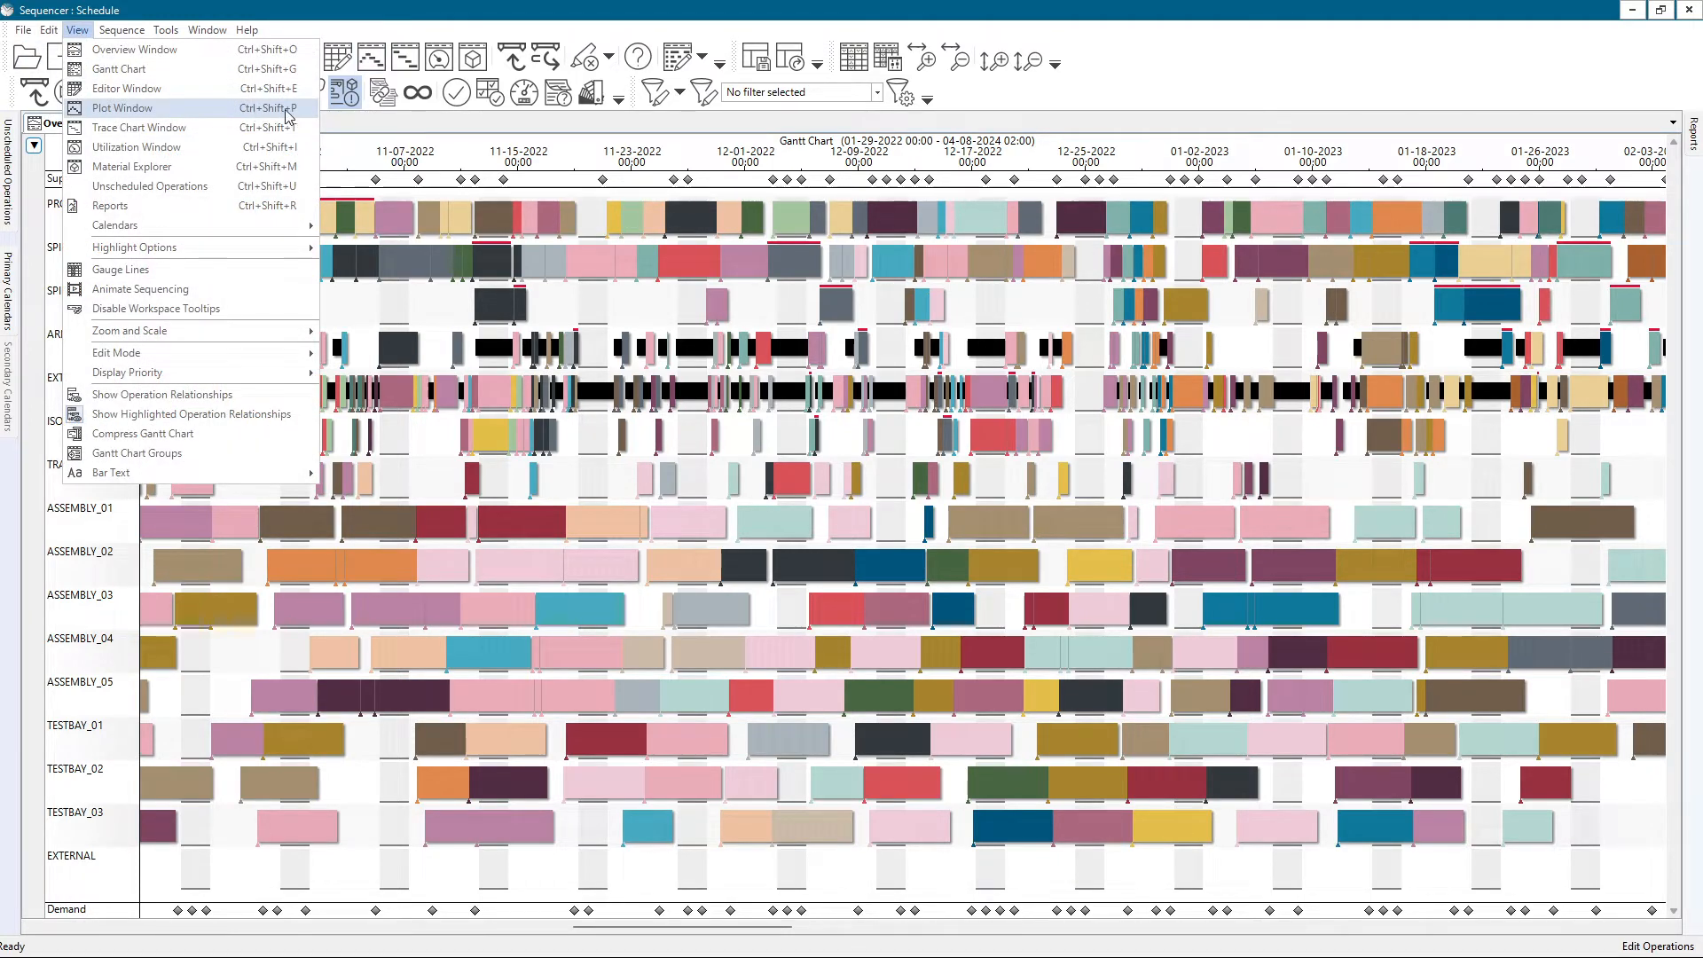
click(256, 109)
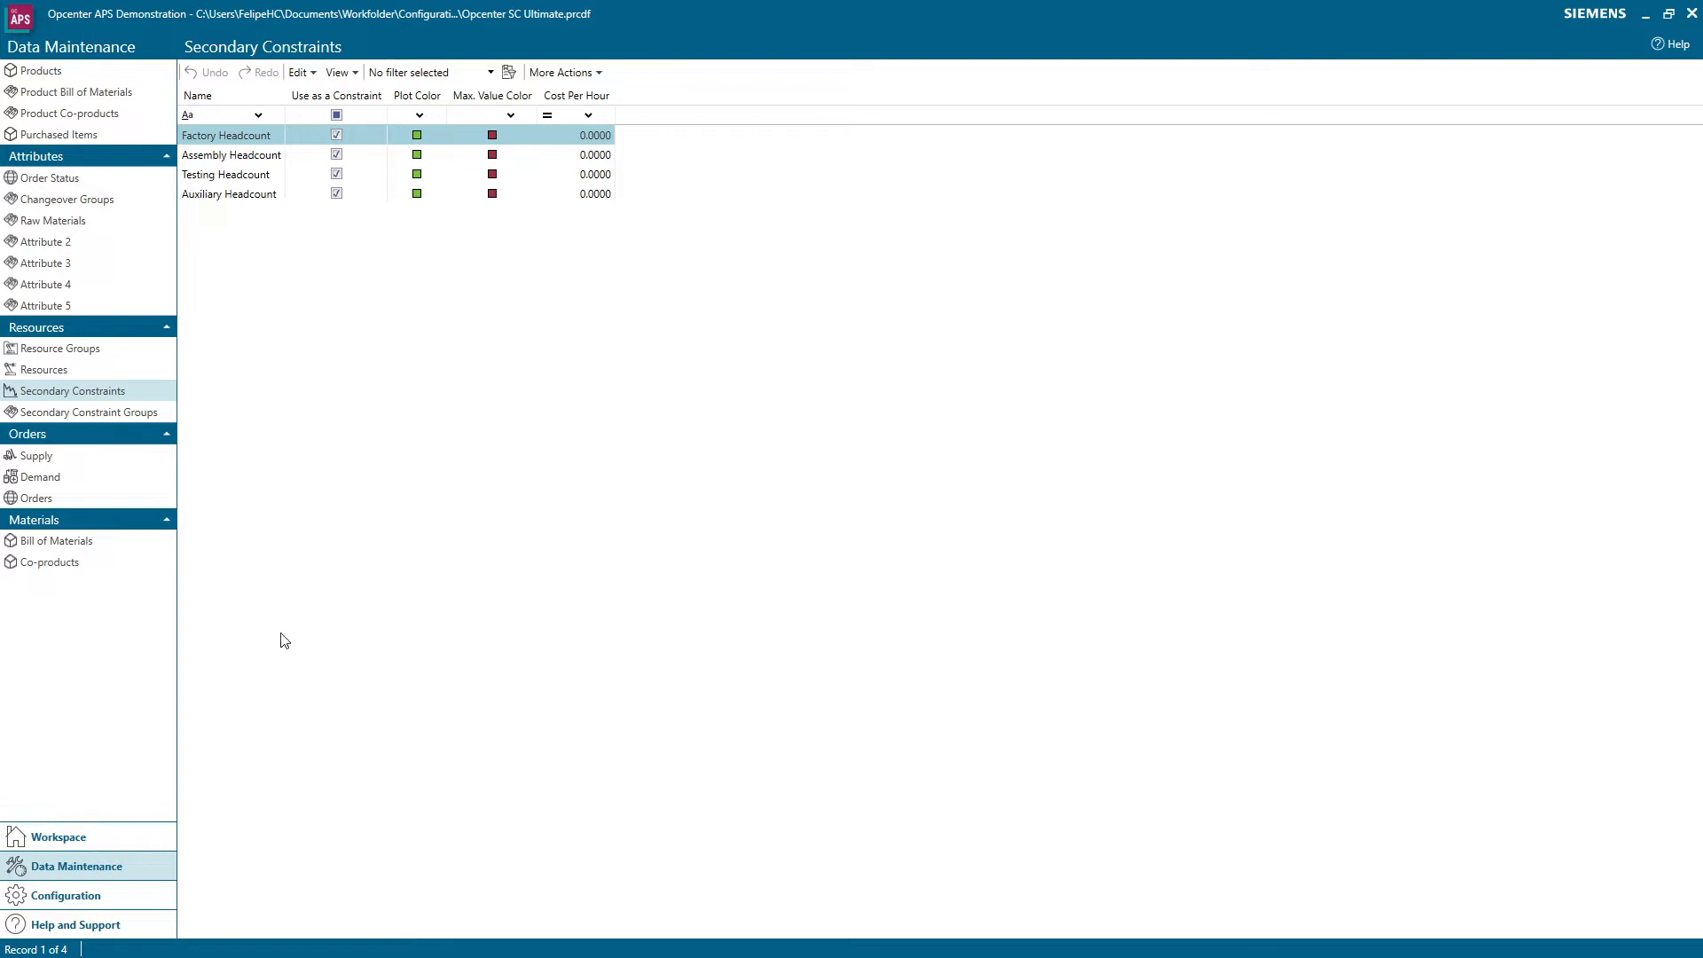
Inspect the Factory Headcount secondary constraint's display options, close its dialogs and minimize data maintenance.
double_click(486, 136)
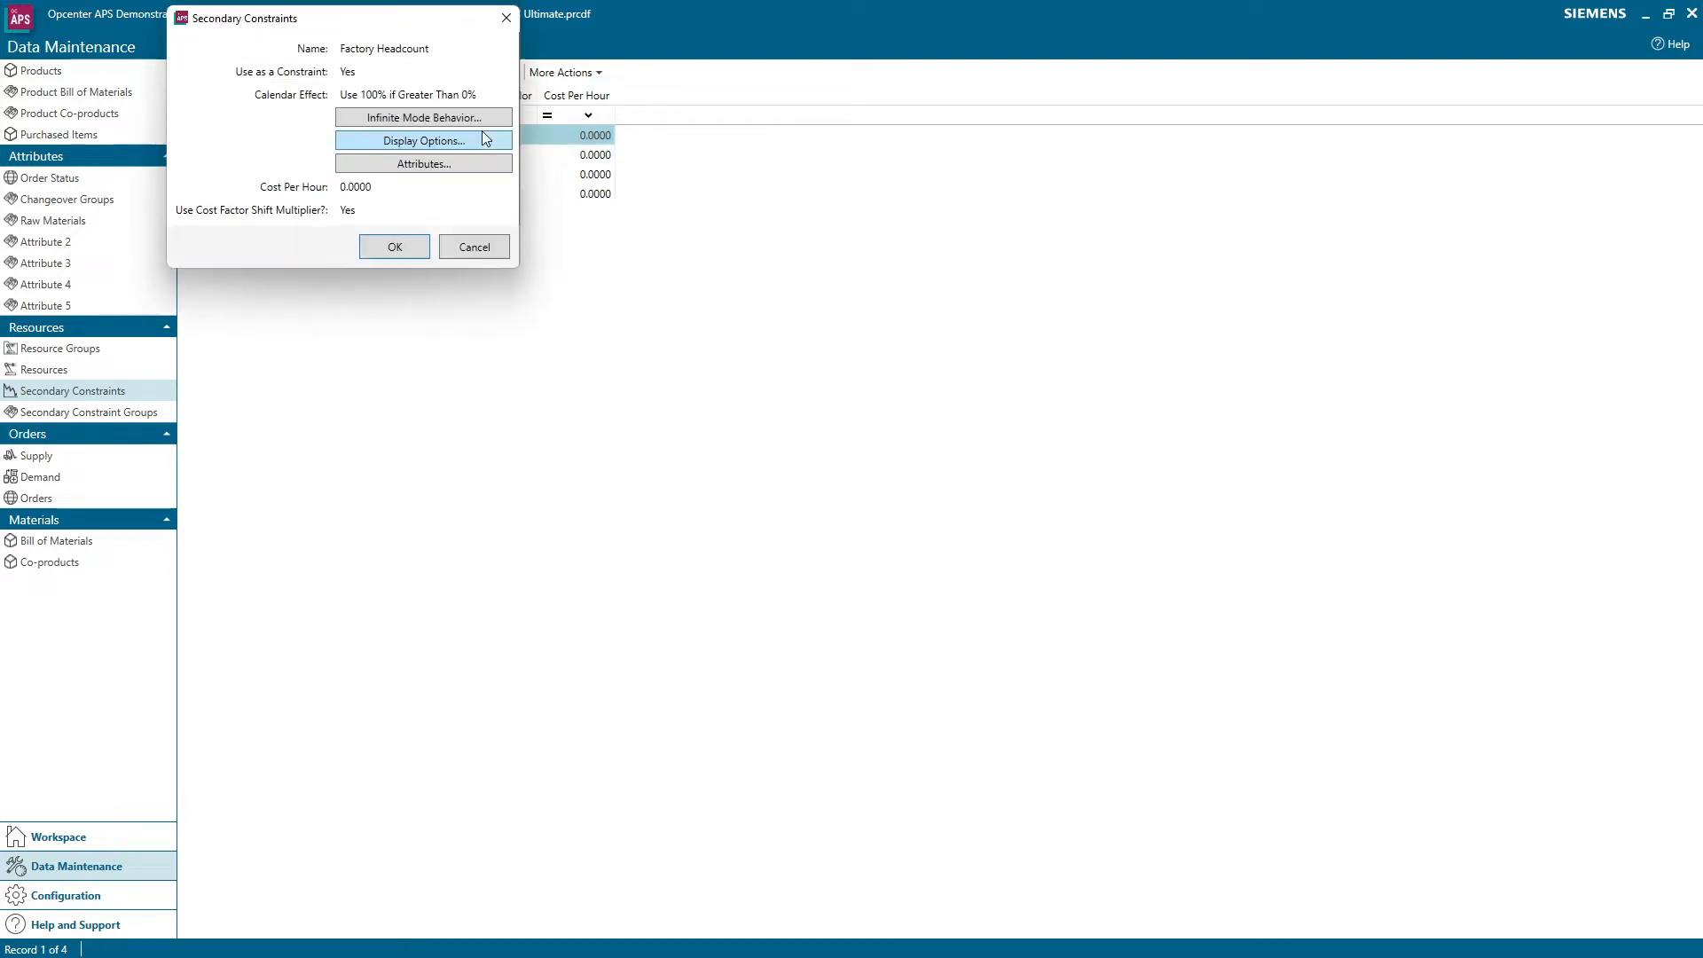
click(425, 143)
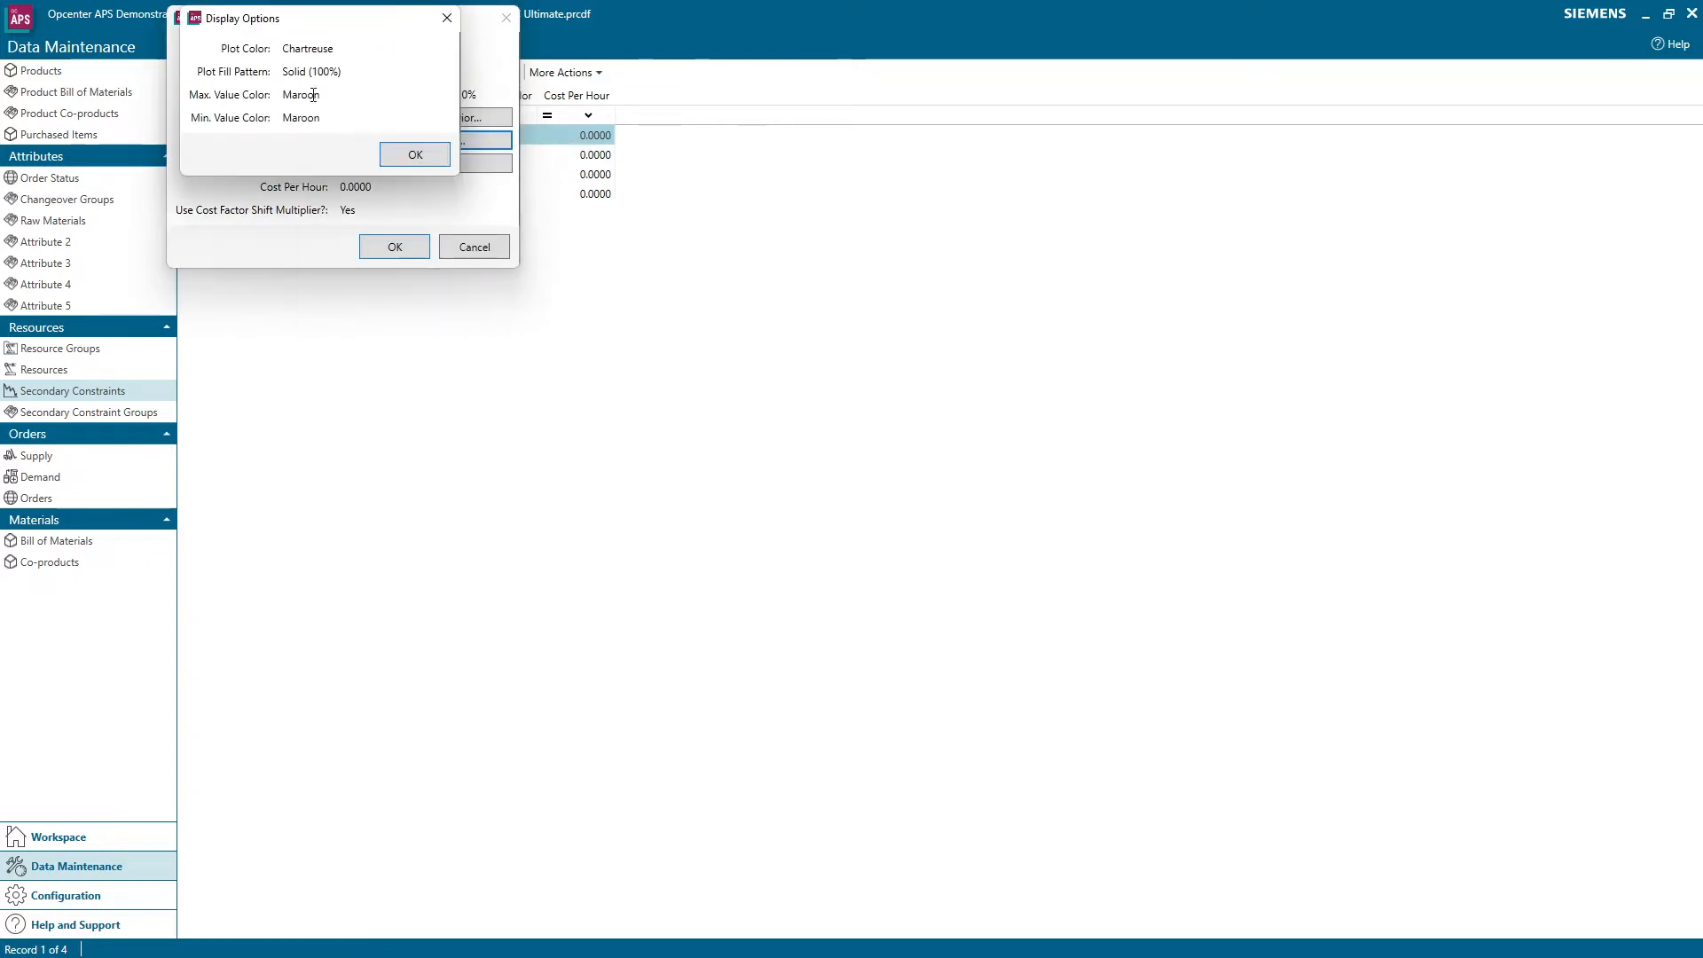
click(414, 155)
click(395, 246)
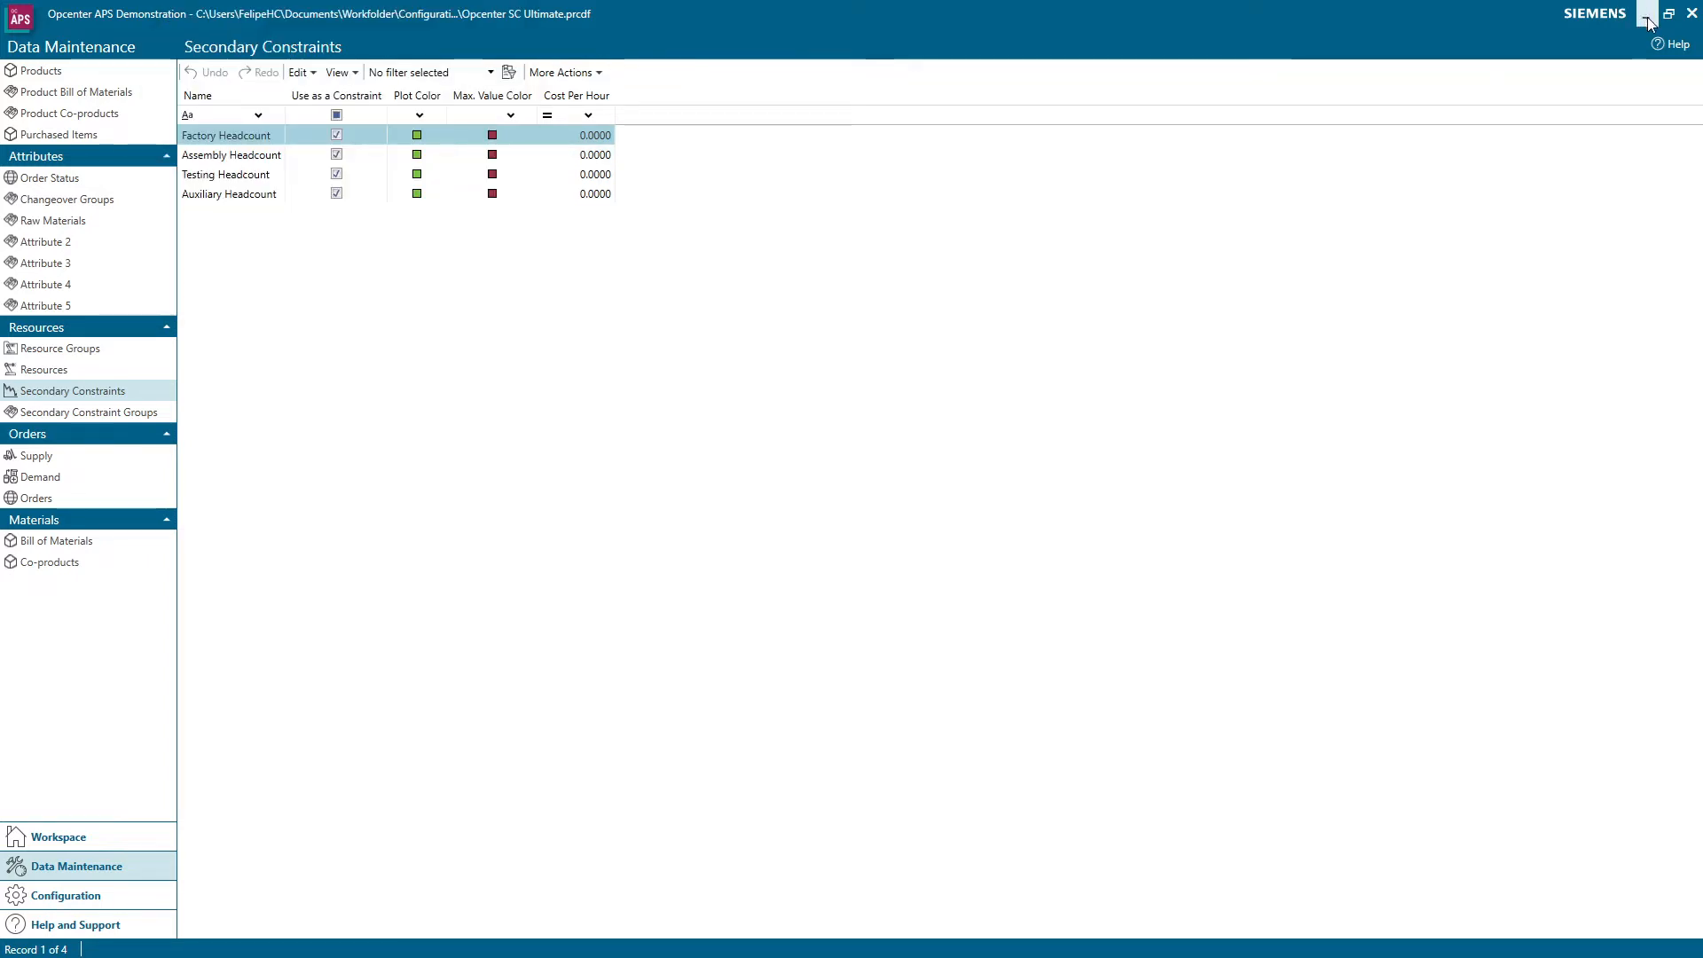
click(1645, 14)
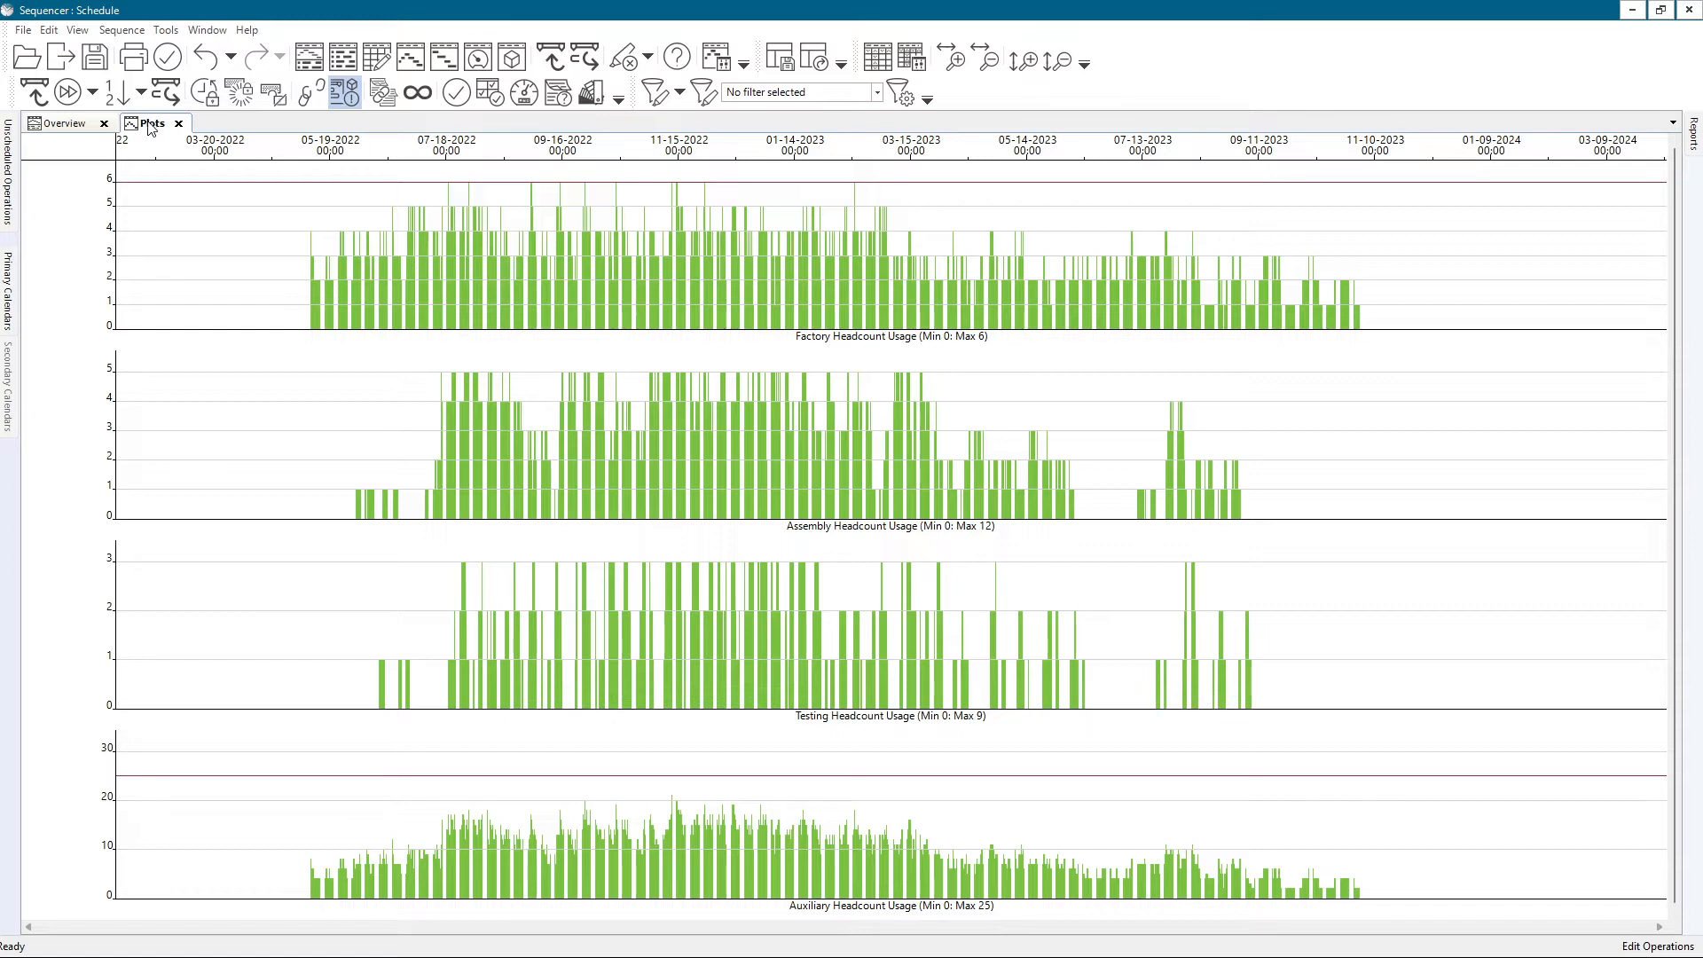
Open the user plot selection and browse the queued workload plots available for each resource.
click(77, 30)
click(164, 365)
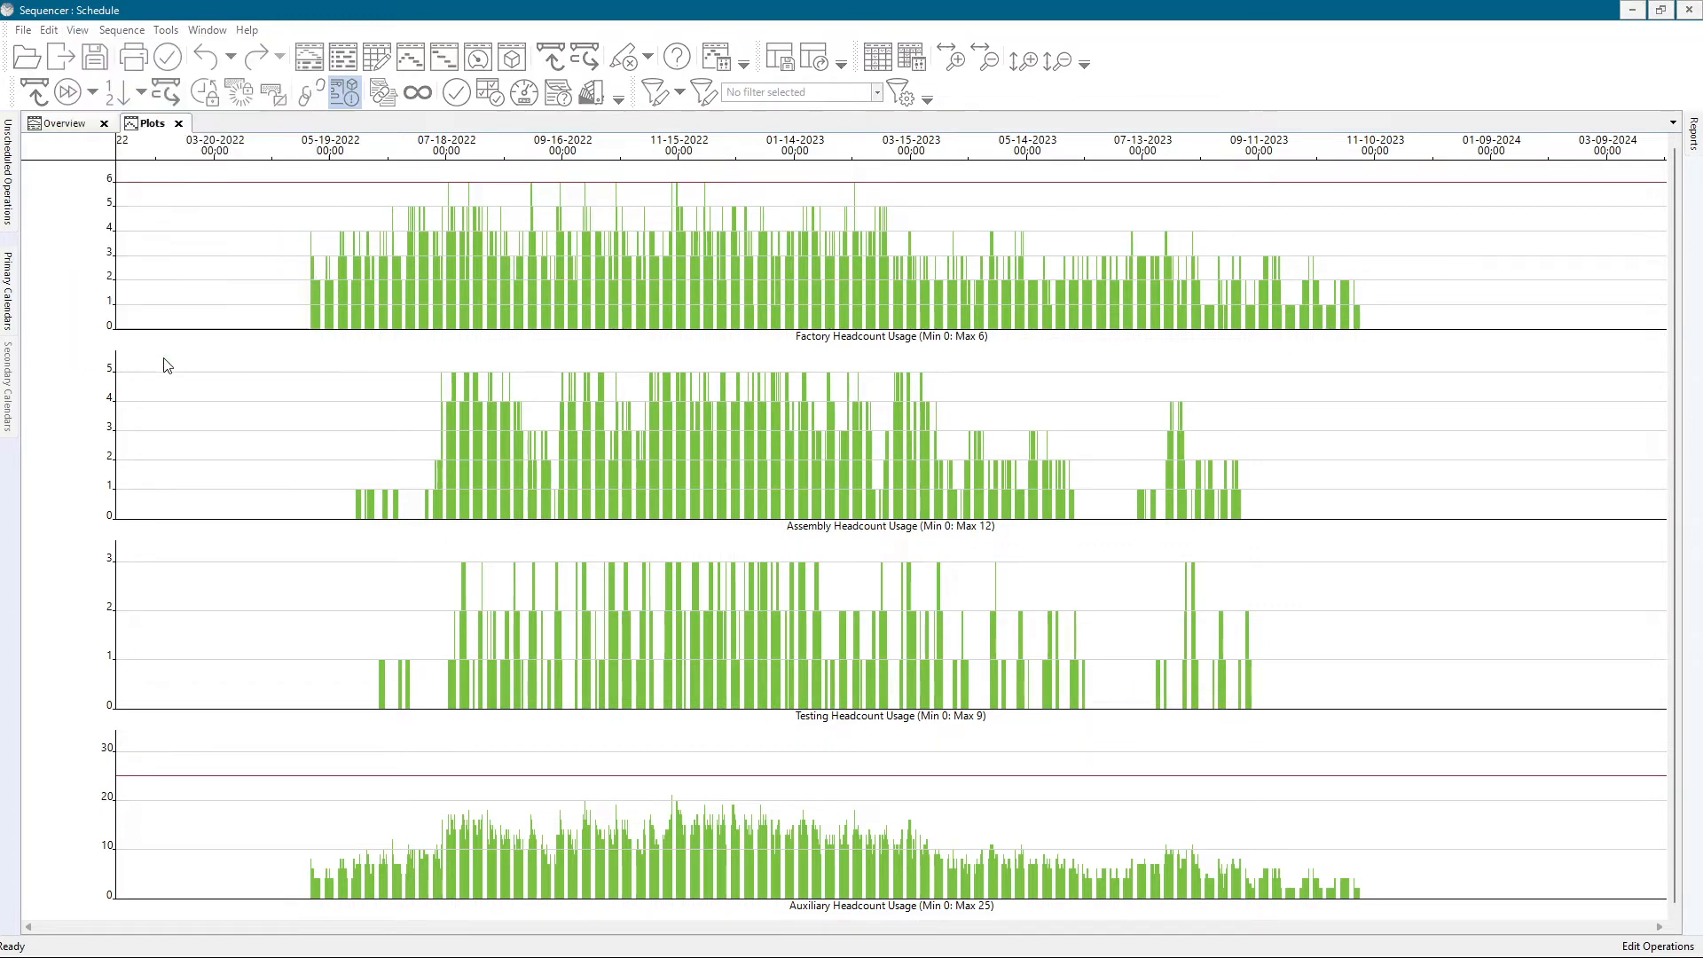
drag(847, 308, 850, 215)
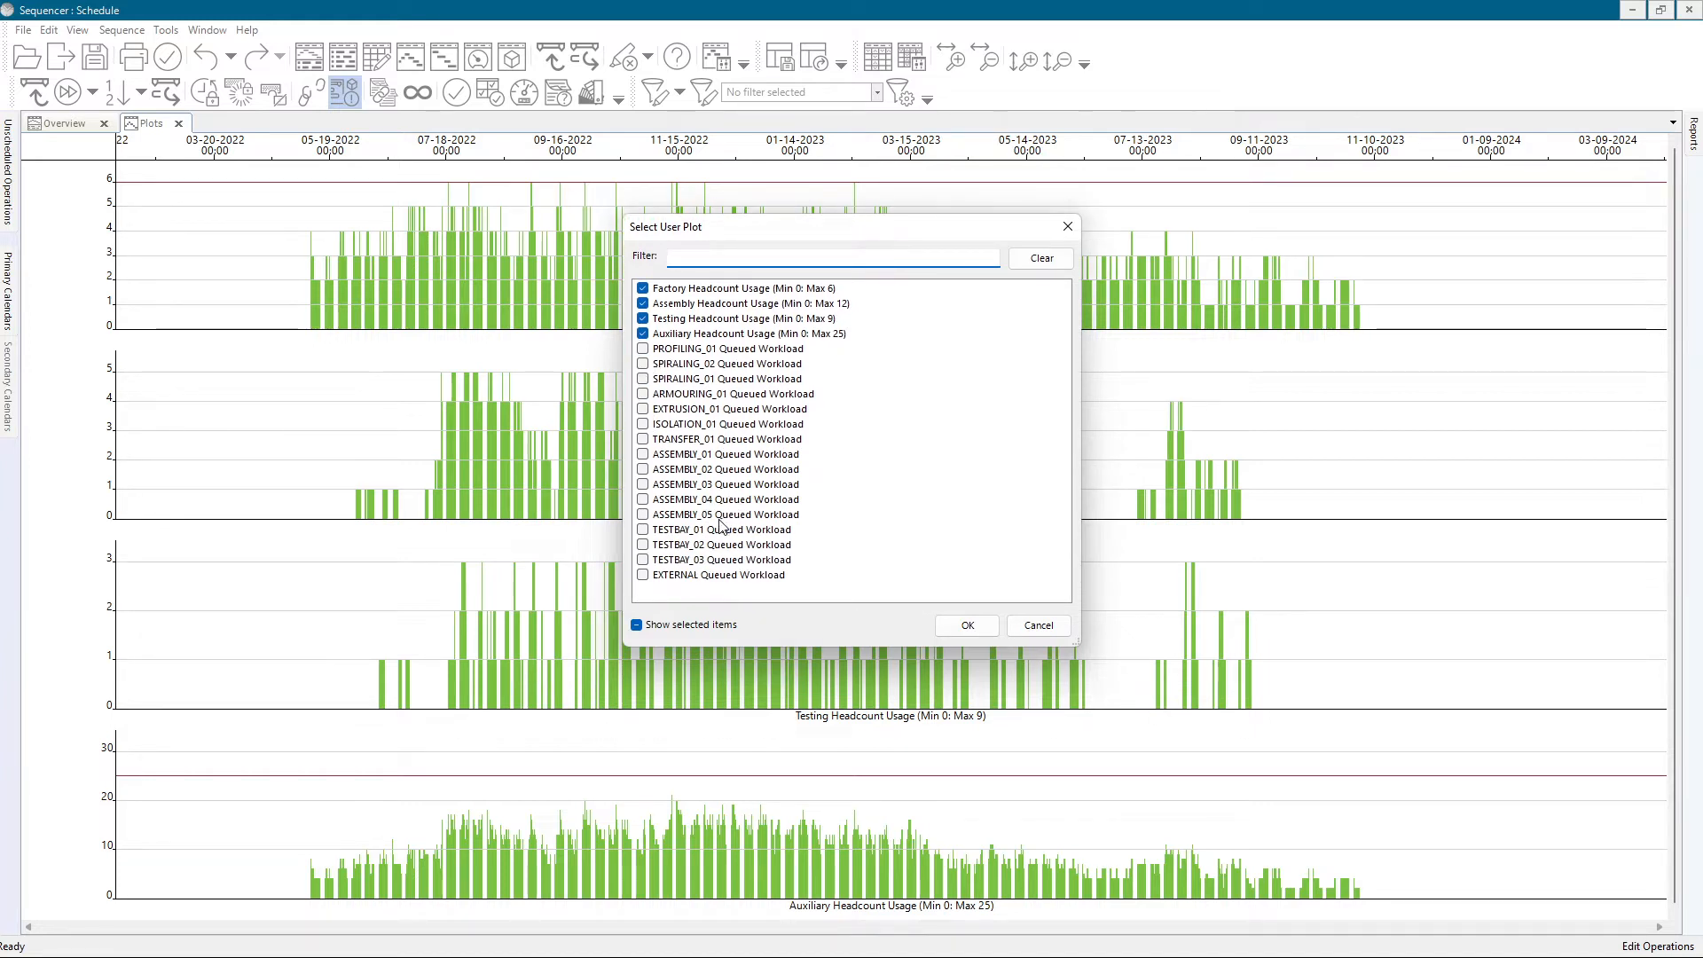
ctrl+click(741, 425)
ctrl+click(746, 471)
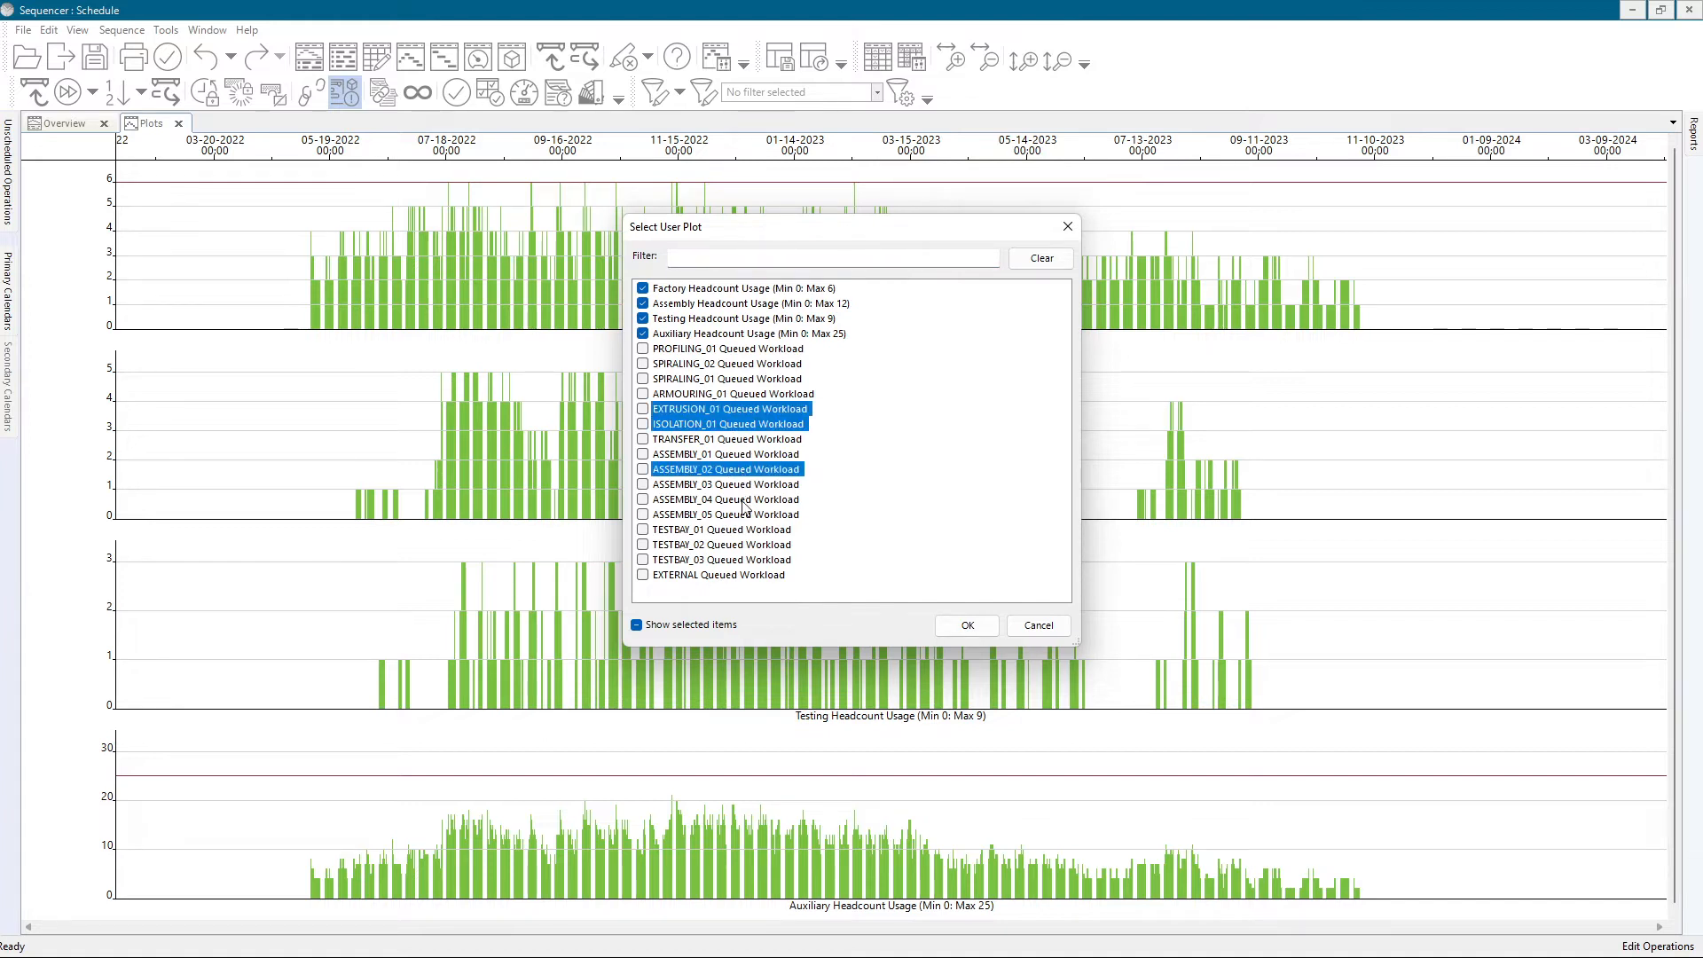
ctrl+click(745, 500)
ctrl+click(743, 530)
ctrl+click(750, 560)
click(745, 349)
shift+click(746, 455)
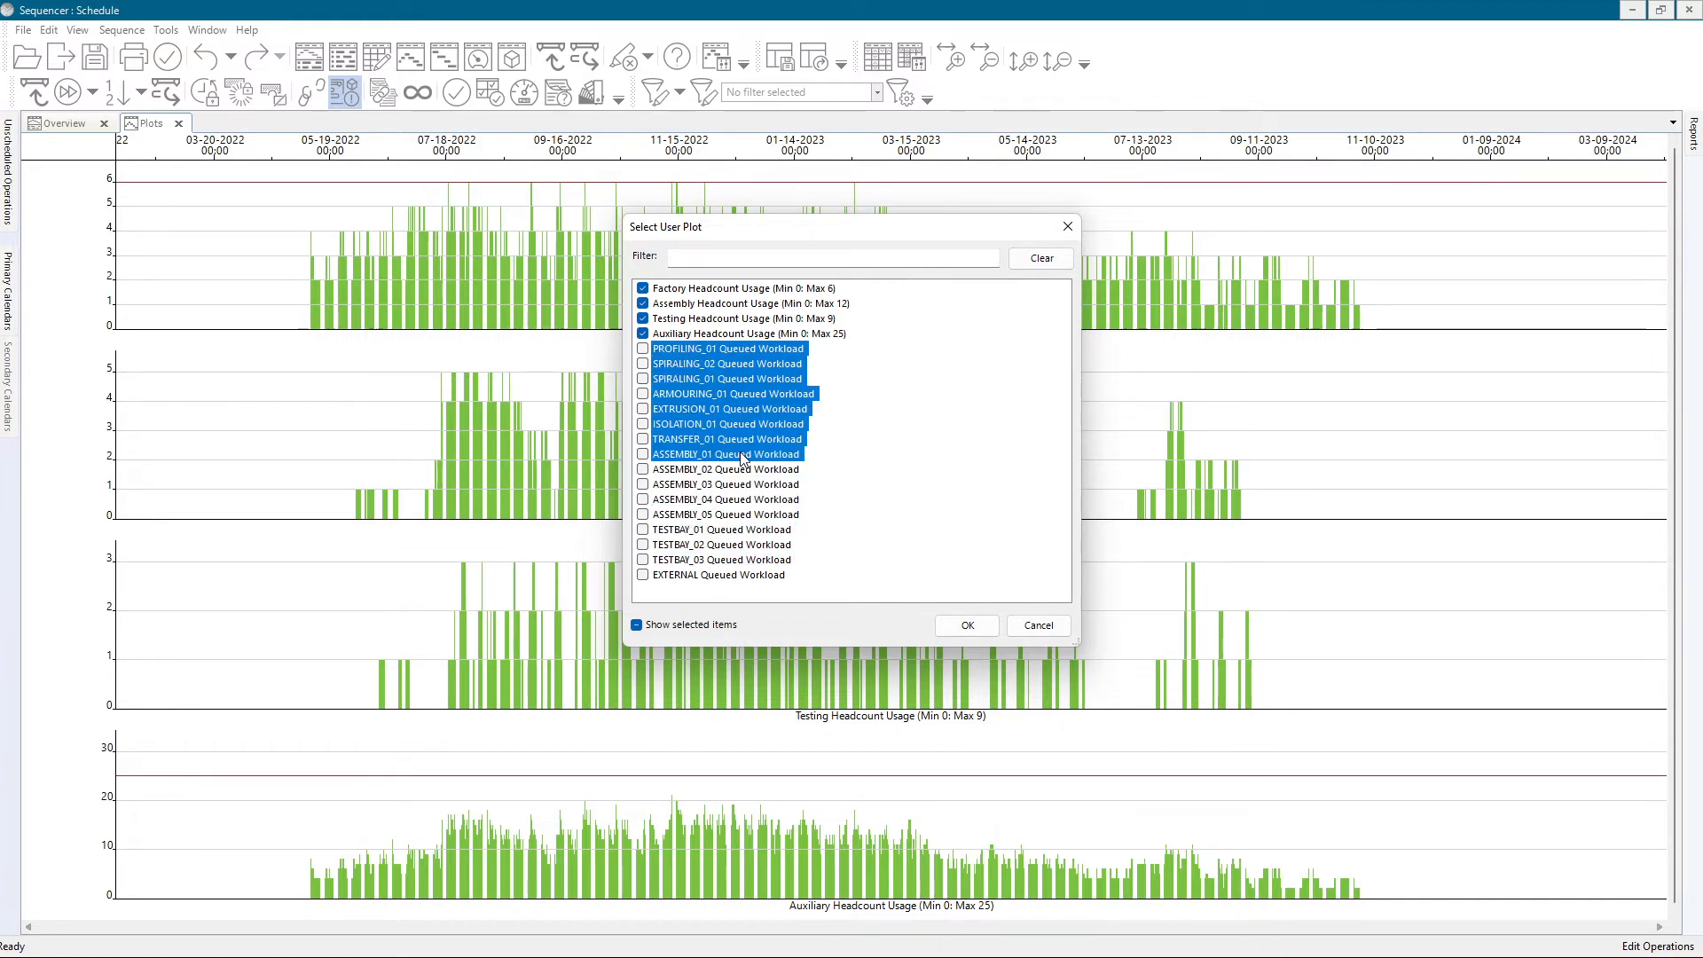
click(734, 473)
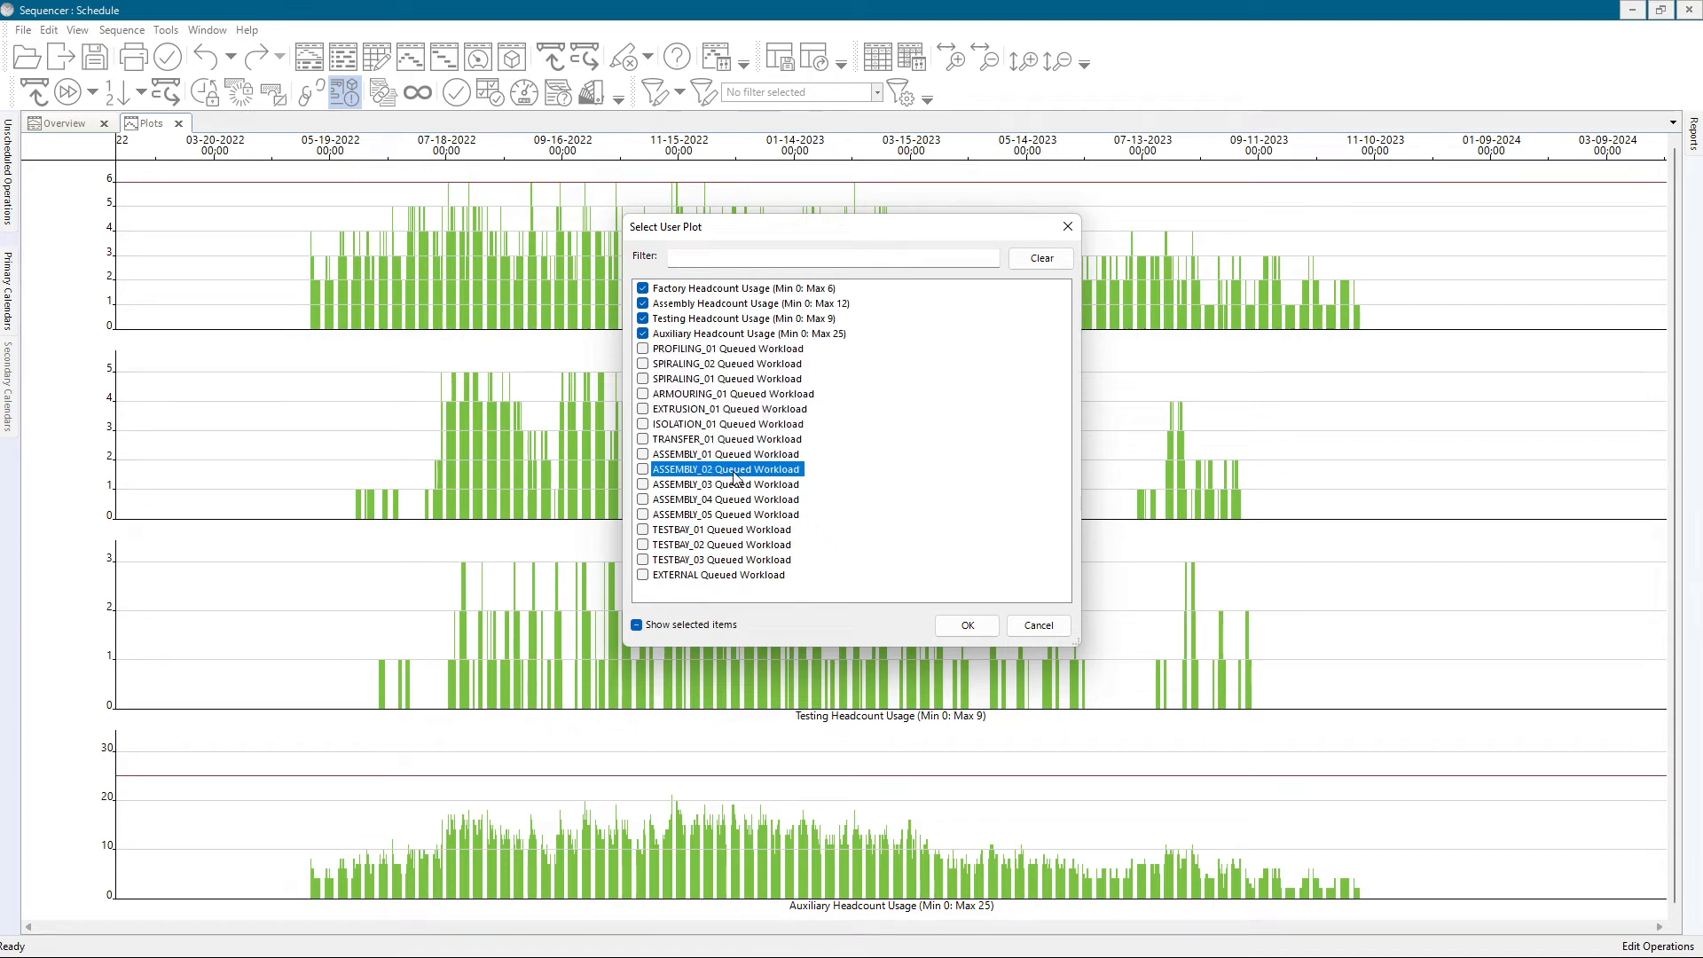
Check only the four headcount usage plots and apply the plot selection.
key(ctrl+a)
click(645, 392)
click(645, 392)
click(718, 377)
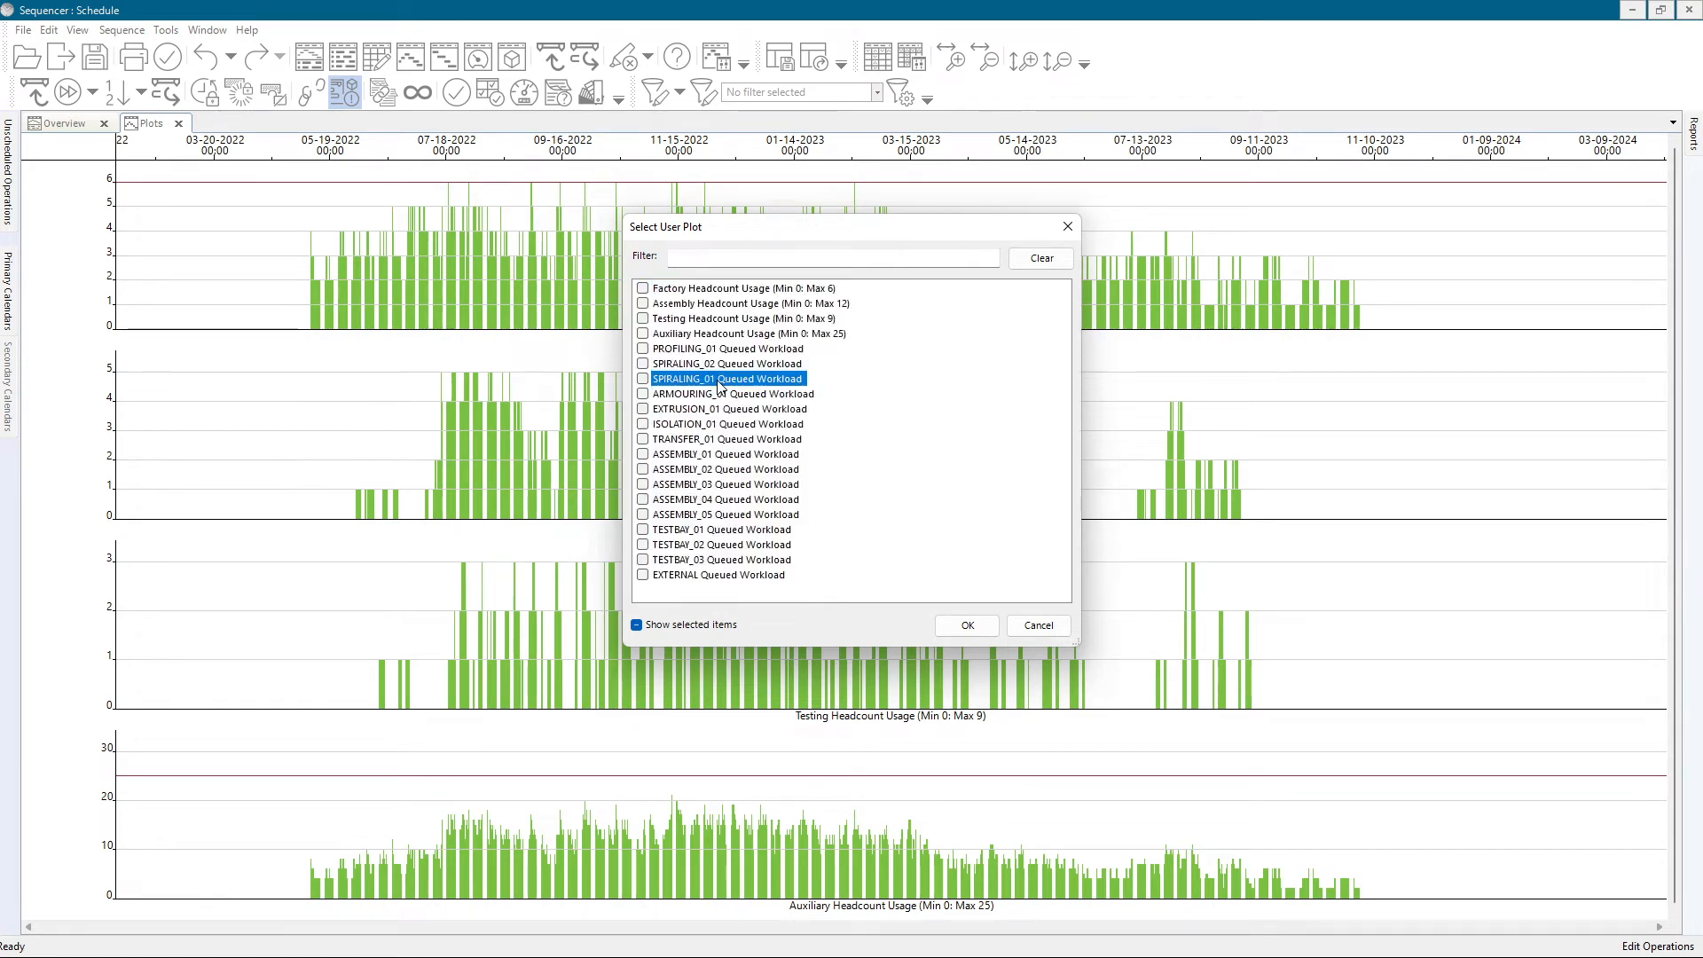
click(715, 332)
shift+click(715, 291)
click(644, 305)
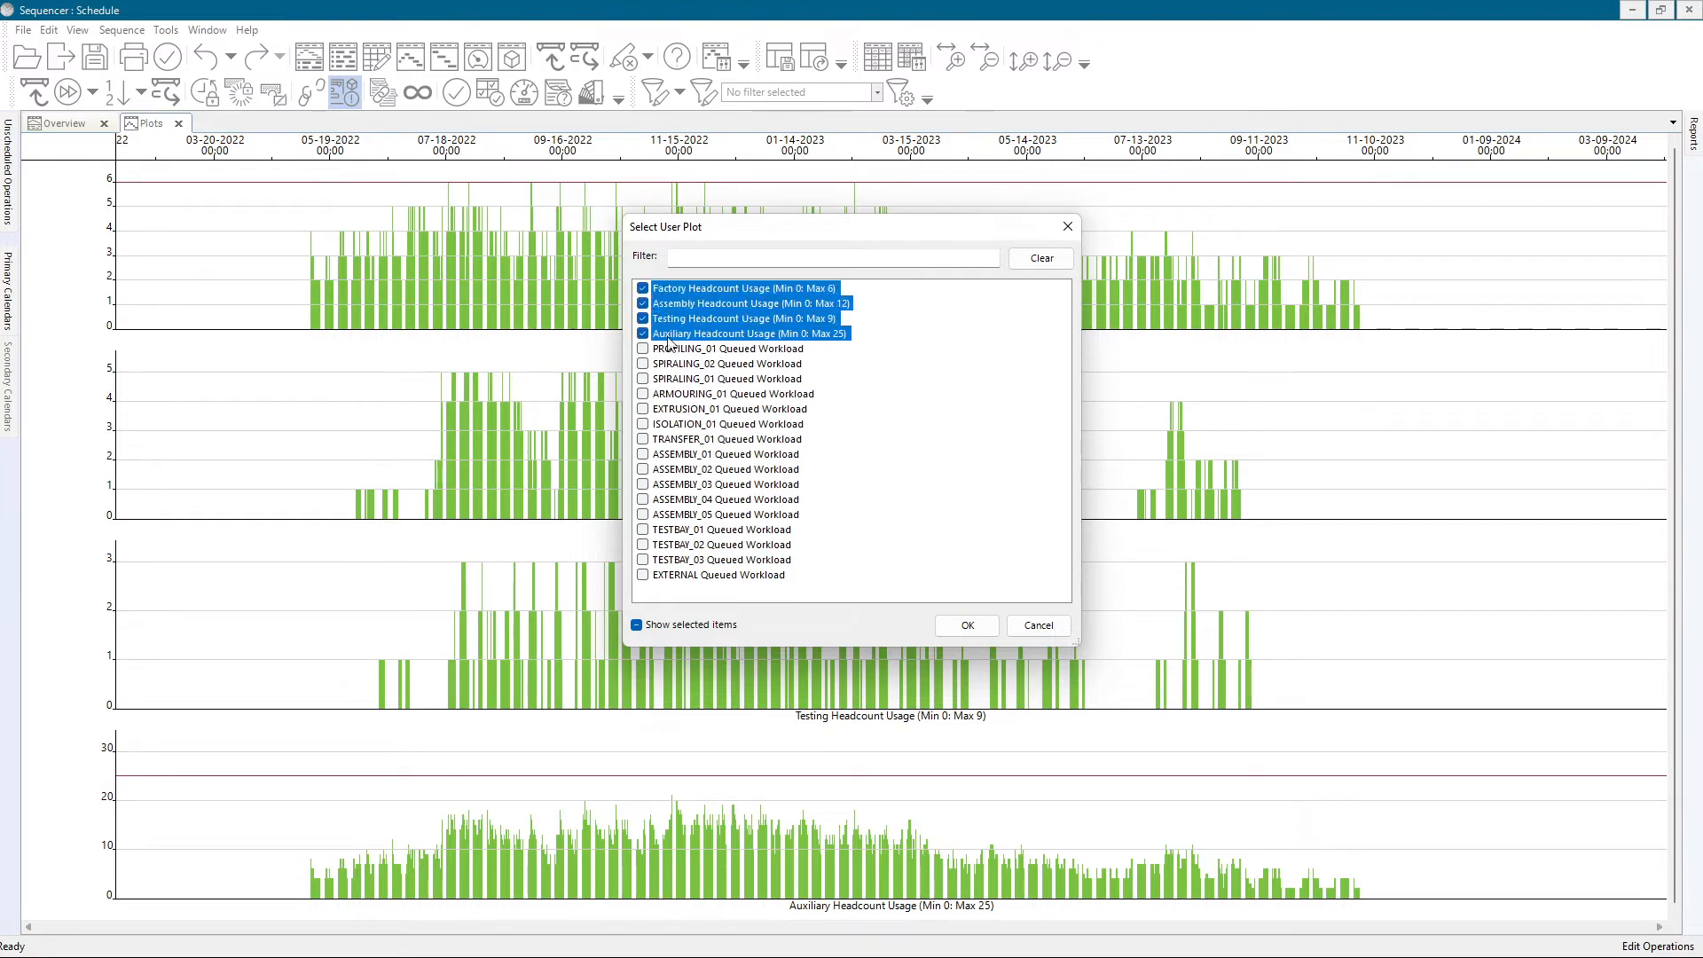
click(768, 351)
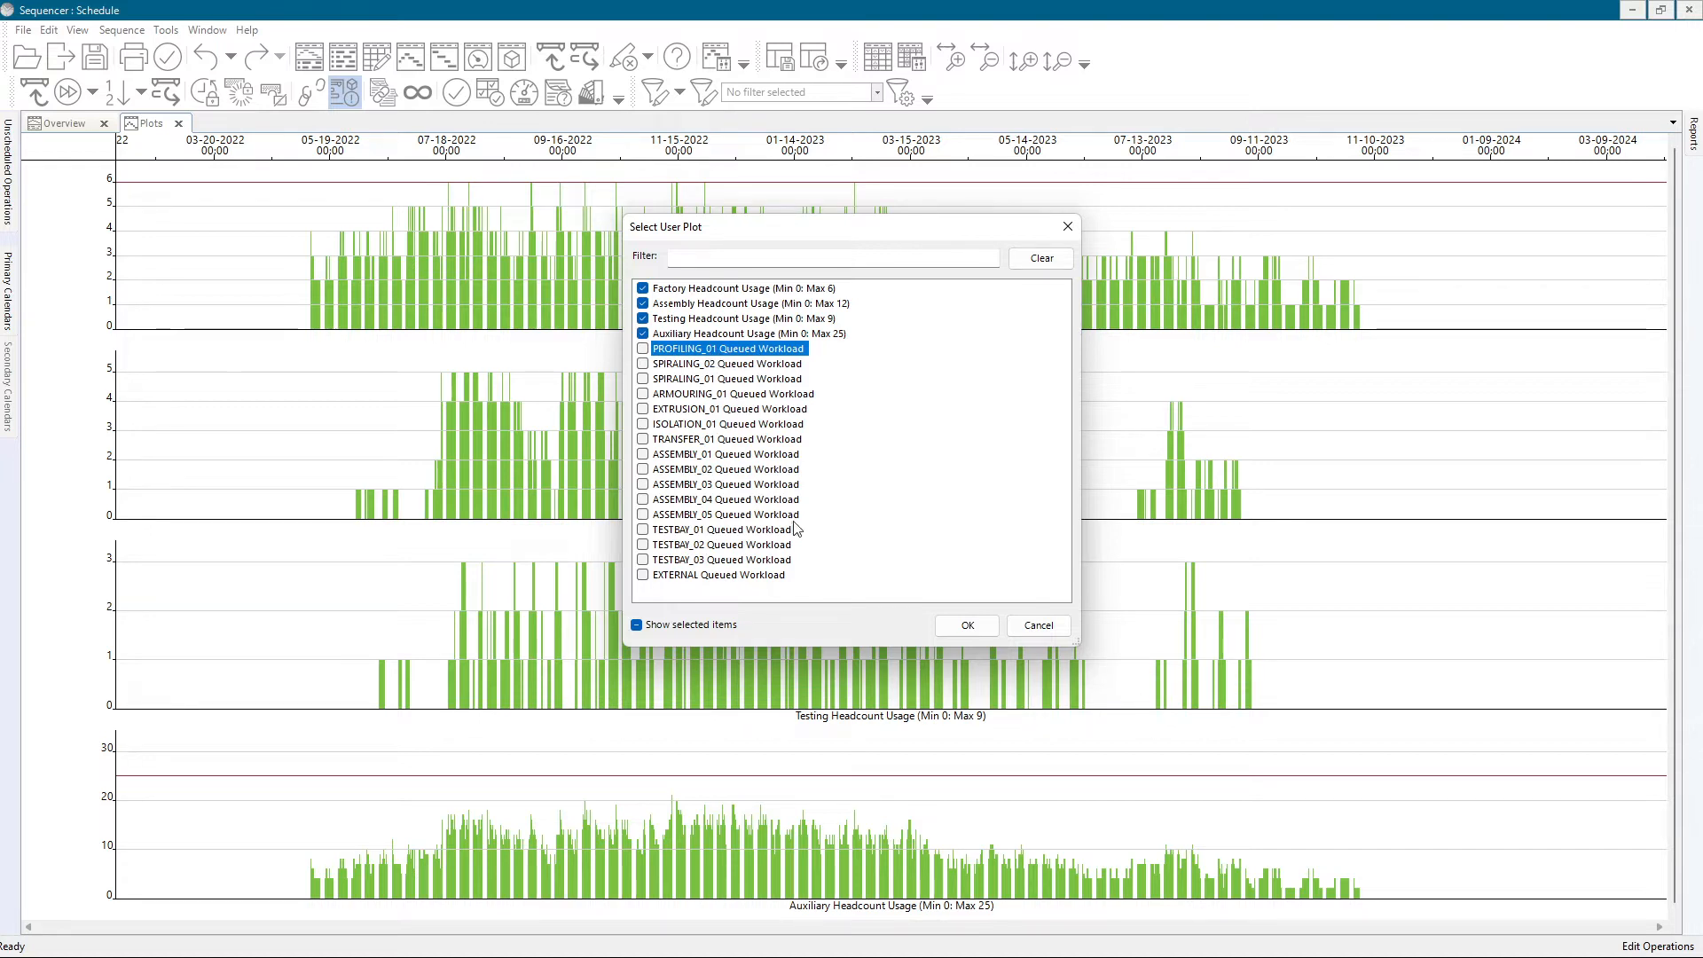
click(961, 628)
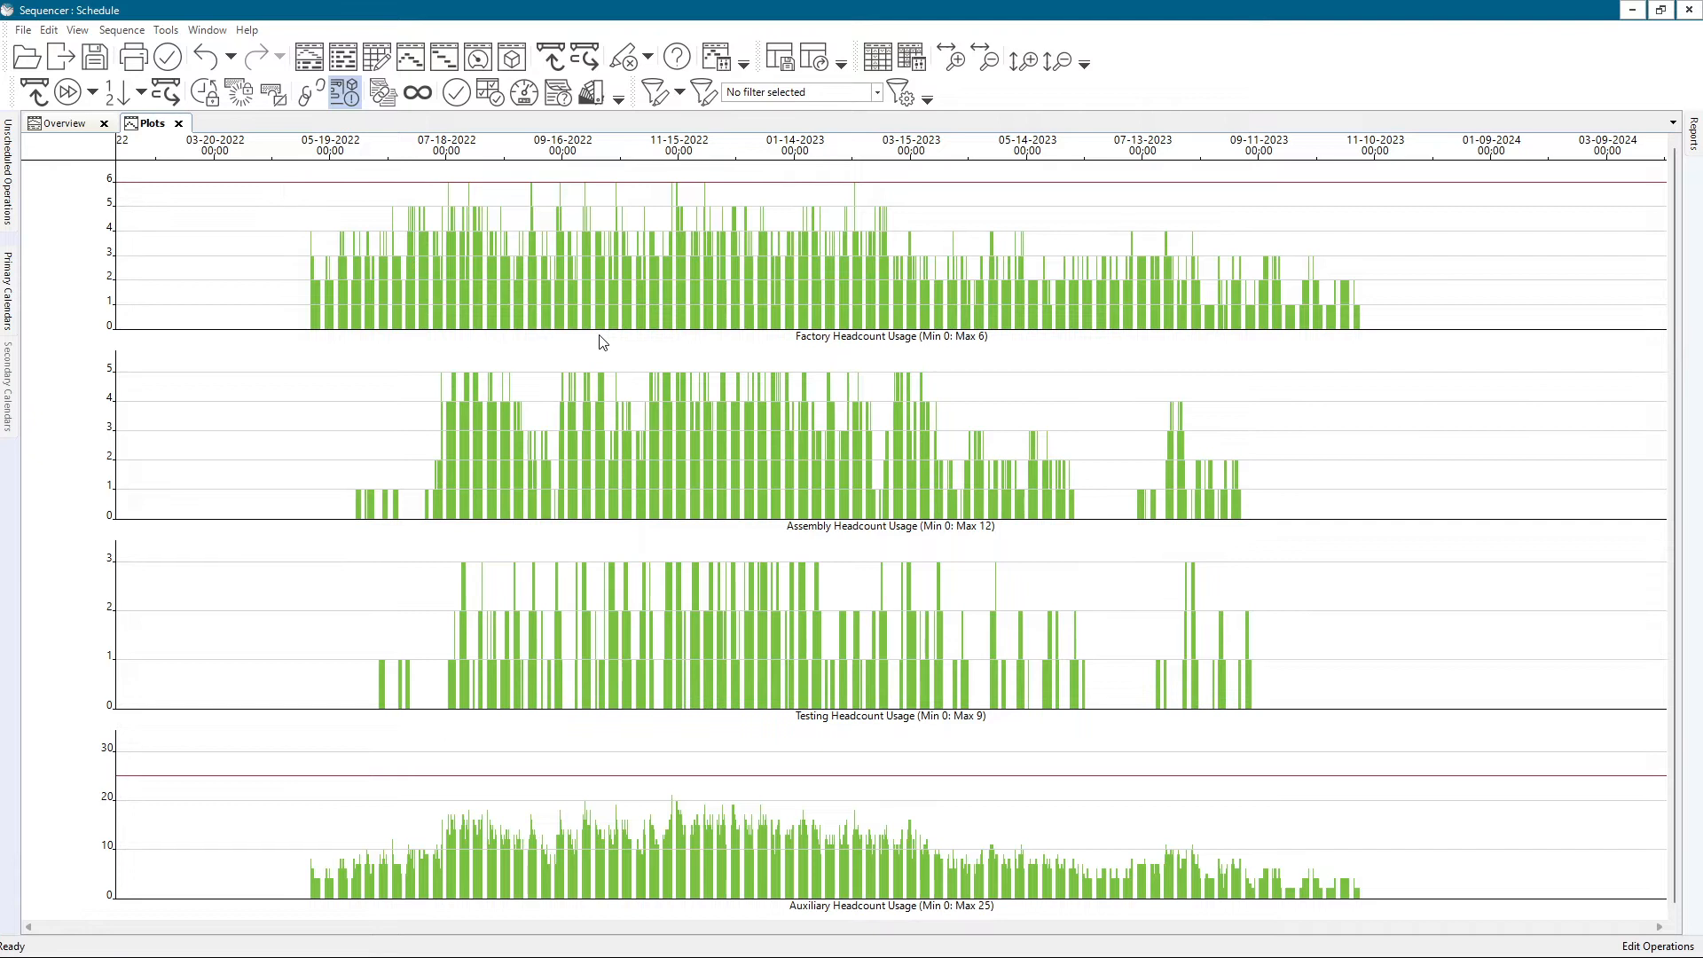
Zoom into the headcount usage plots to examine usage over a shorter period.
scroll(781, 291, up, 2)
scroll(780, 291, down, 3)
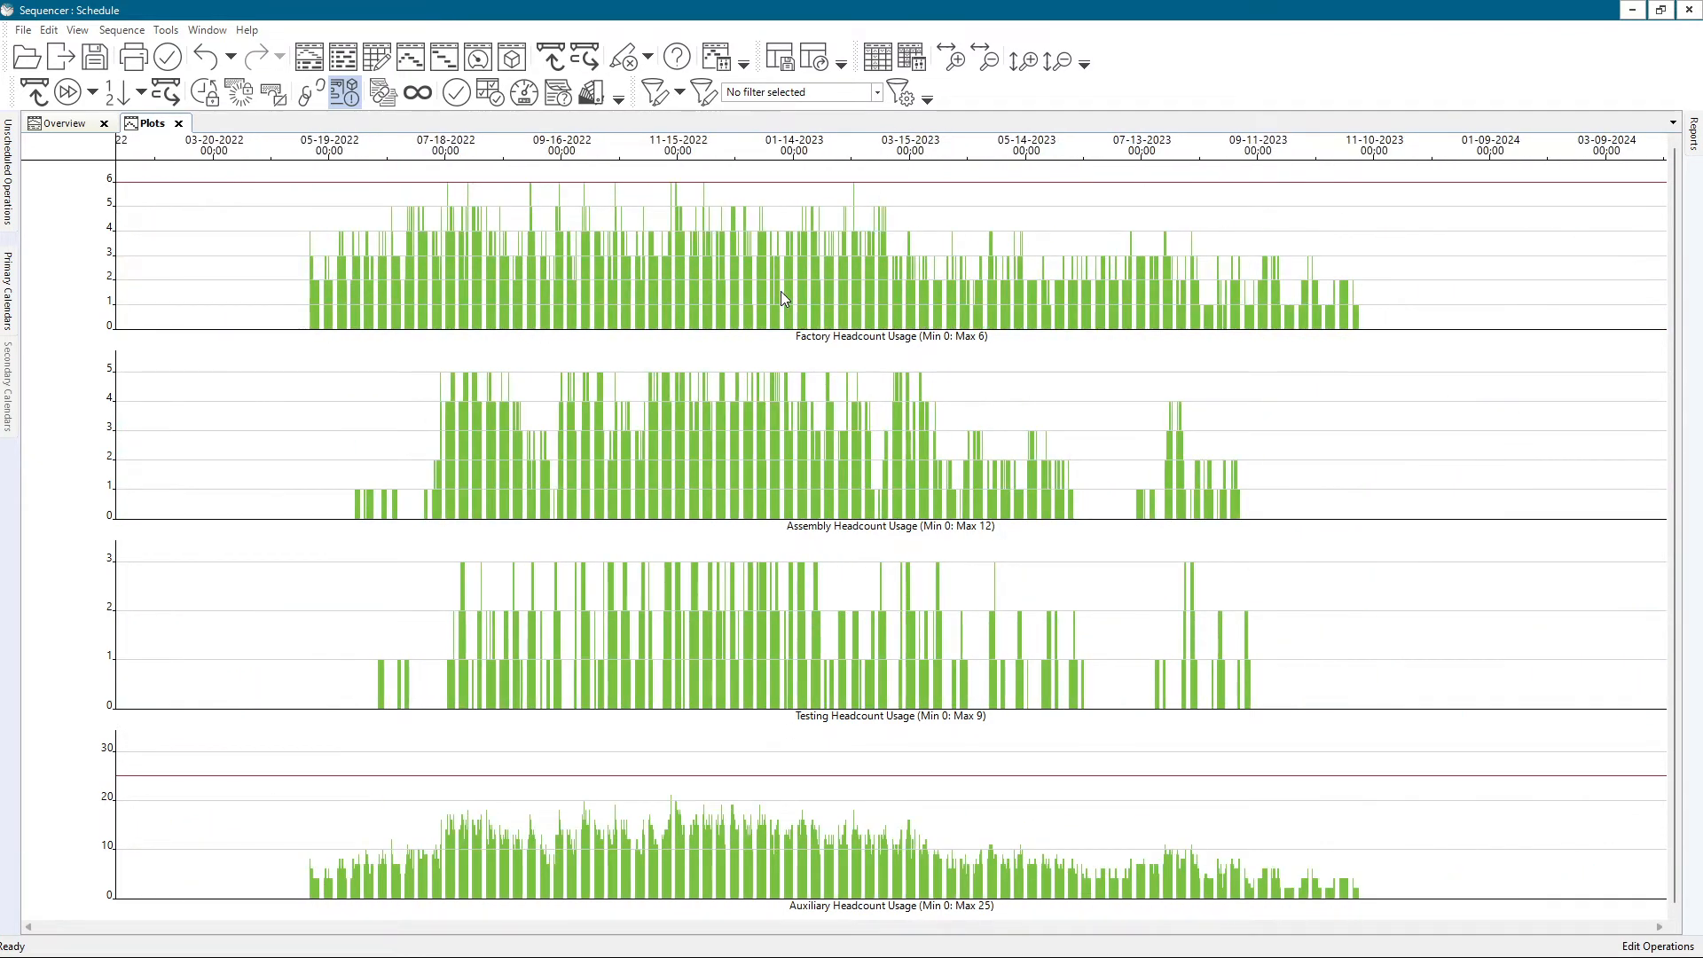
scroll(781, 291, up, 8)
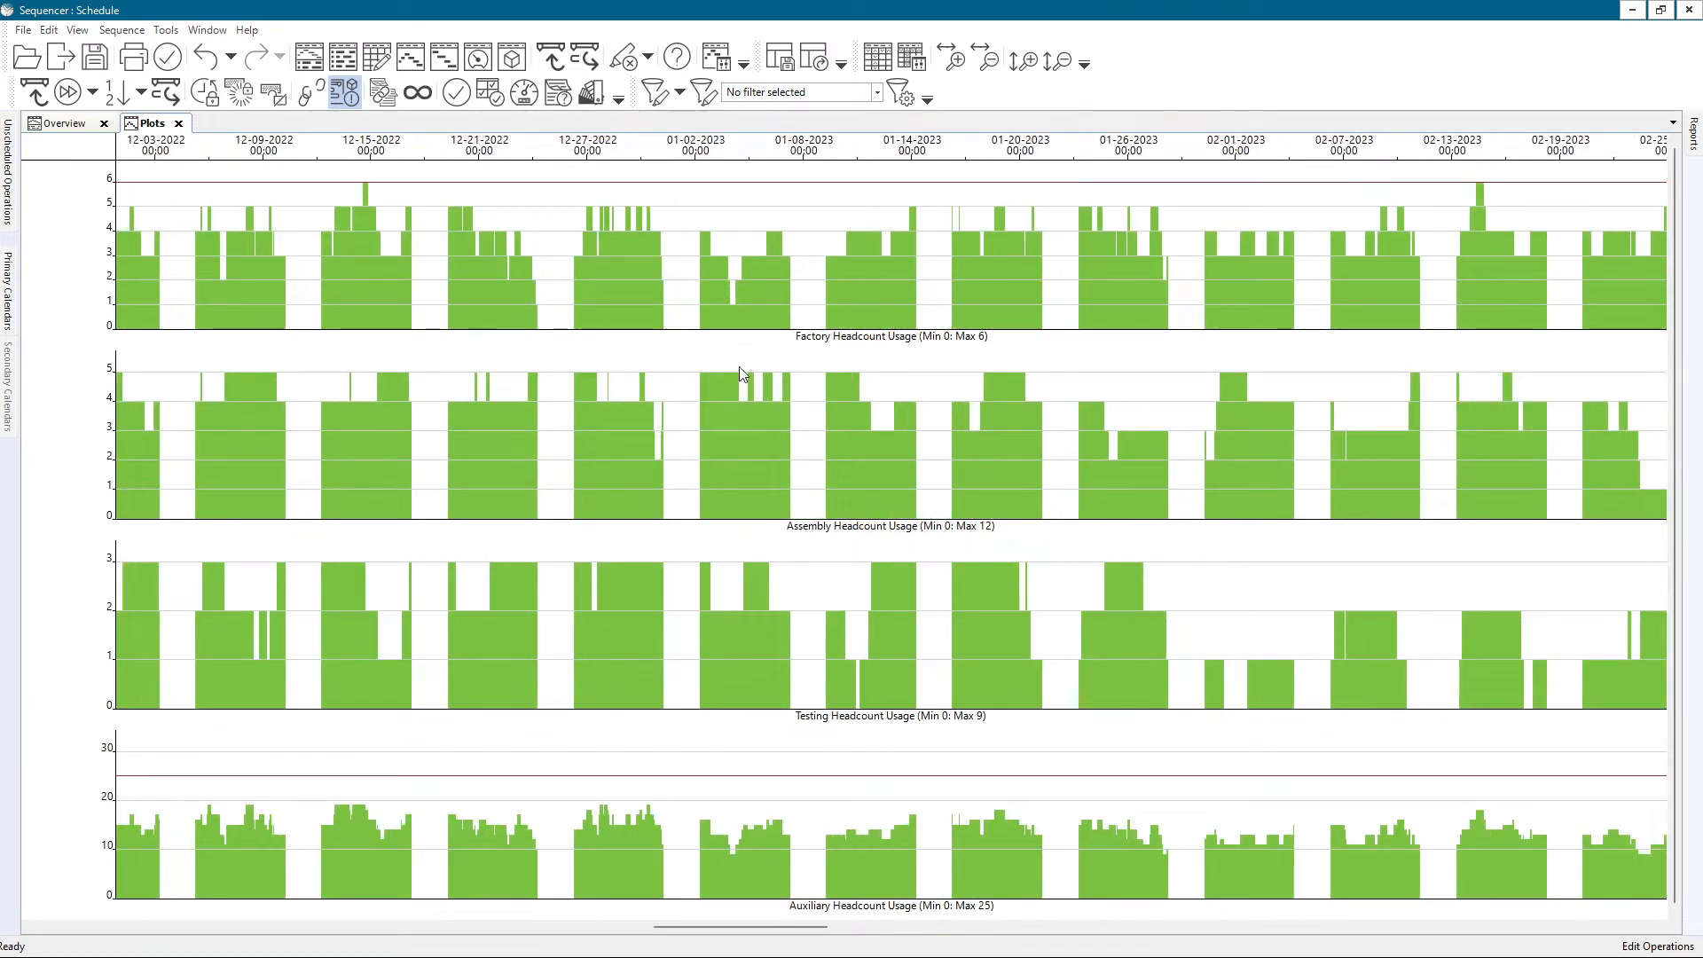
scroll(742, 372, up, 5)
scroll(742, 373, down, 5)
scroll(741, 373, up, 5)
scroll(742, 373, down, 5)
Compare the Gantt overview with the headcount plots at a matching zoom level.
click(56, 125)
scroll(707, 393, up, 8)
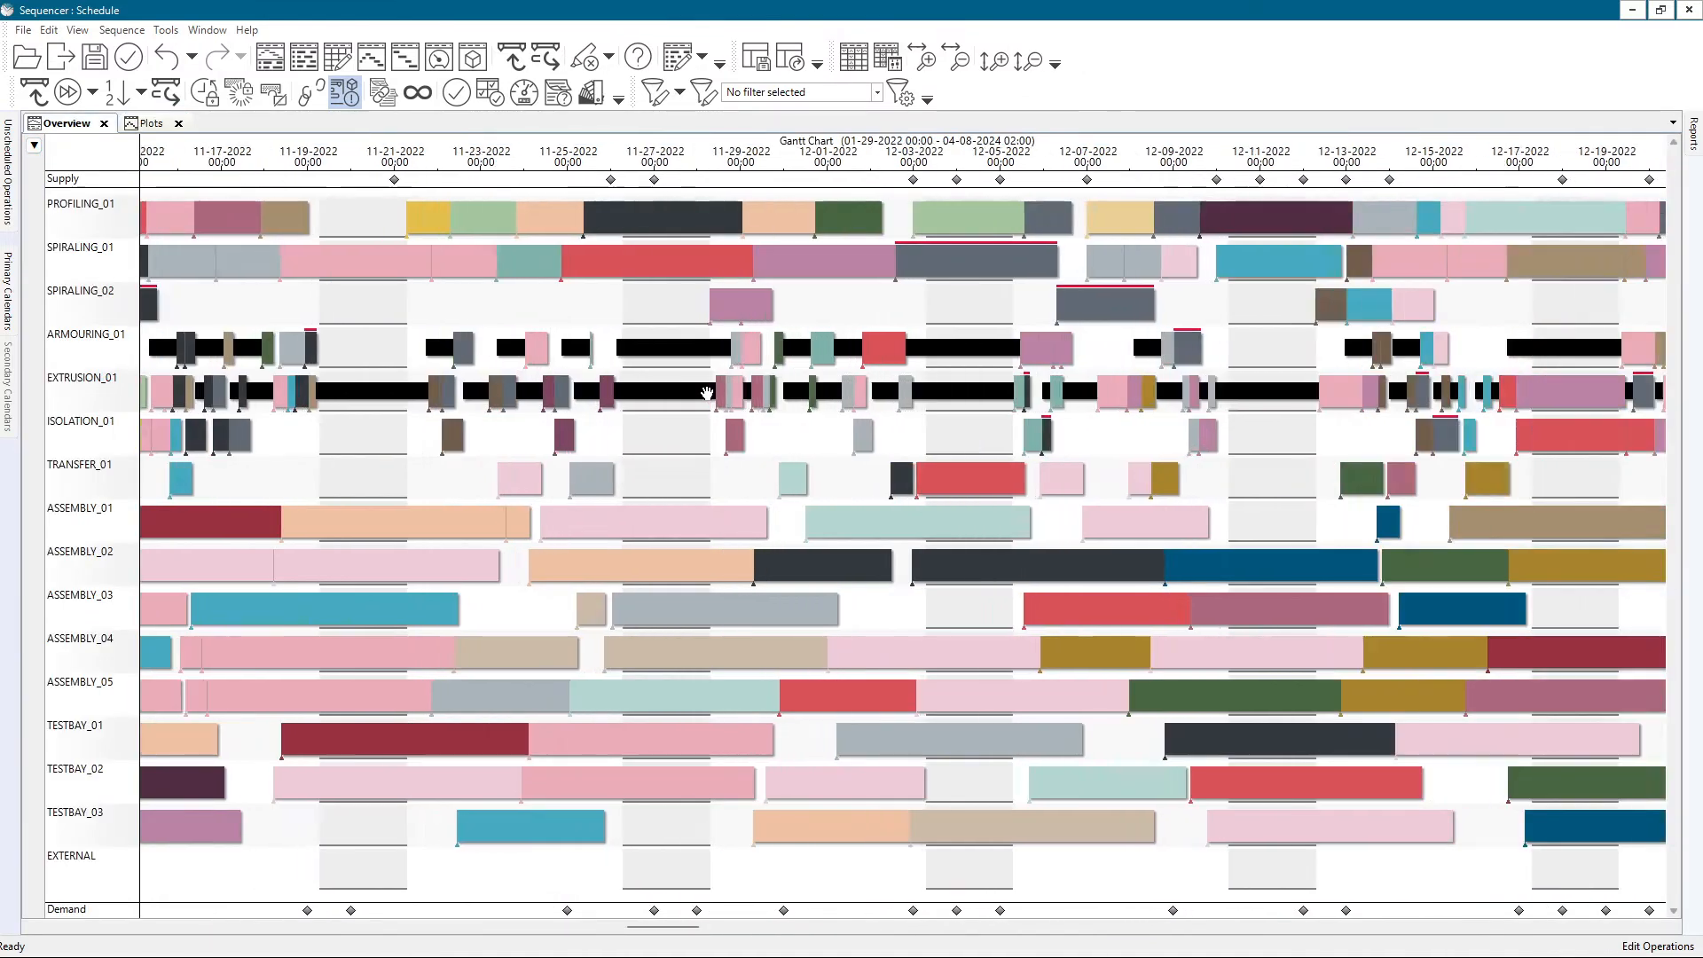
scroll(707, 393, up, 3)
scroll(707, 393, down, 8)
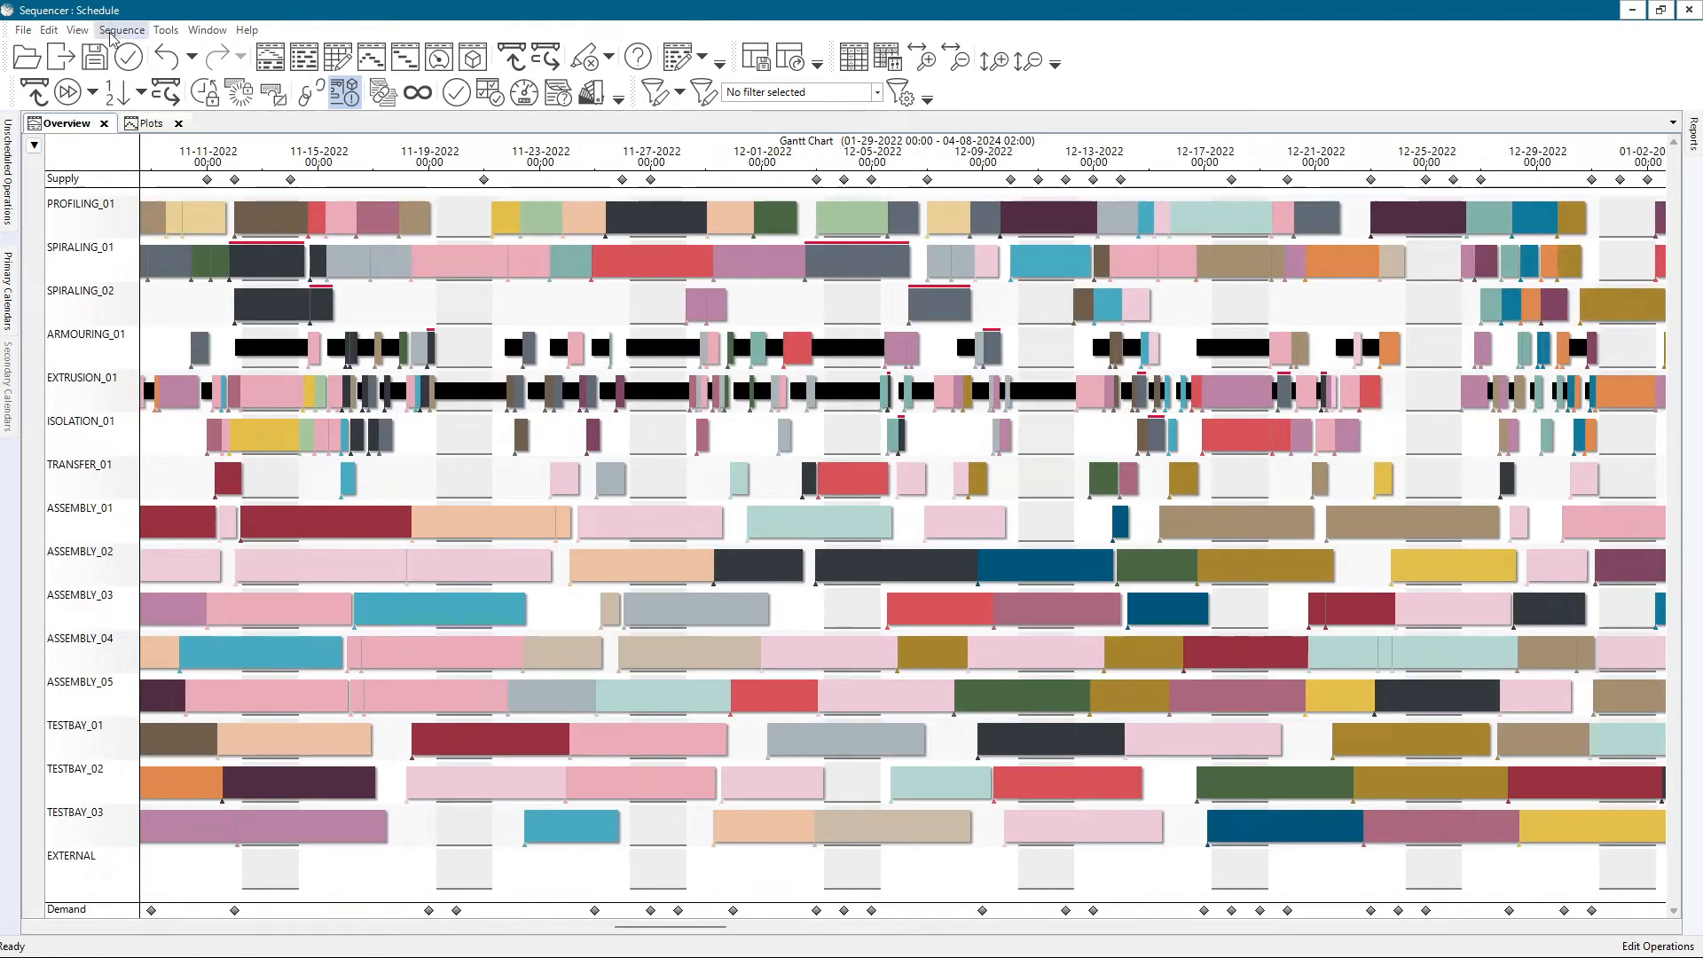
click(143, 127)
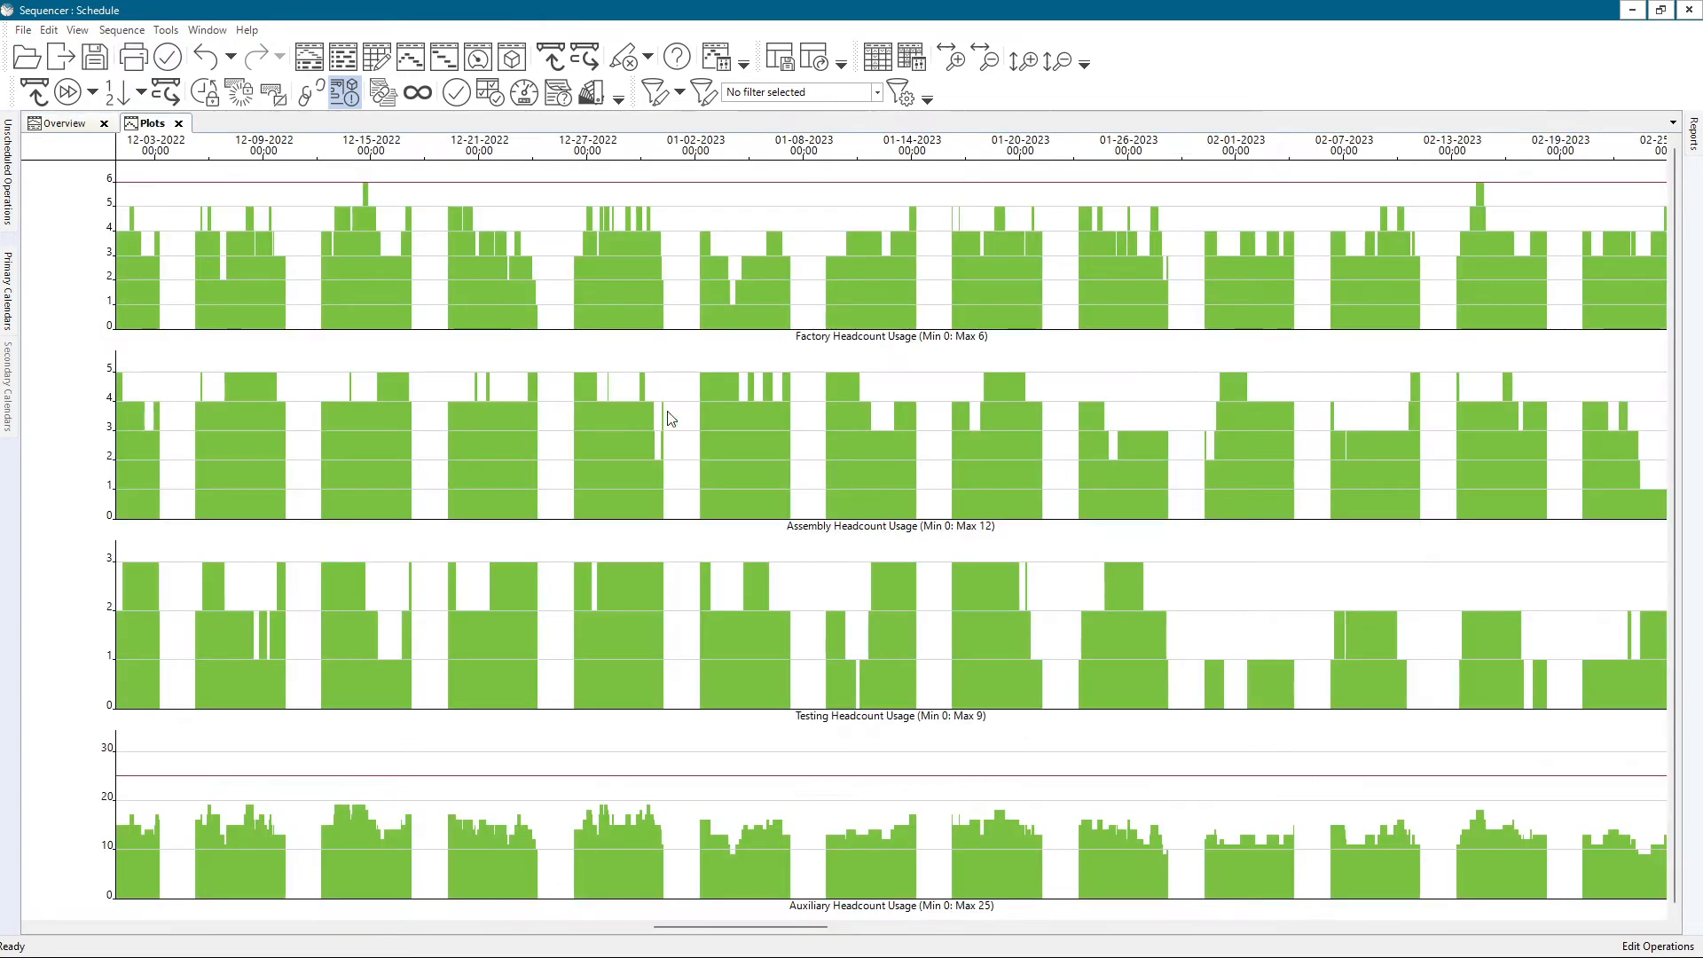
scroll(652, 407, down, 2)
scroll(705, 408, down, 1)
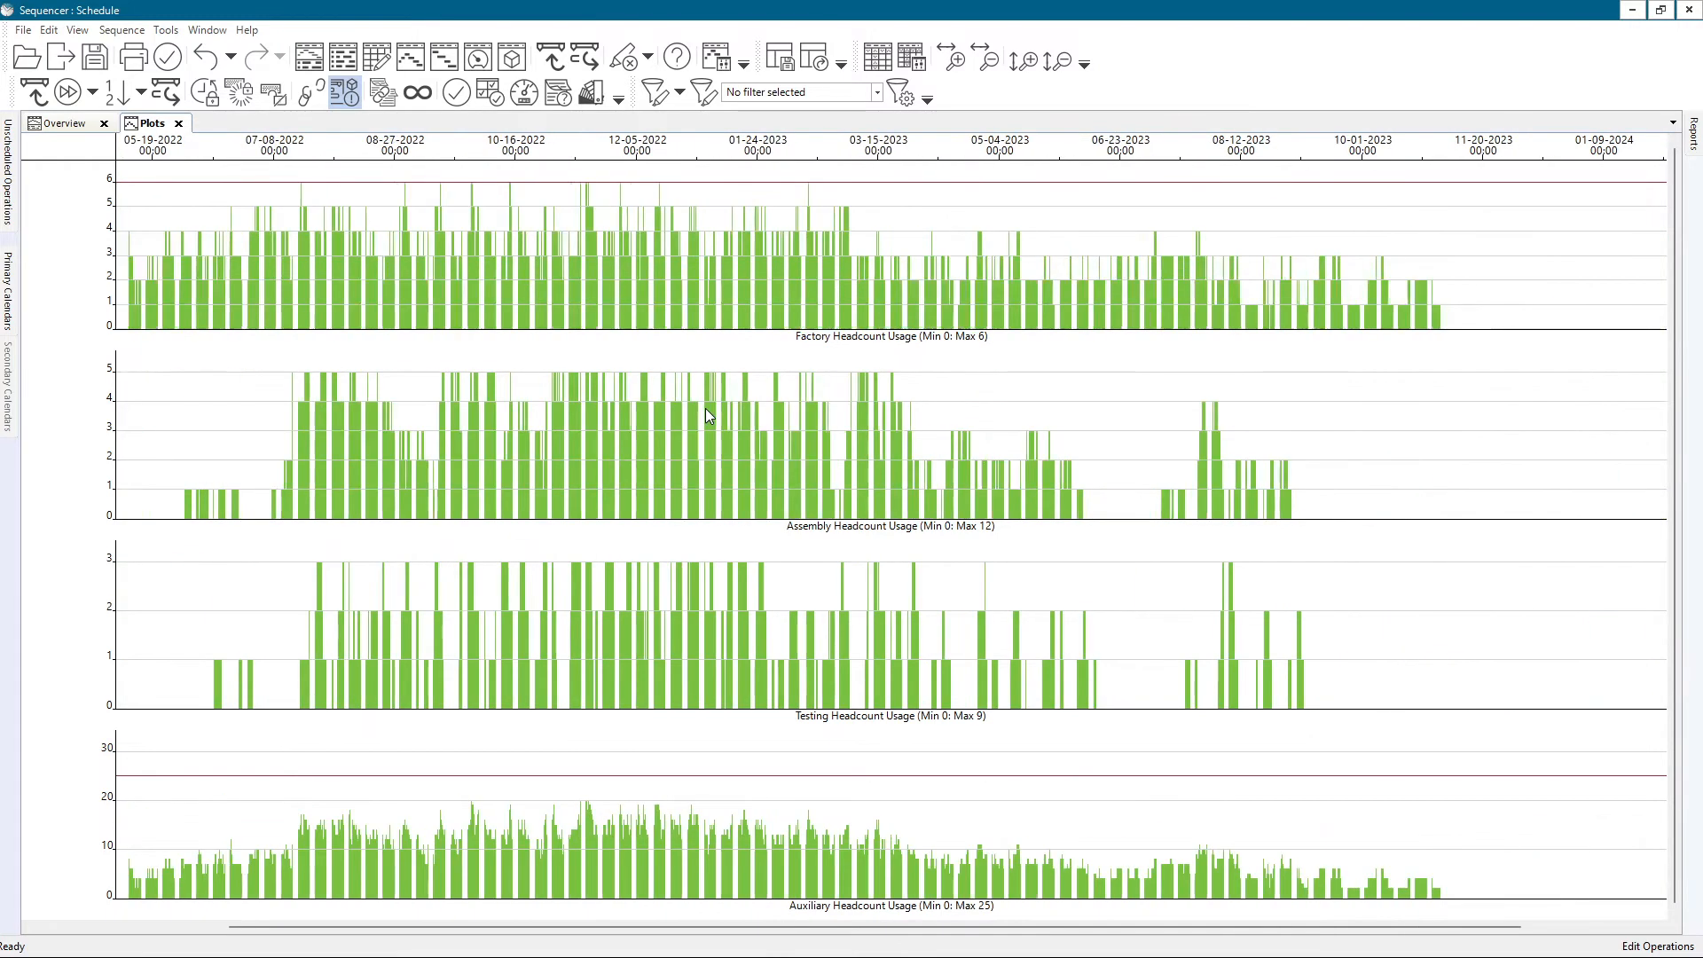
scroll(550, 330, down, 1)
Review the context menu options available on each headcount usage plot.
right_click(597, 285)
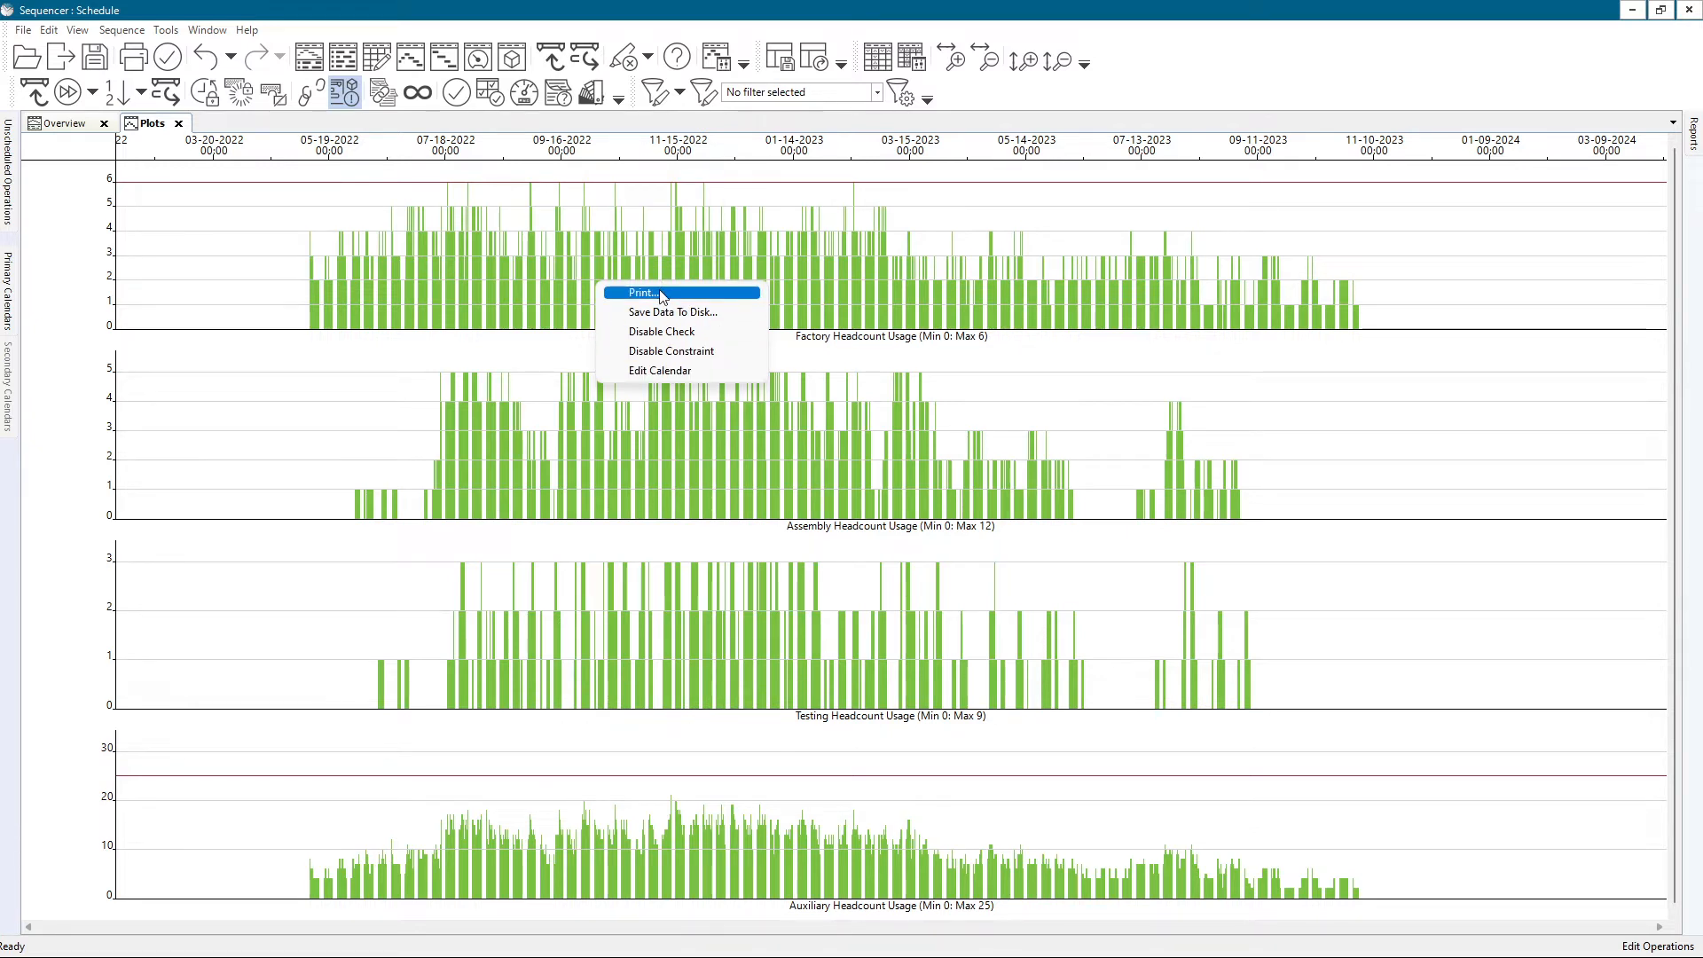
click(511, 249)
right_click(567, 392)
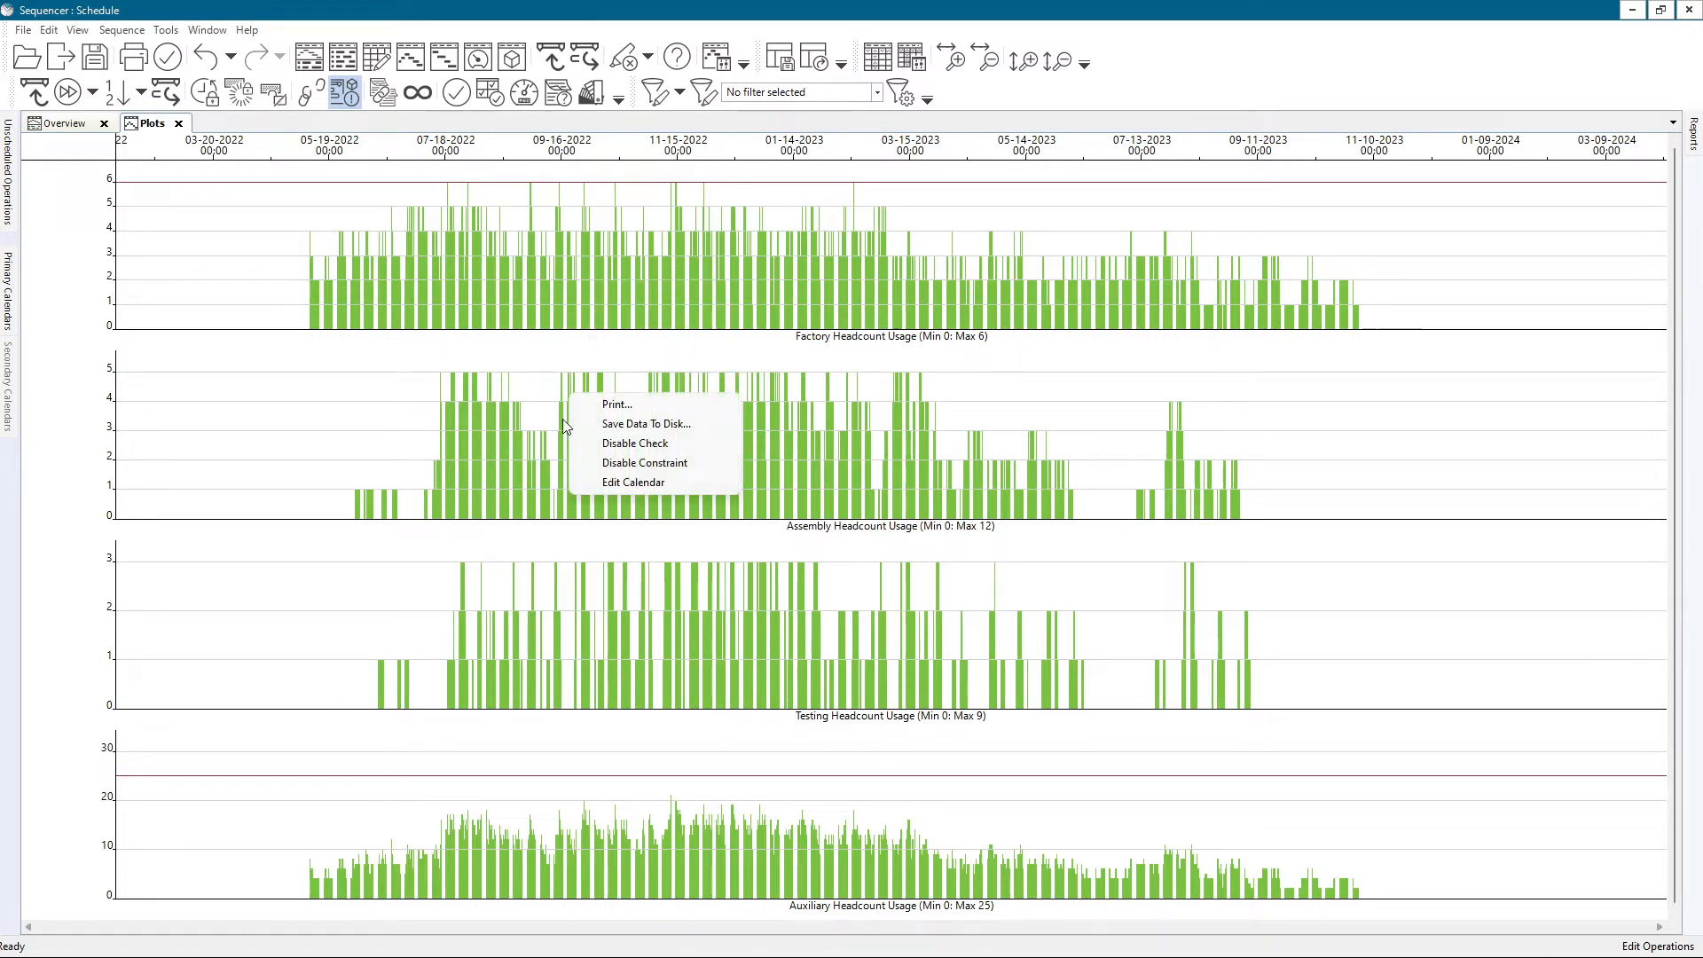
right_click(576, 619)
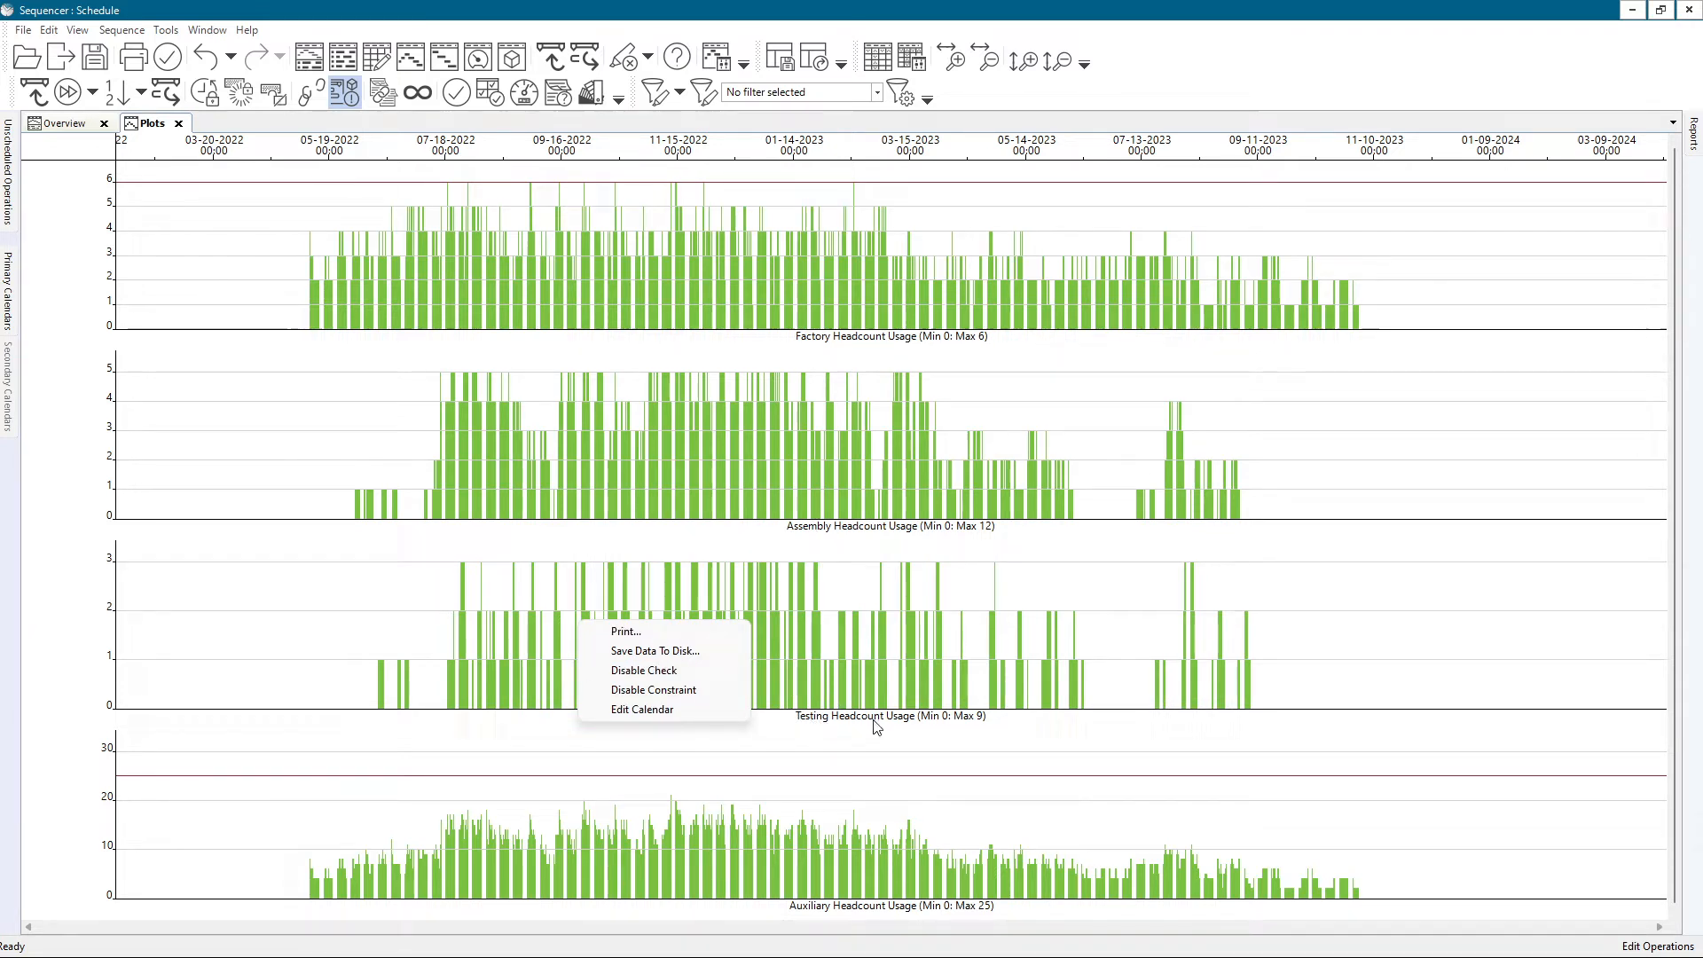
right_click(706, 243)
click(1041, 486)
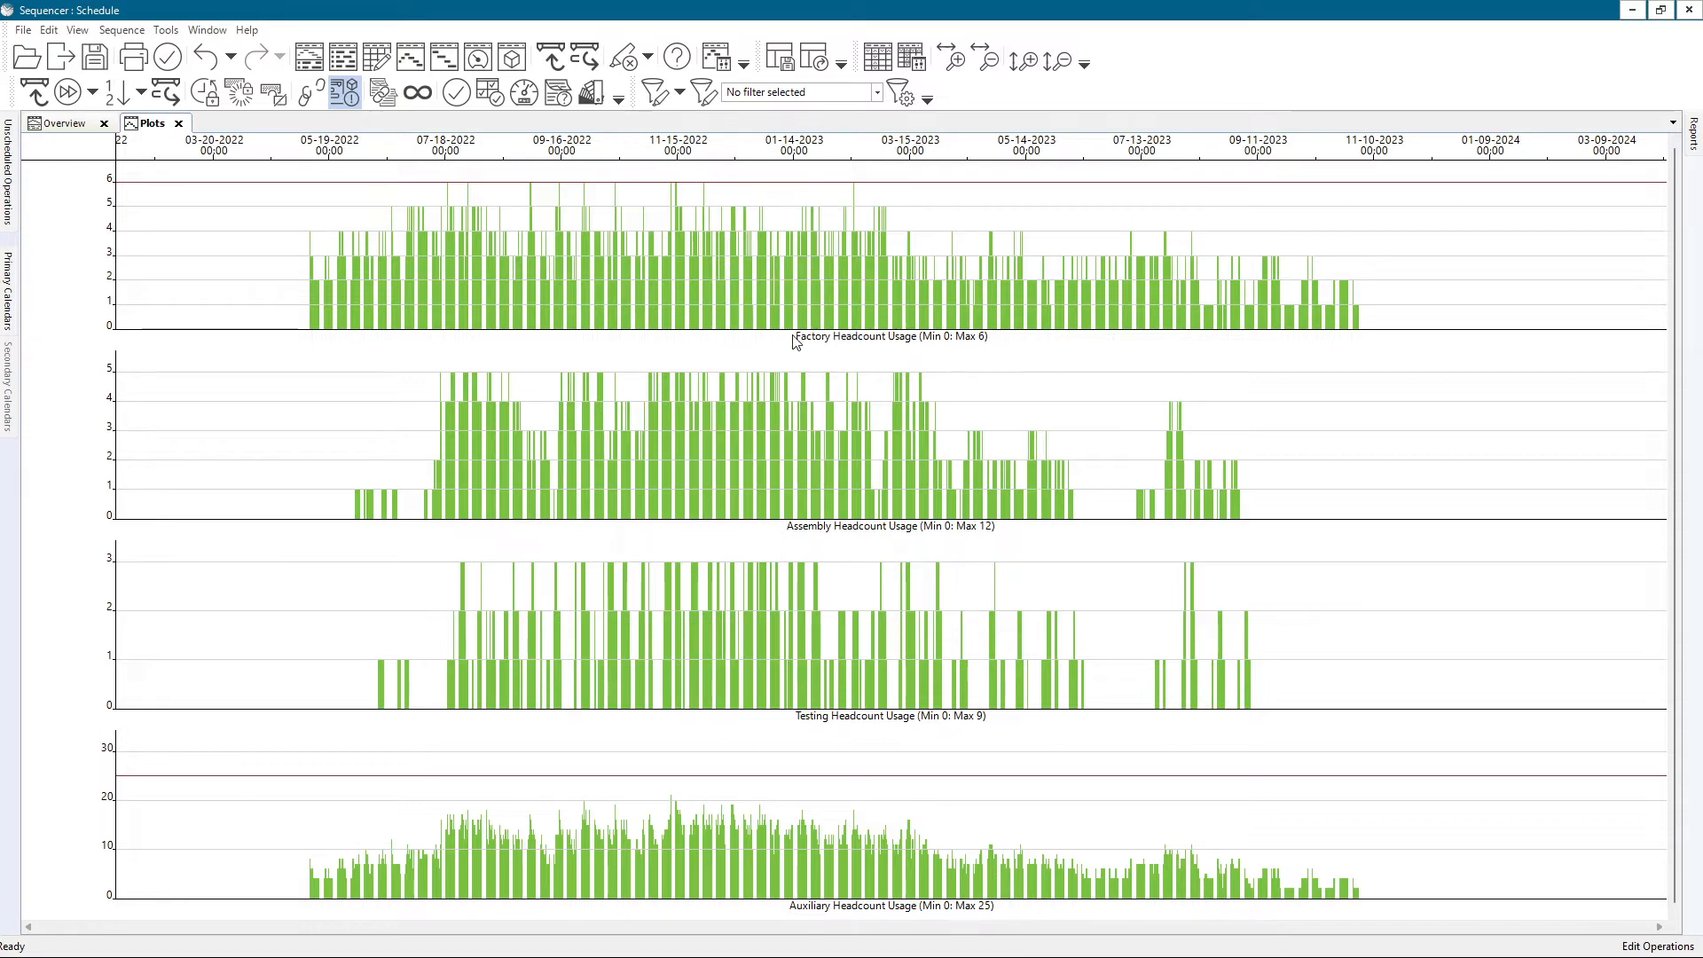
right_click(698, 273)
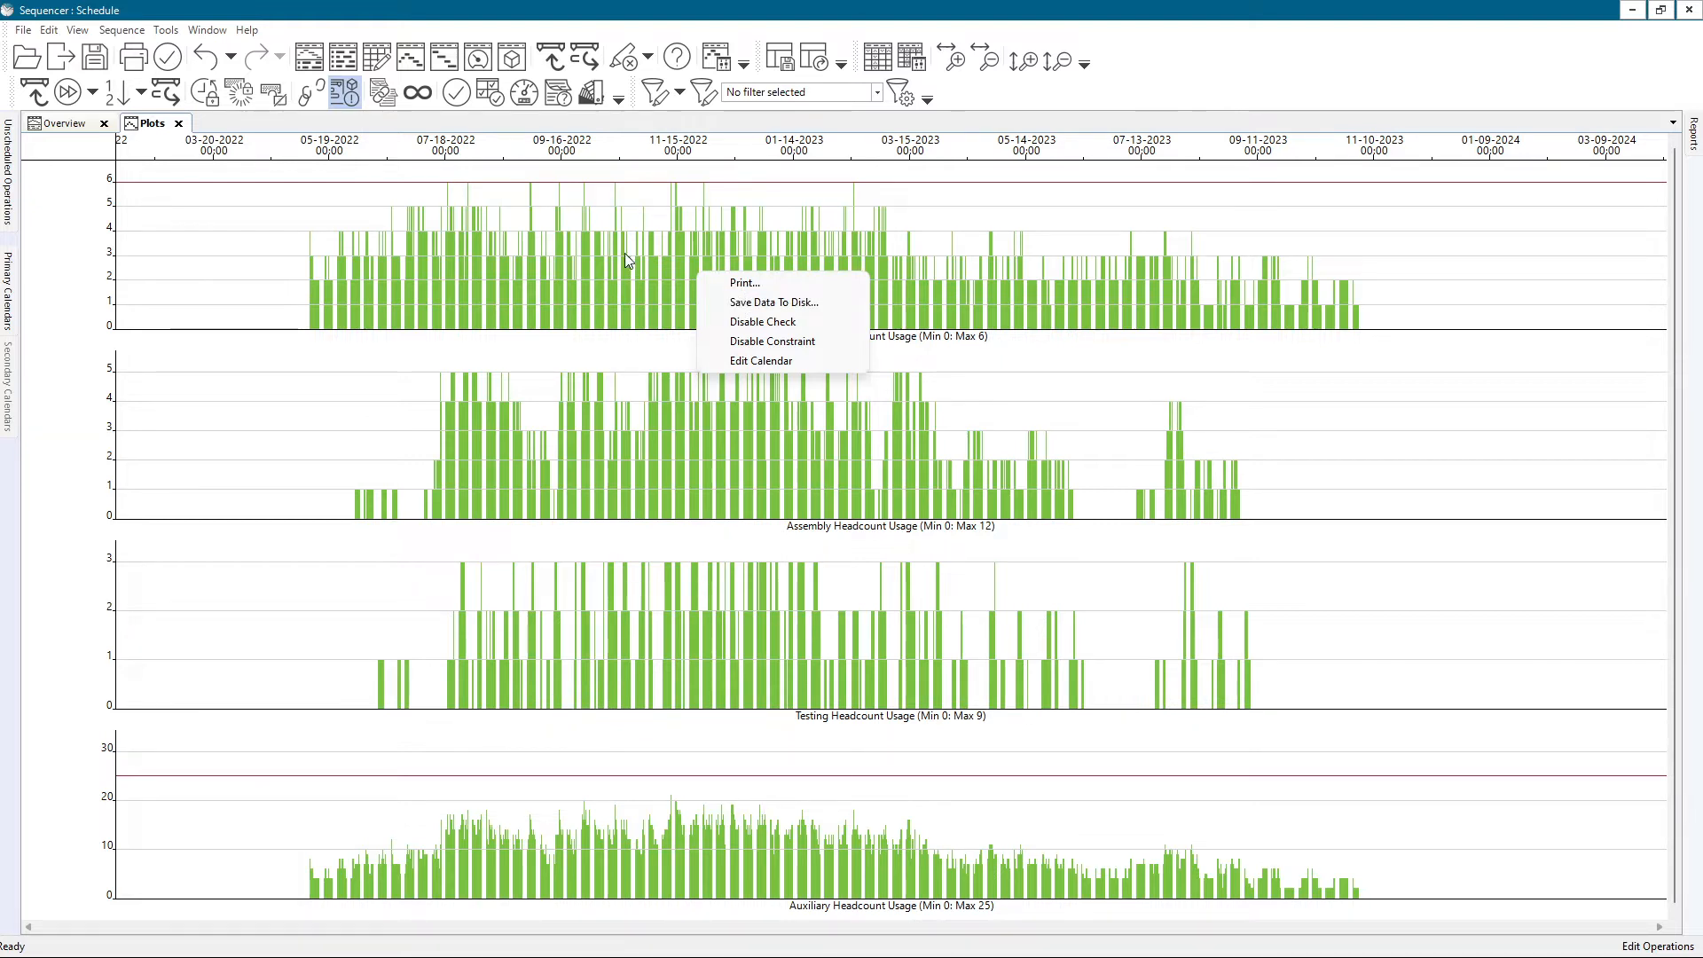
click(733, 287)
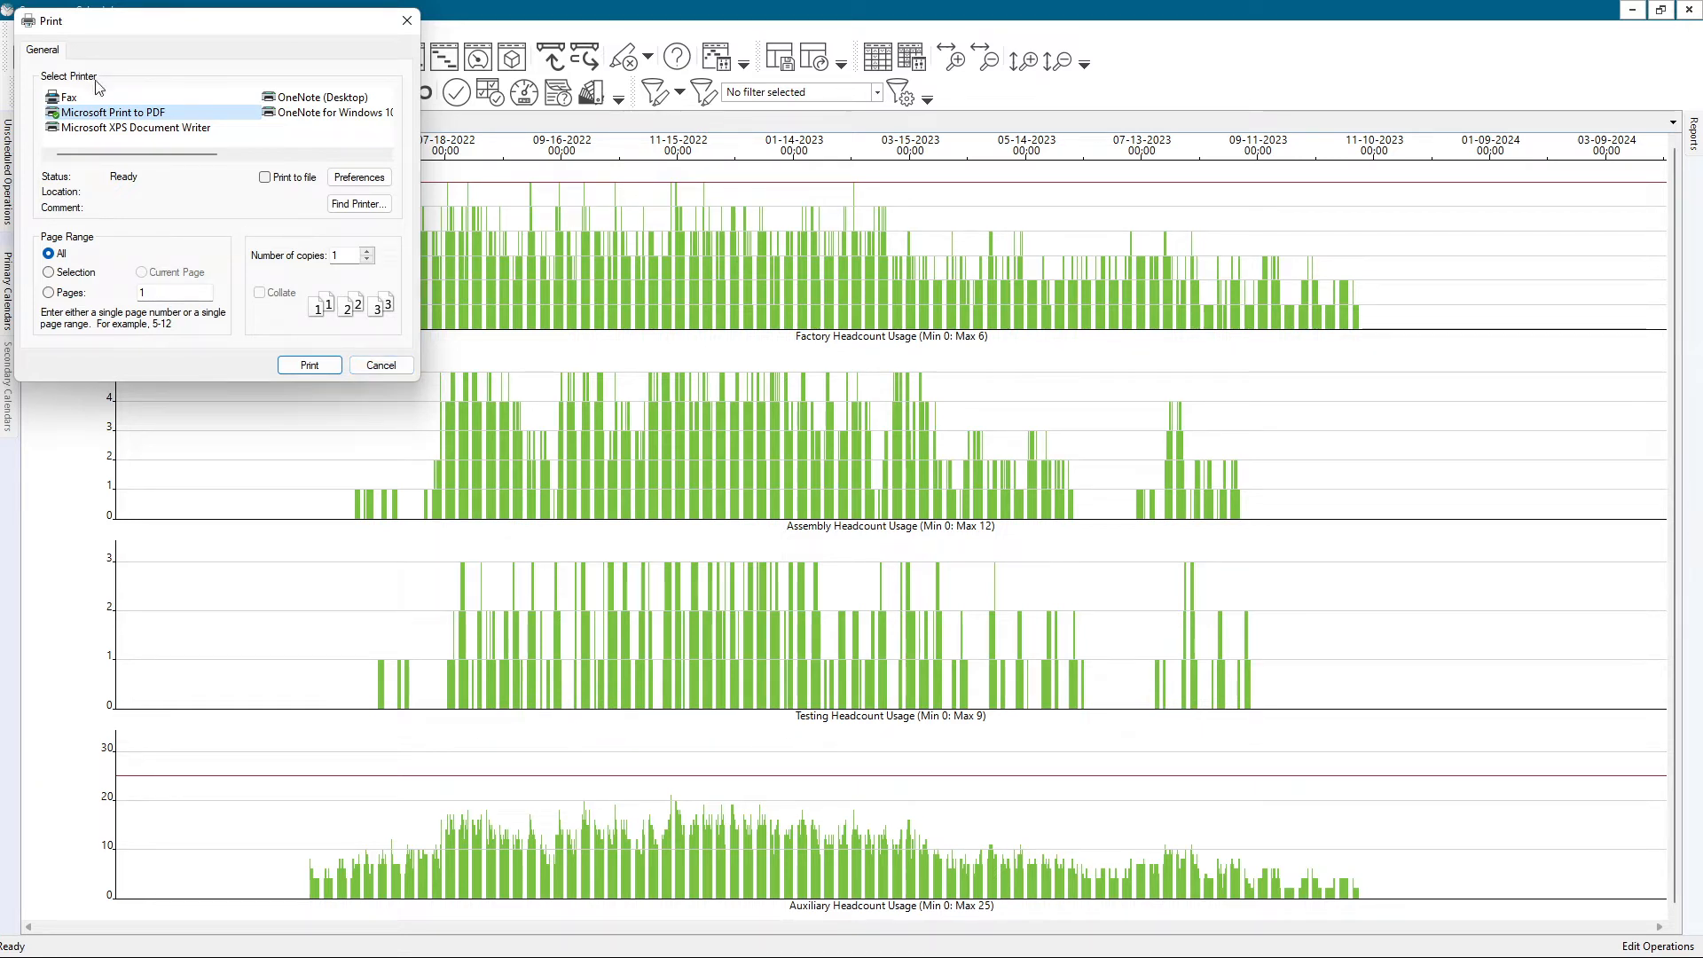
click(380, 366)
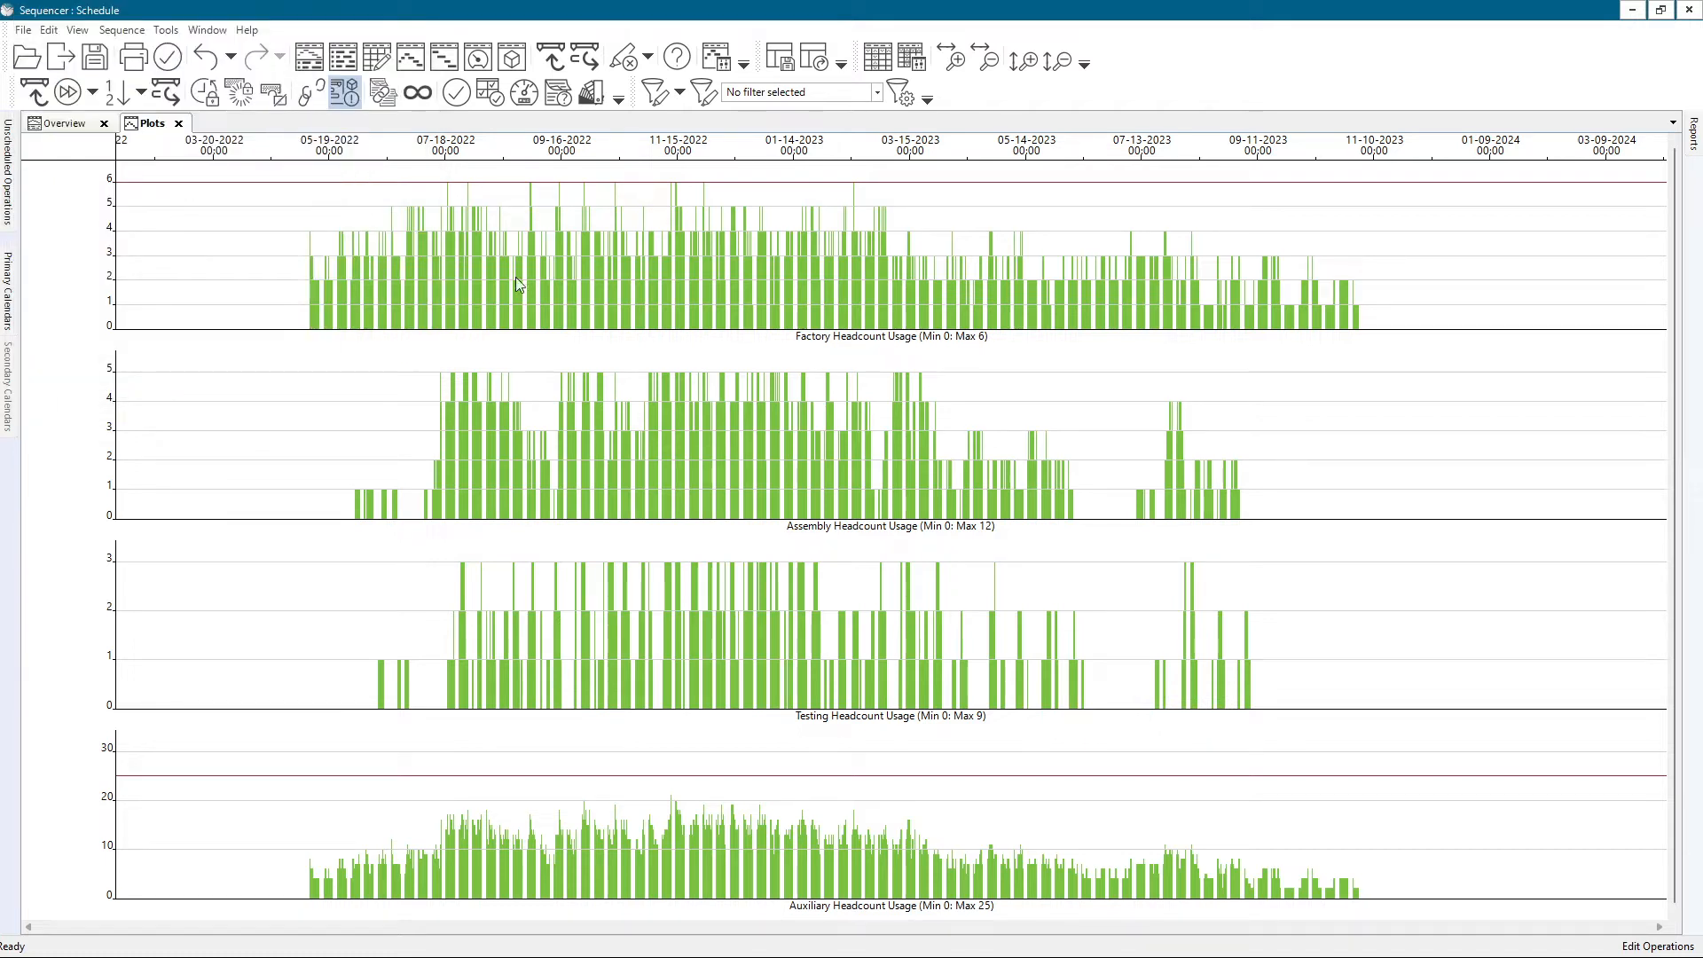
Save the Factory Headcount Usage plot data to the Desktop as Factory in CSV format.
right_click(696, 258)
click(695, 284)
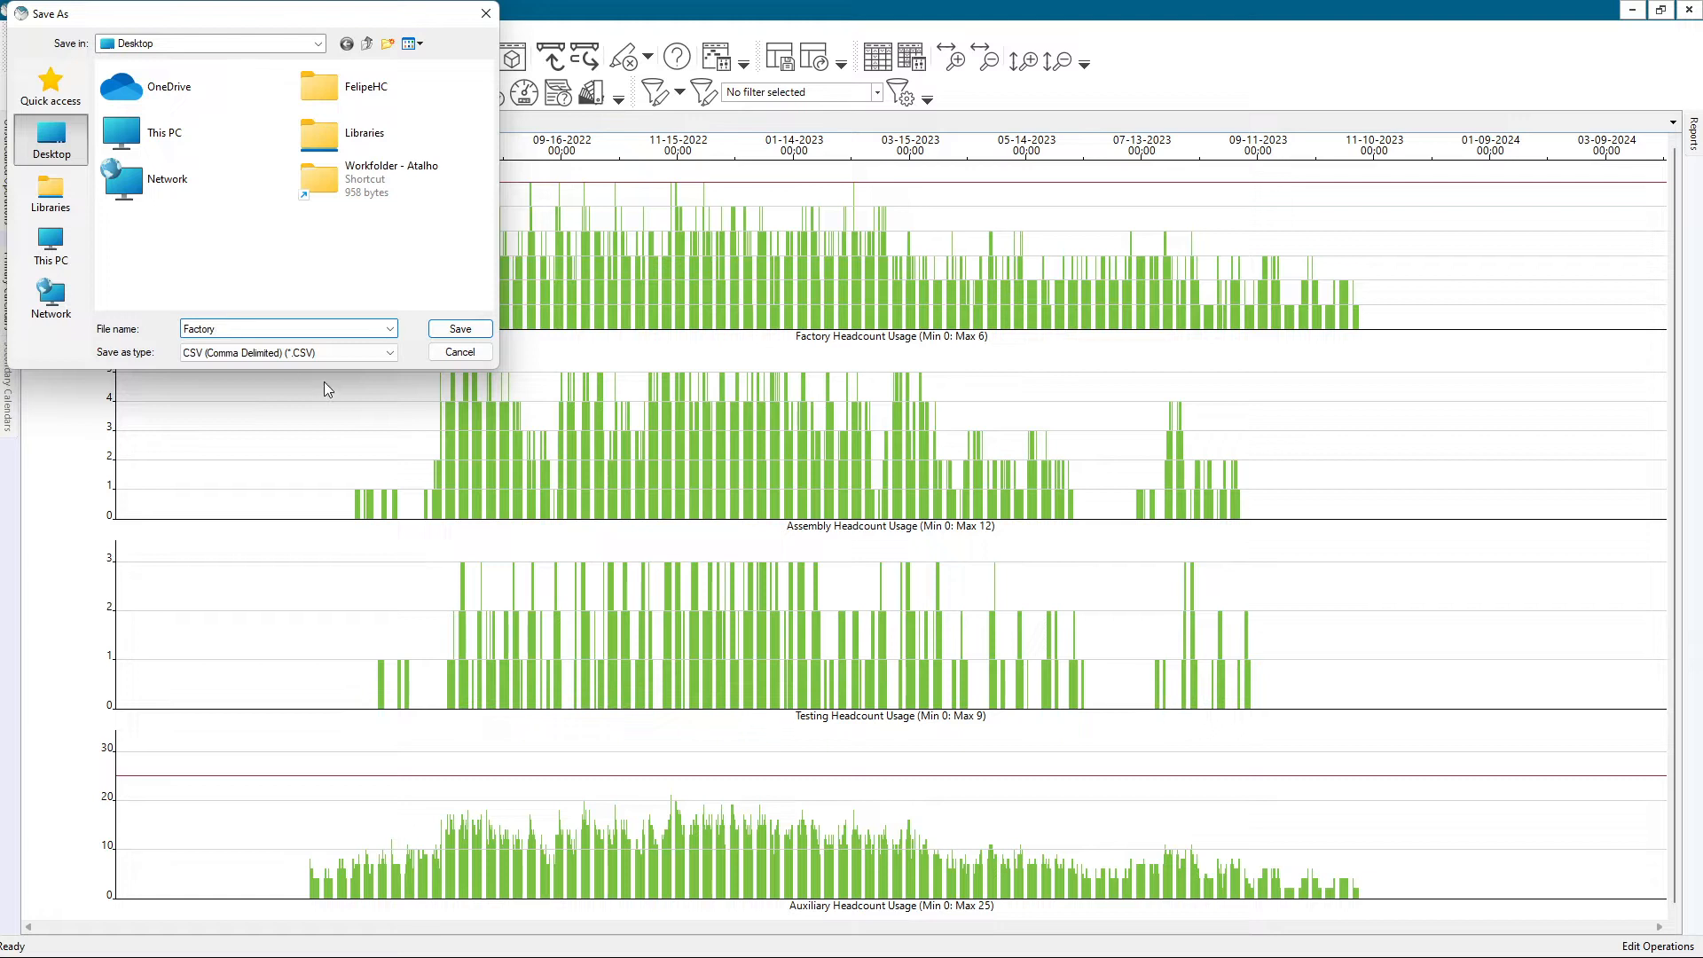
key(Return)
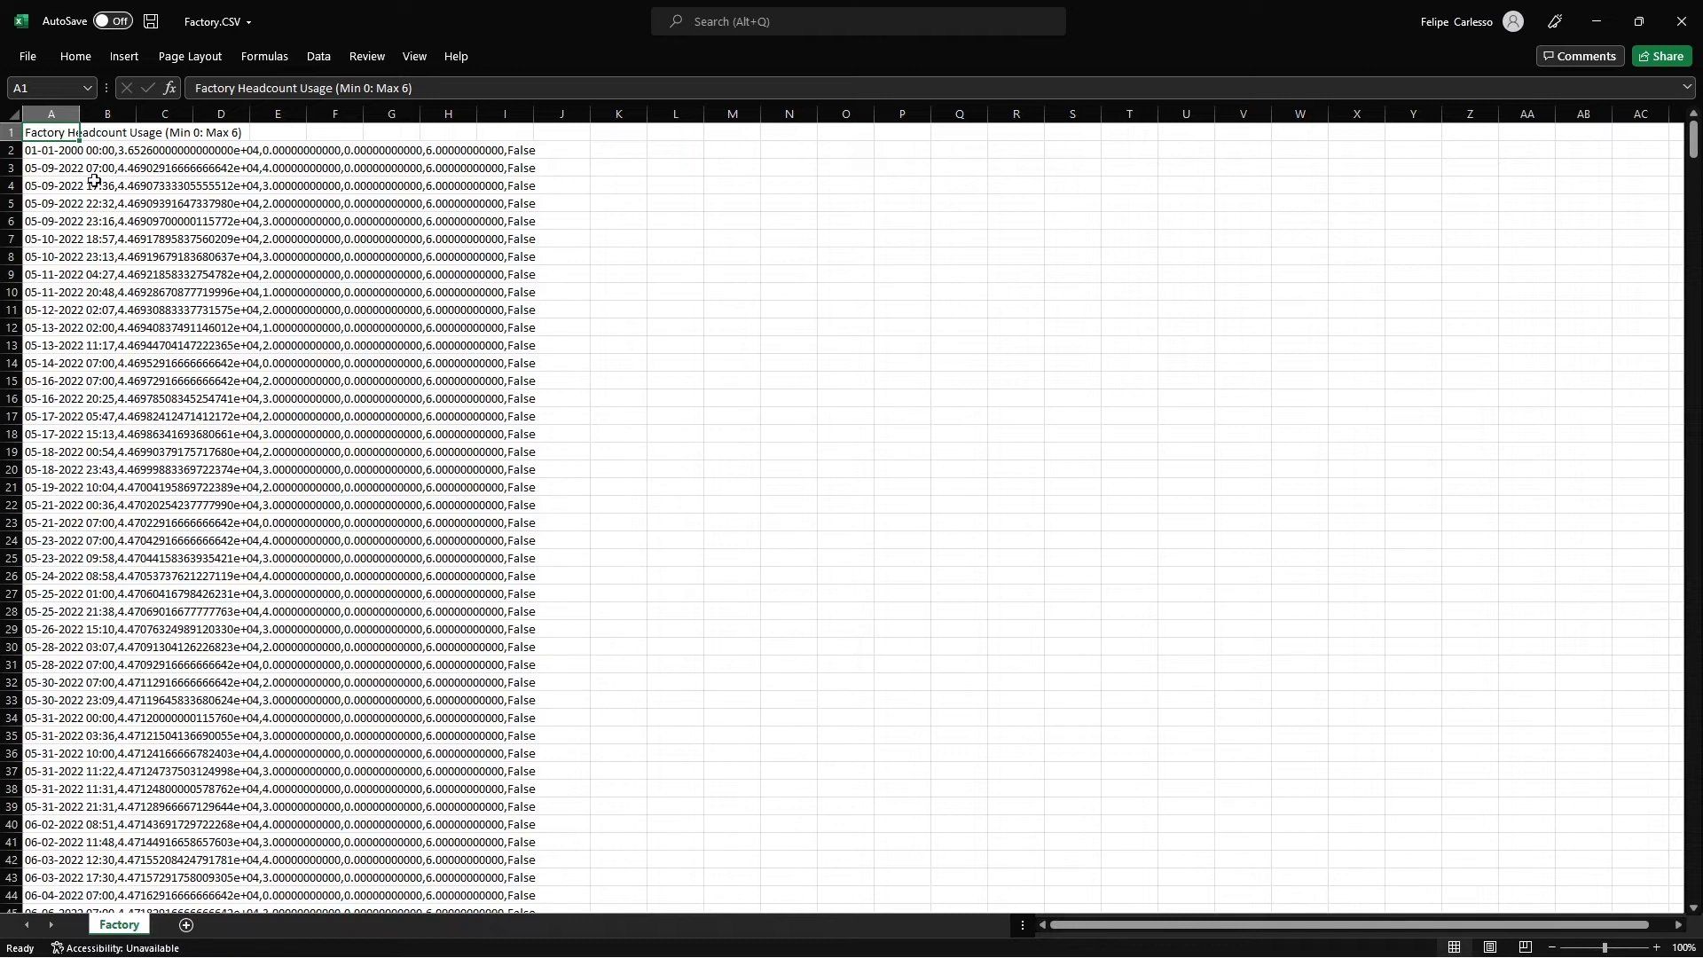
Split the comma-separated CSV text in column A into separate columns using Text to Columns with the Comma delimiter.
click(111, 151)
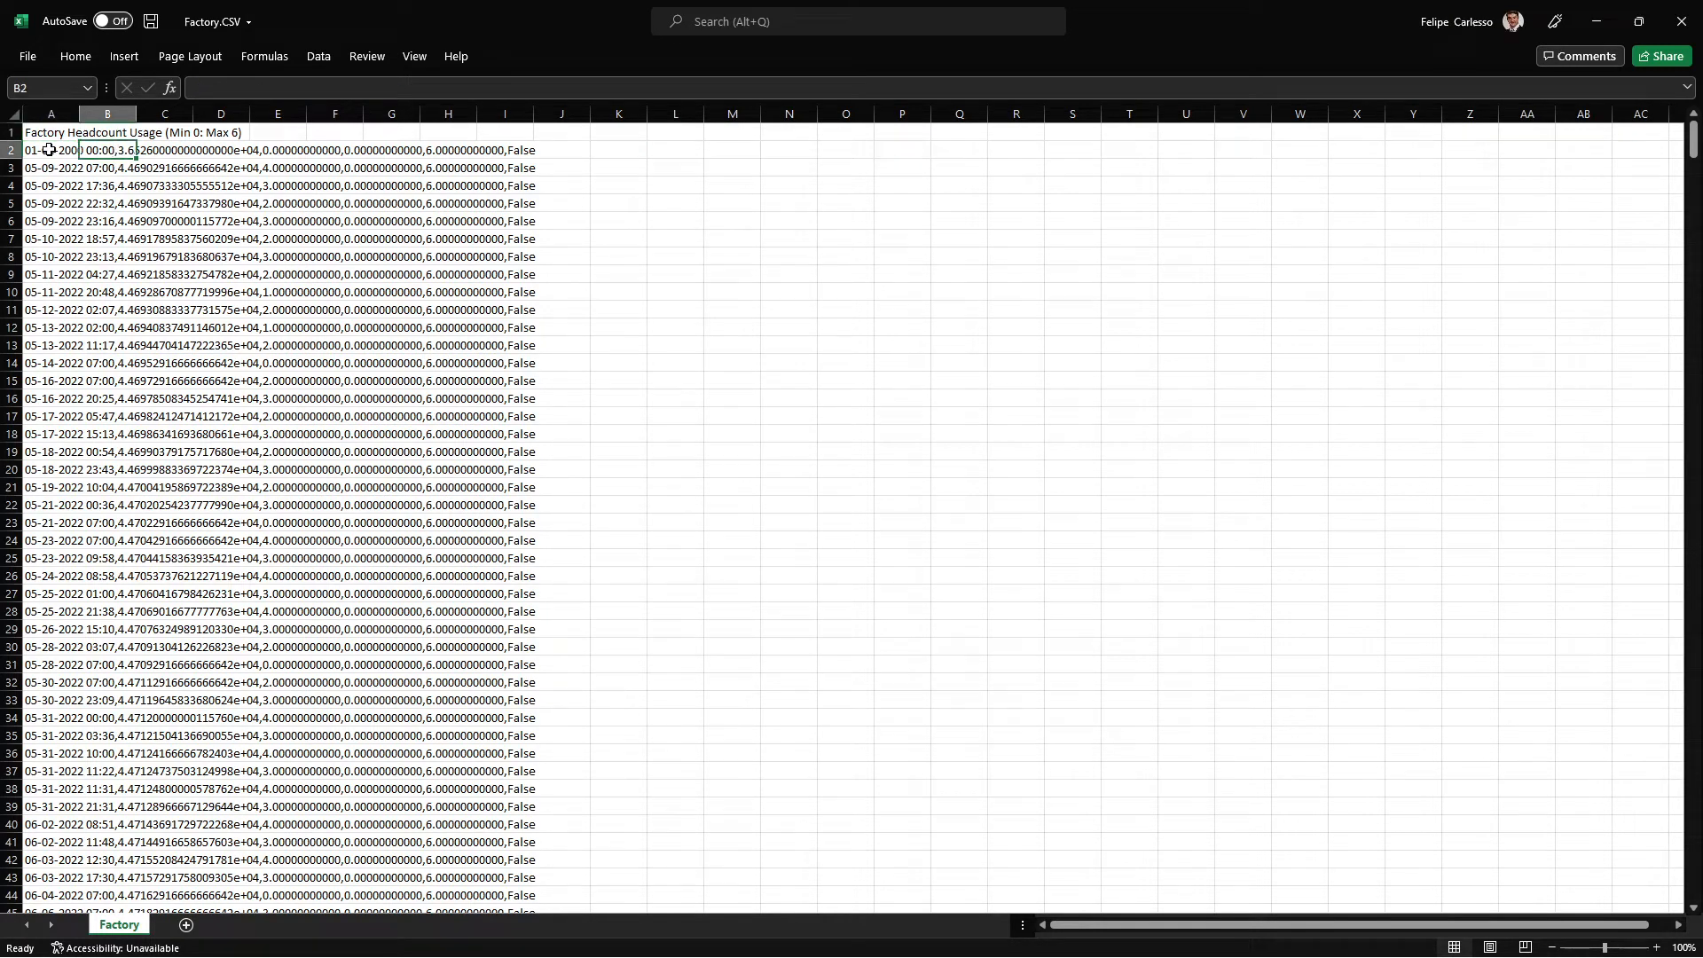
click(49, 150)
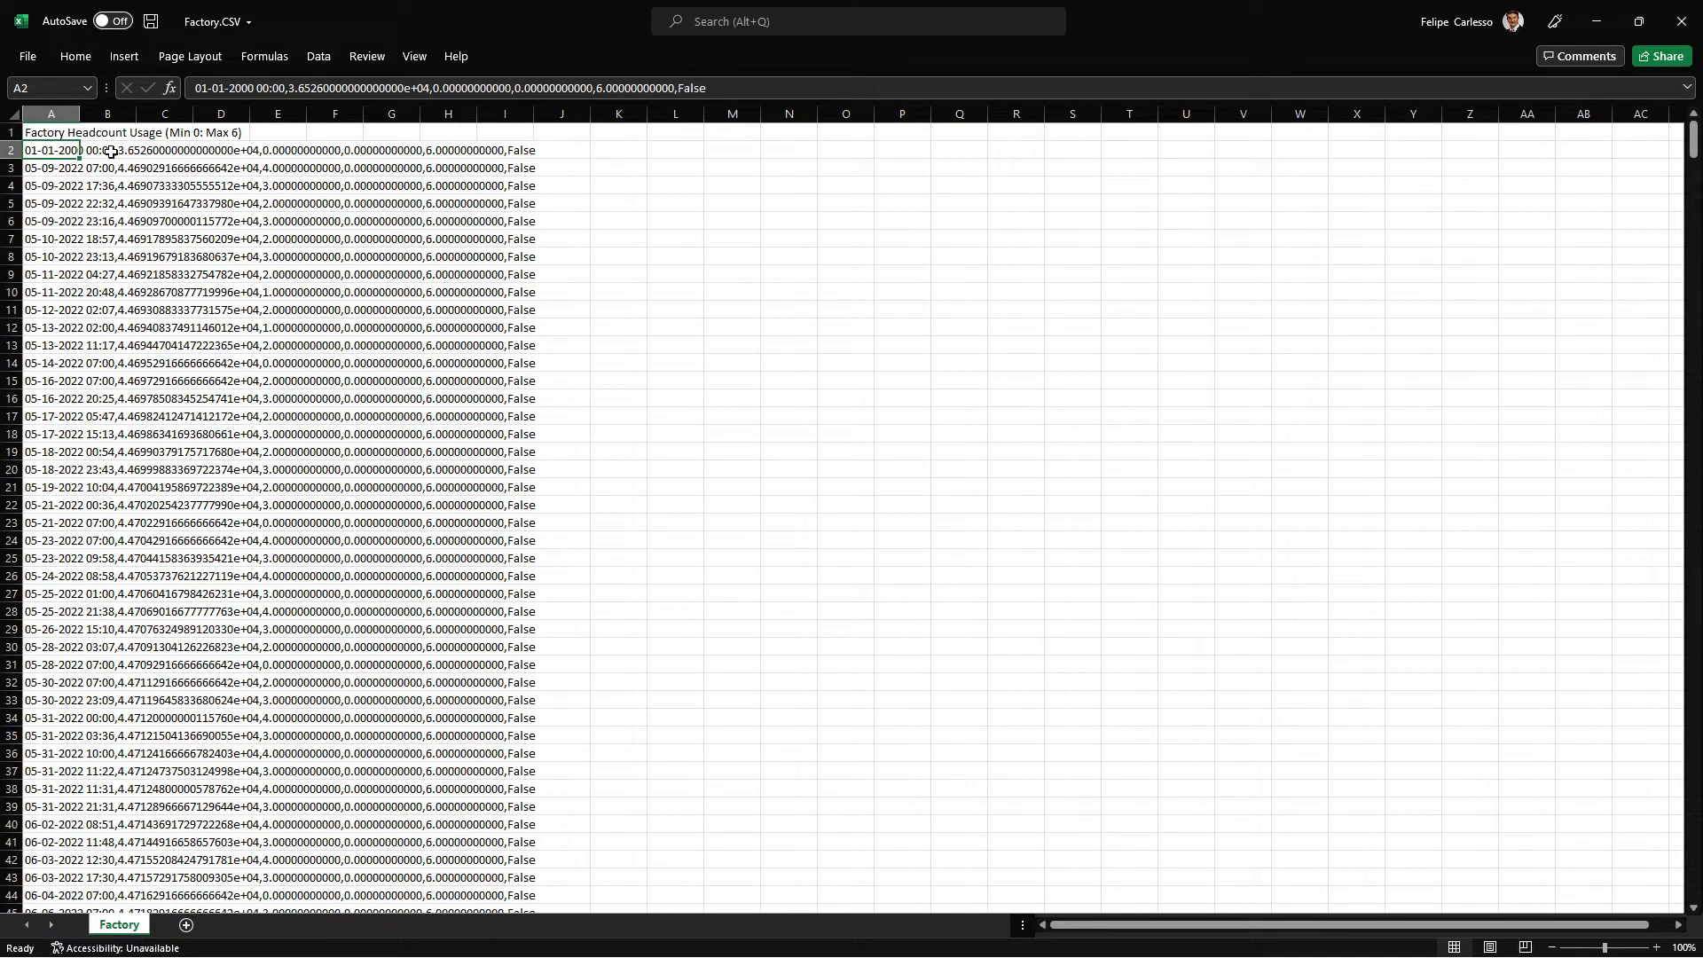
click(51, 112)
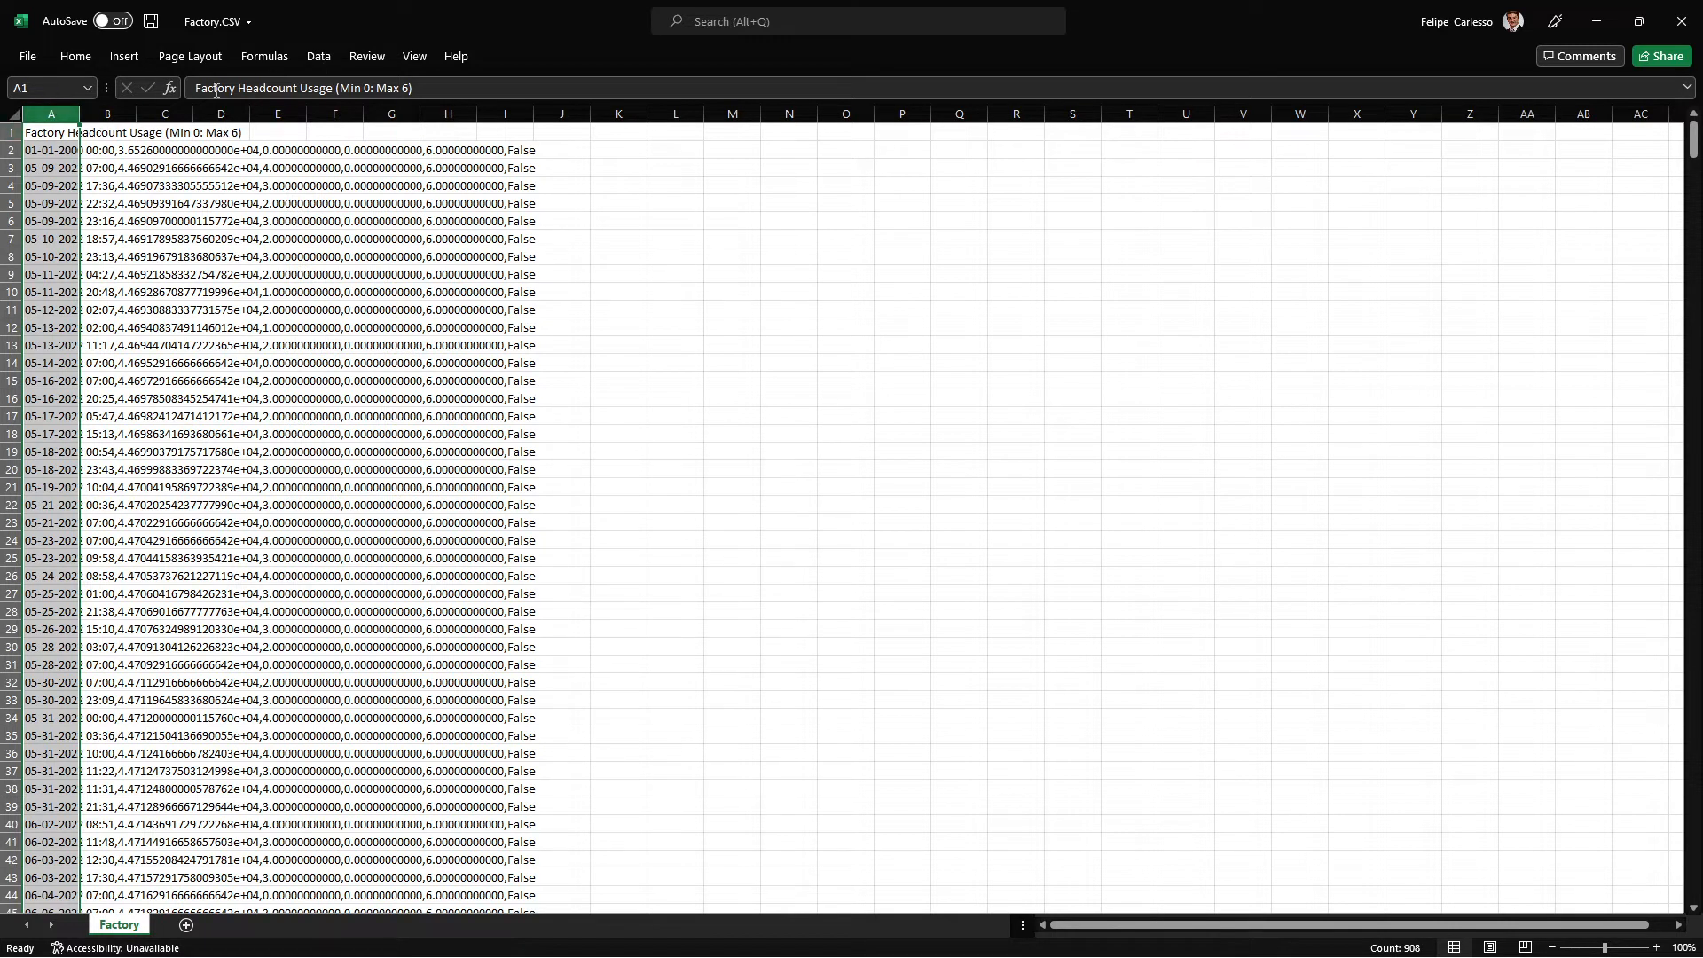
click(318, 55)
click(938, 100)
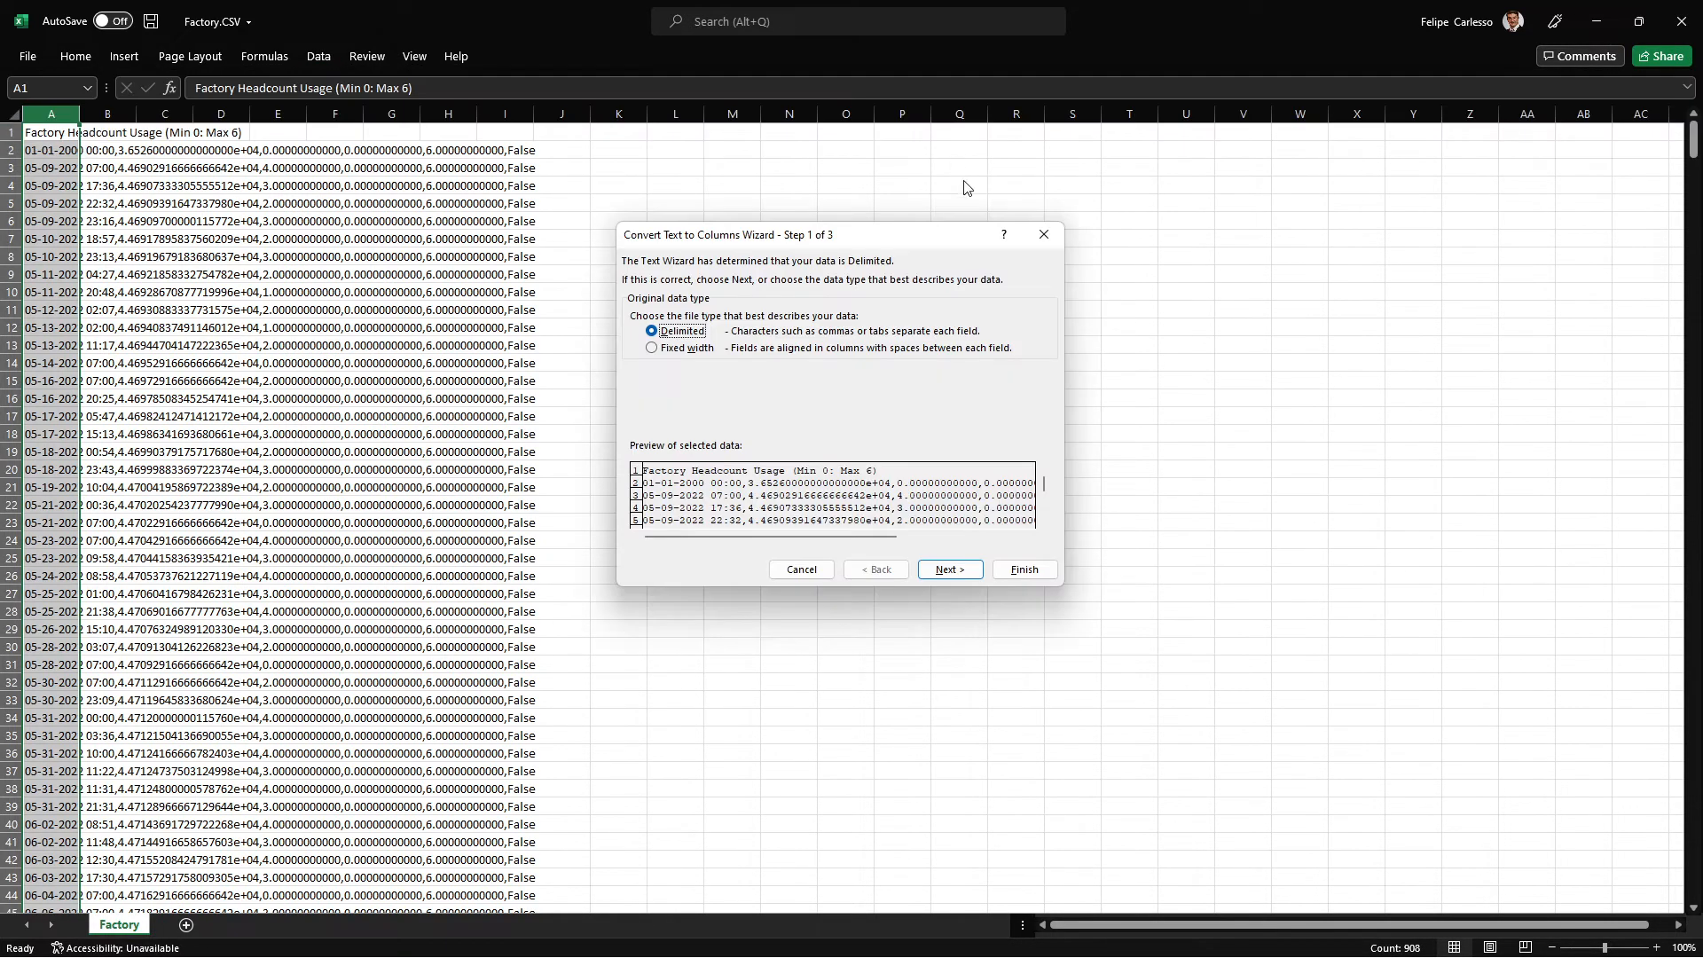
click(944, 575)
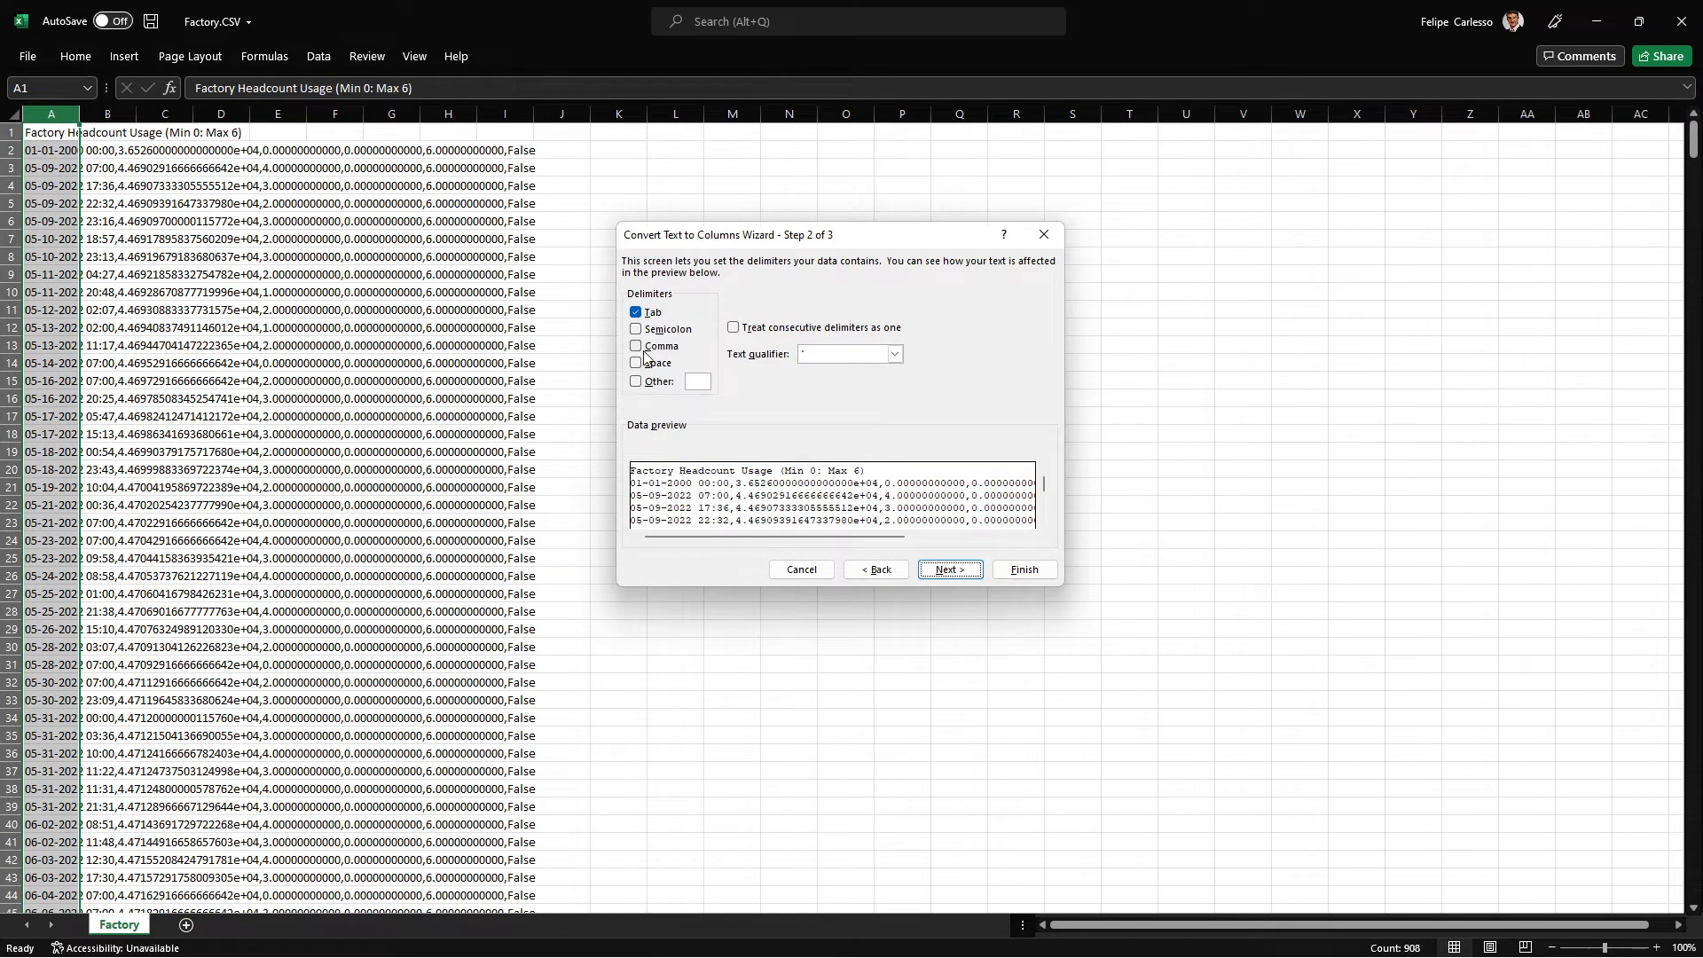
click(641, 350)
click(936, 572)
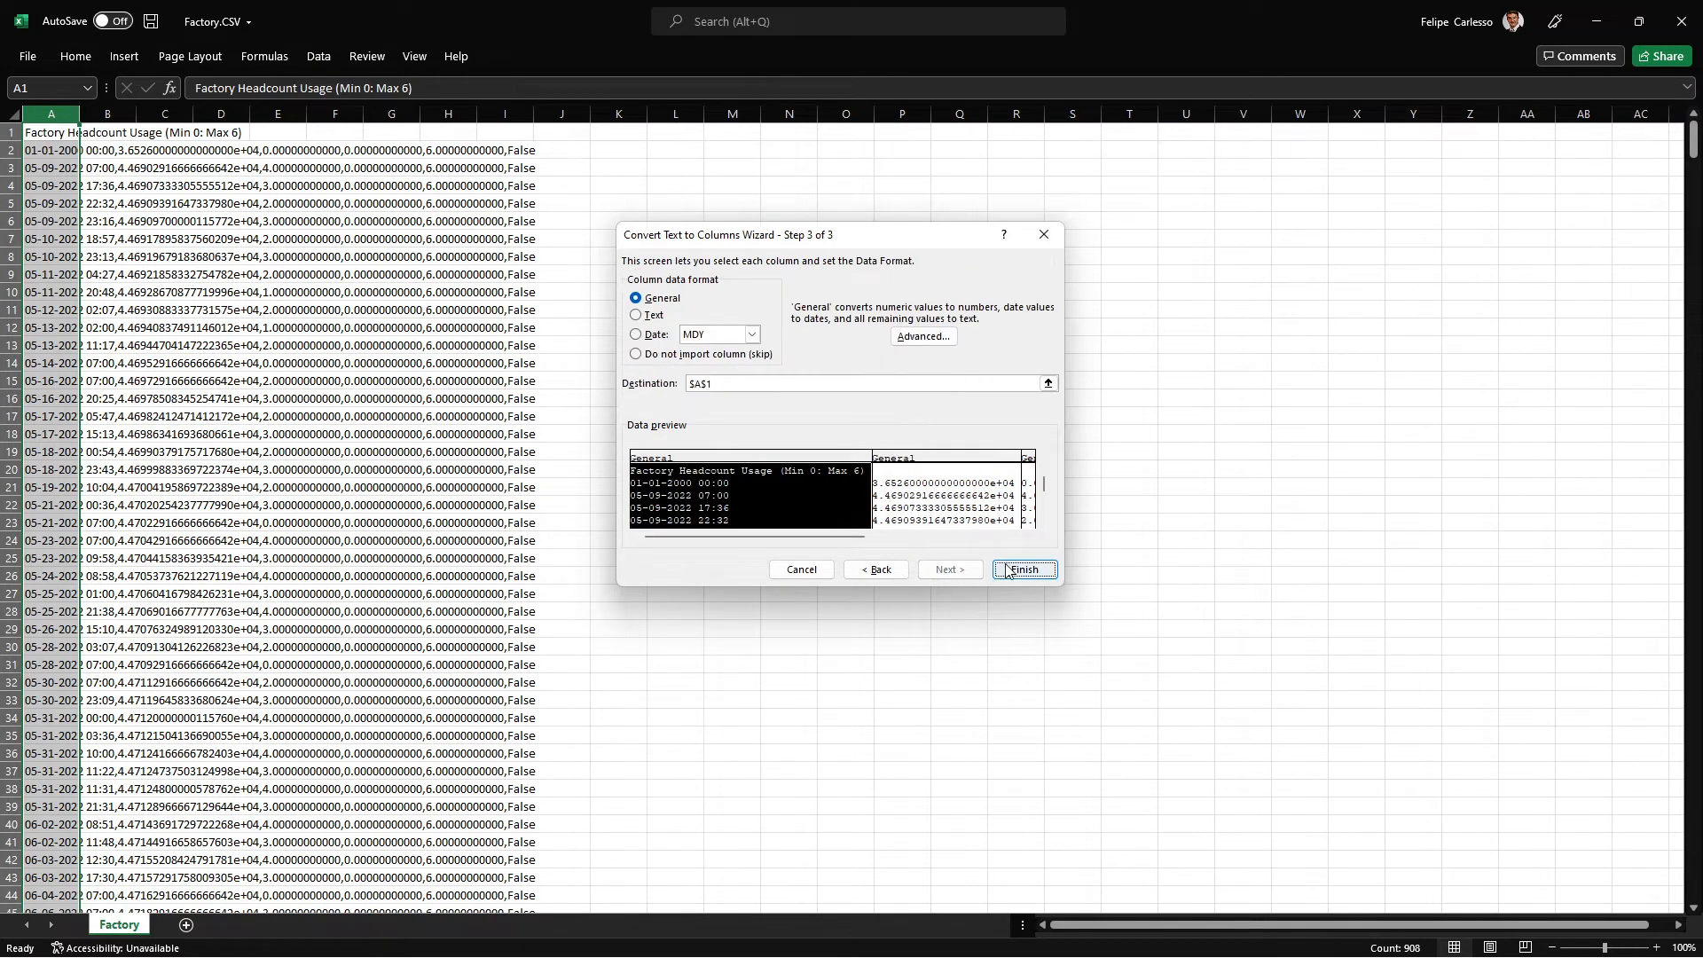
click(1020, 569)
Autofit the widths of the newly split columns.
drag(62, 114, 362, 116)
double_click(363, 113)
click(285, 271)
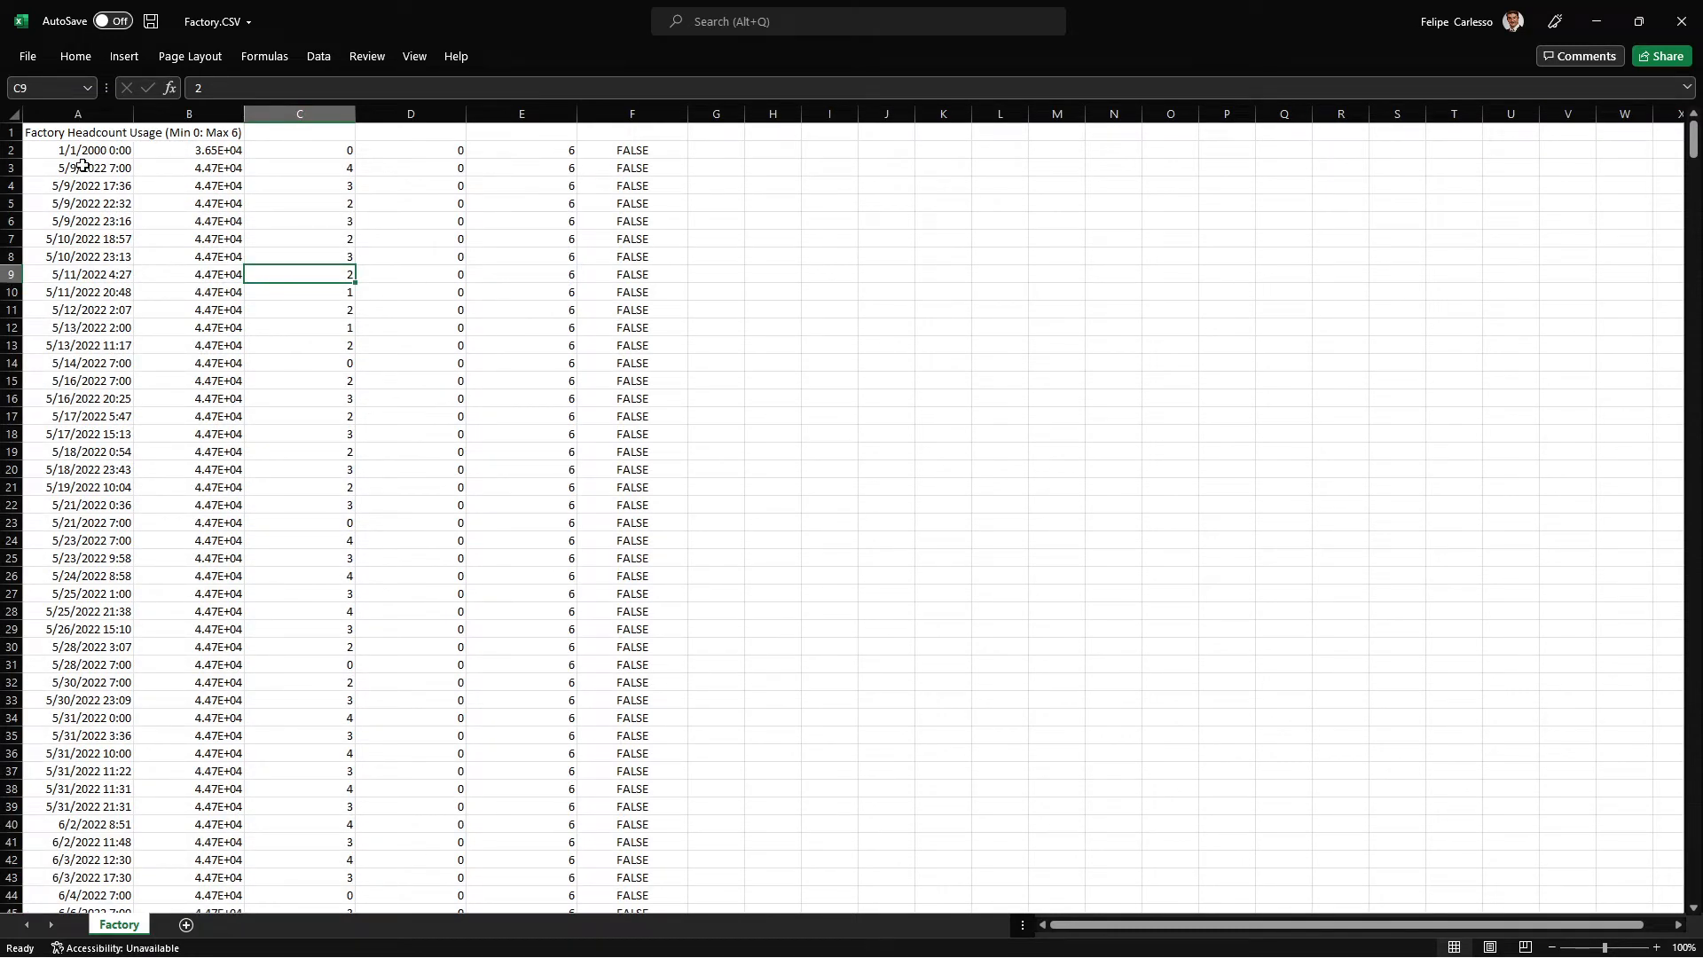
Apply the Number format to column B so its values display as numbers with two decimals.
click(78, 112)
click(189, 105)
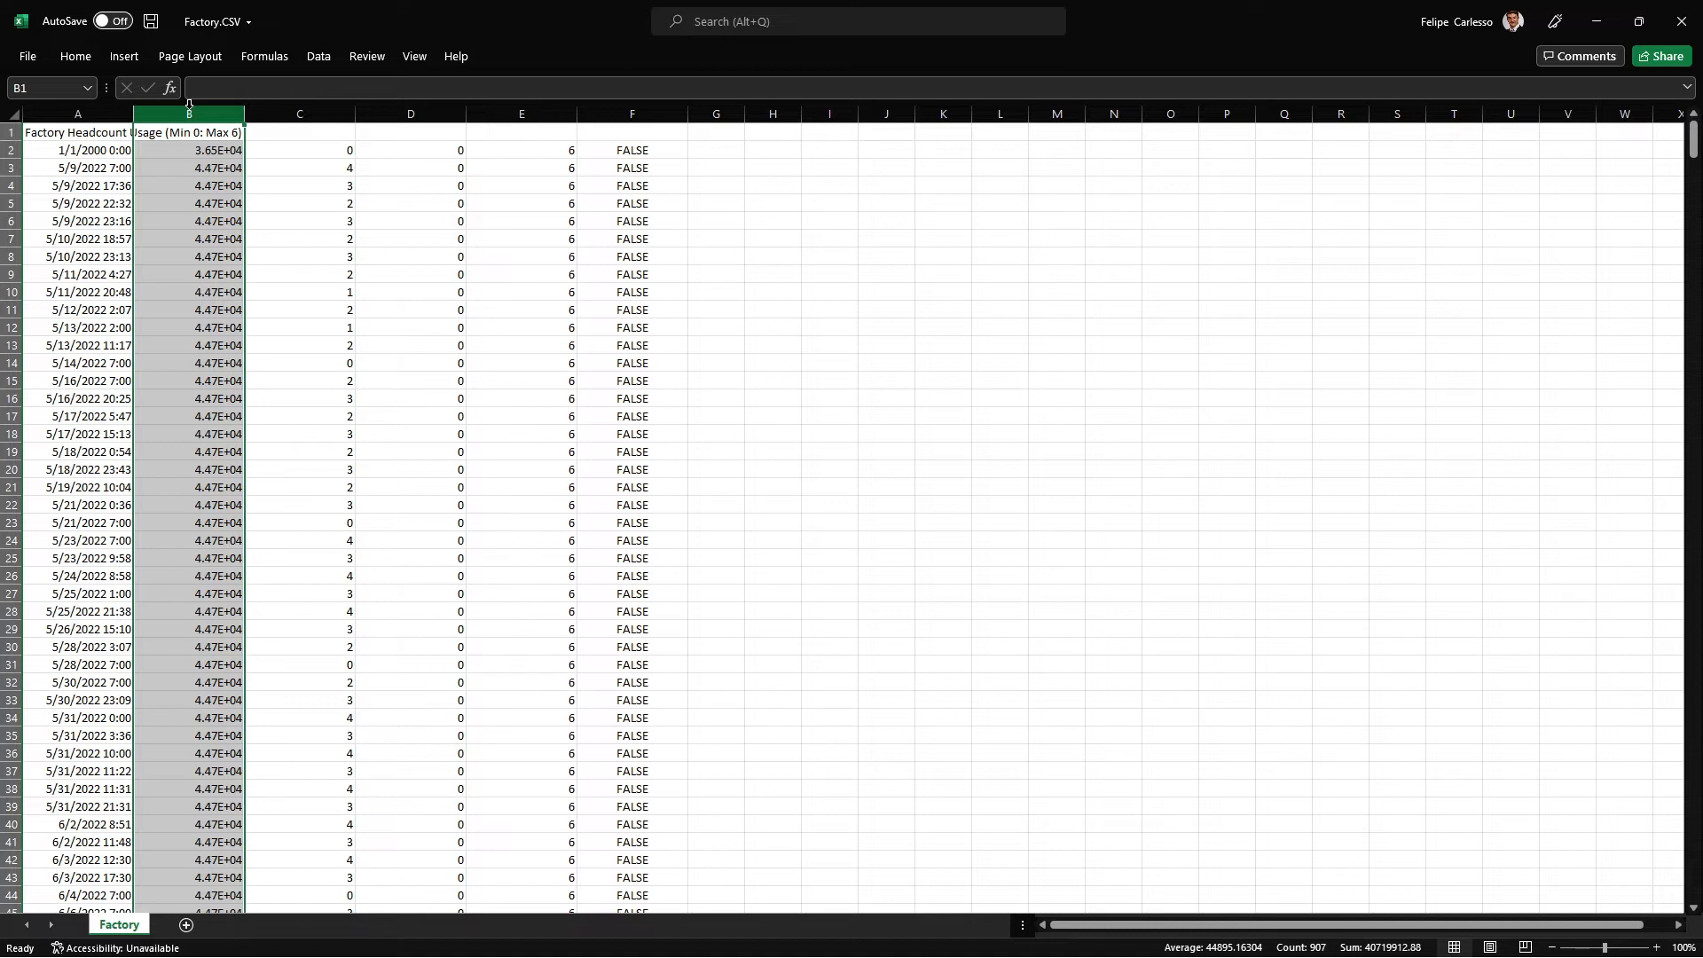
click(78, 148)
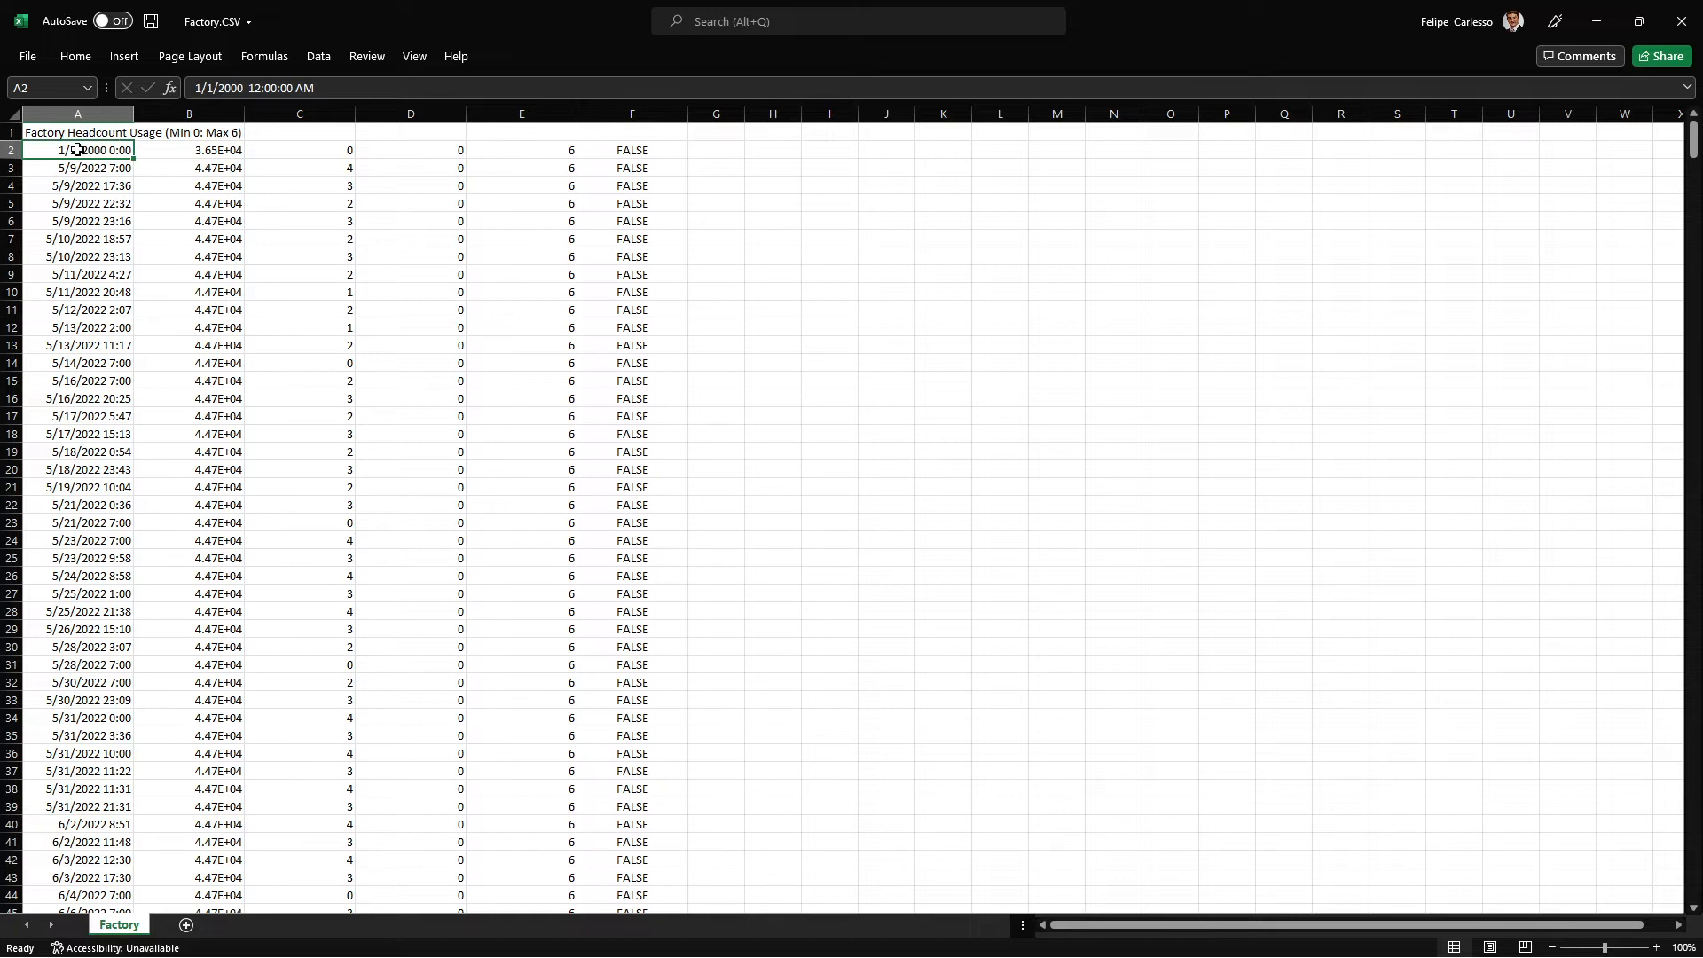
click(189, 114)
click(76, 56)
click(809, 89)
click(763, 157)
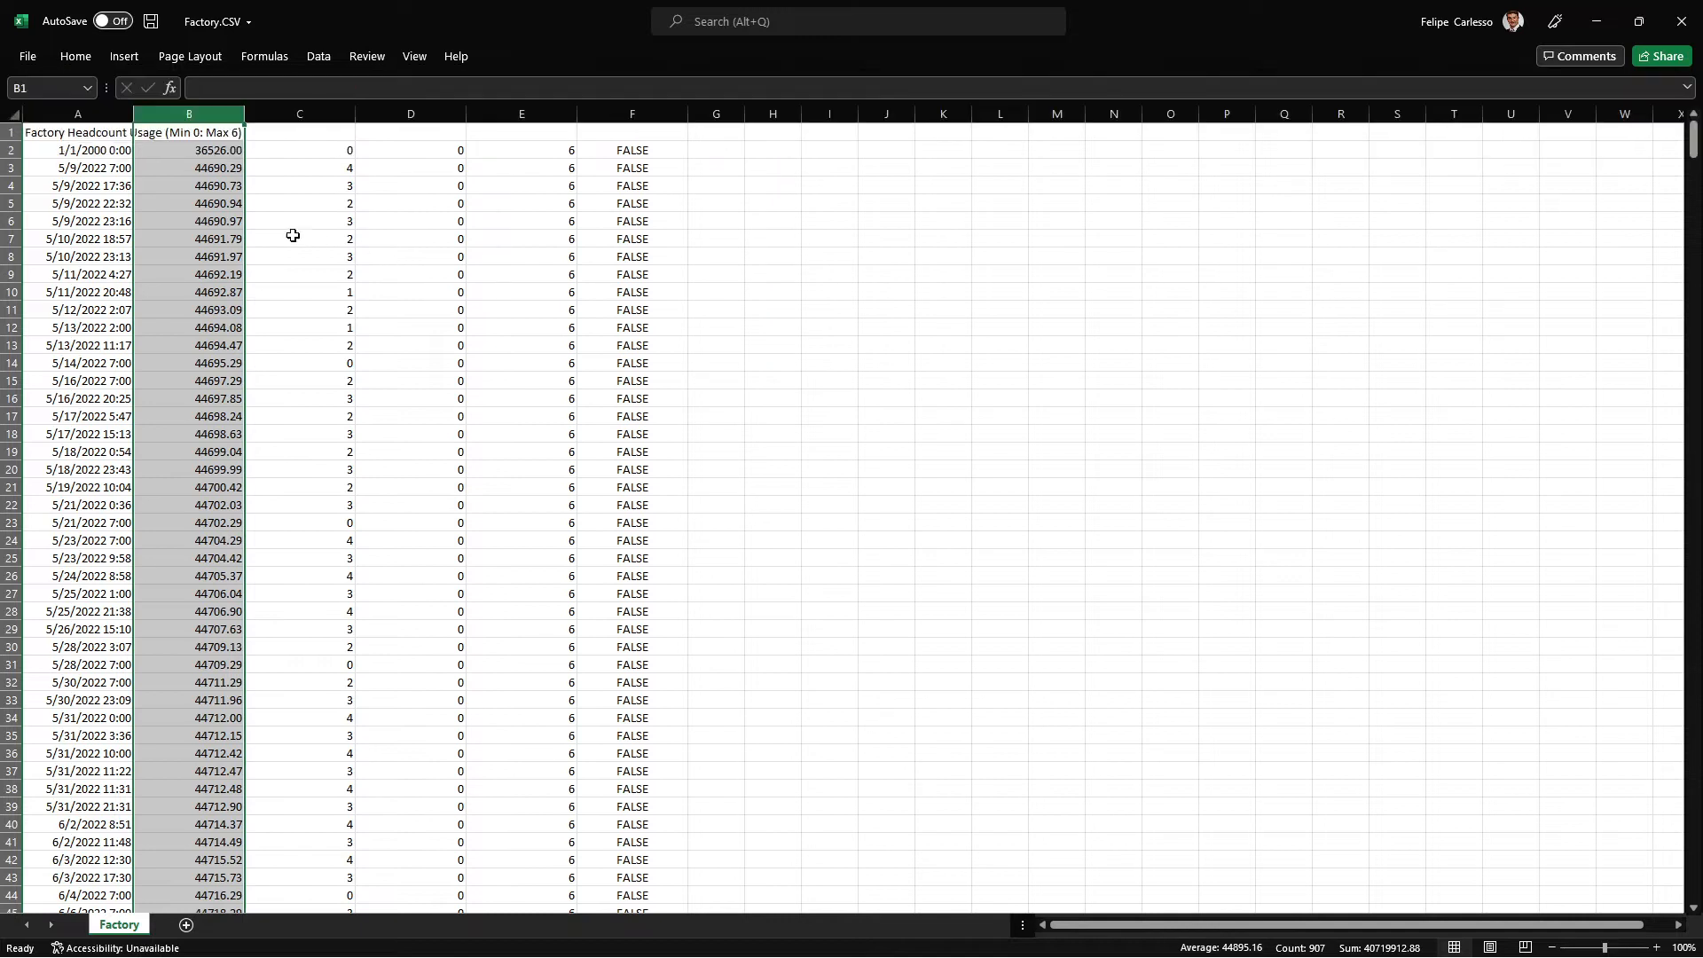
Select columns C through F one by one to review their values and summary statistics.
click(340, 113)
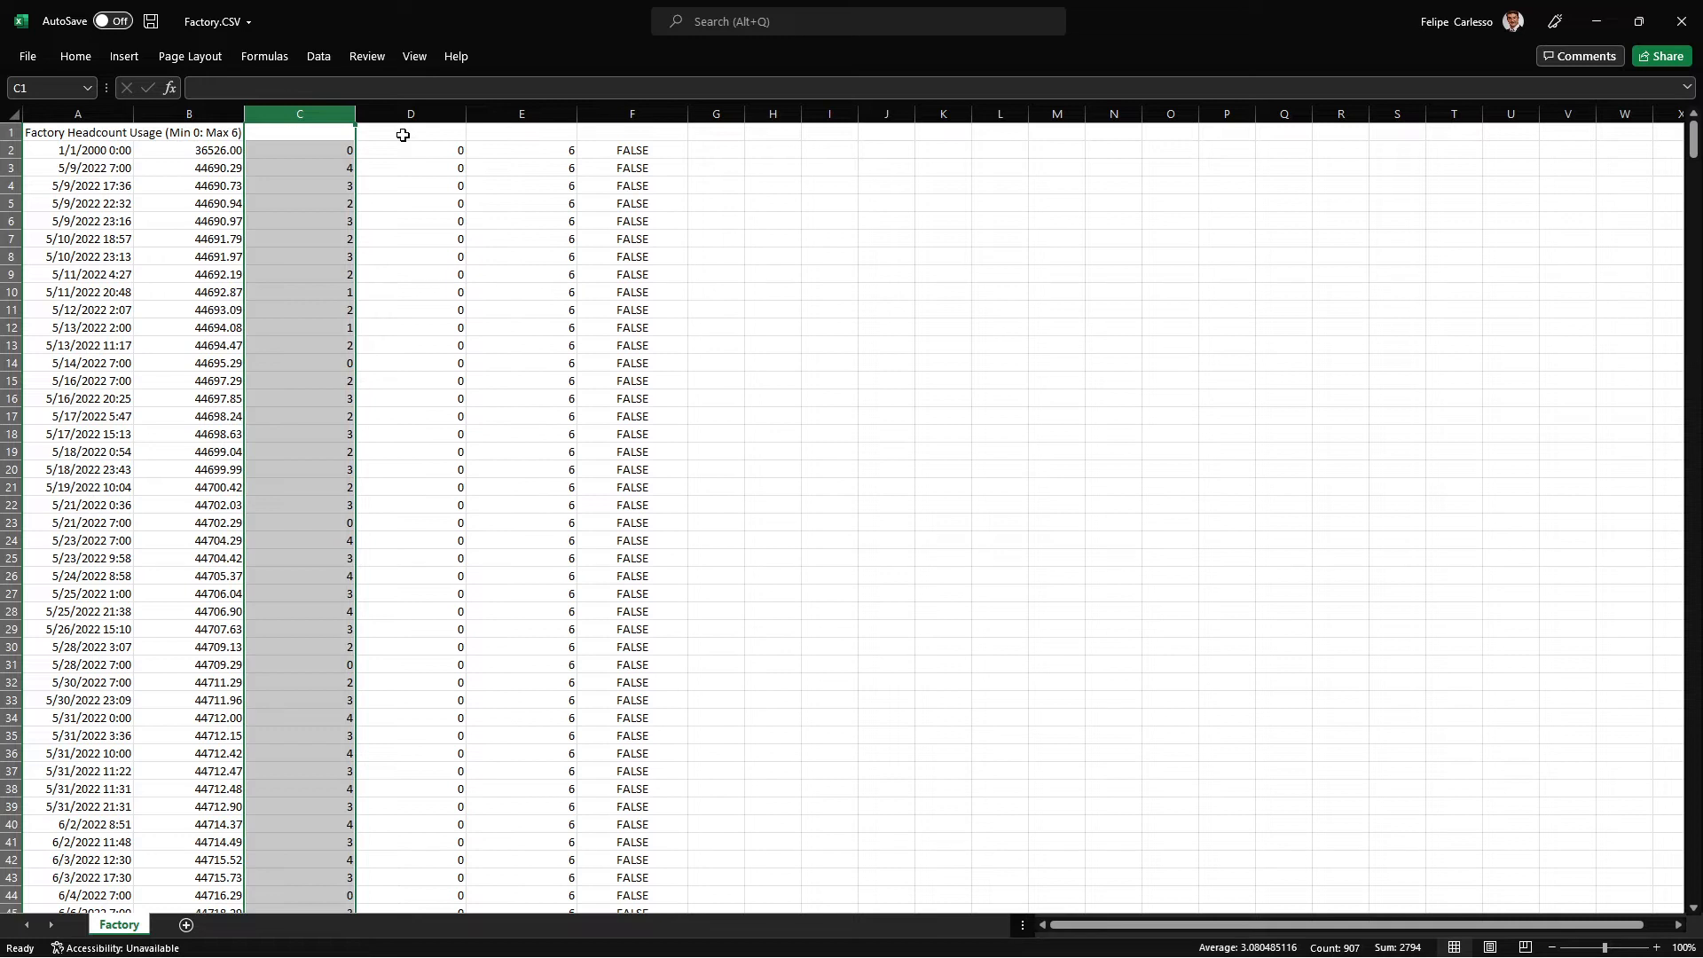
click(435, 113)
click(521, 110)
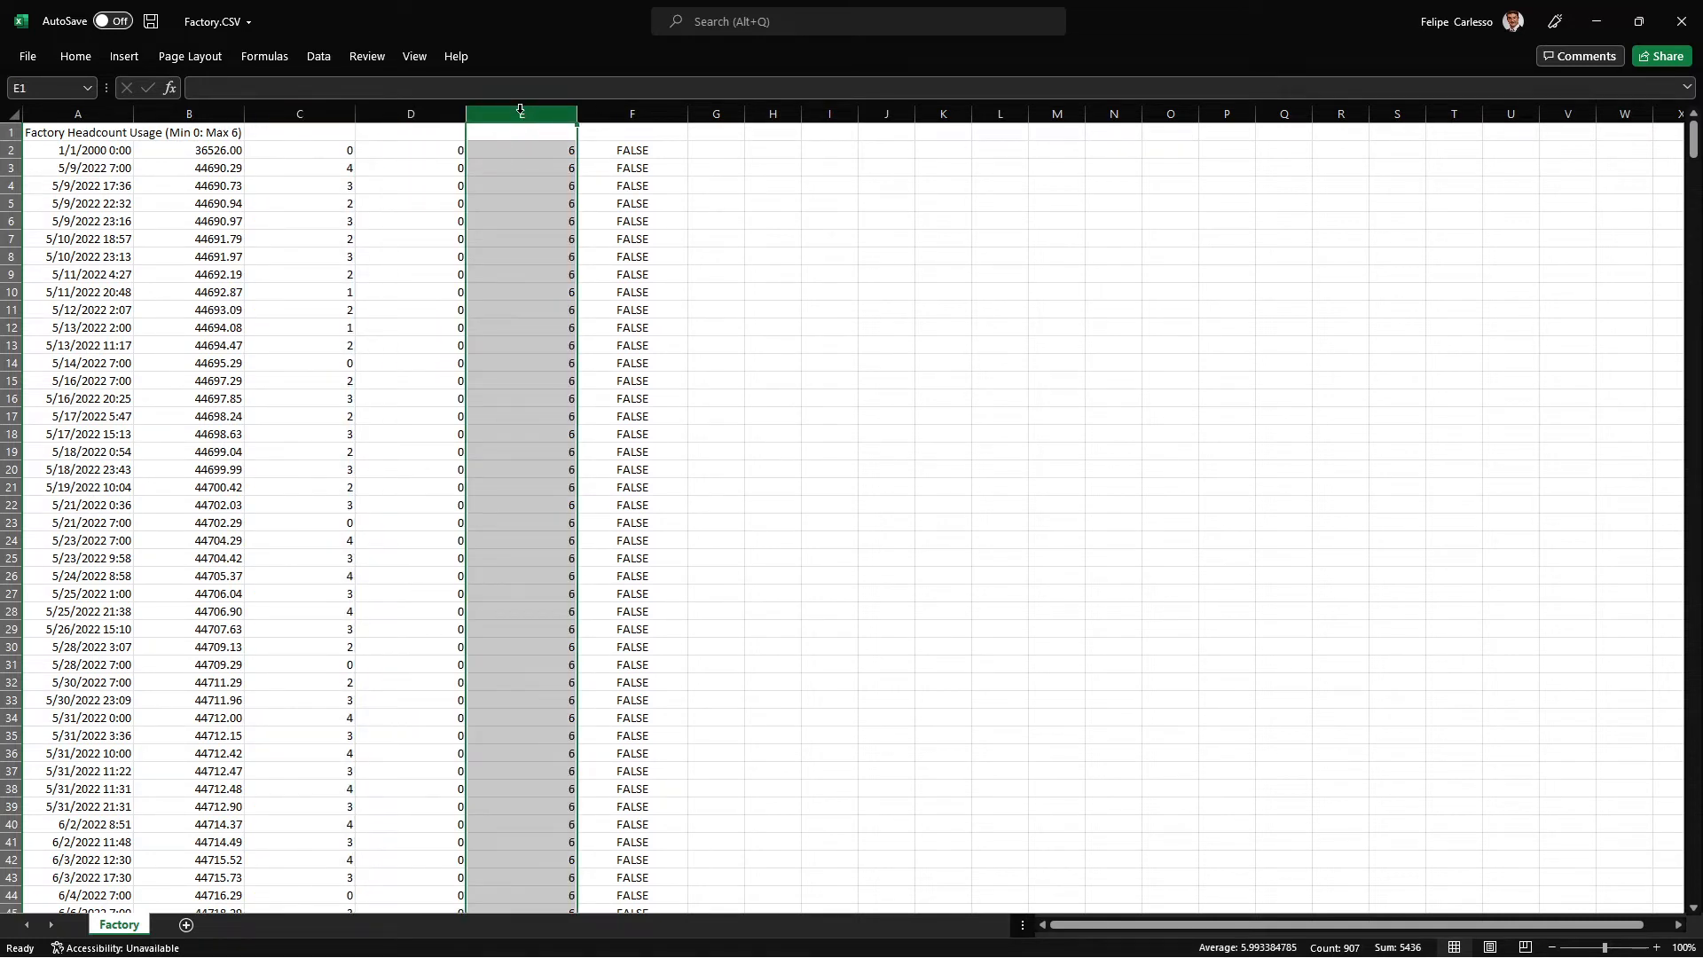
click(633, 110)
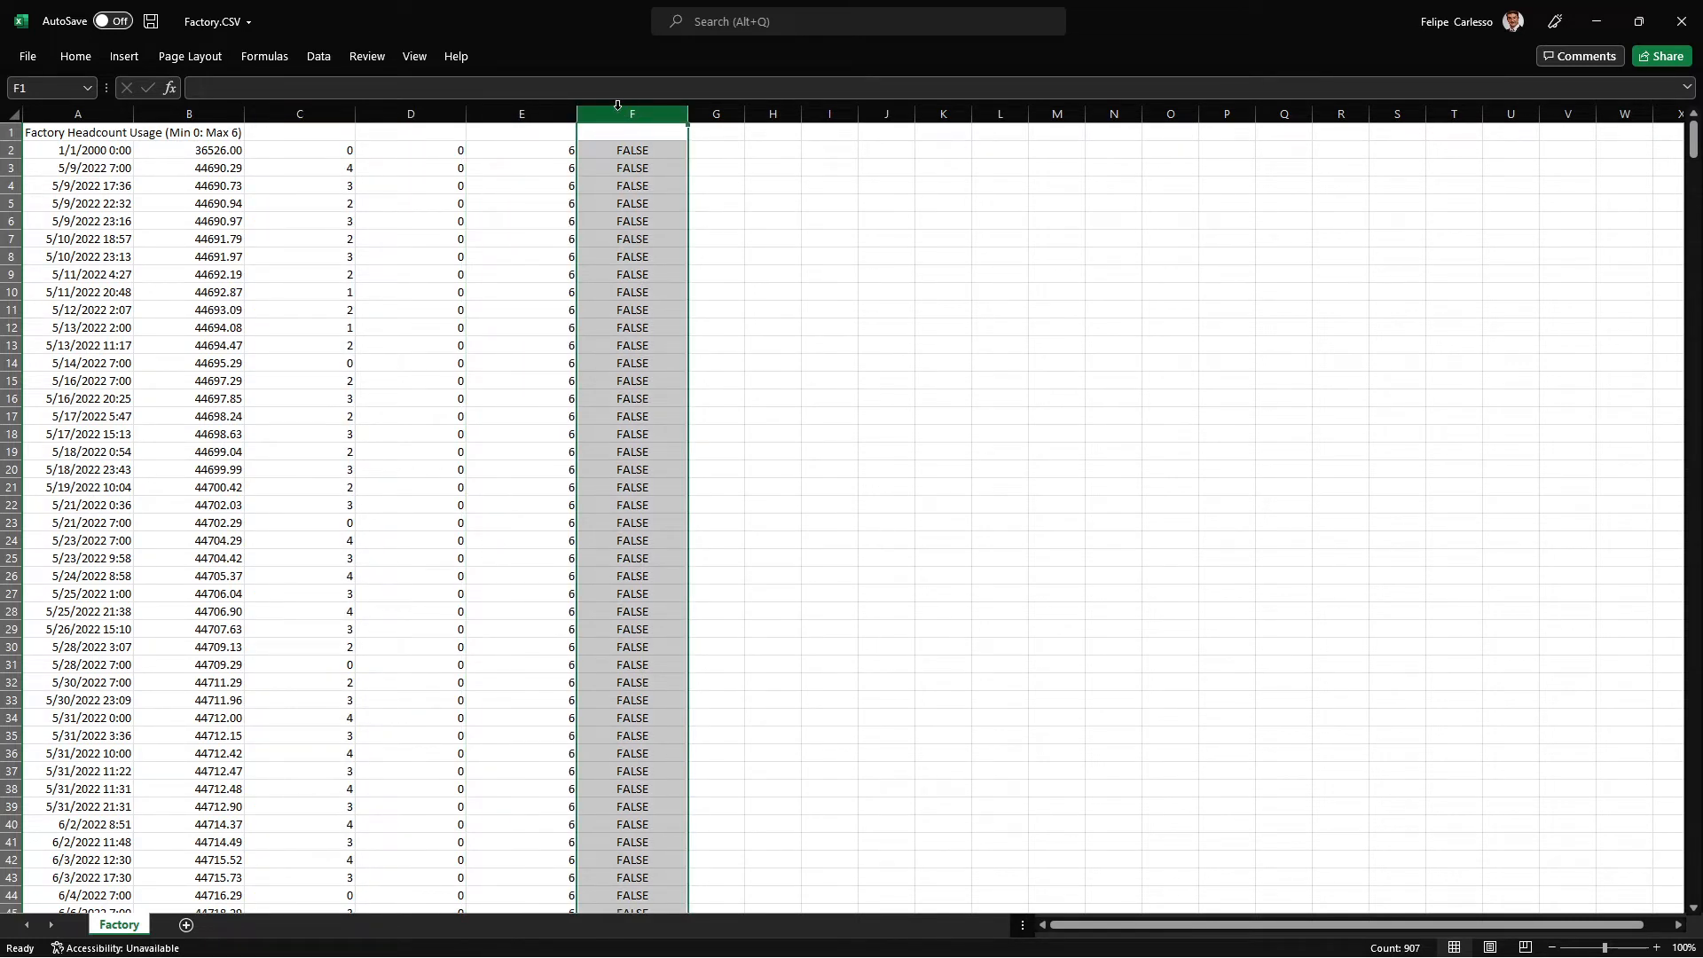
Examine individual timestamp cells and their matching headcount values in the first rows.
click(114, 130)
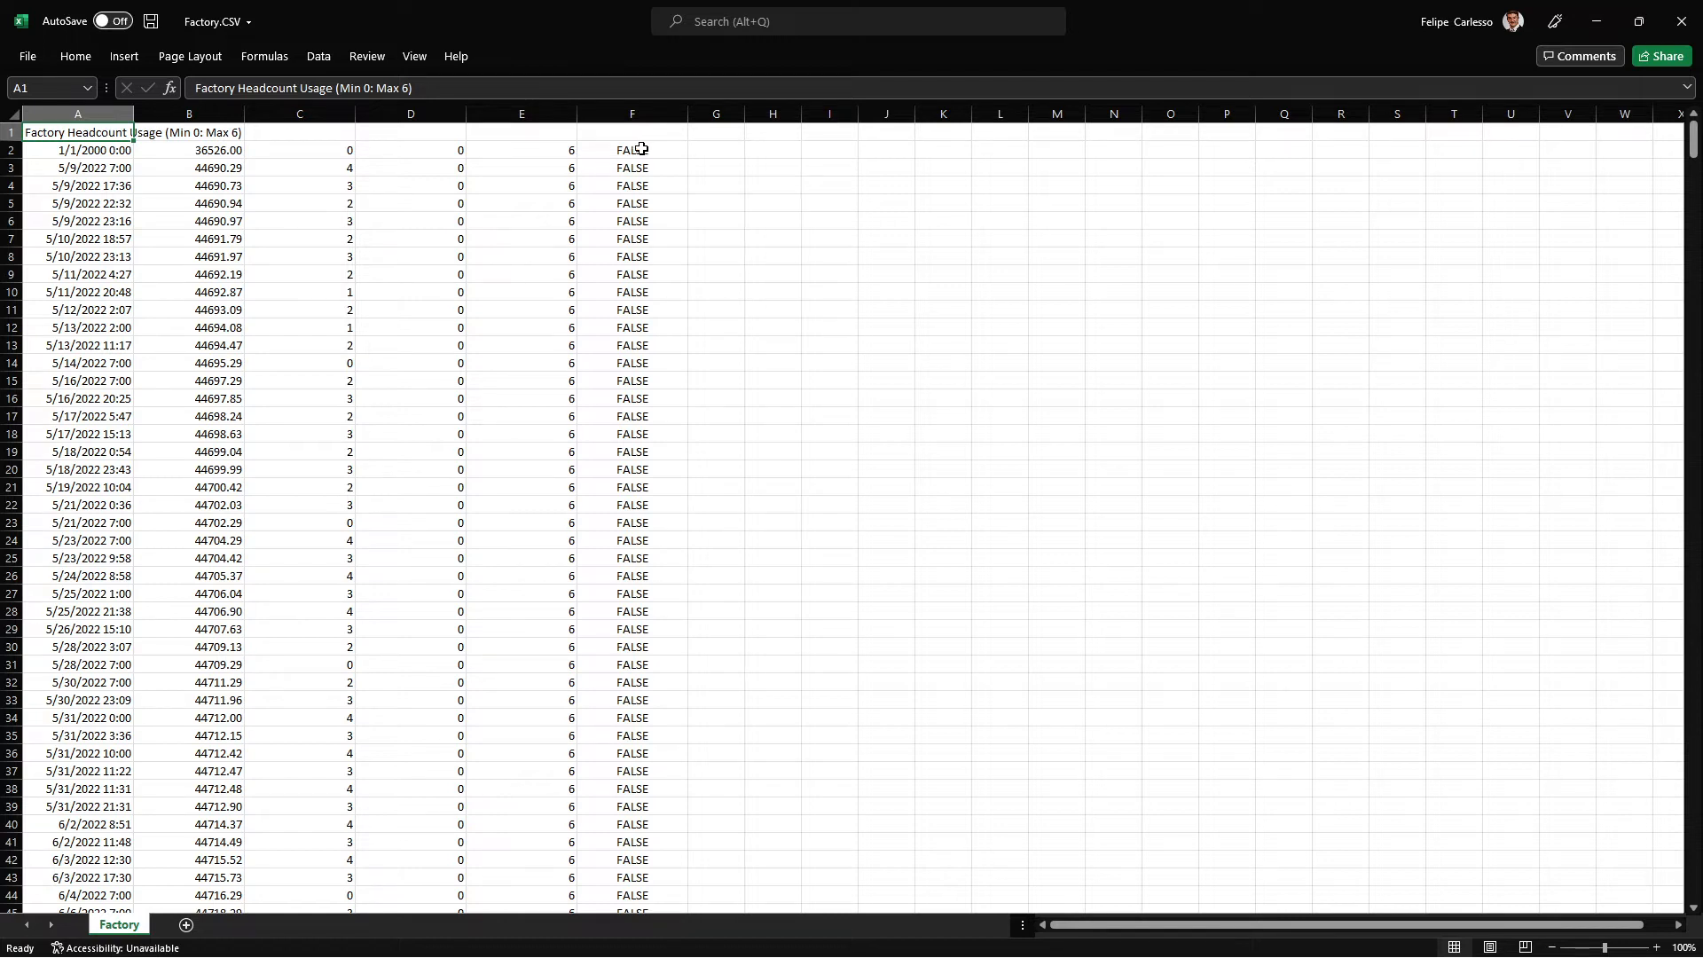
click(265, 239)
click(235, 270)
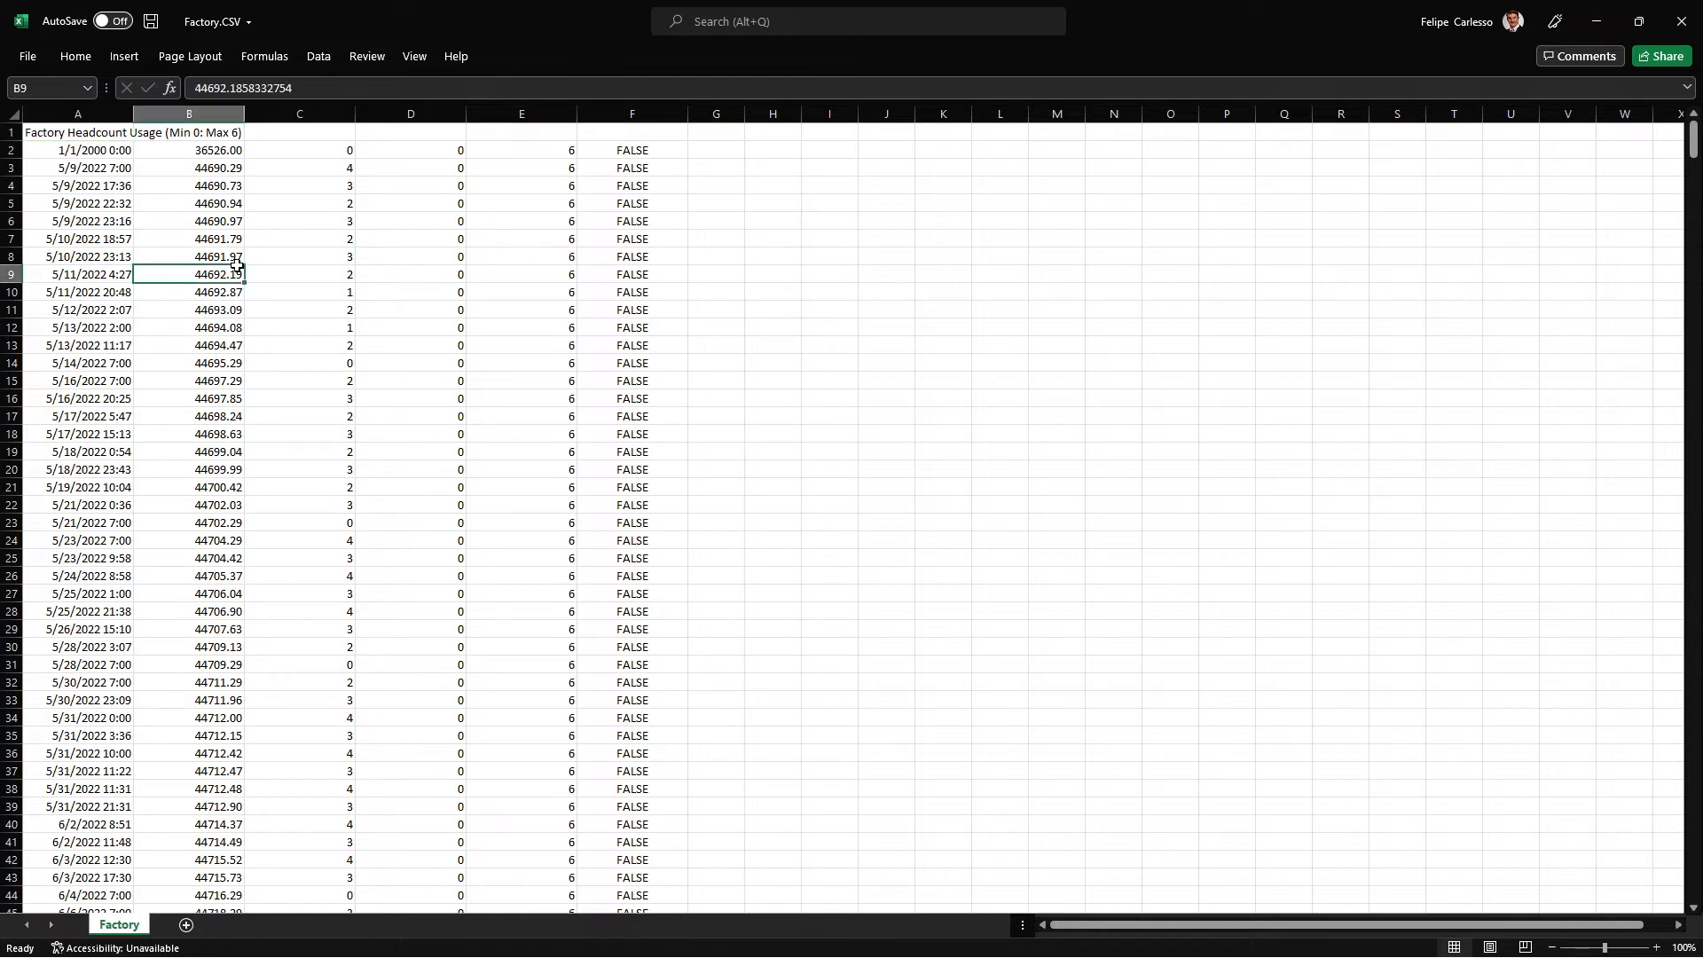
click(105, 150)
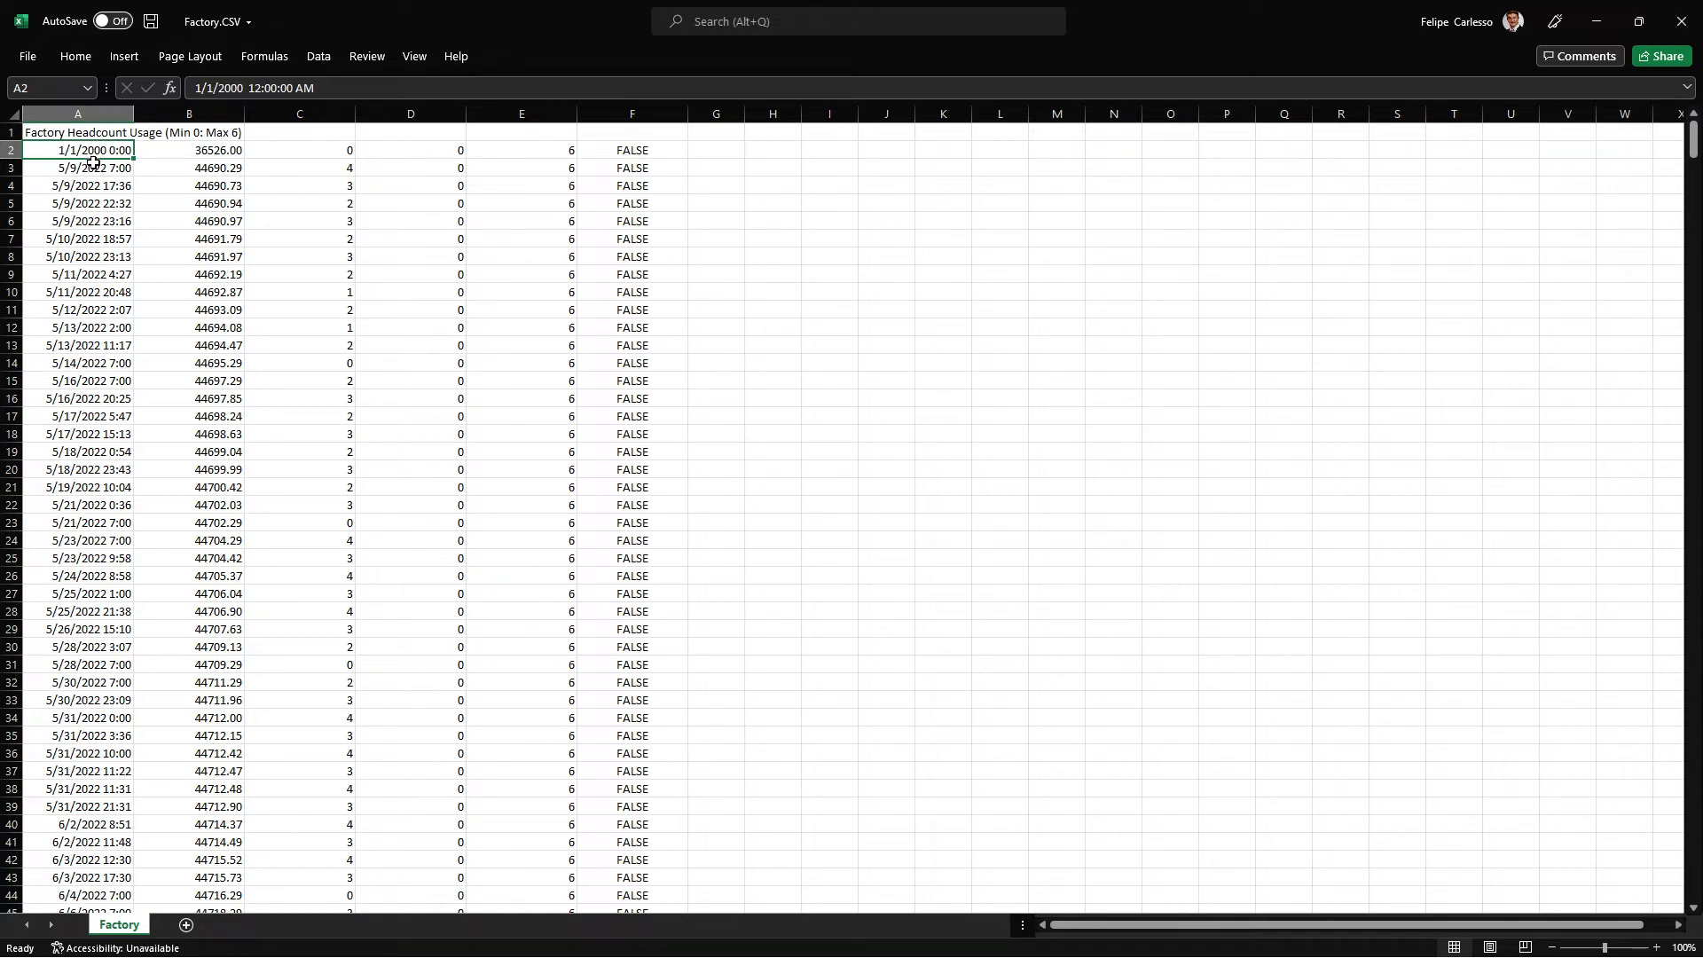
click(331, 154)
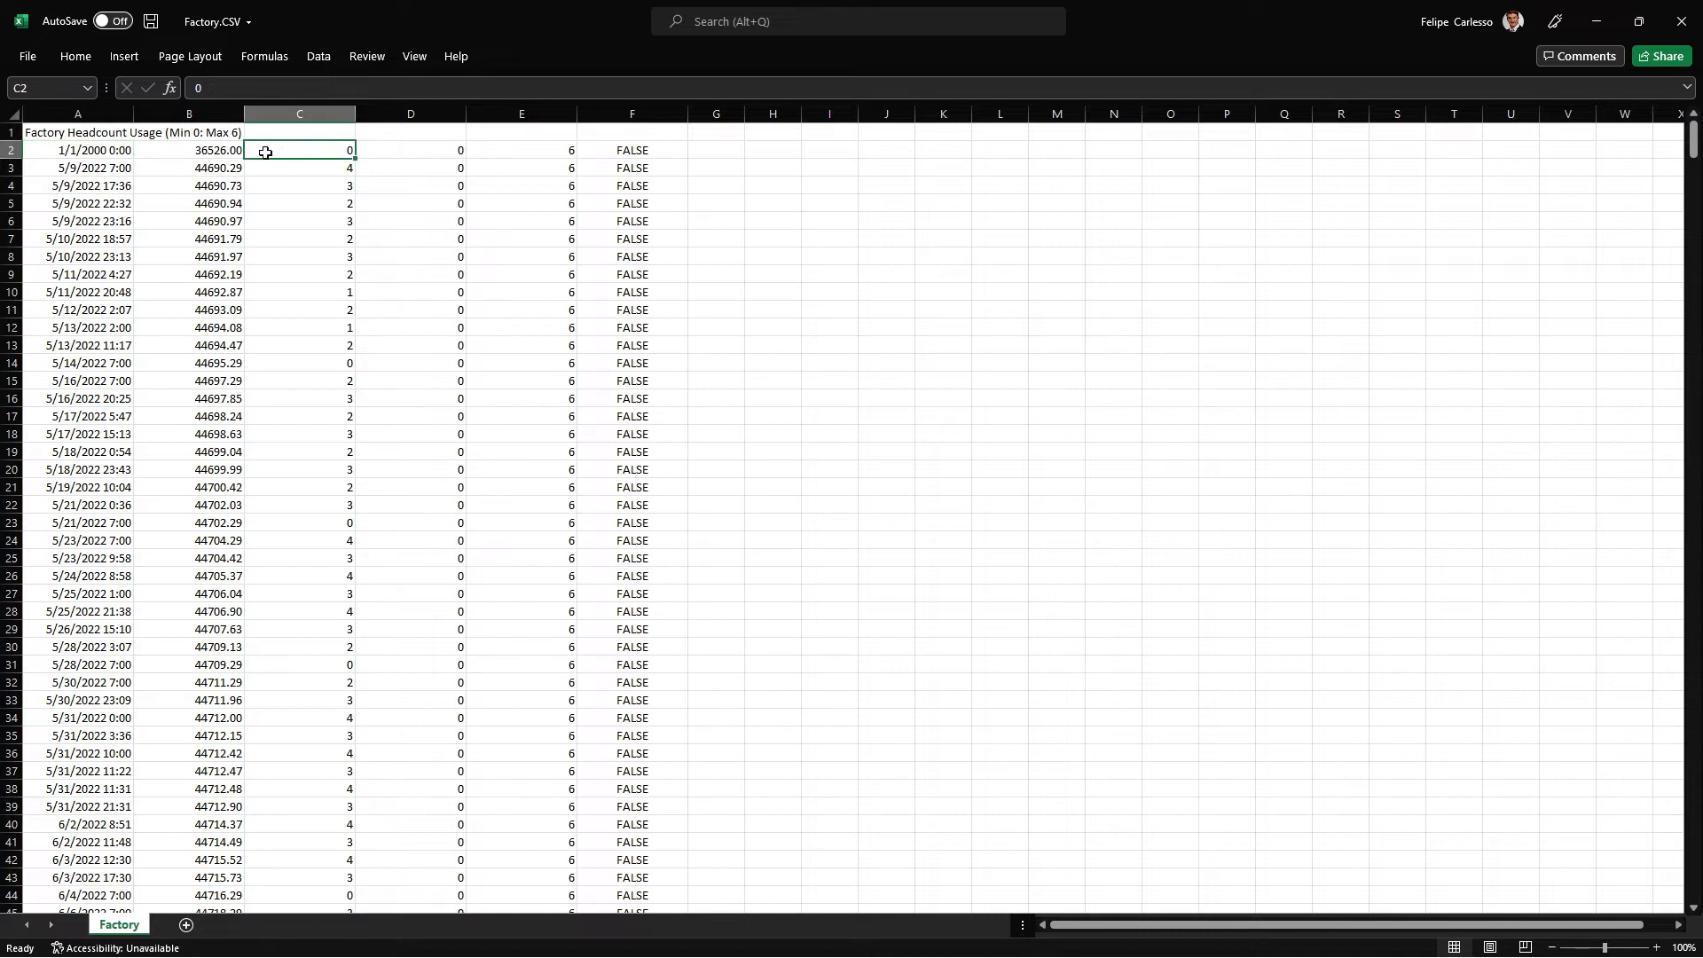
click(109, 148)
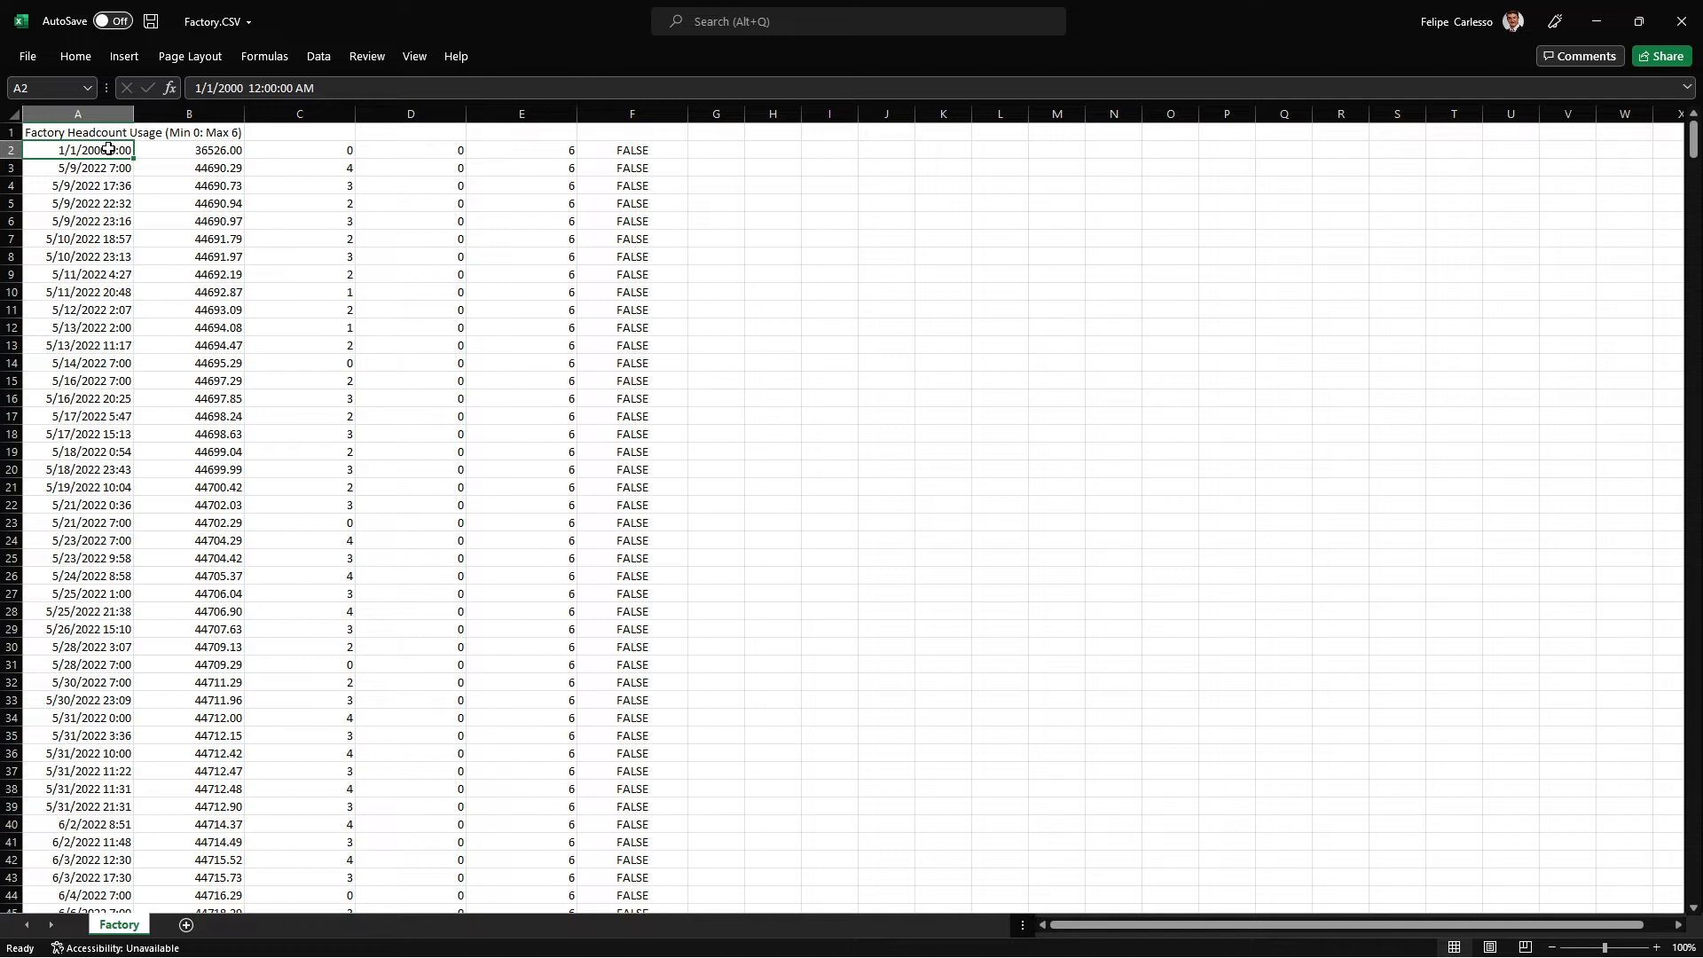
click(106, 167)
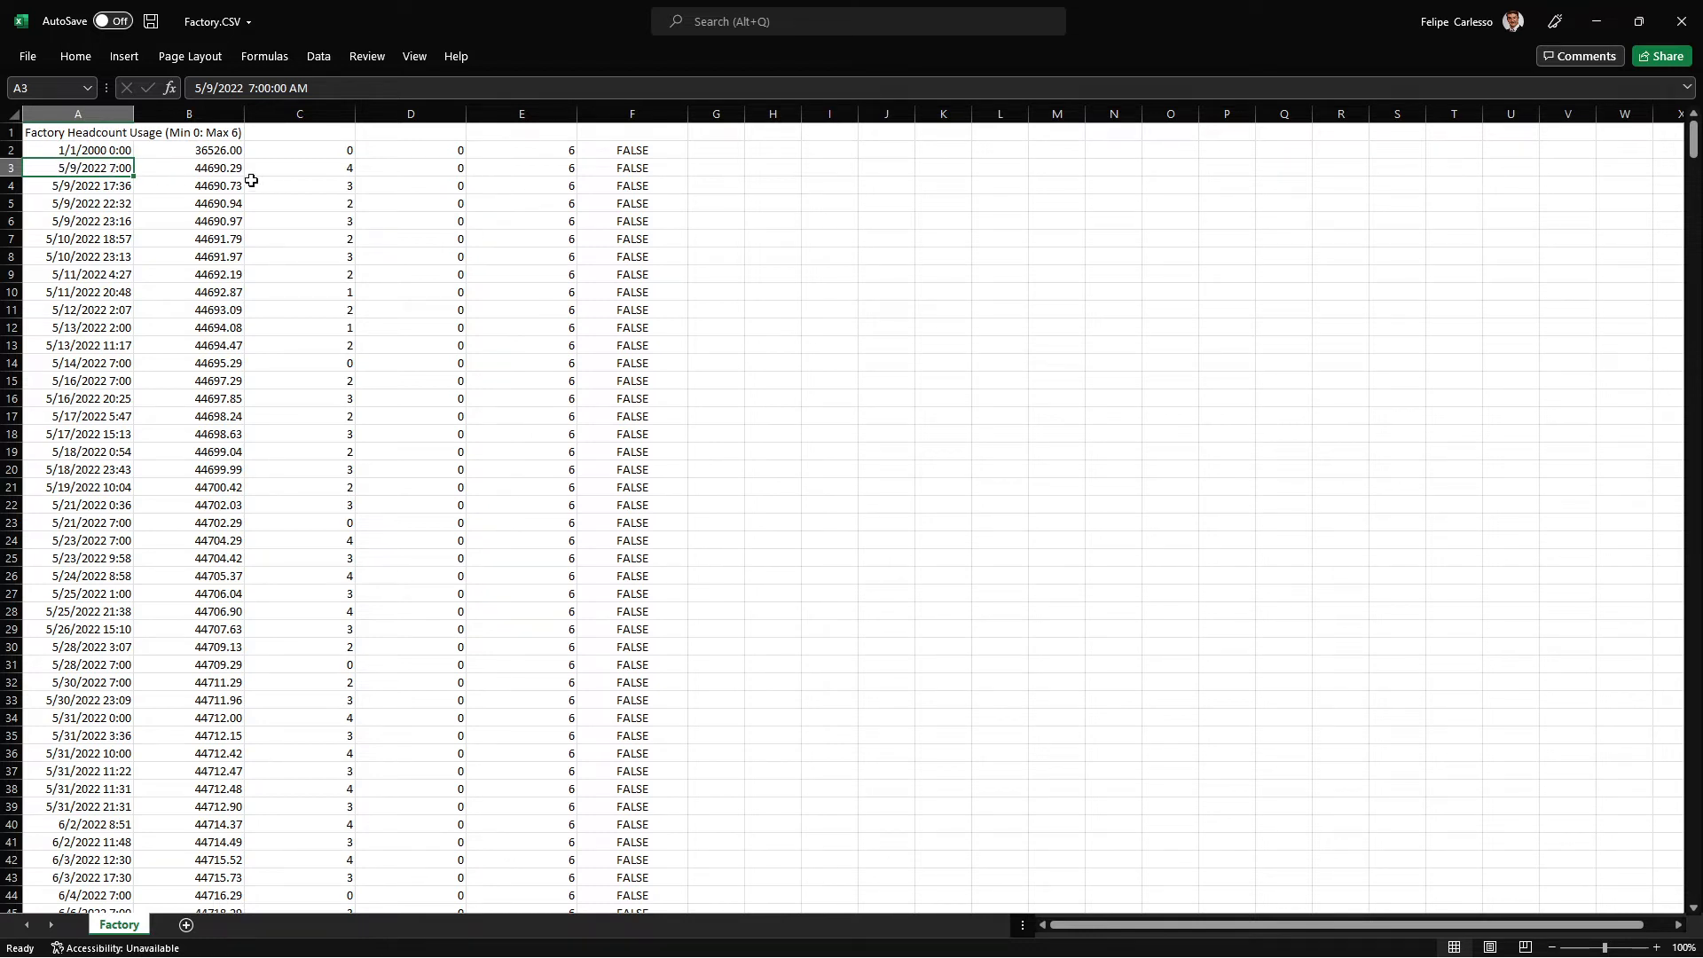
click(333, 170)
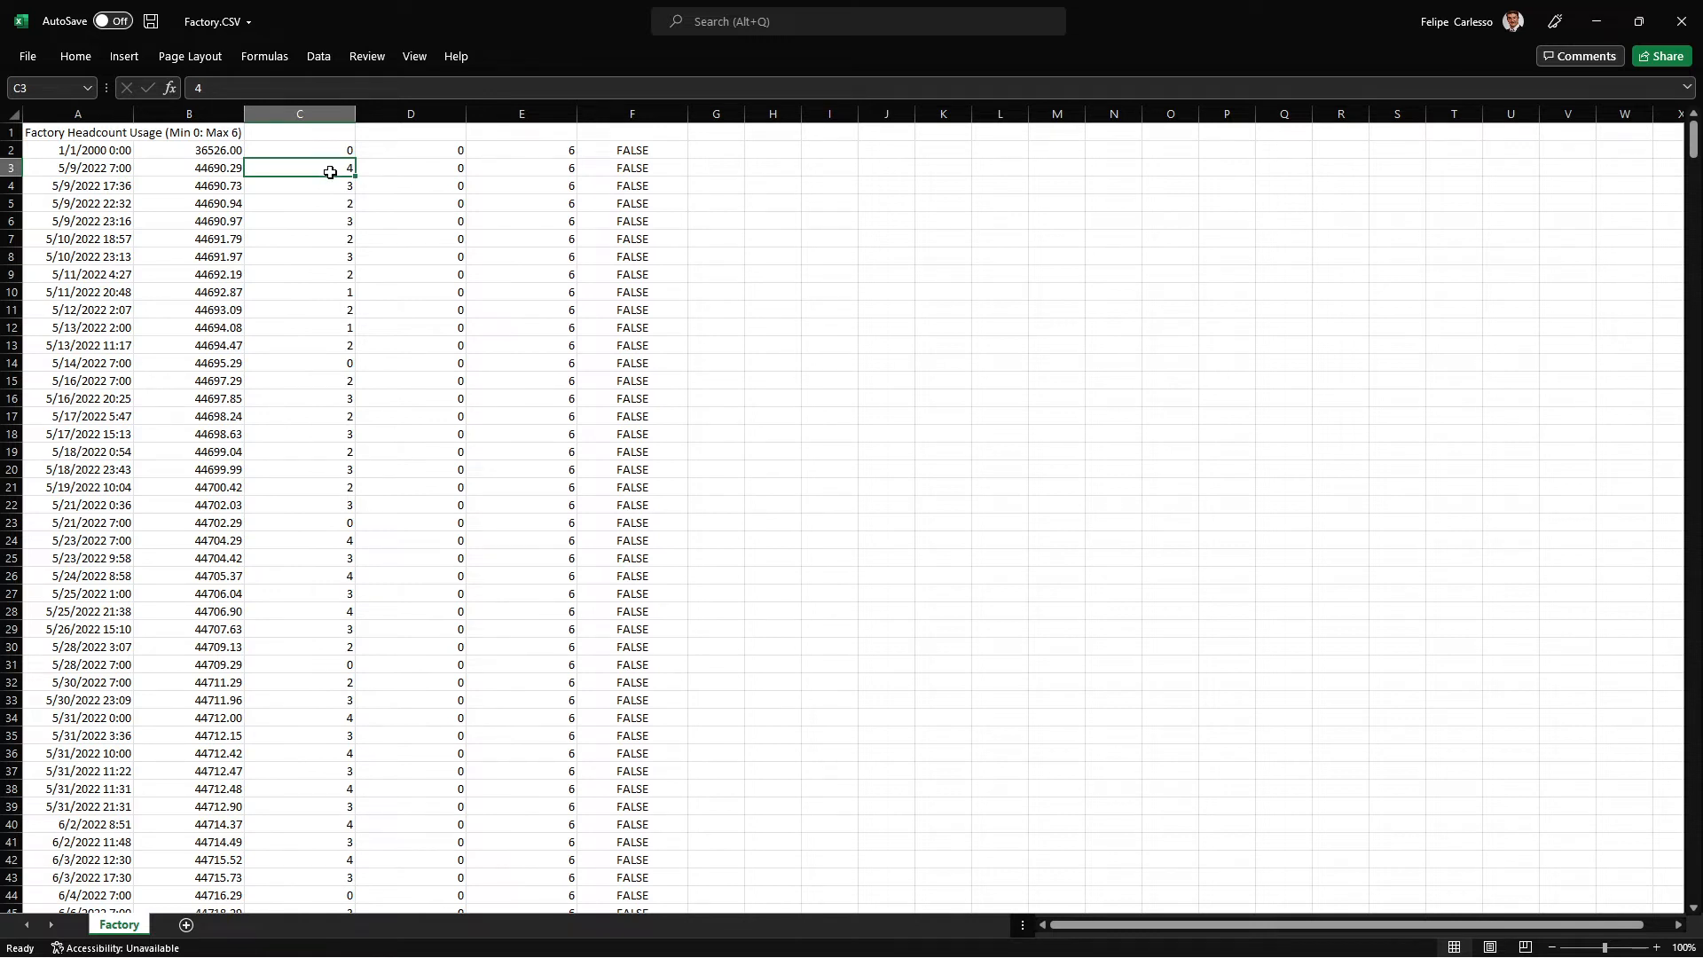
click(99, 149)
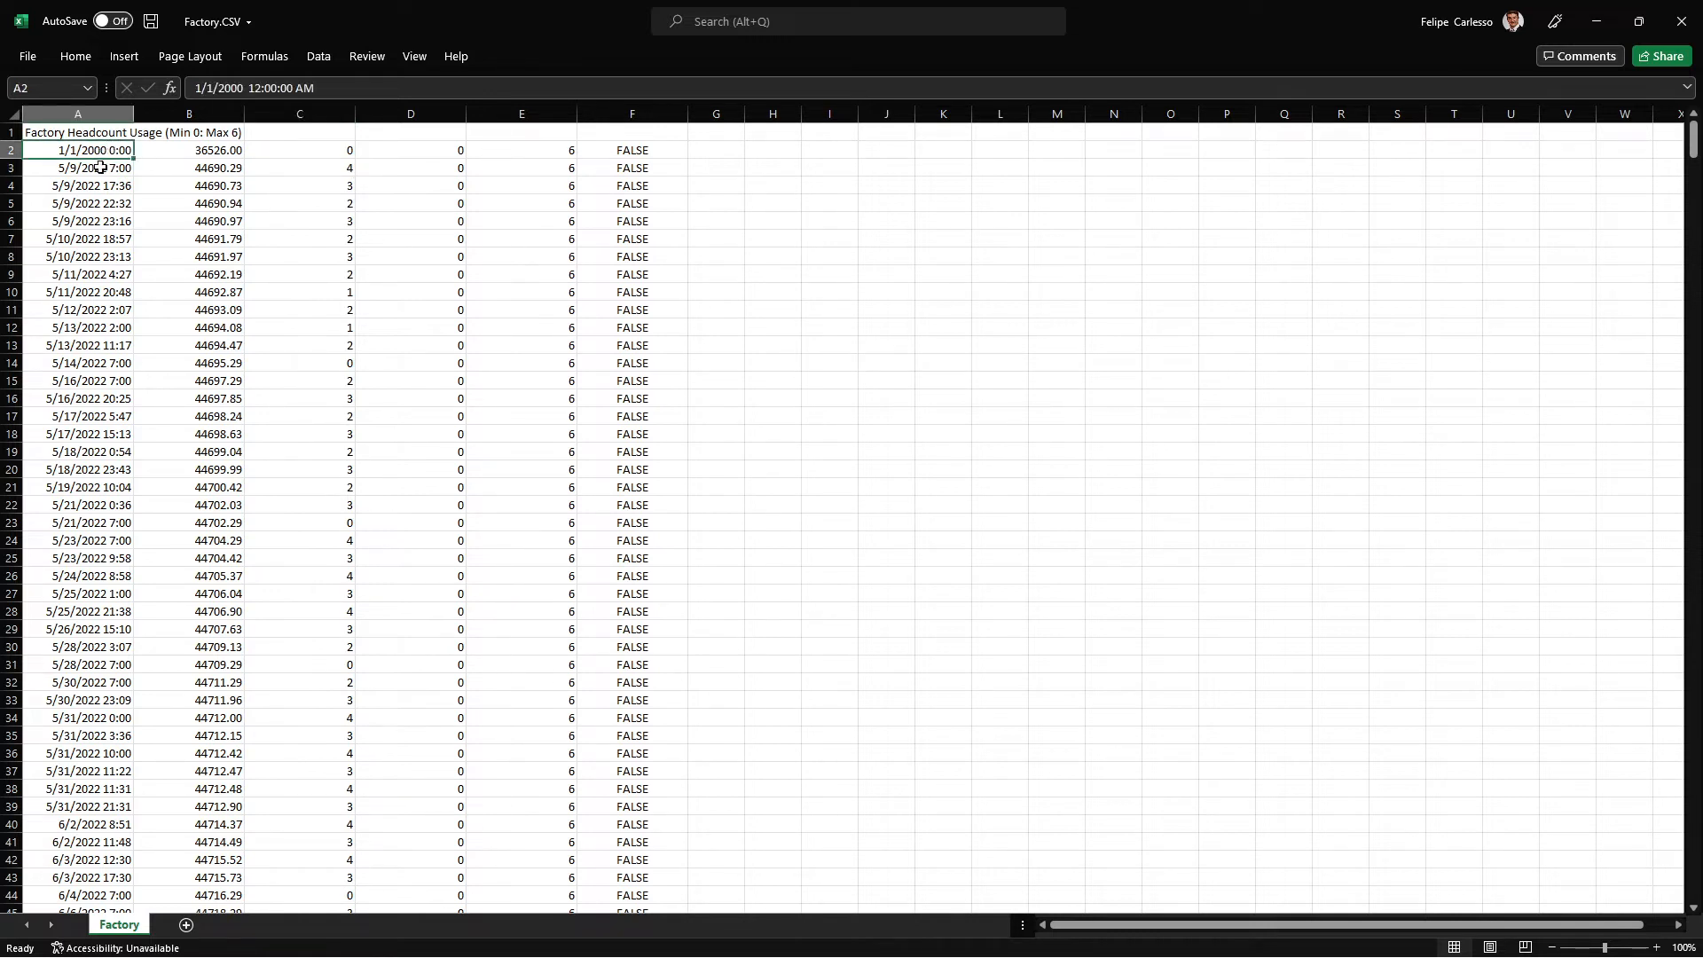
click(99, 170)
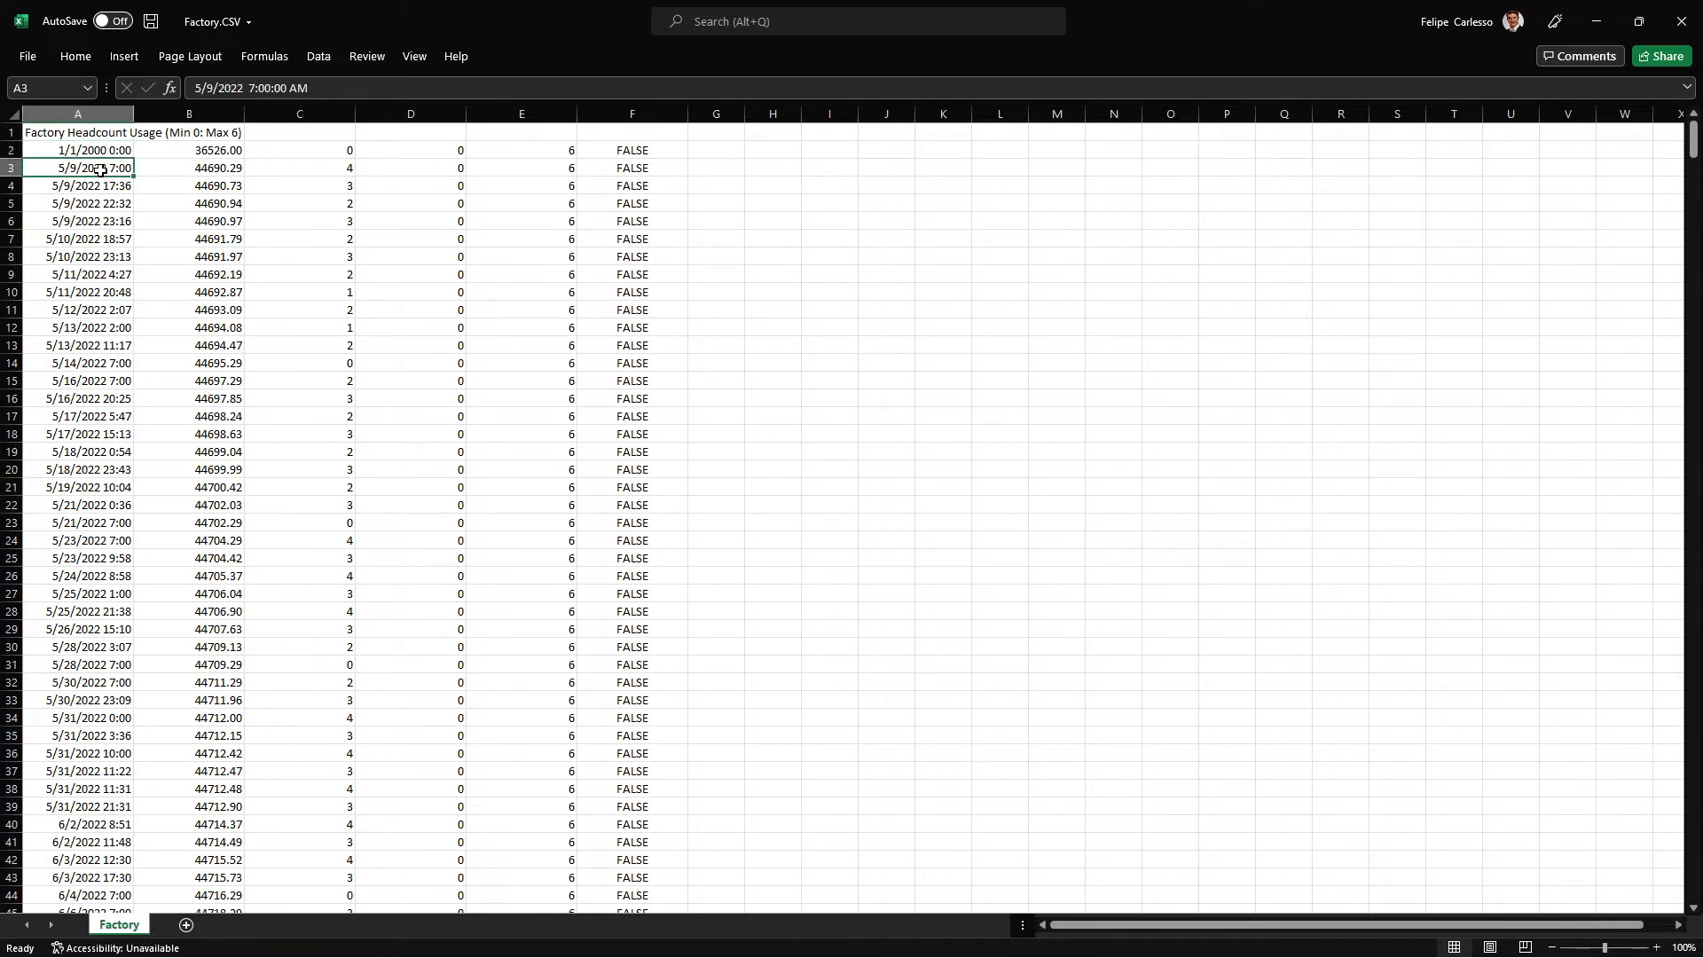
click(347, 146)
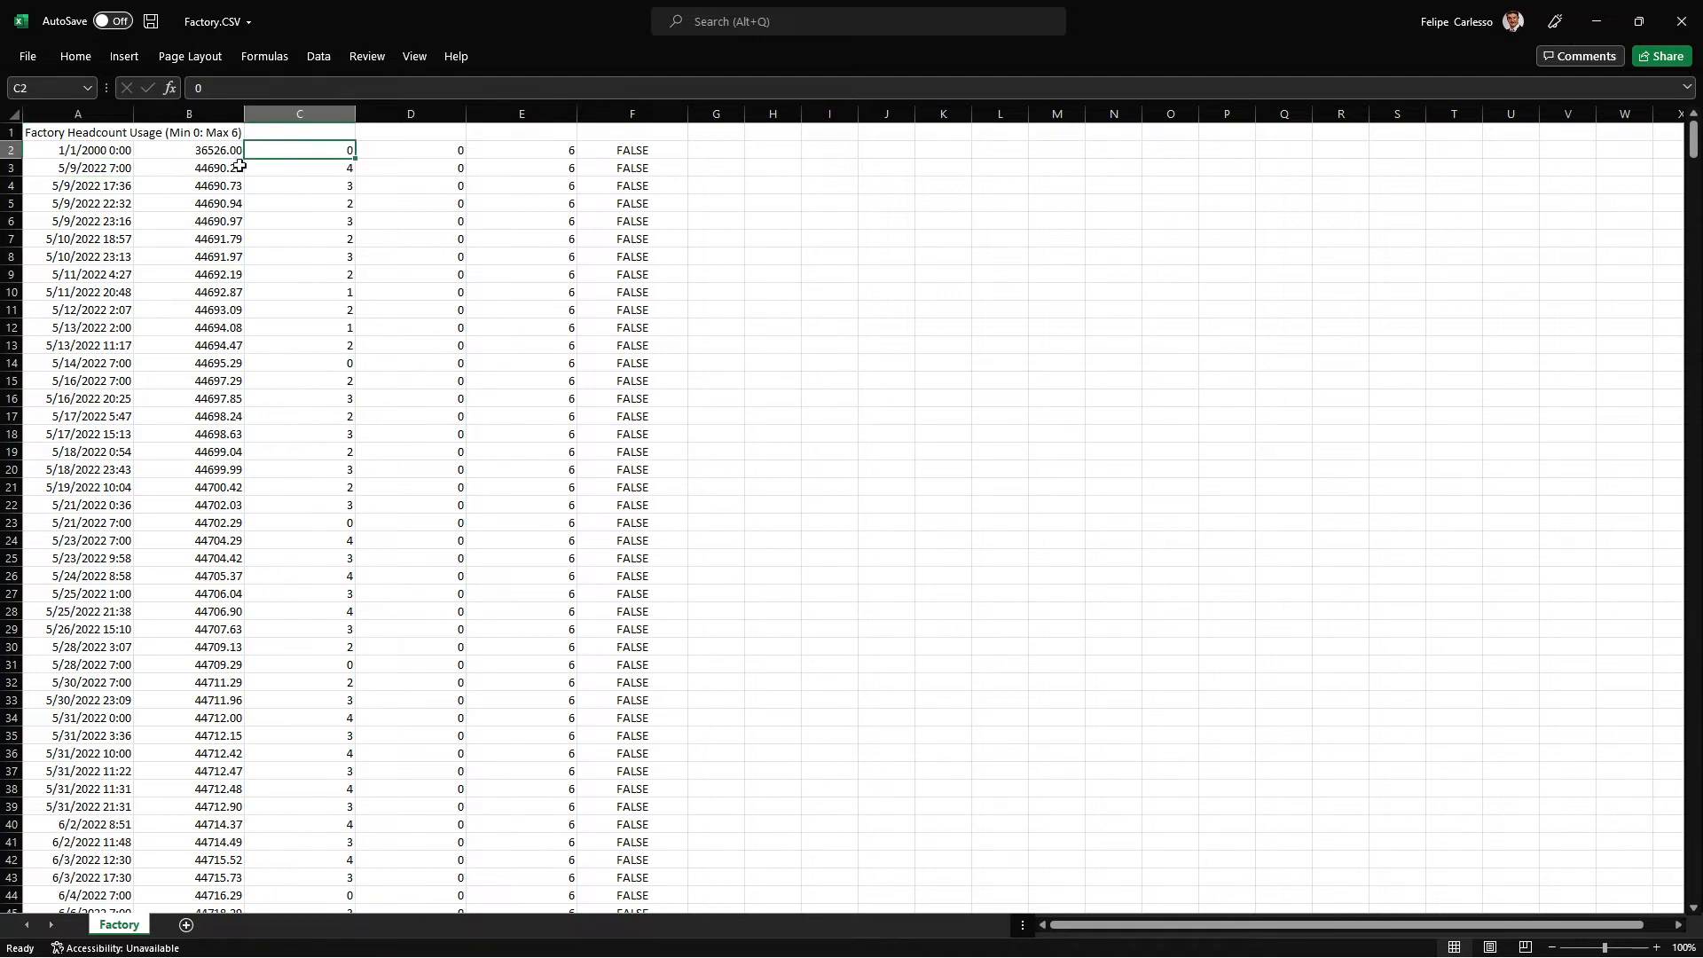
click(89, 170)
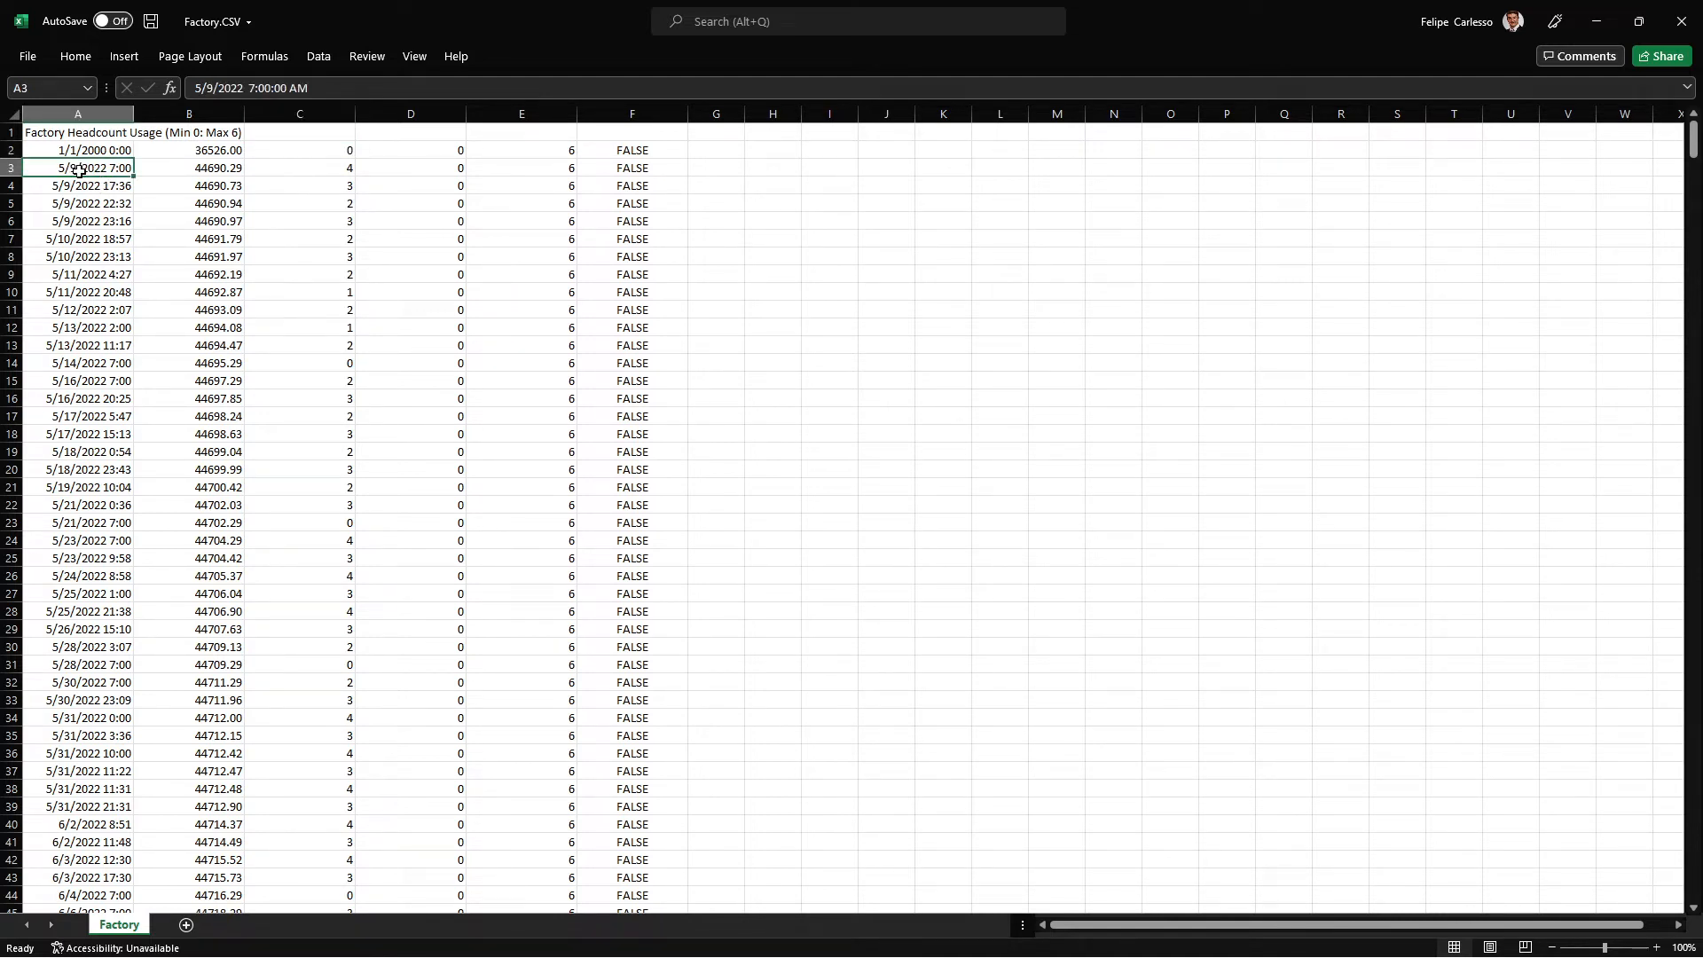
click(297, 165)
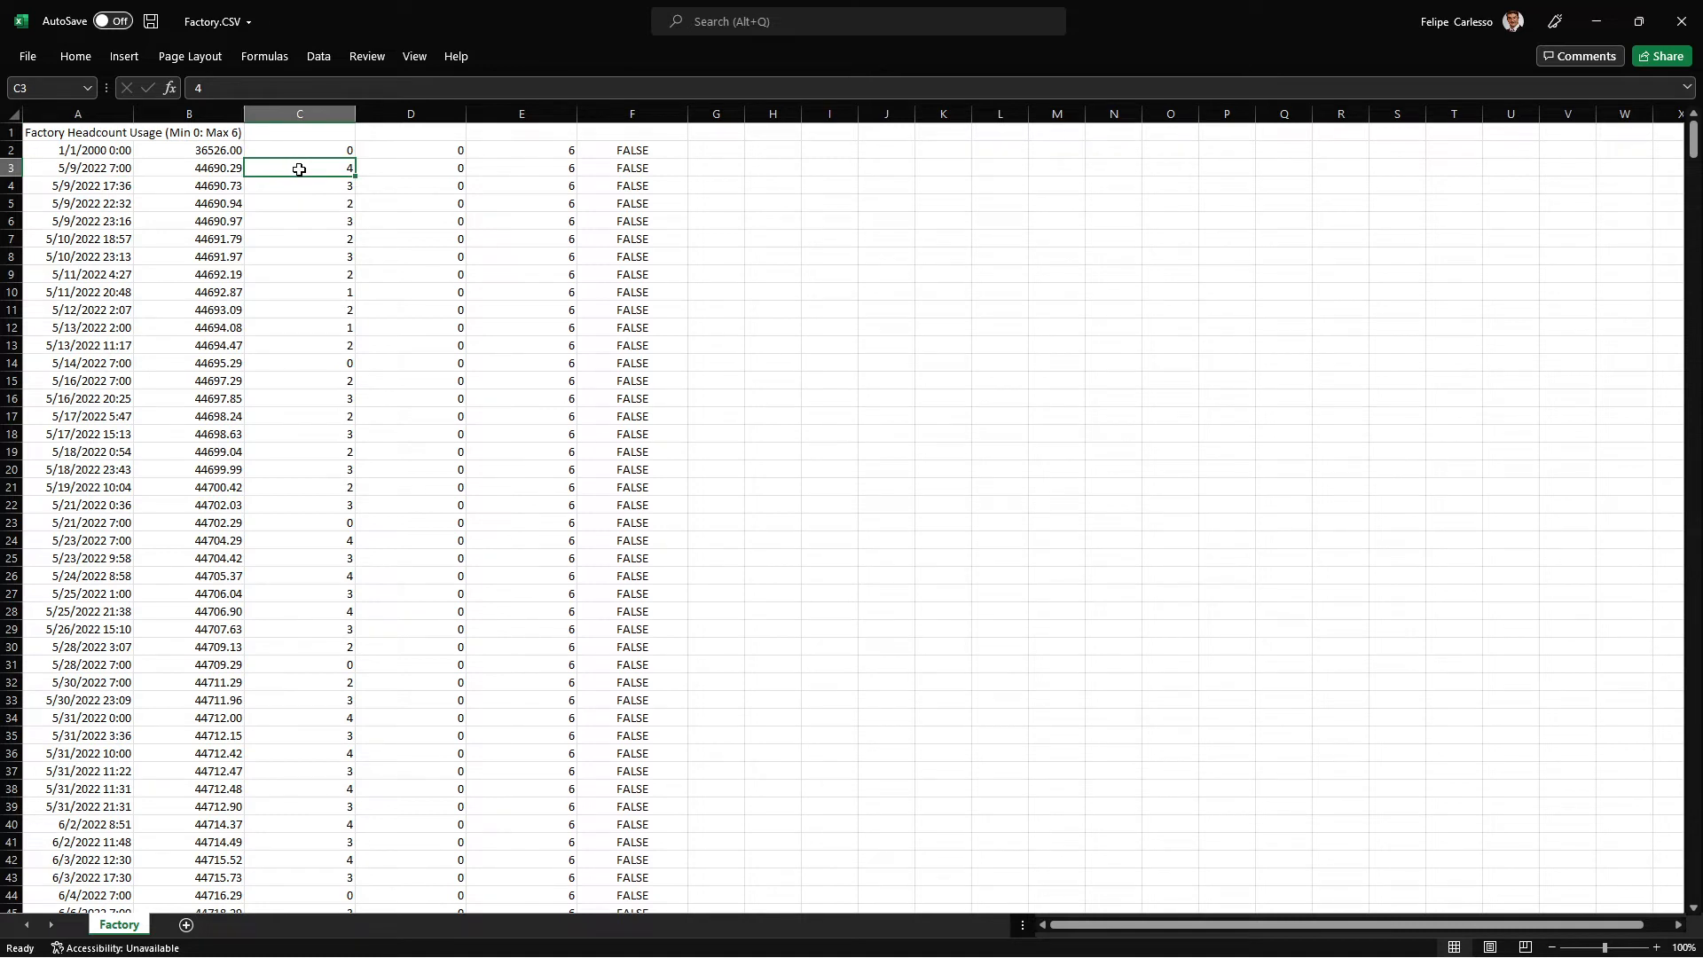
click(90, 166)
click(96, 182)
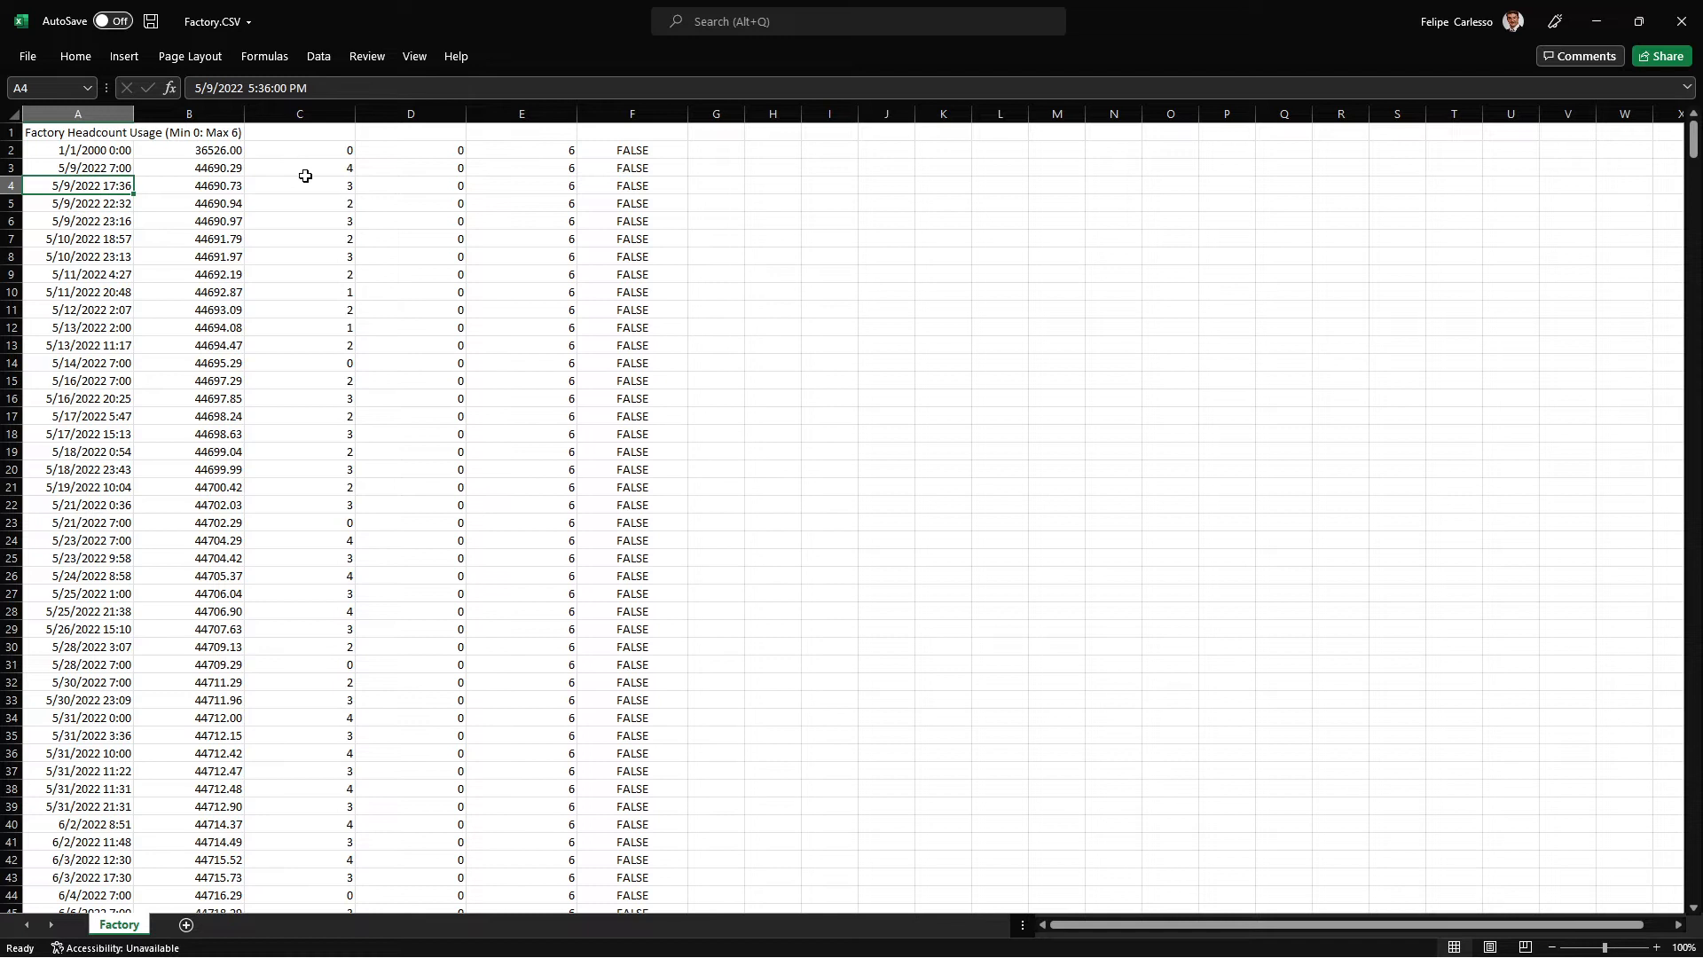
click(333, 185)
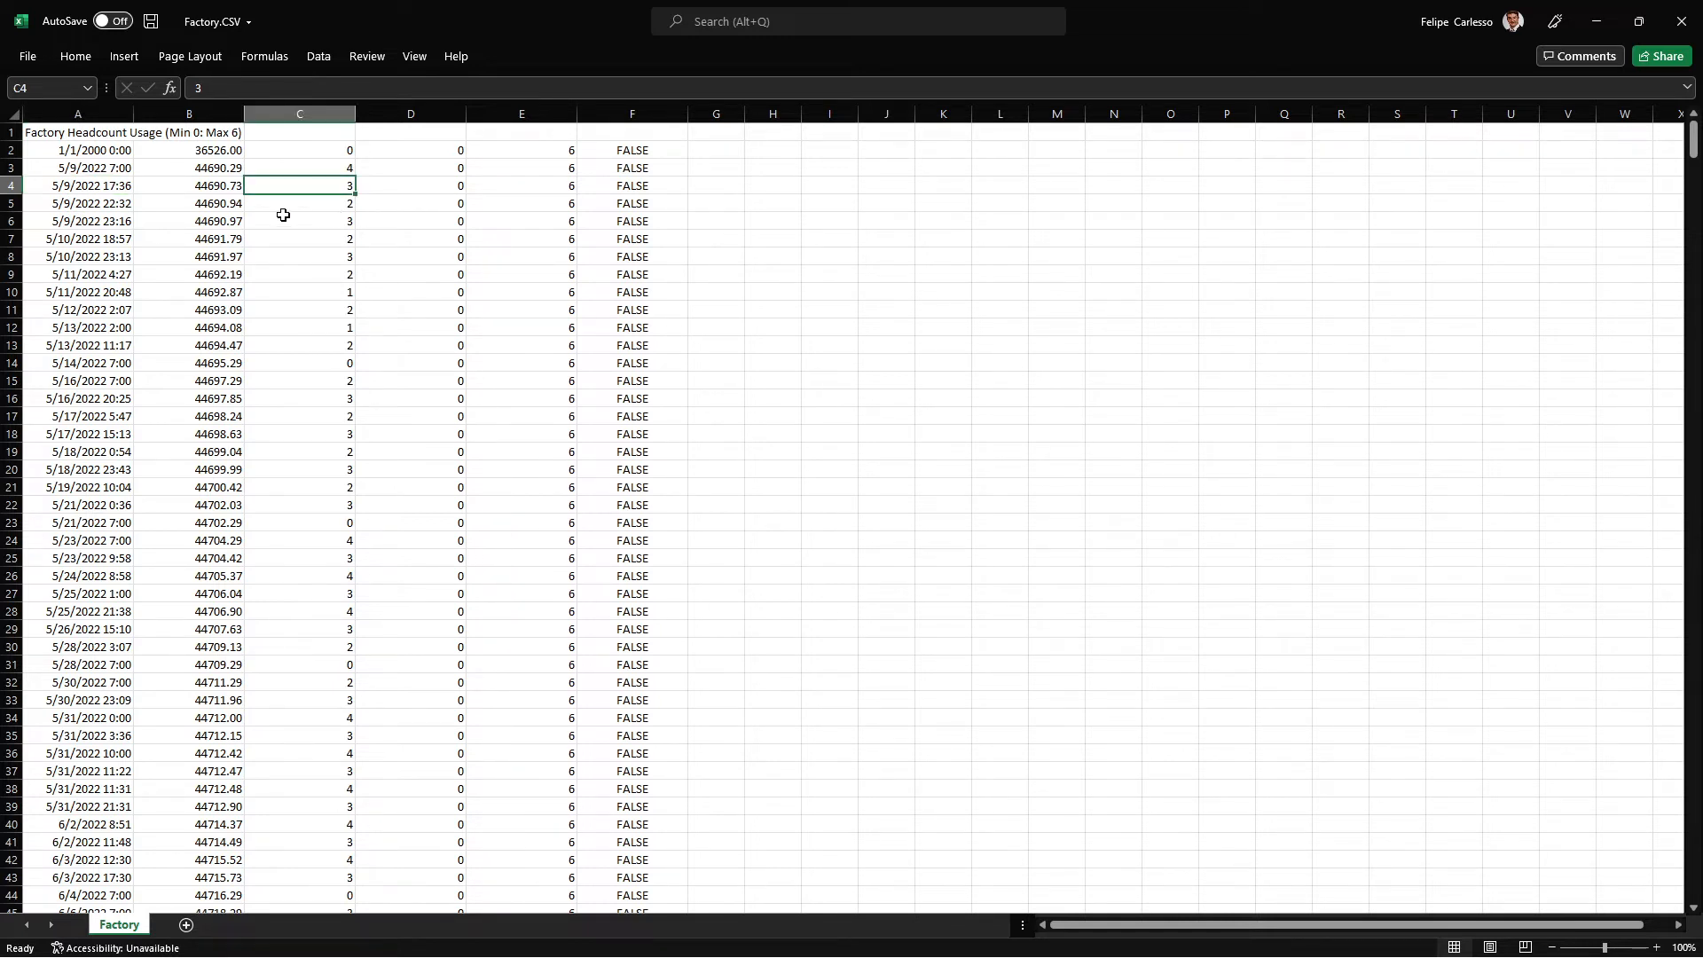
click(104, 165)
click(131, 185)
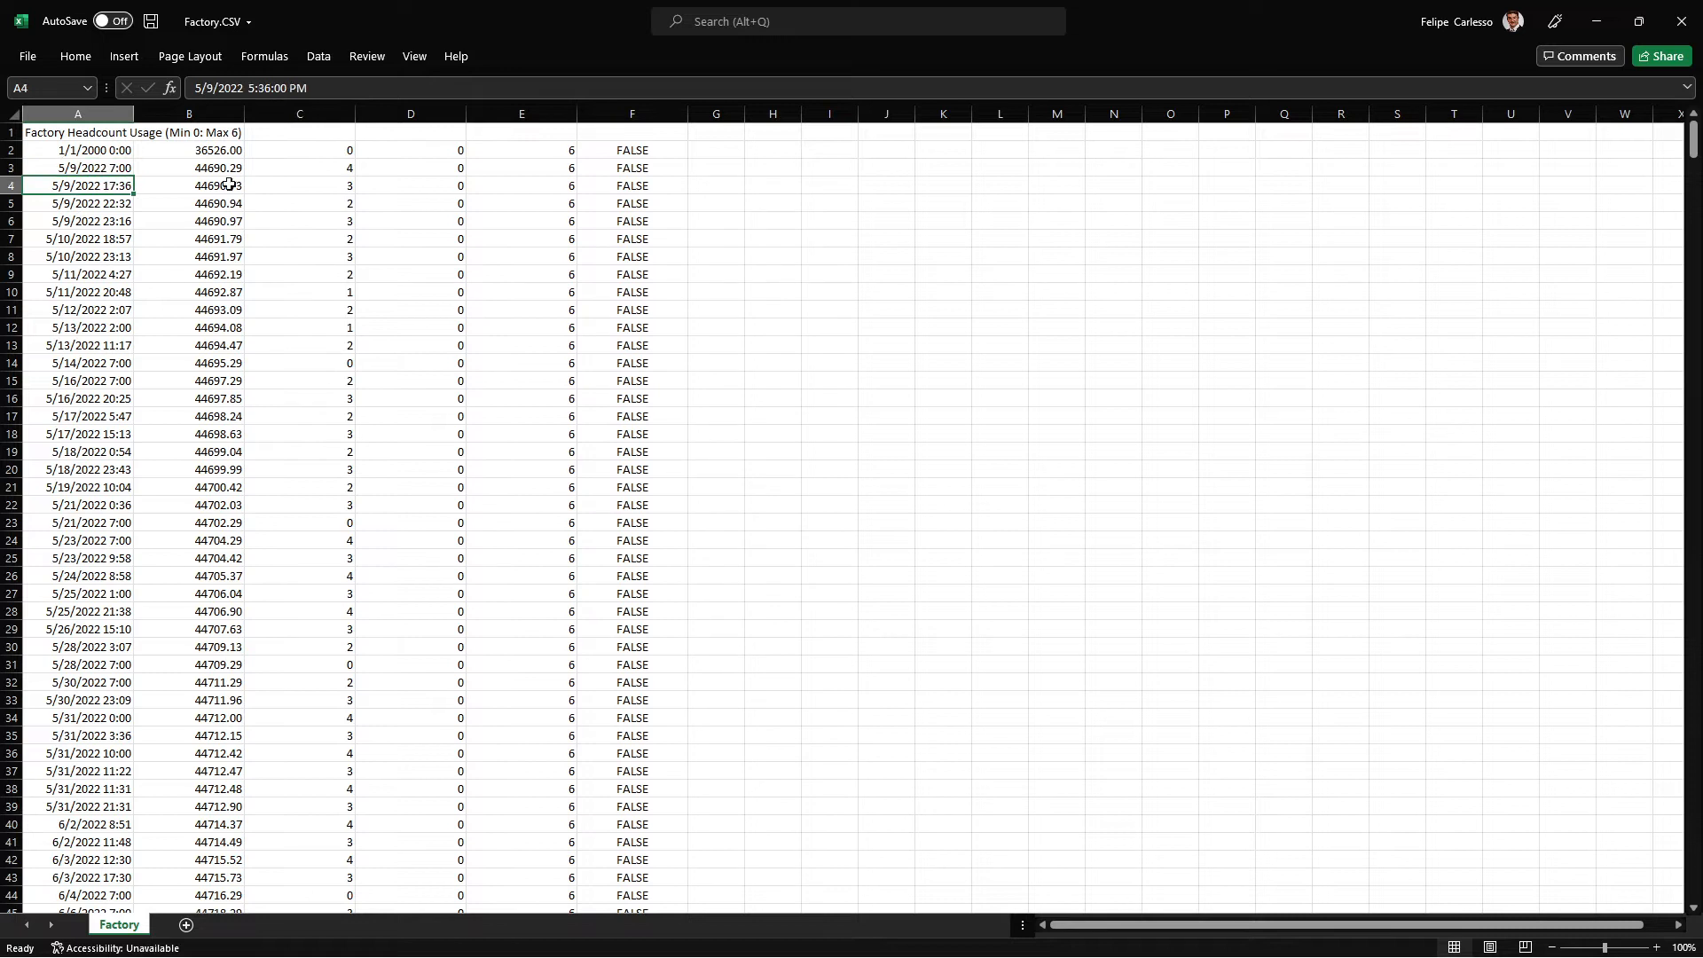
click(337, 168)
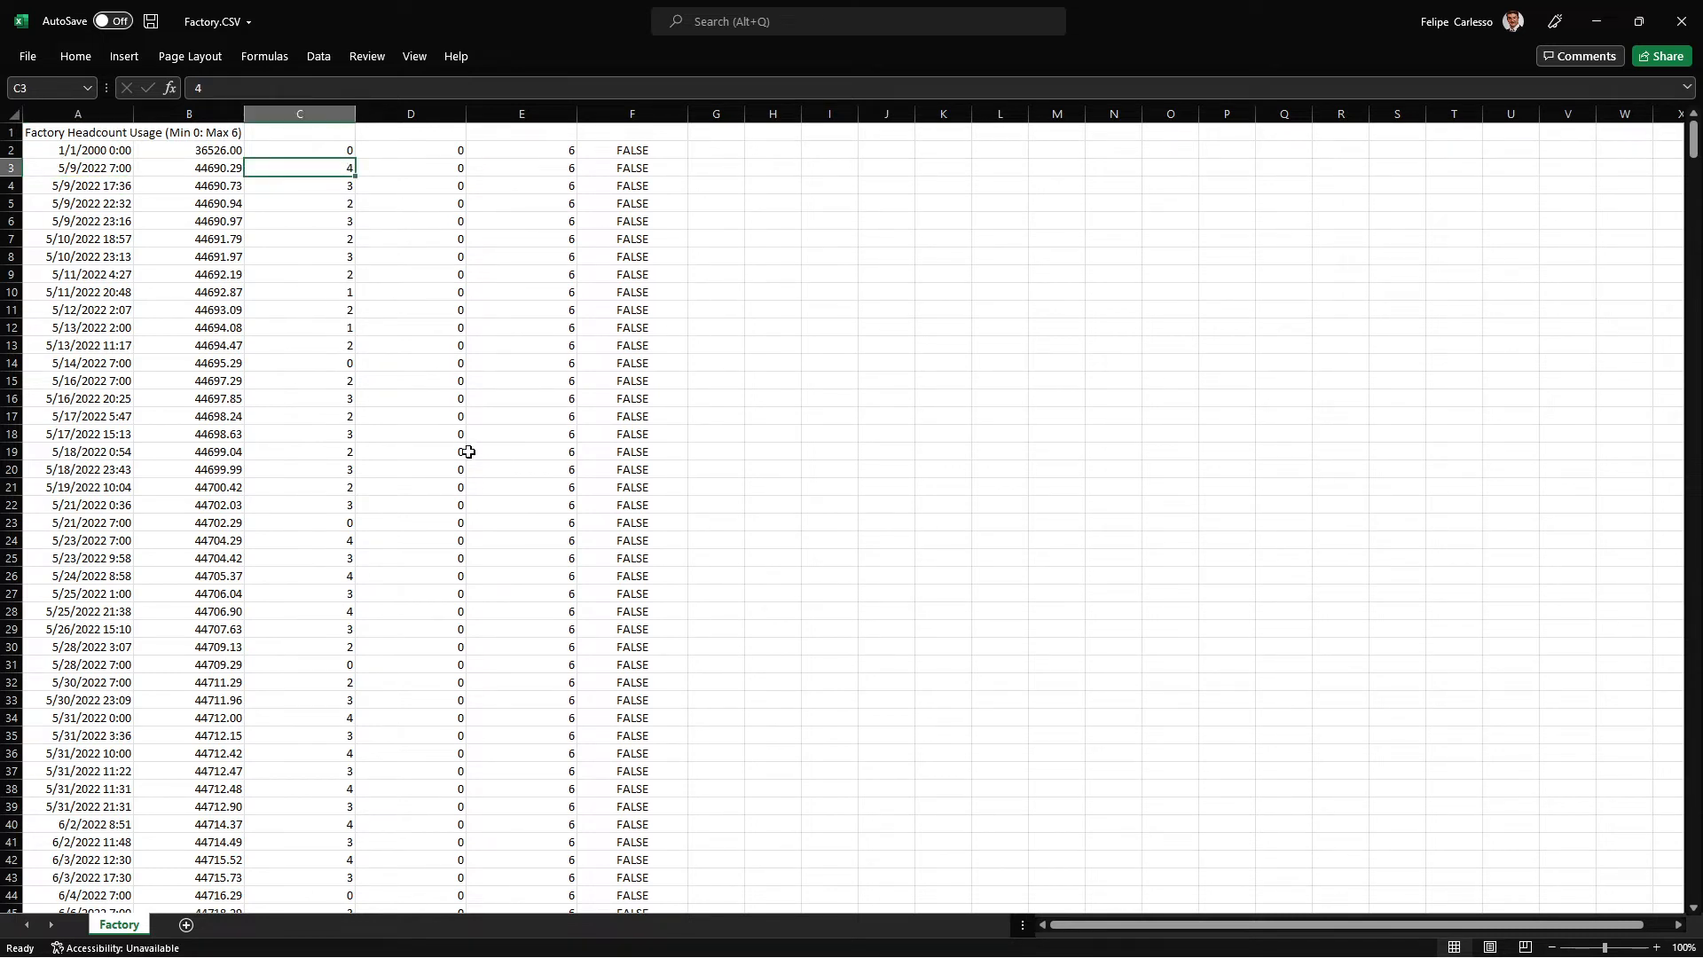
Close the Factory.CSV workbook without saving the changes.
drag(78, 113, 633, 114)
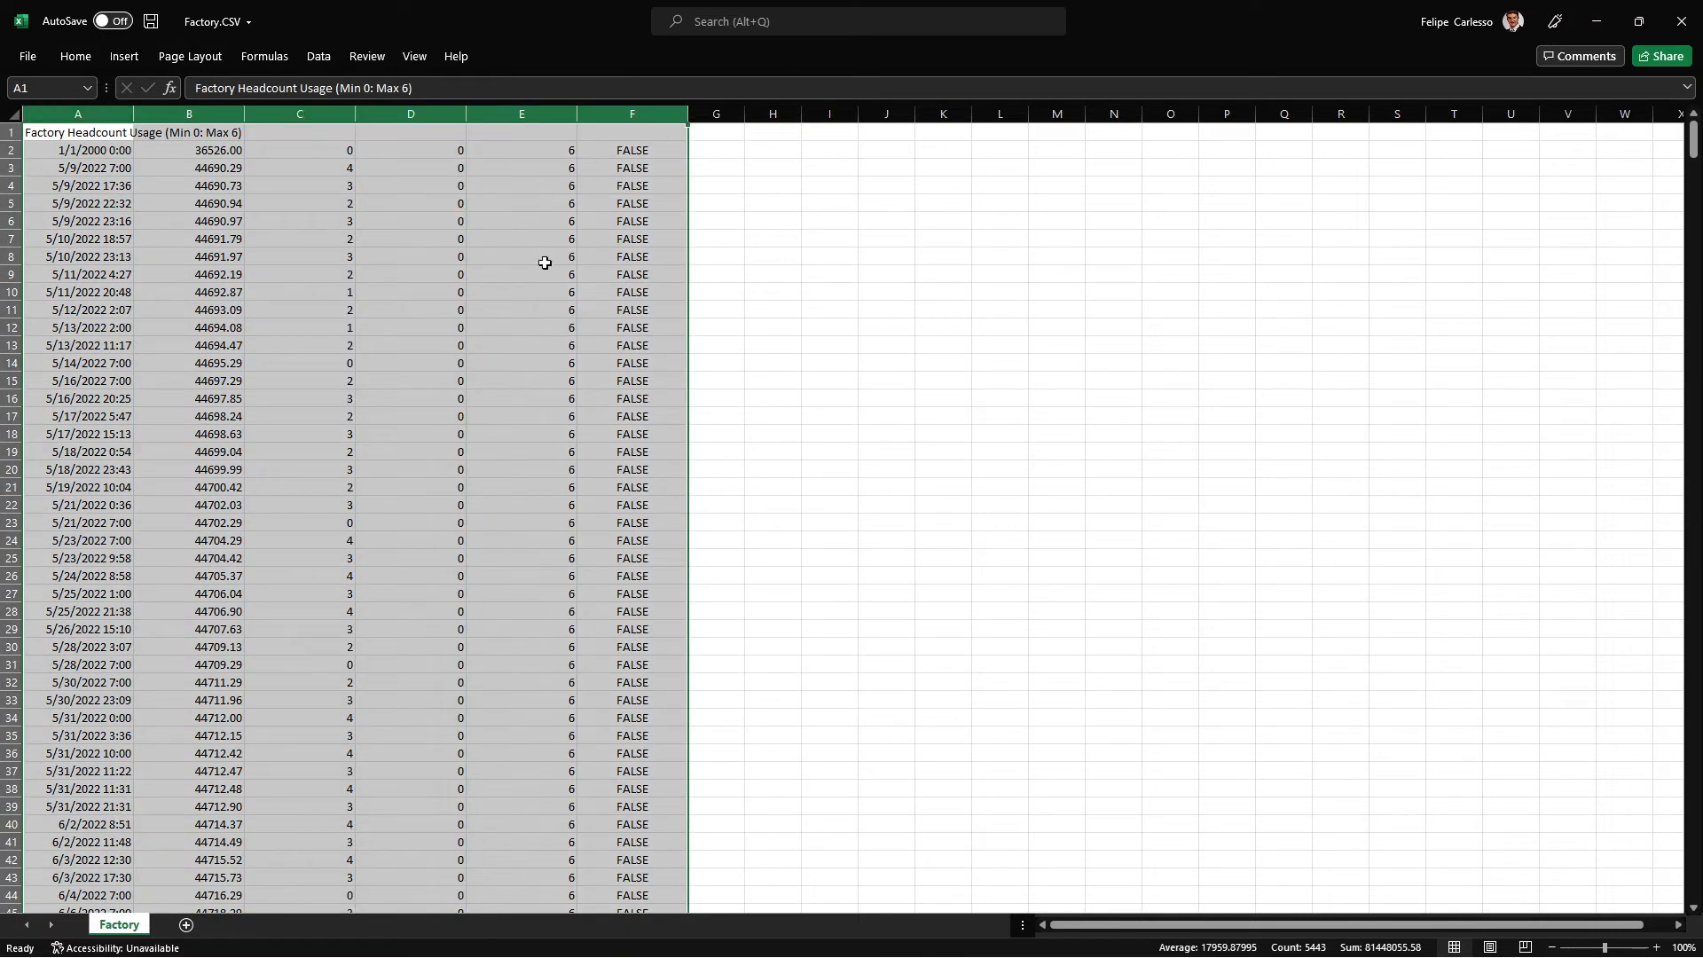
click(1682, 20)
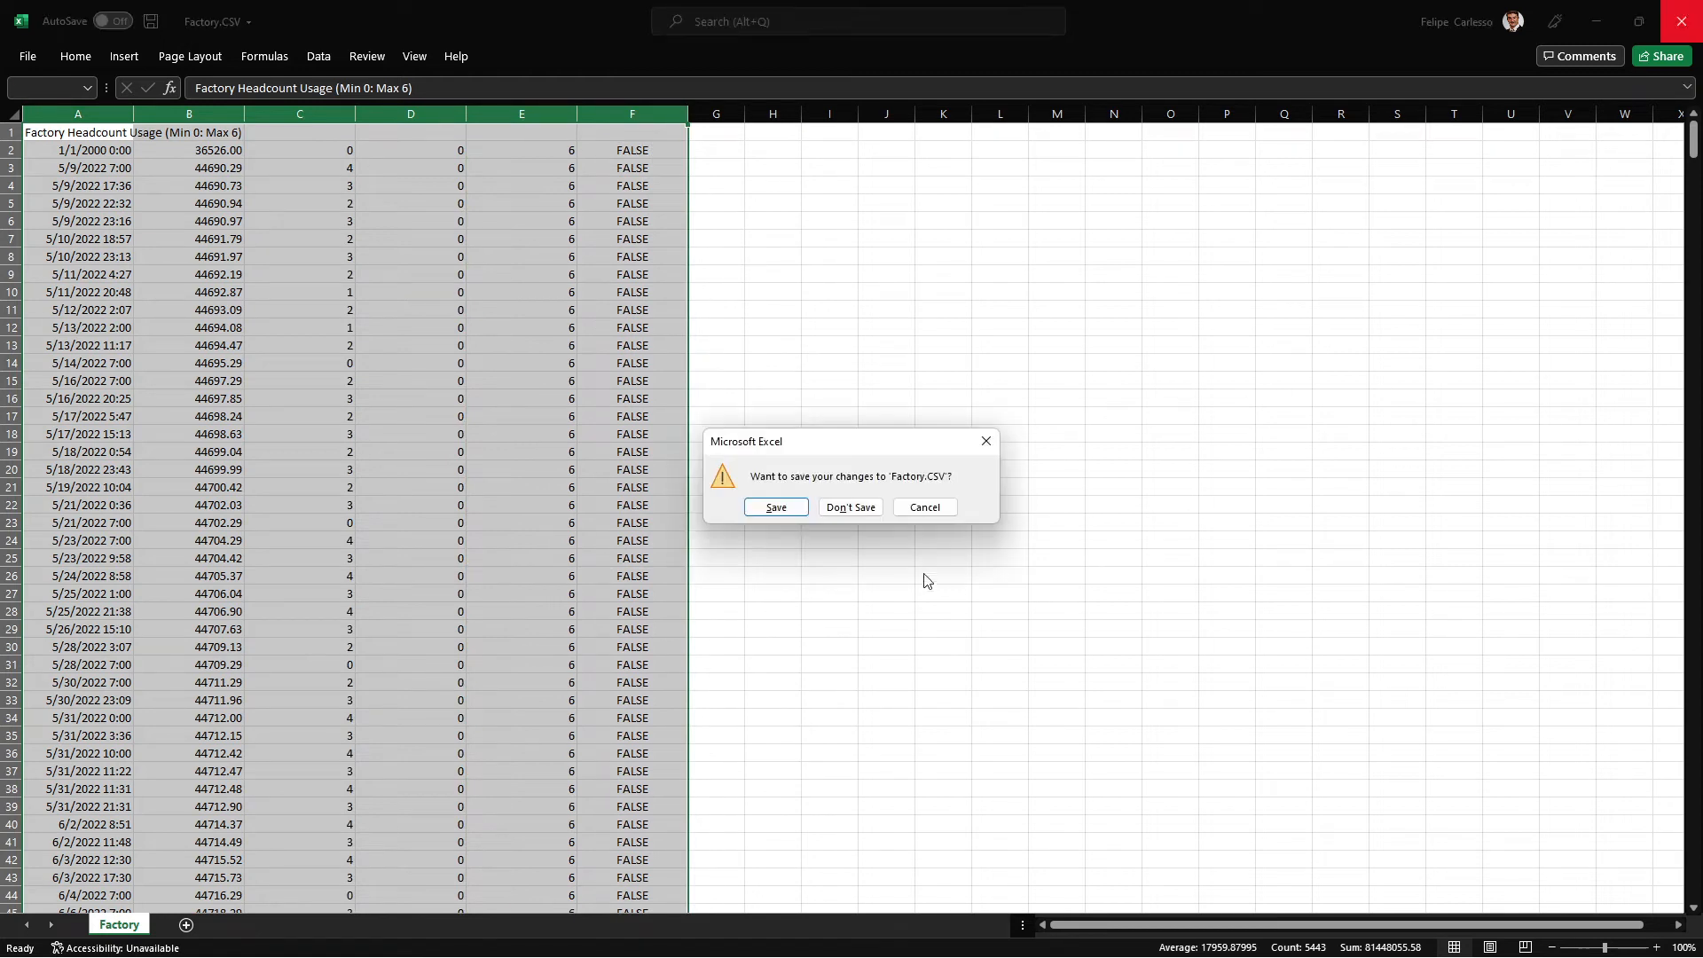
click(850, 507)
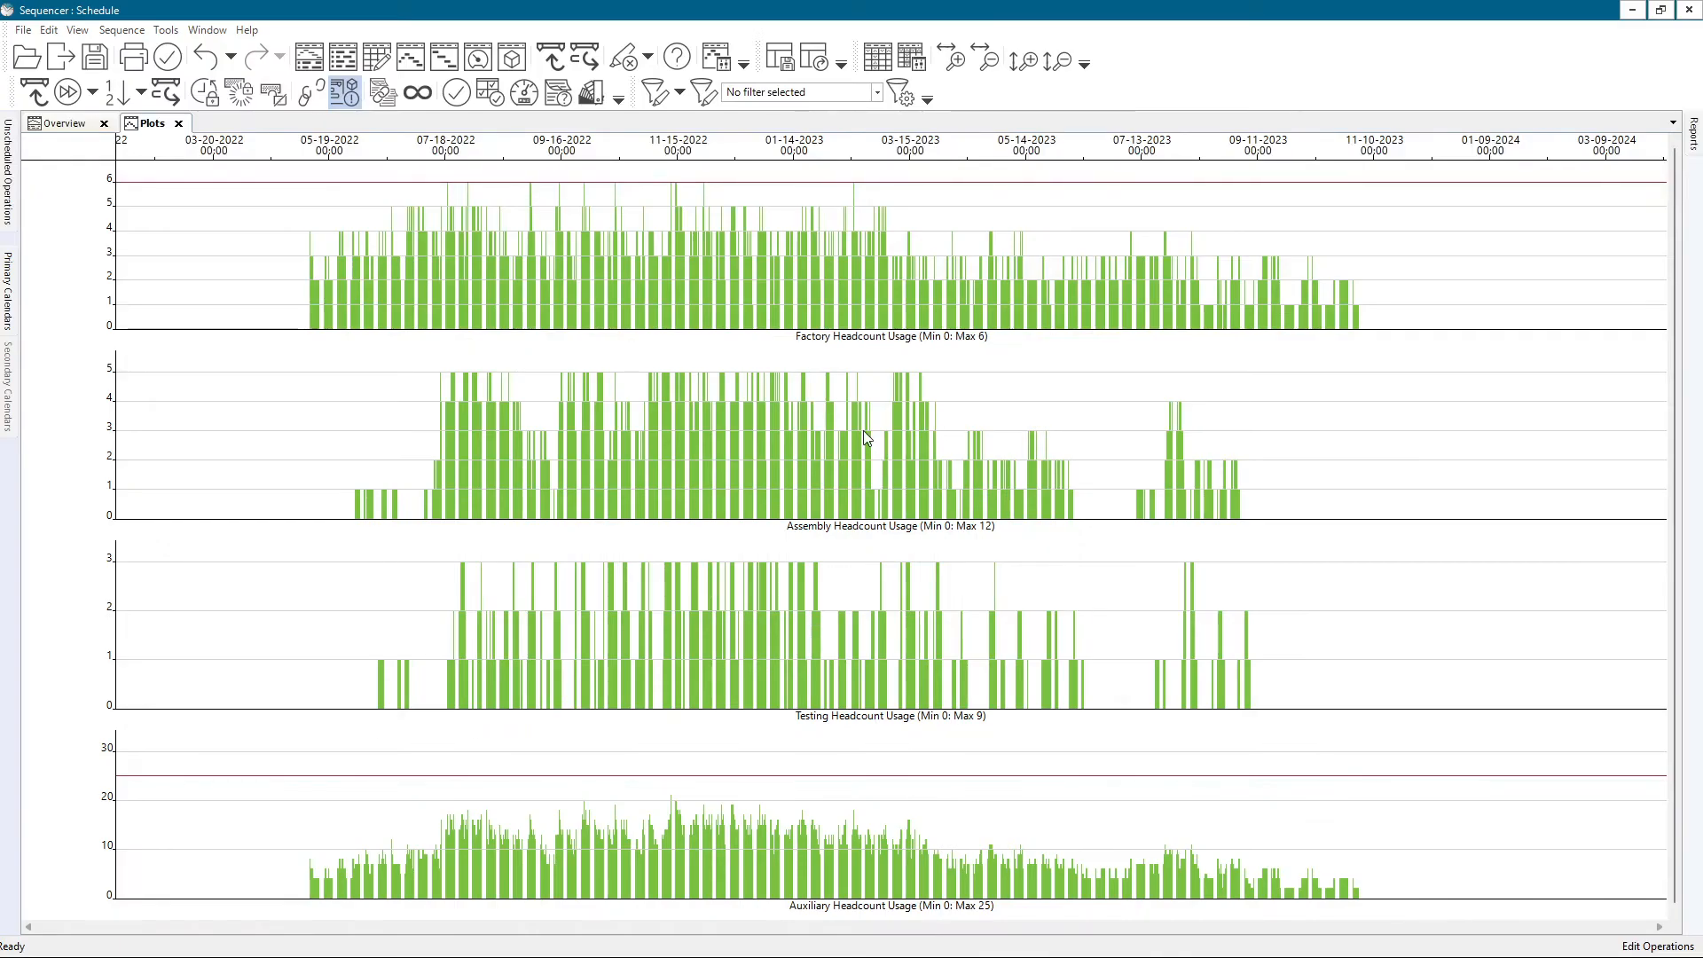
Open the Factory Headcount secondary resource calendar from the secondary calendars list.
right_click(740, 272)
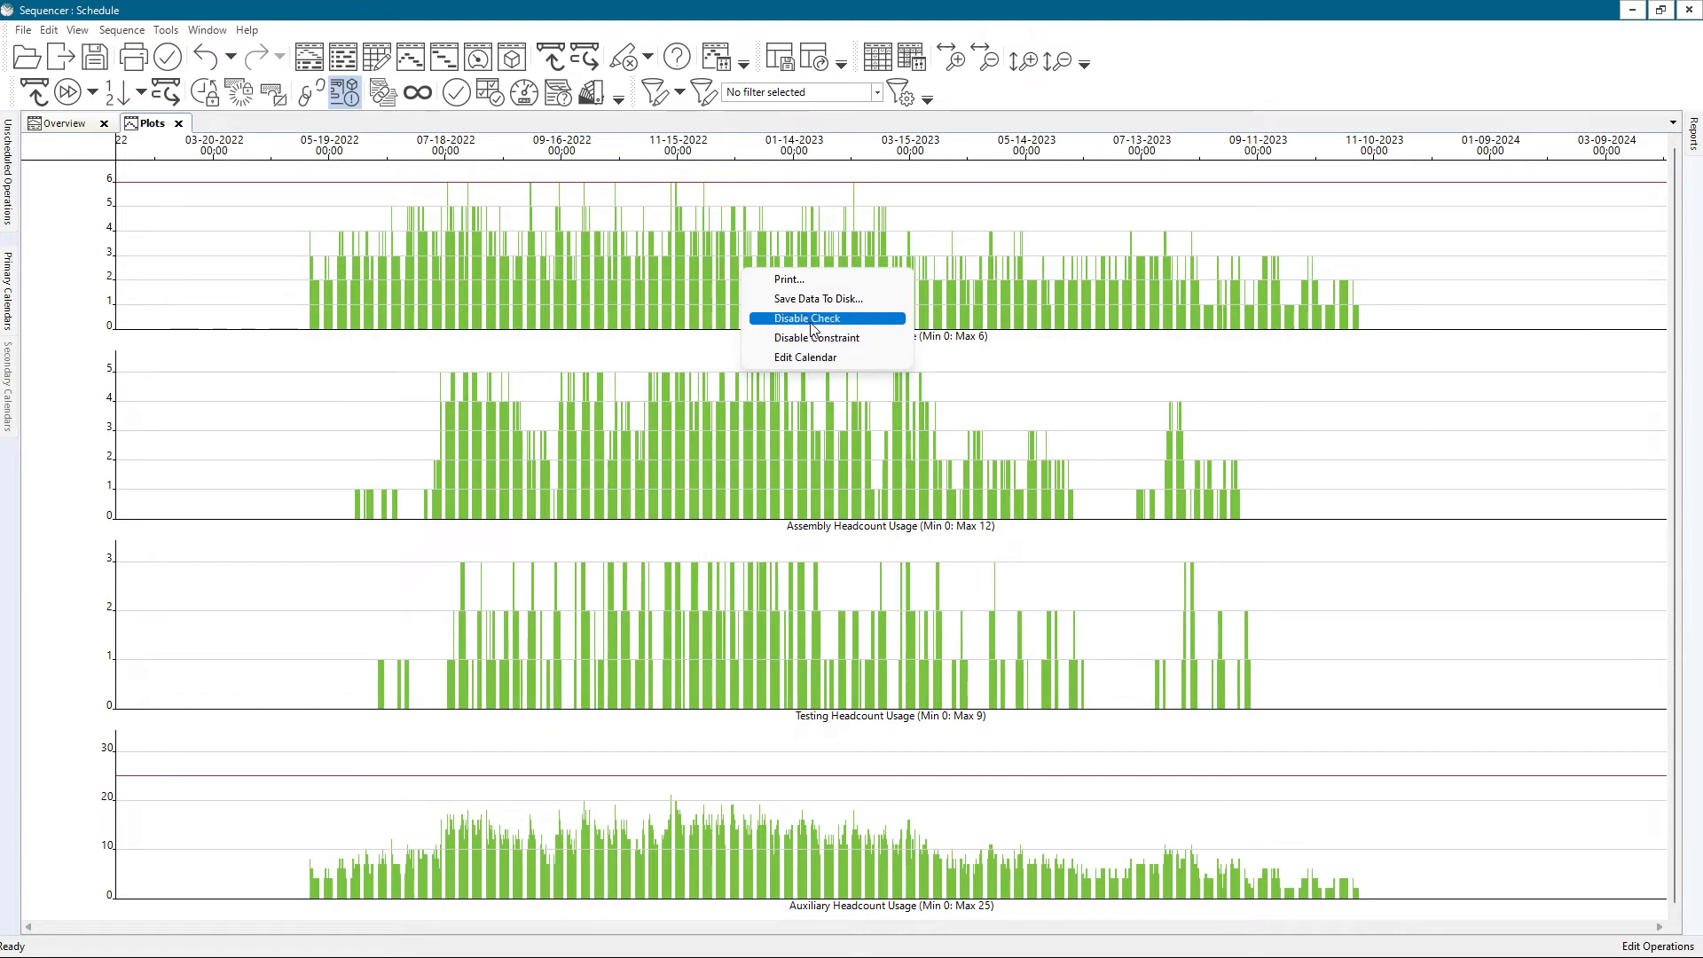
right_click(587, 249)
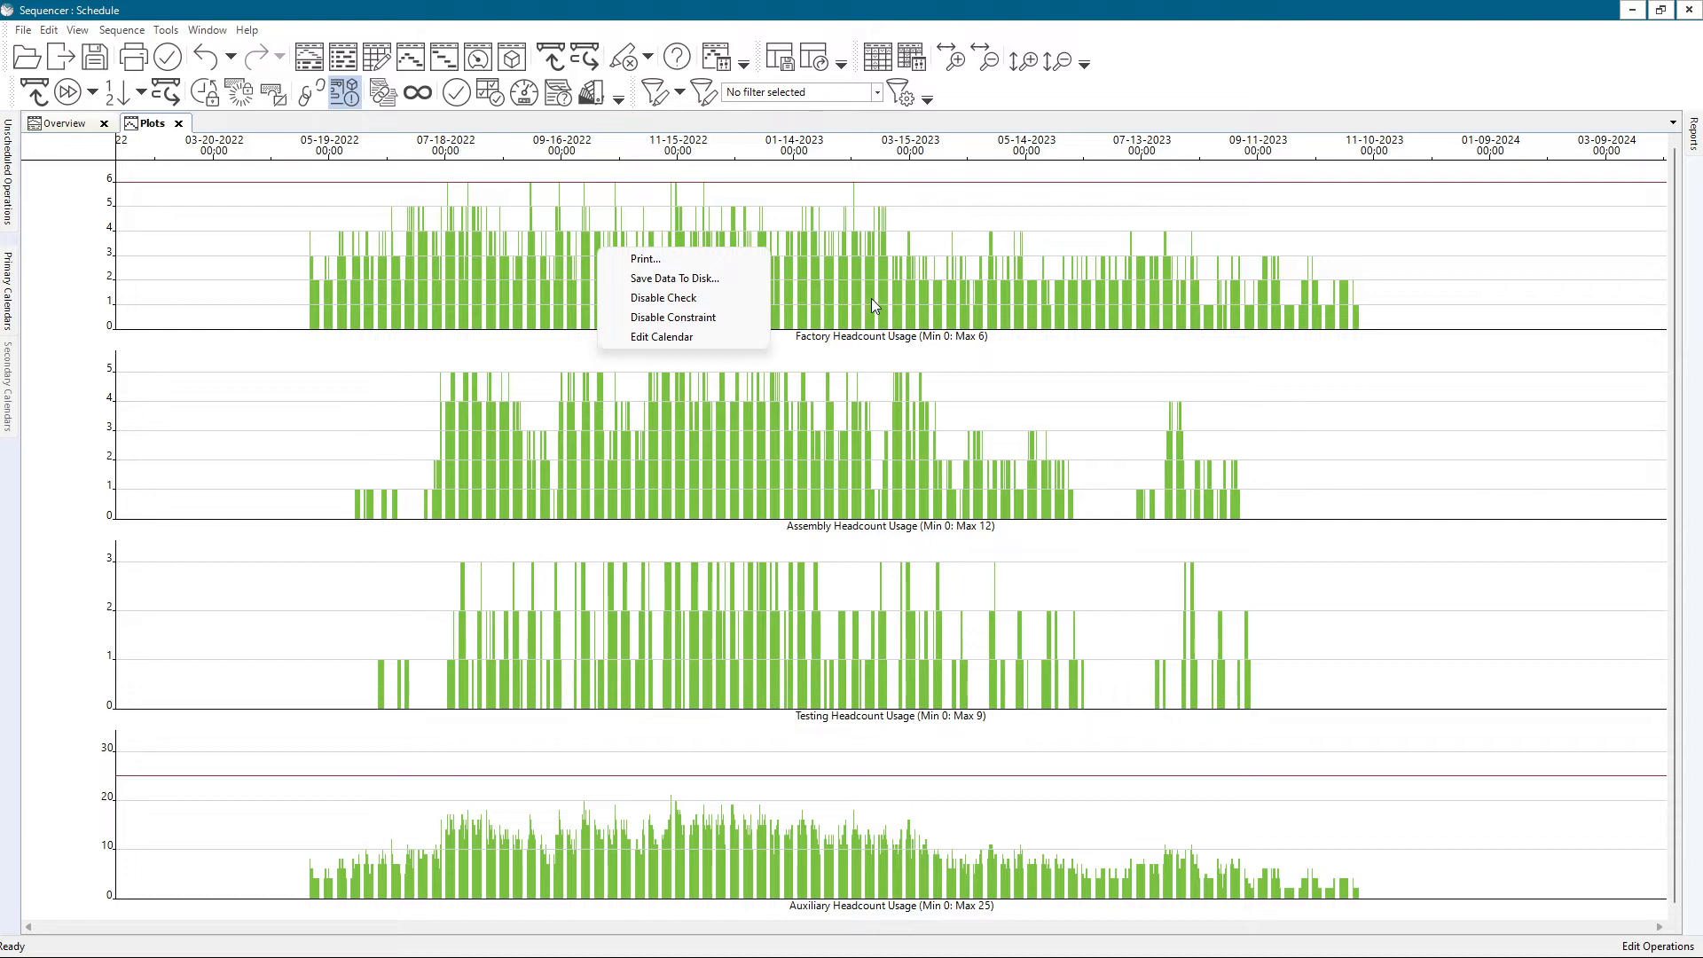
click(9, 365)
double_click(71, 162)
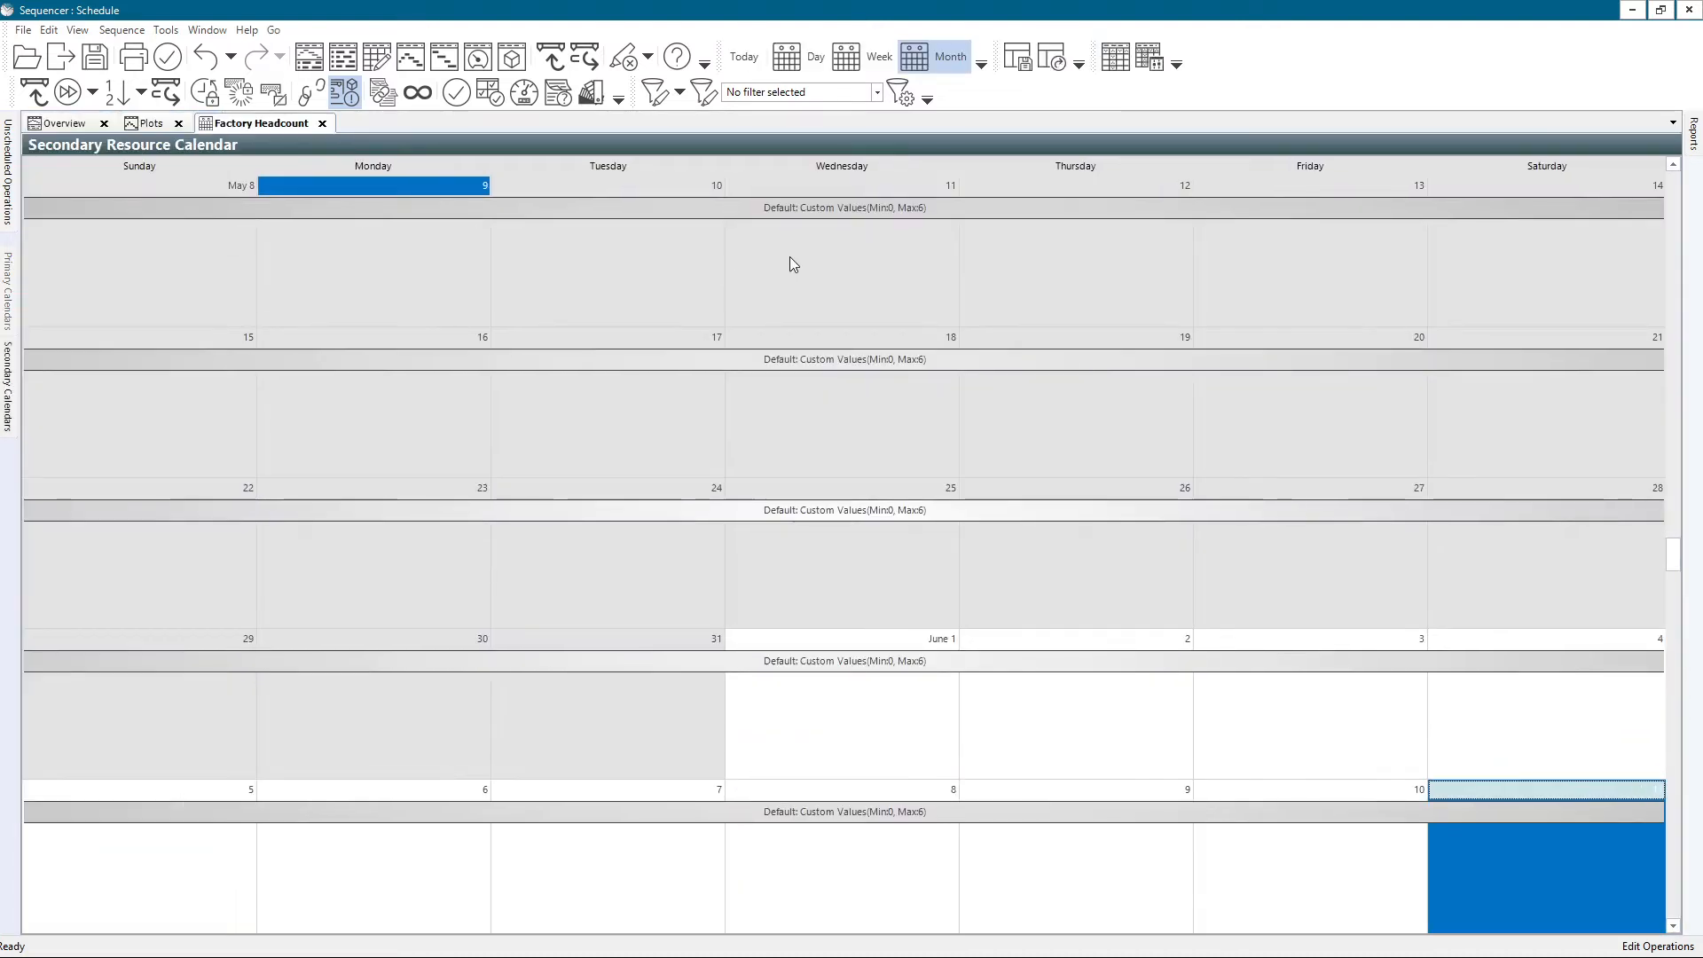
Set the Factory Headcount calendar's default period maximum value to 4.
double_click(876, 207)
double_click(802, 551)
text(4)
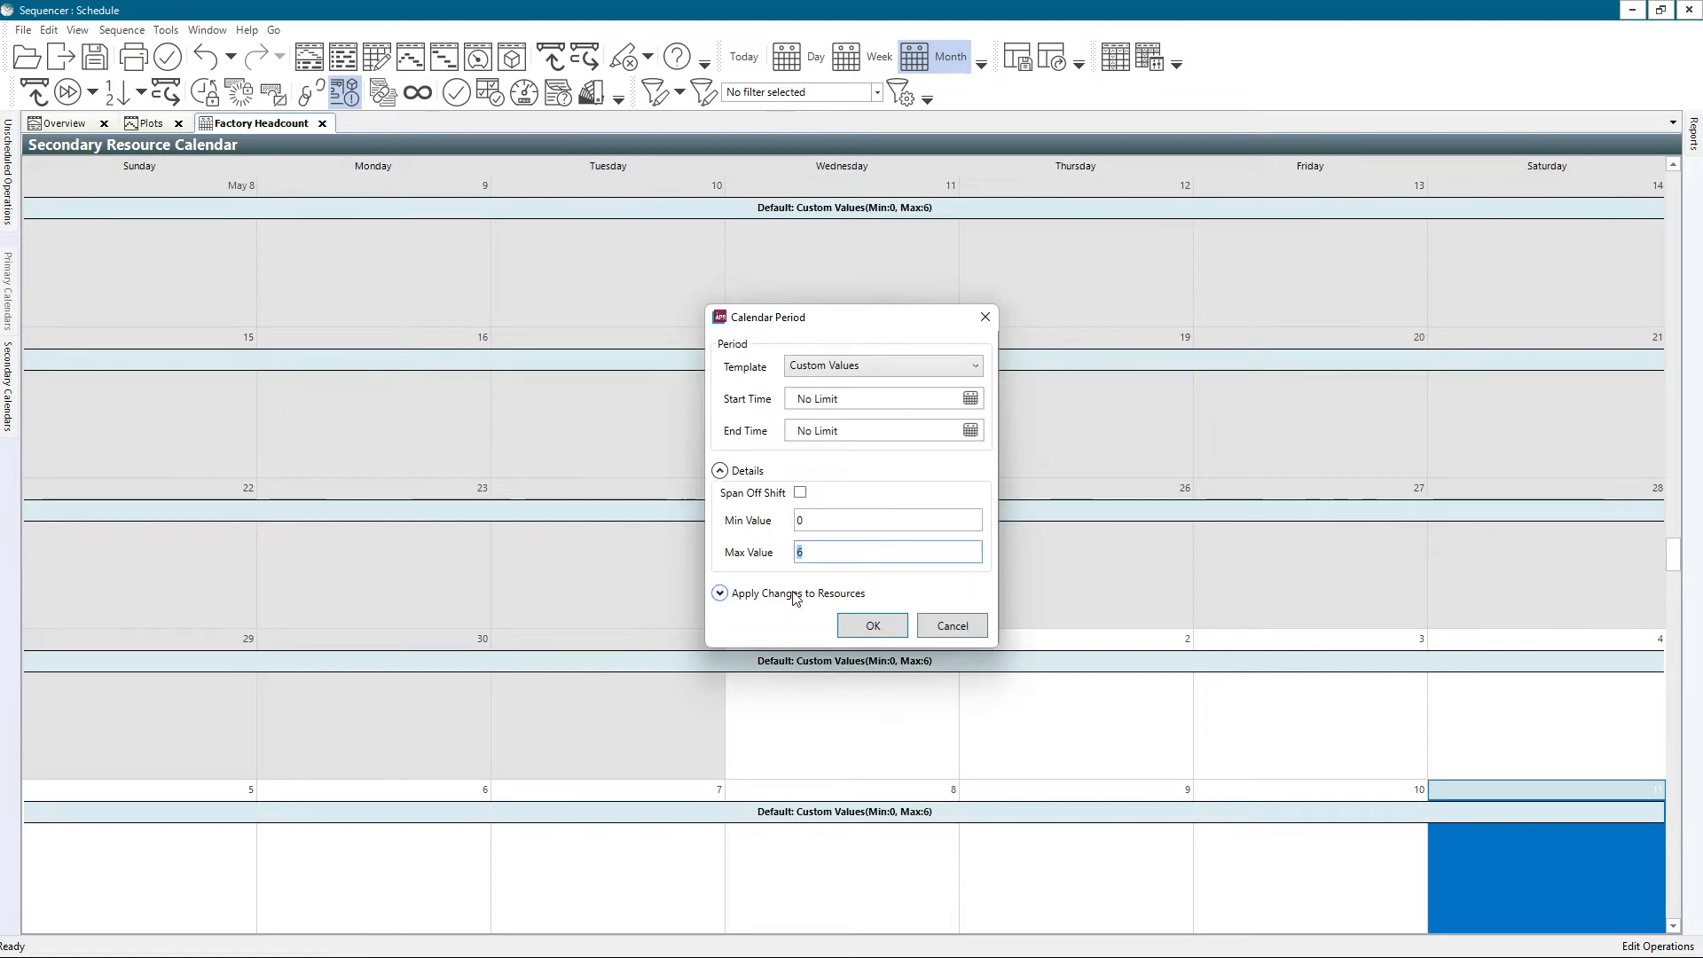
click(872, 626)
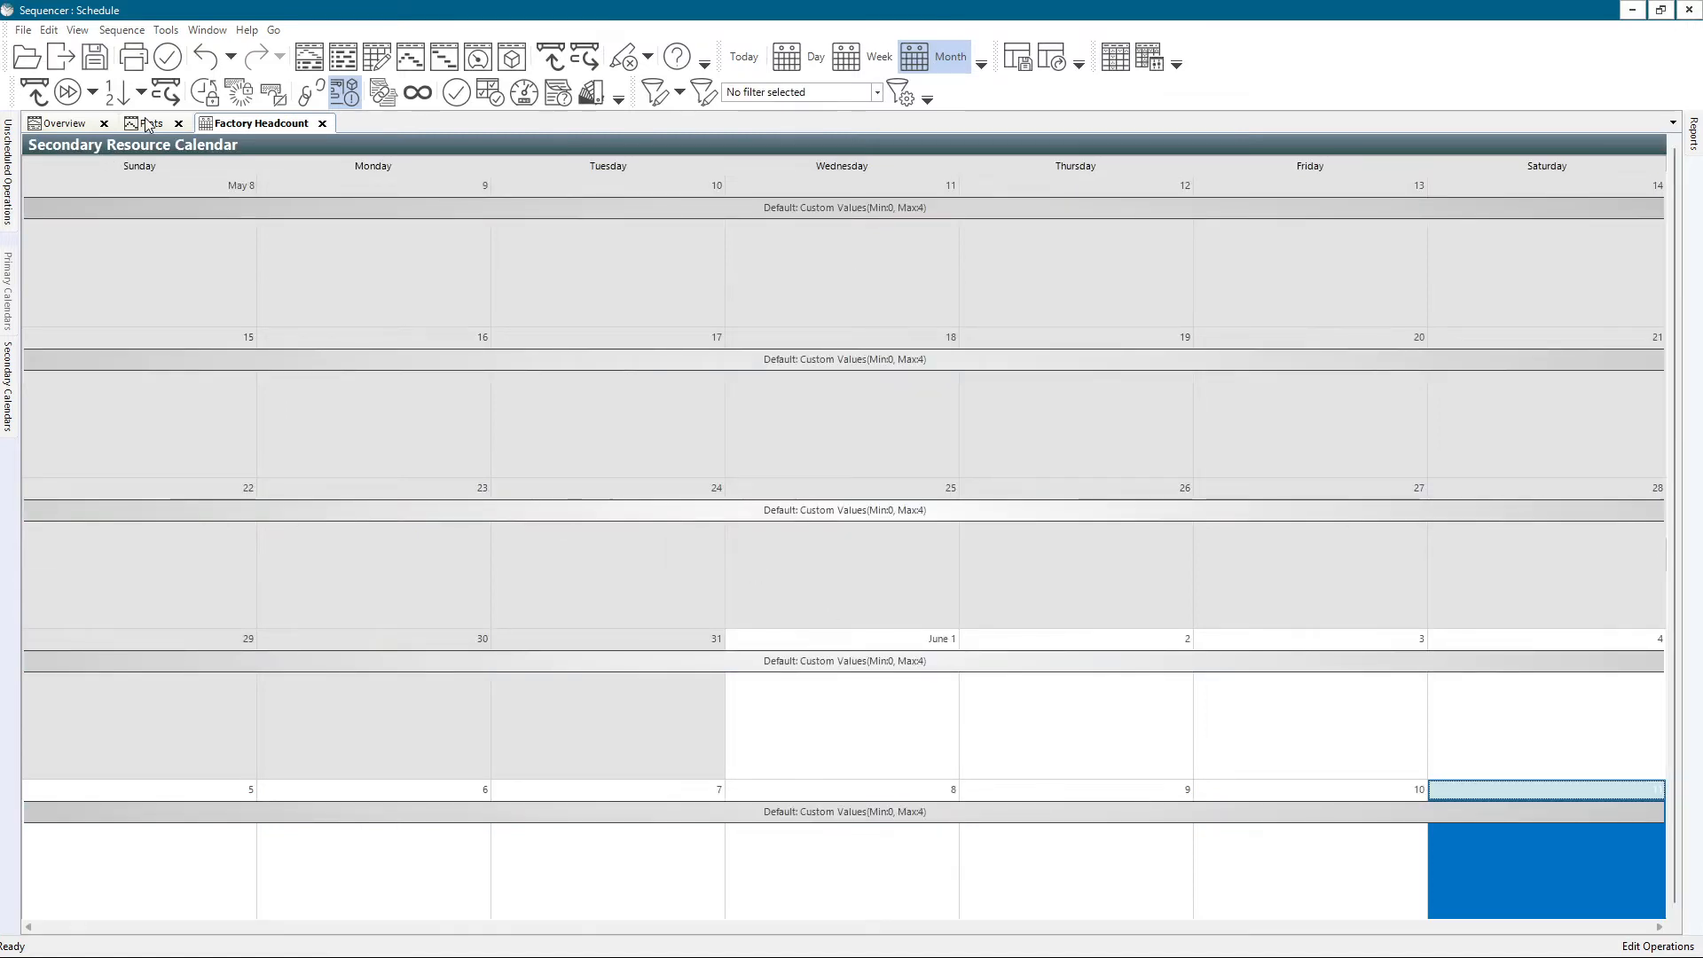
Disable the check on the Factory Headcount usage plot.
click(147, 123)
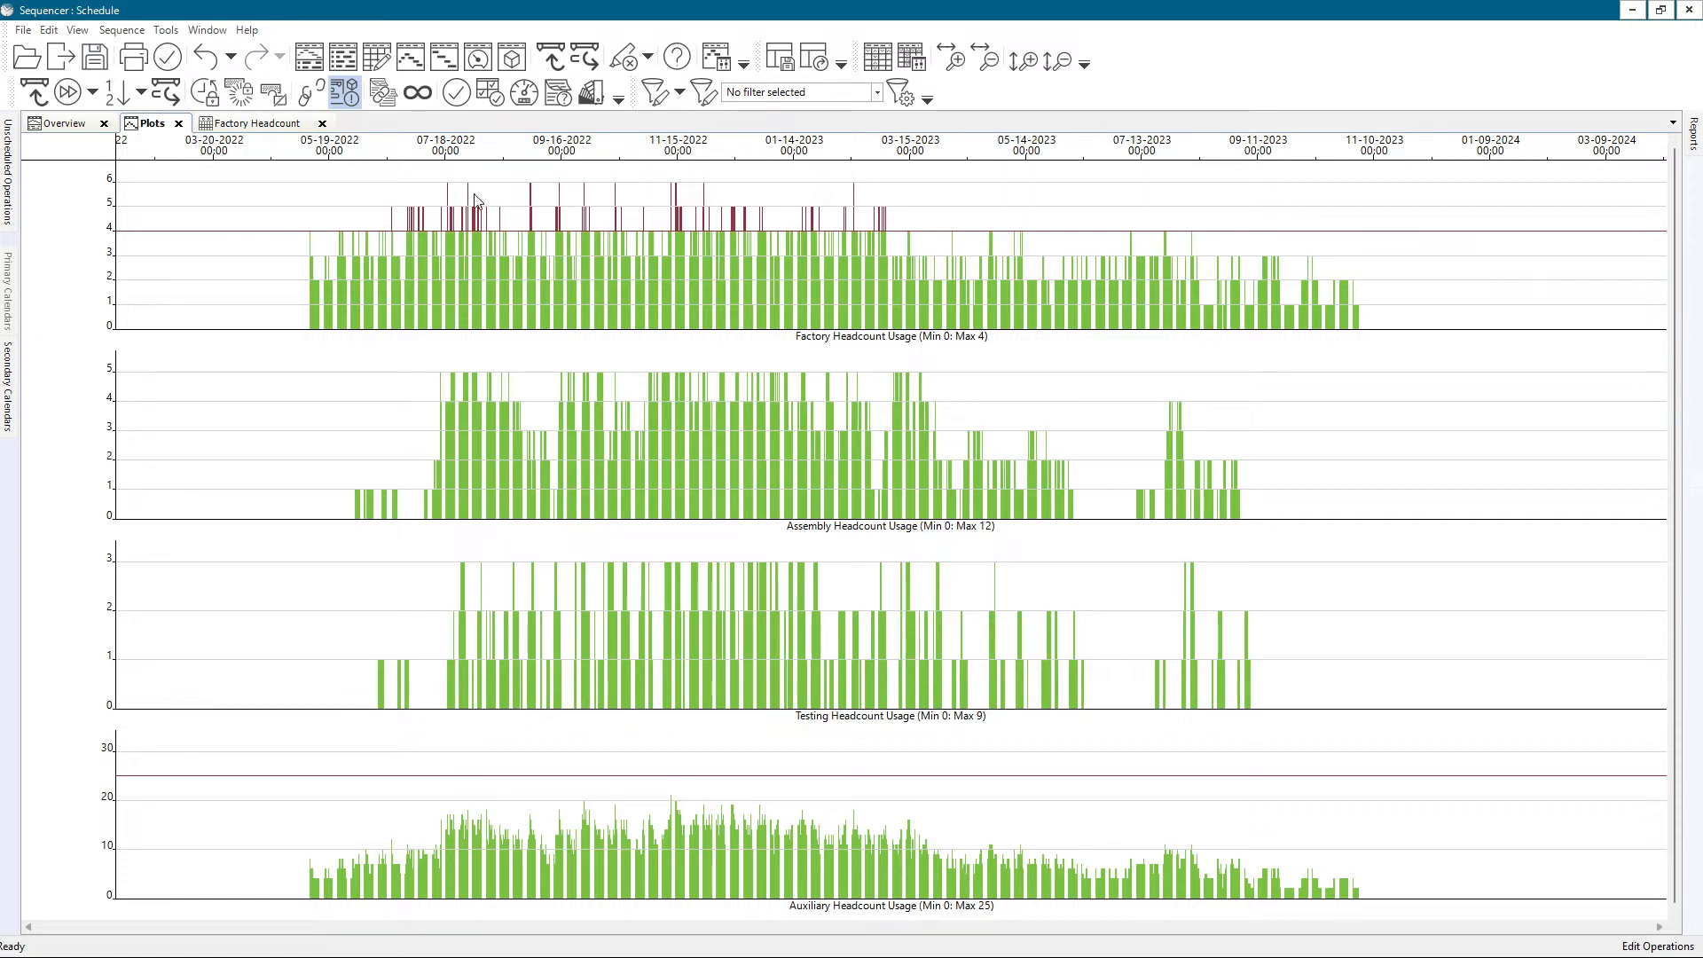
right_click(548, 319)
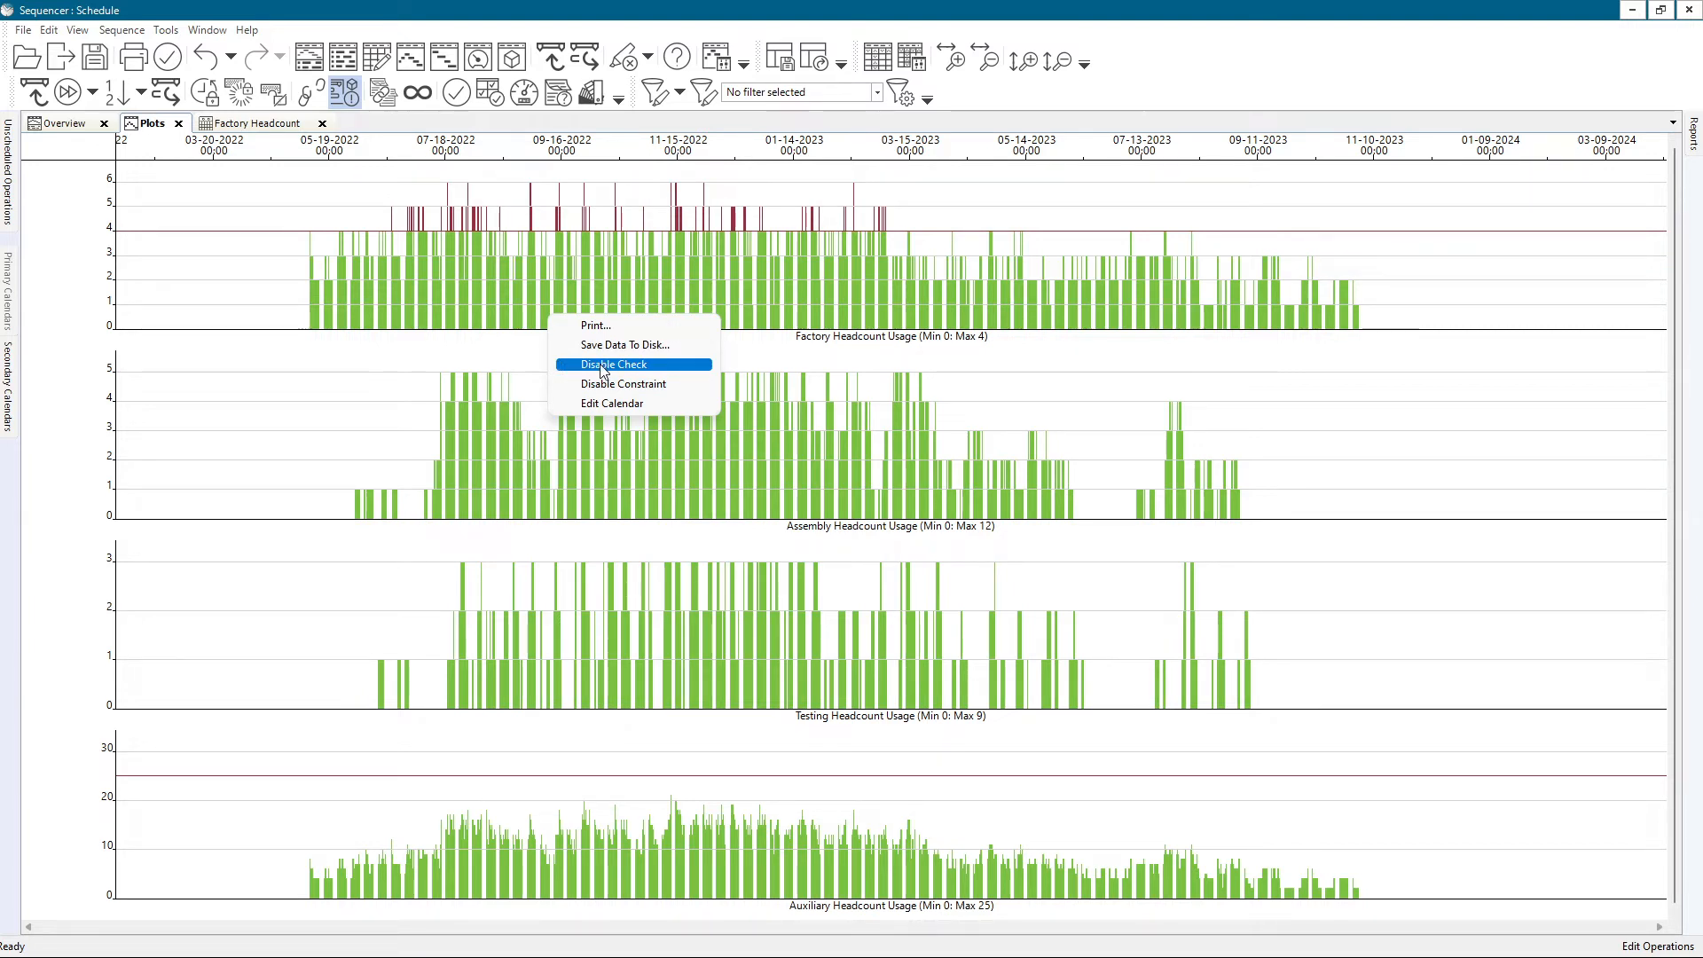
click(84, 127)
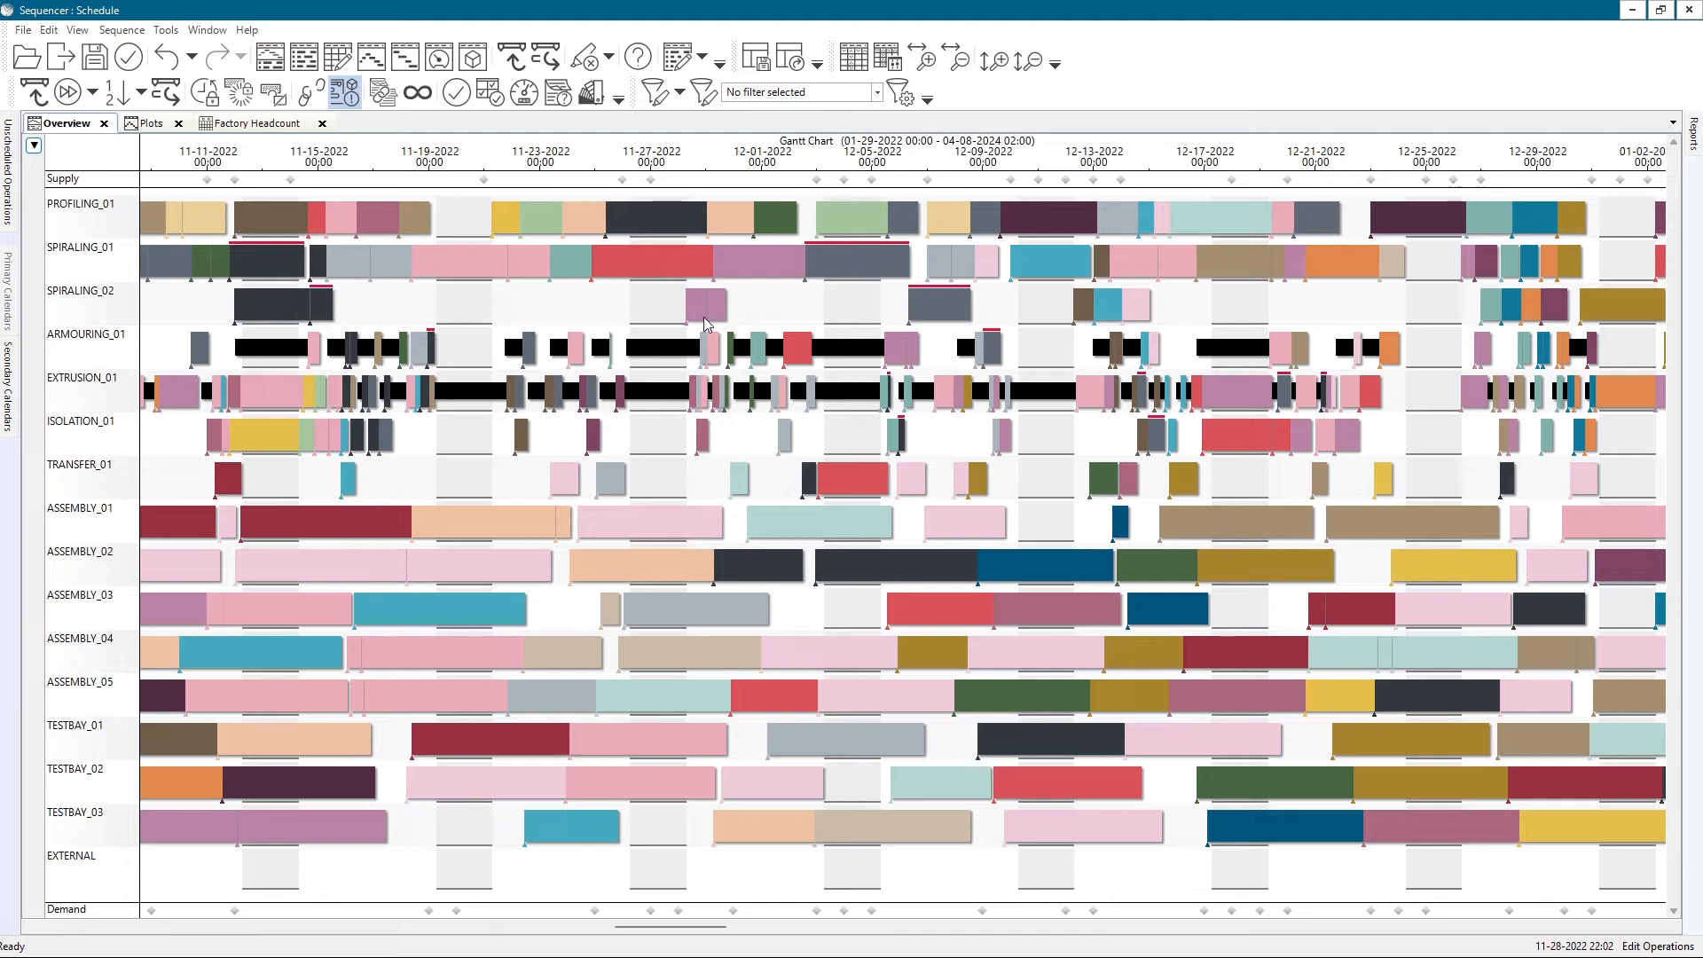
Try to move the SPIRALING_02 operation later in the Gantt chart, then undo the move.
drag(709, 306, 754, 307)
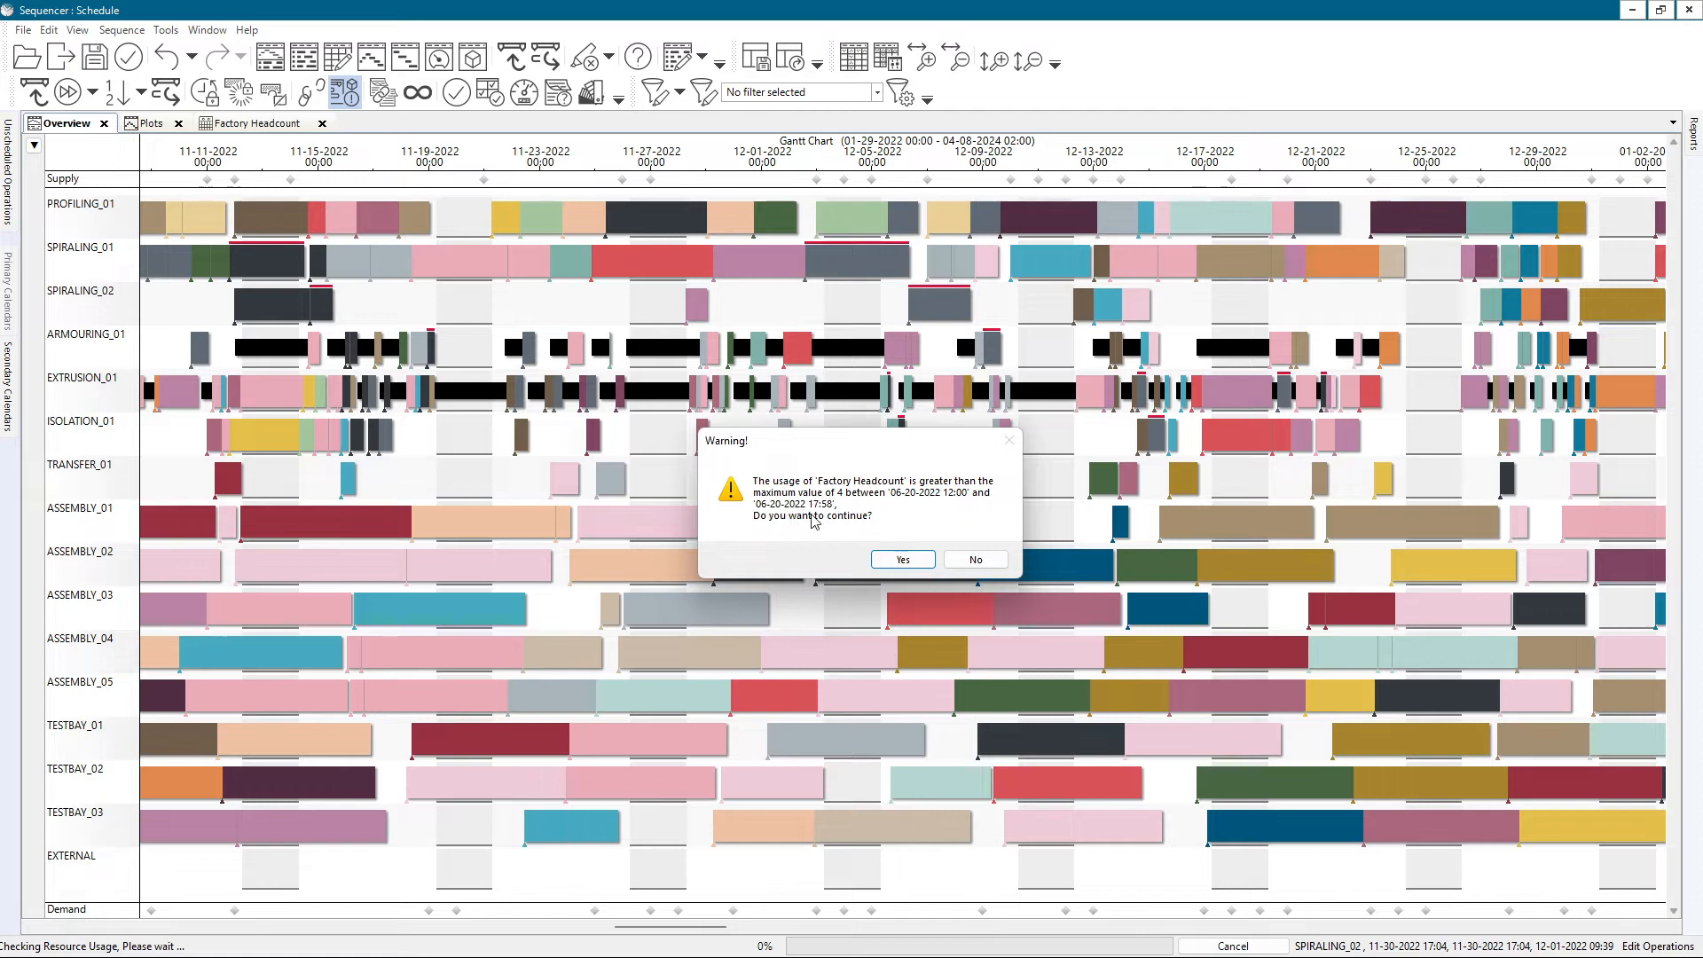
click(975, 561)
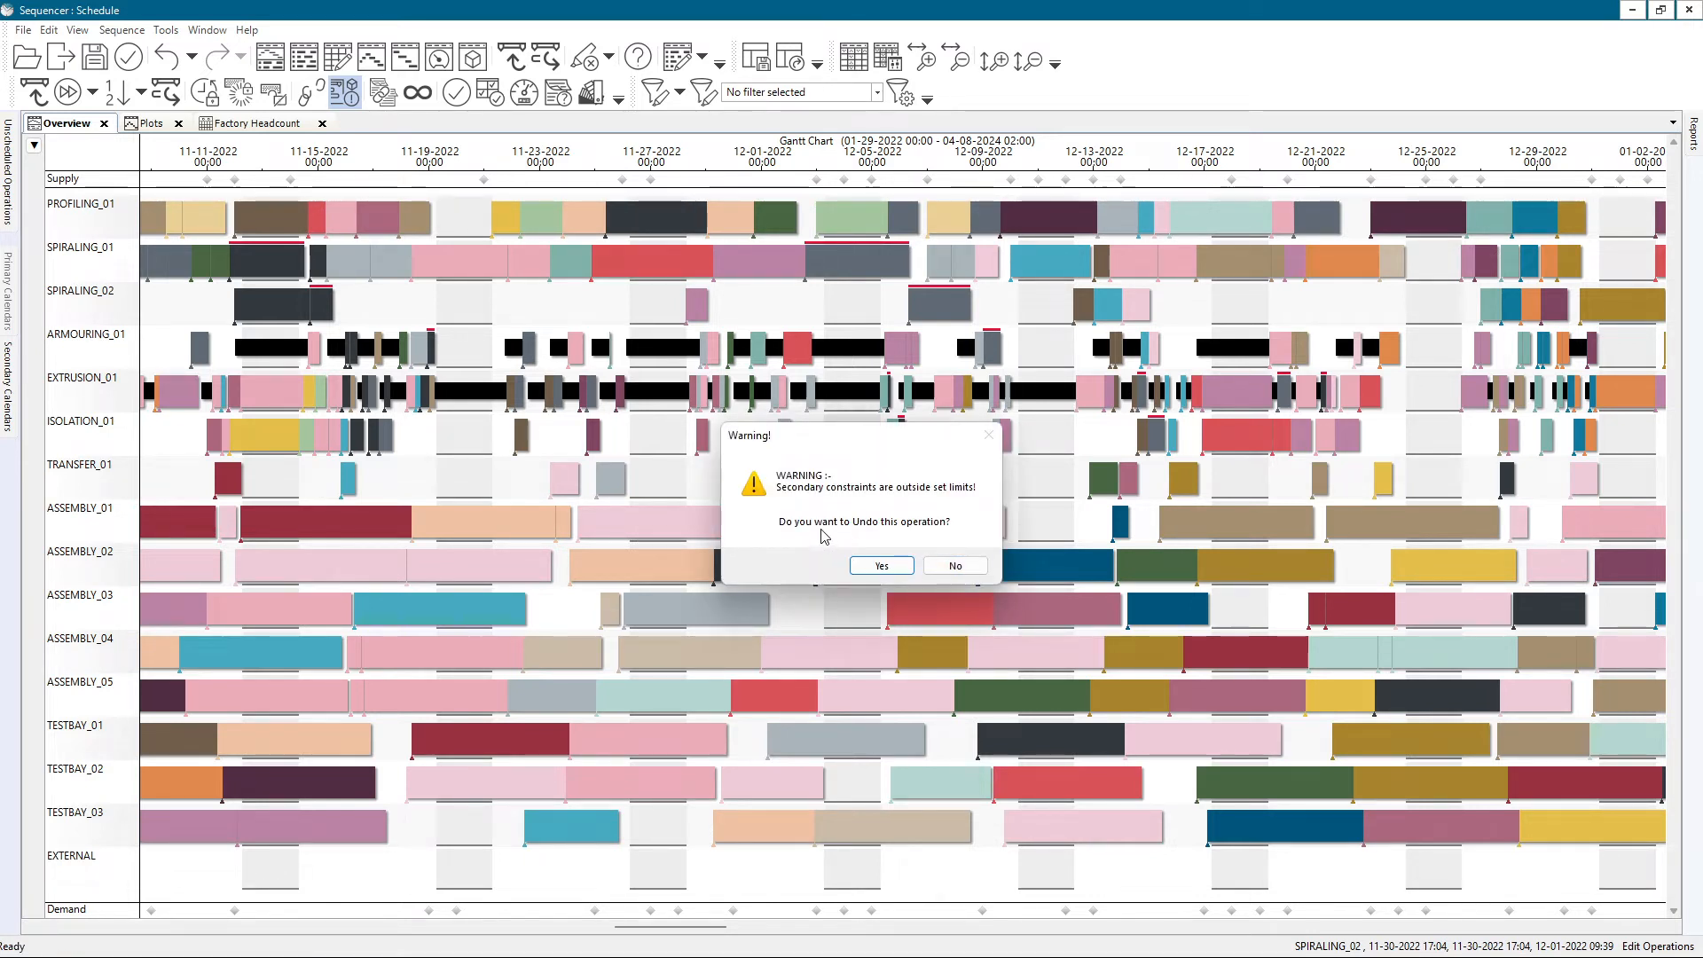
click(890, 565)
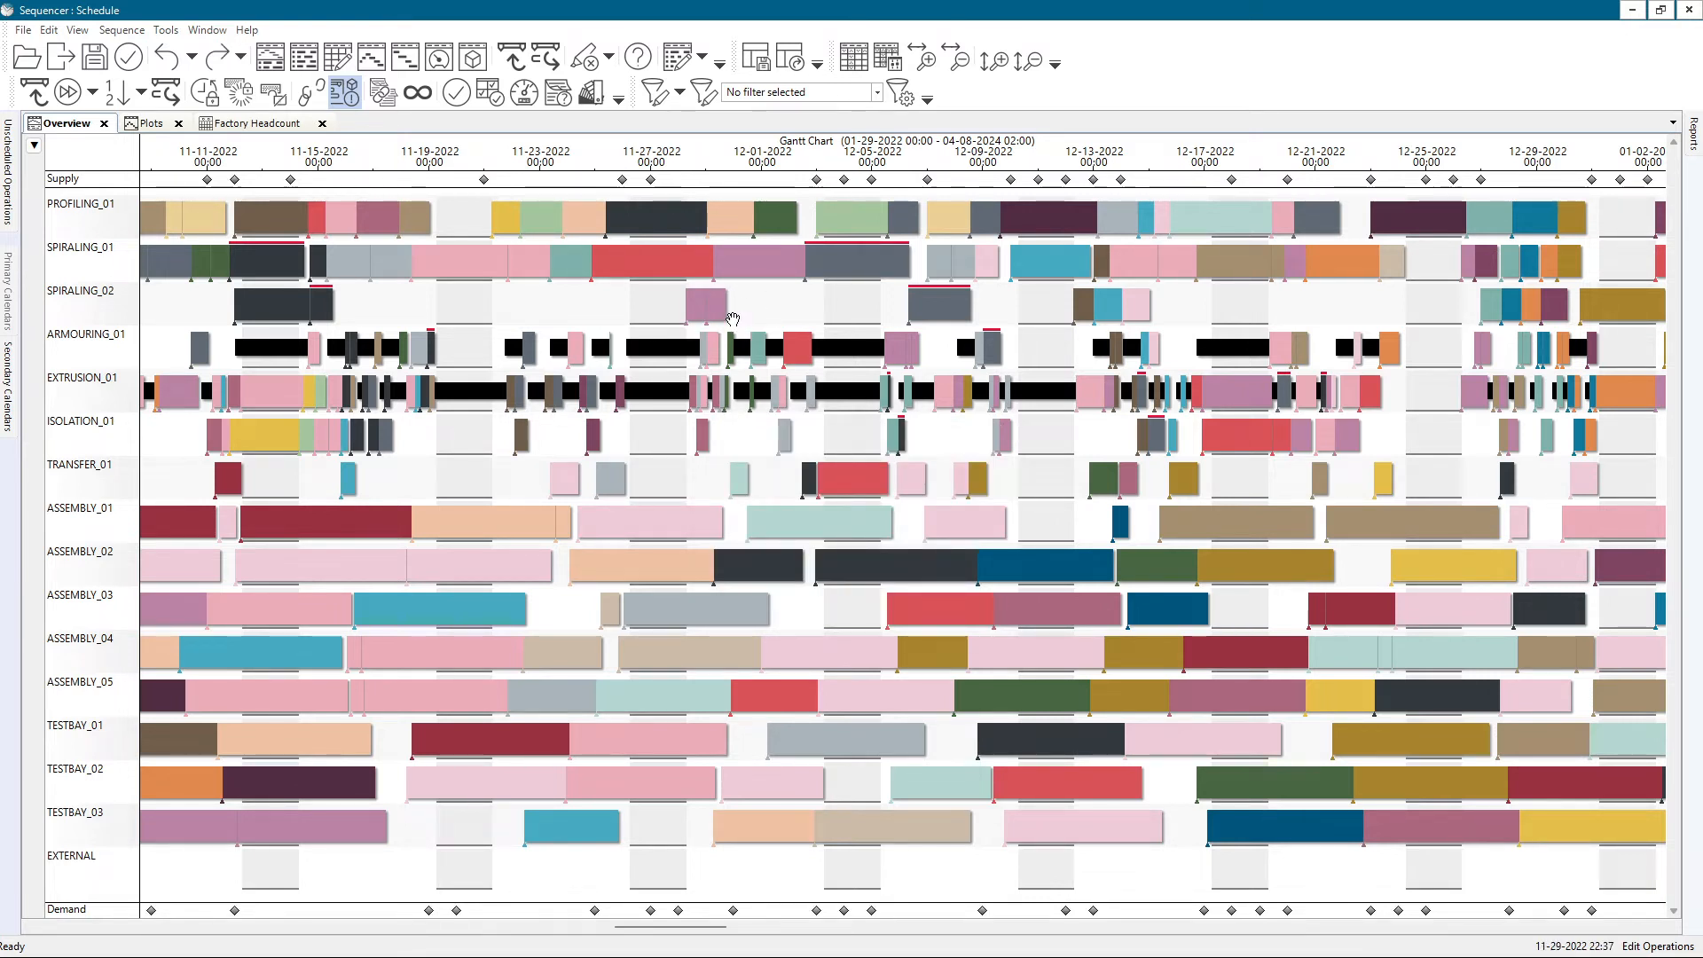
drag(716, 308, 786, 308)
click(978, 564)
click(974, 564)
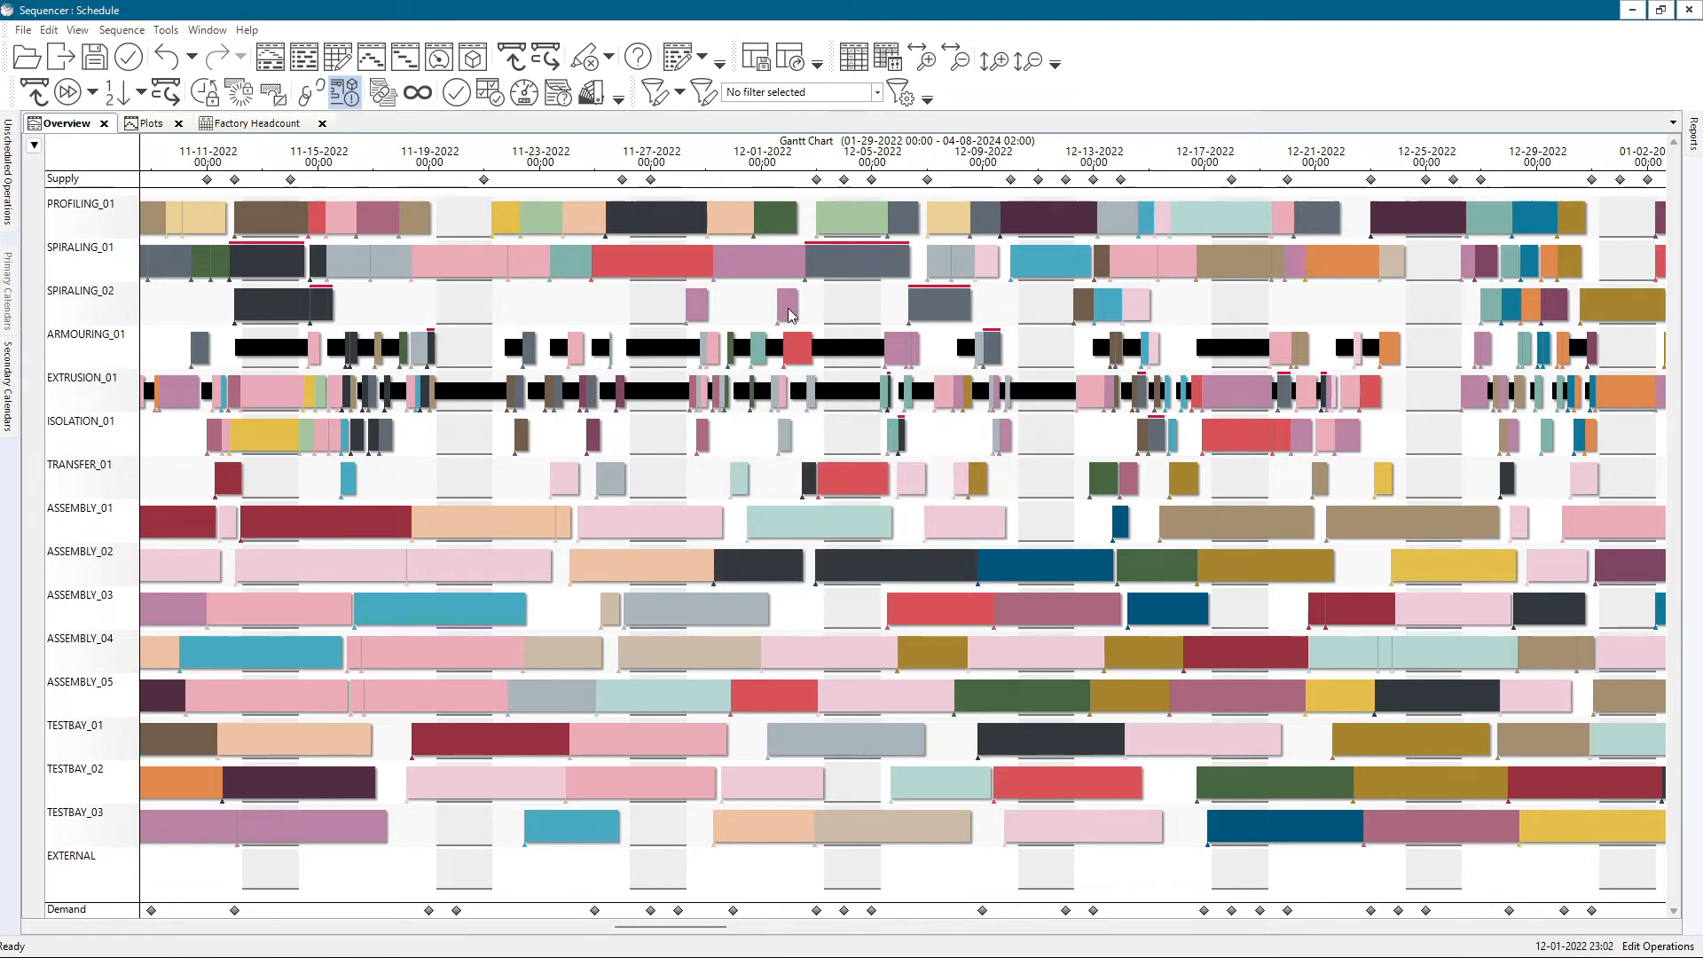
Move an operation on SPIRALING_02 later, to around 11-21-2022, in the Gantt chart.
click(274, 128)
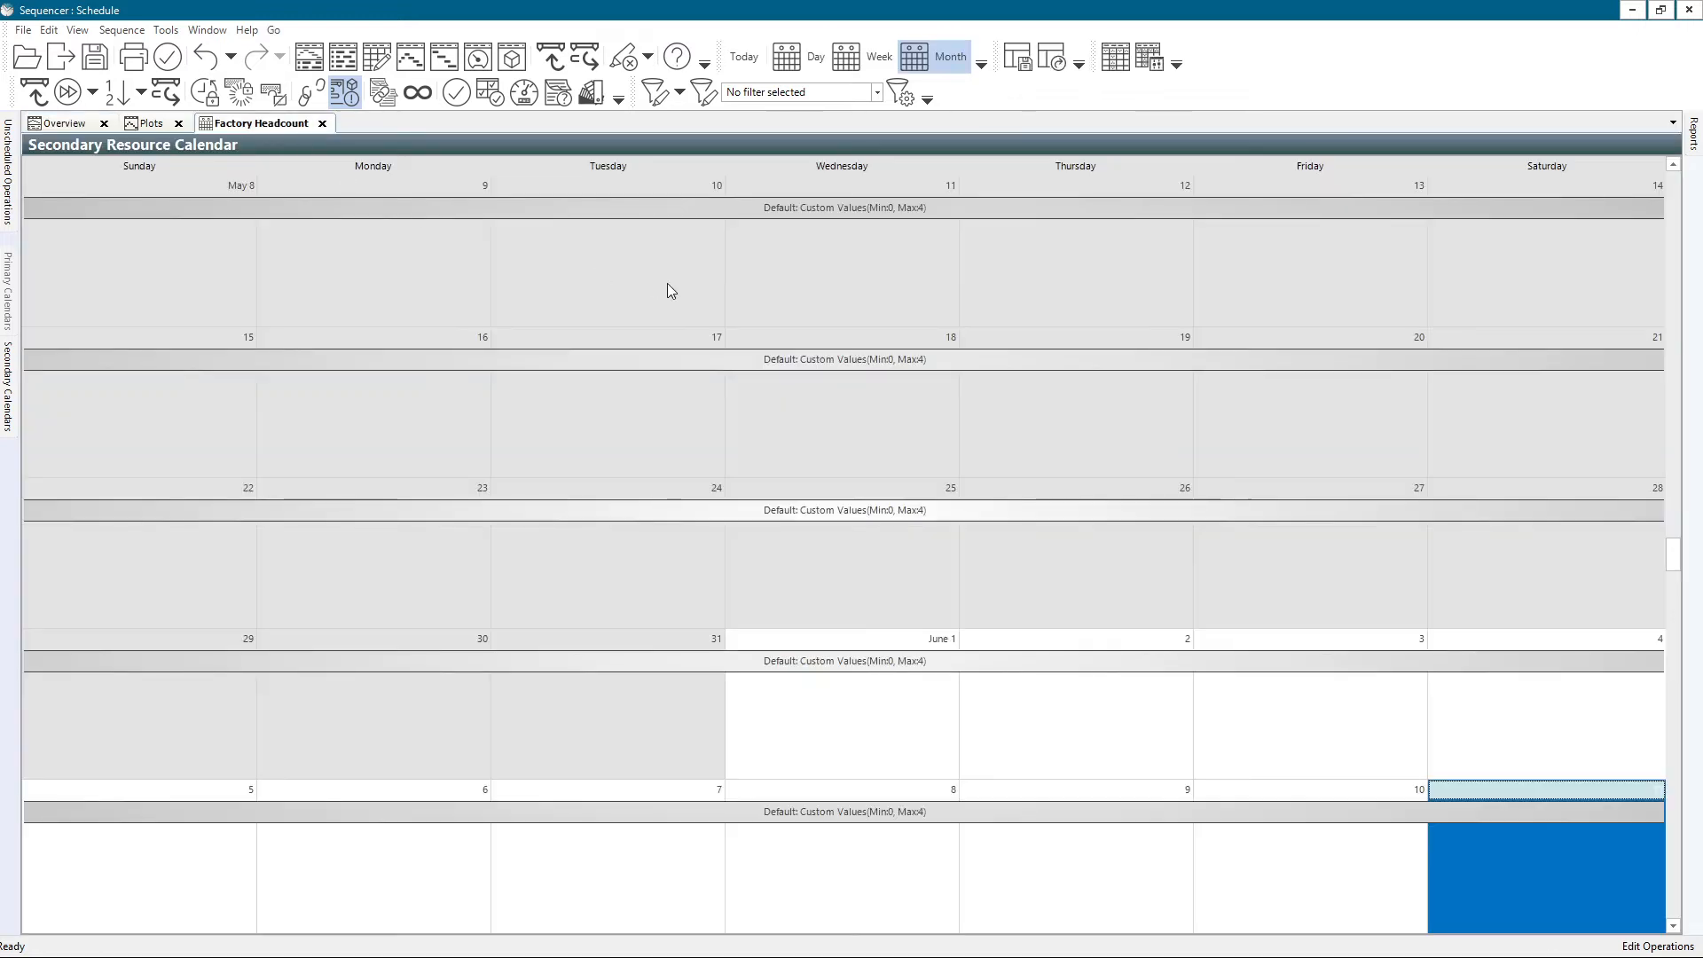
click(145, 127)
right_click(701, 268)
click(71, 126)
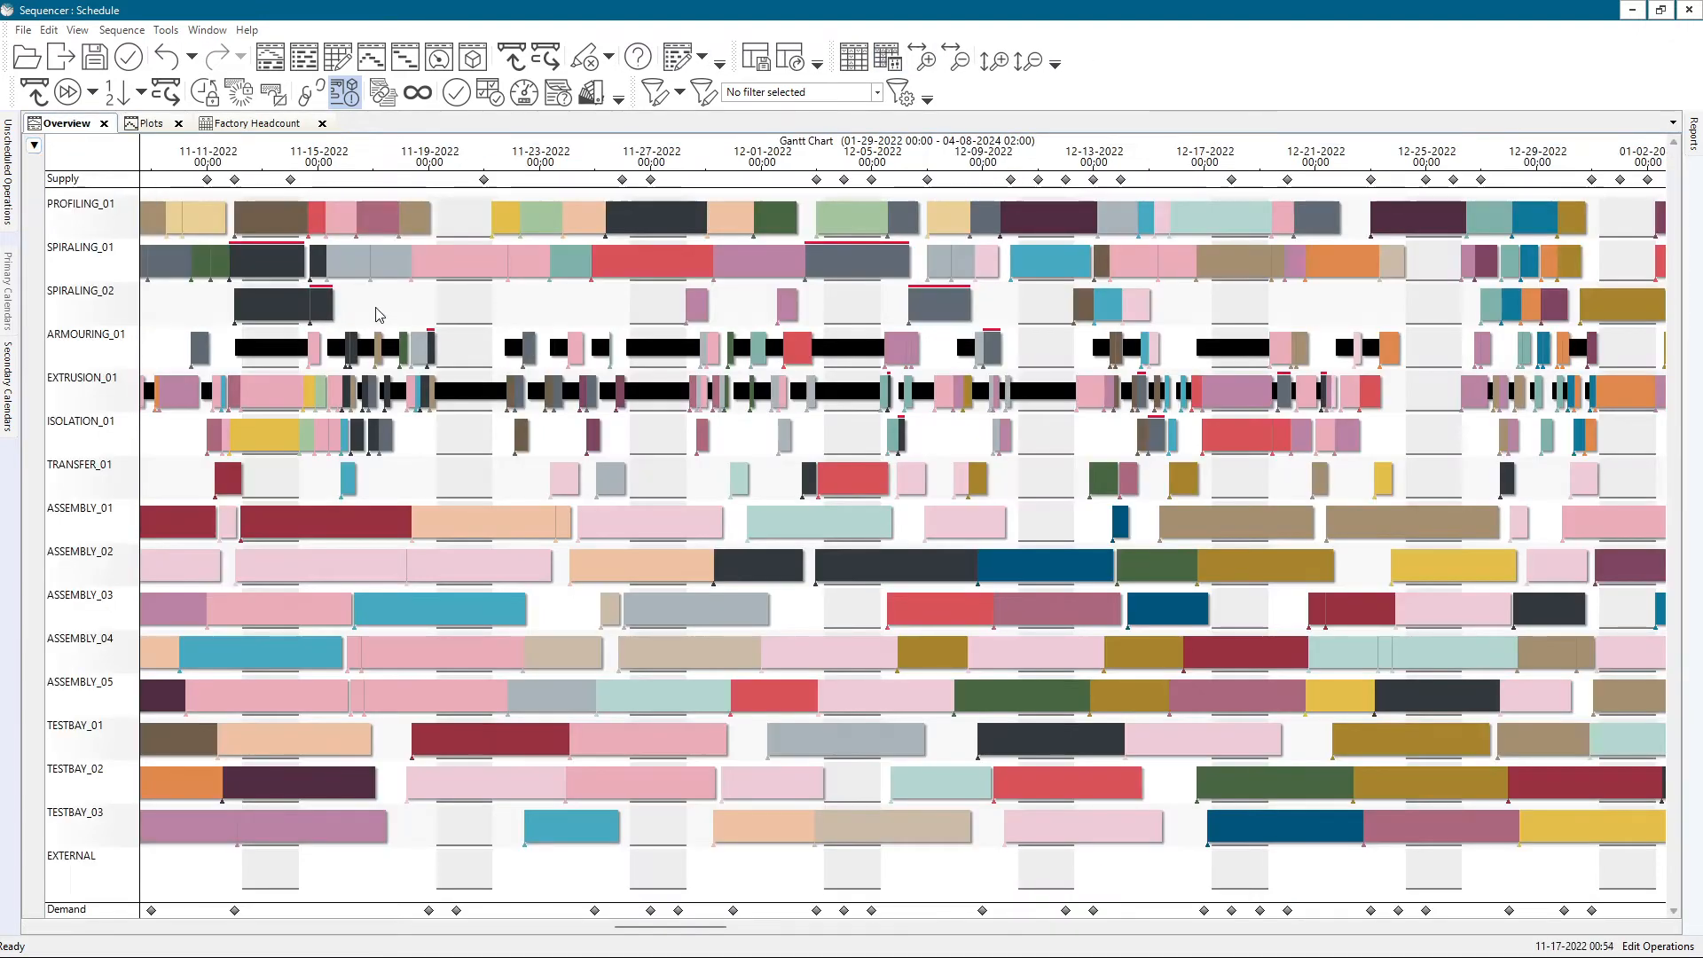
drag(346, 308, 561, 328)
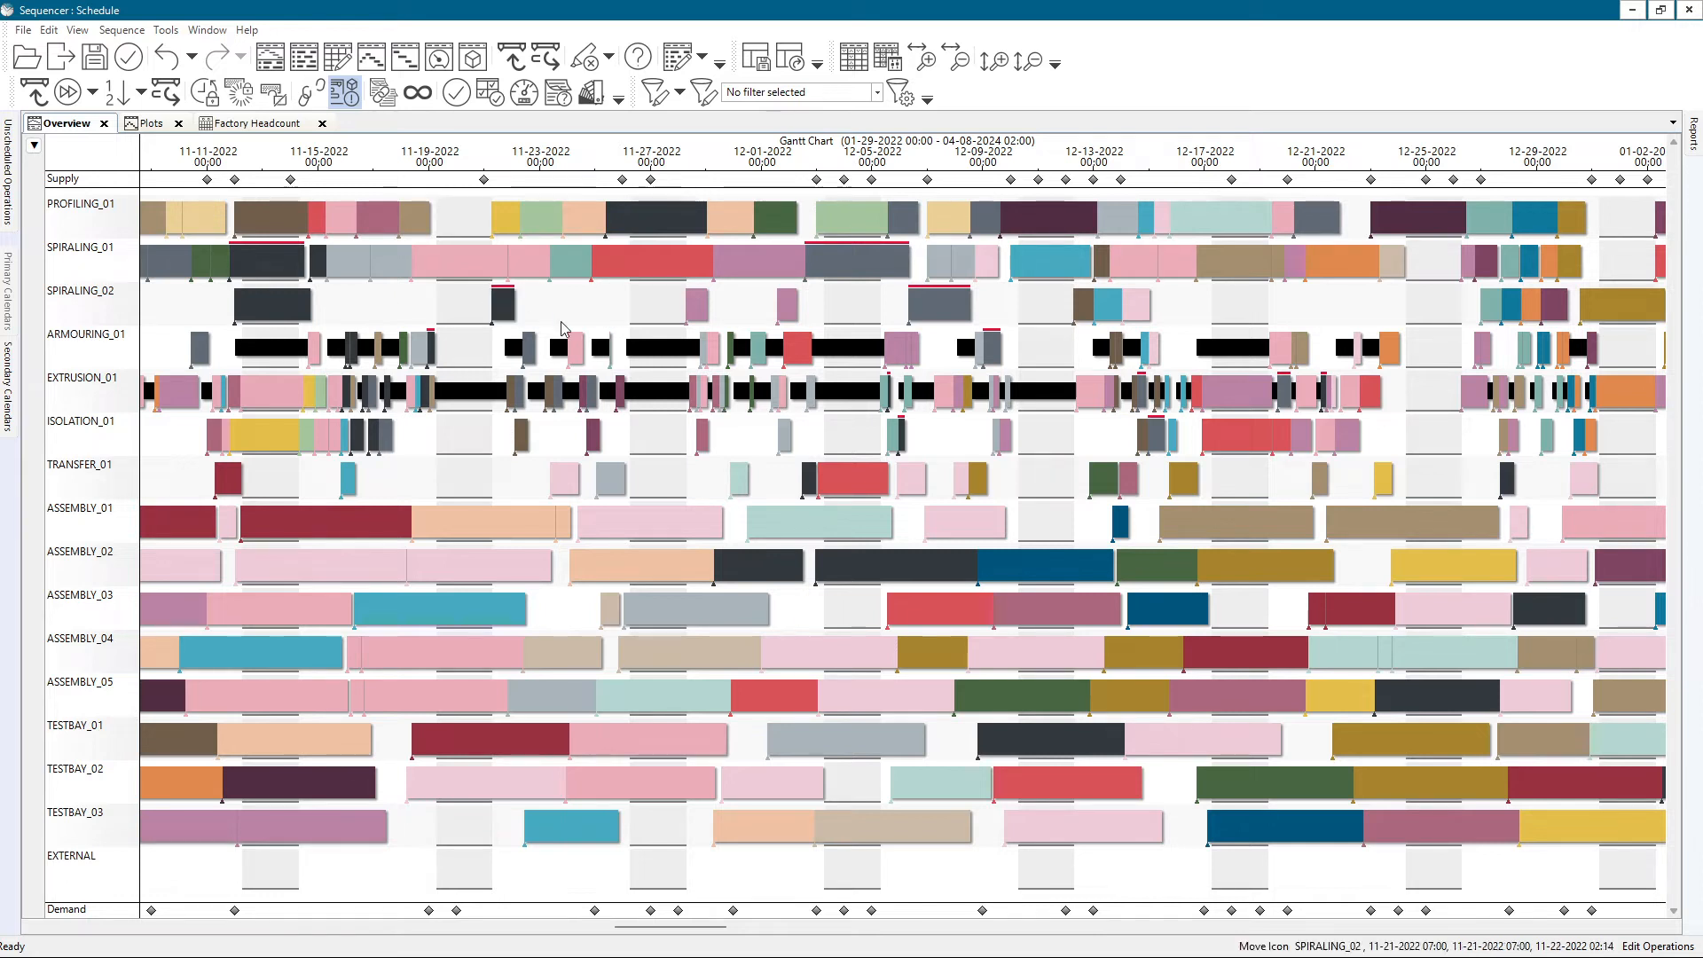
Suppress secondary resource constraint warnings in the Sequencer warning options.
click(164, 31)
click(204, 301)
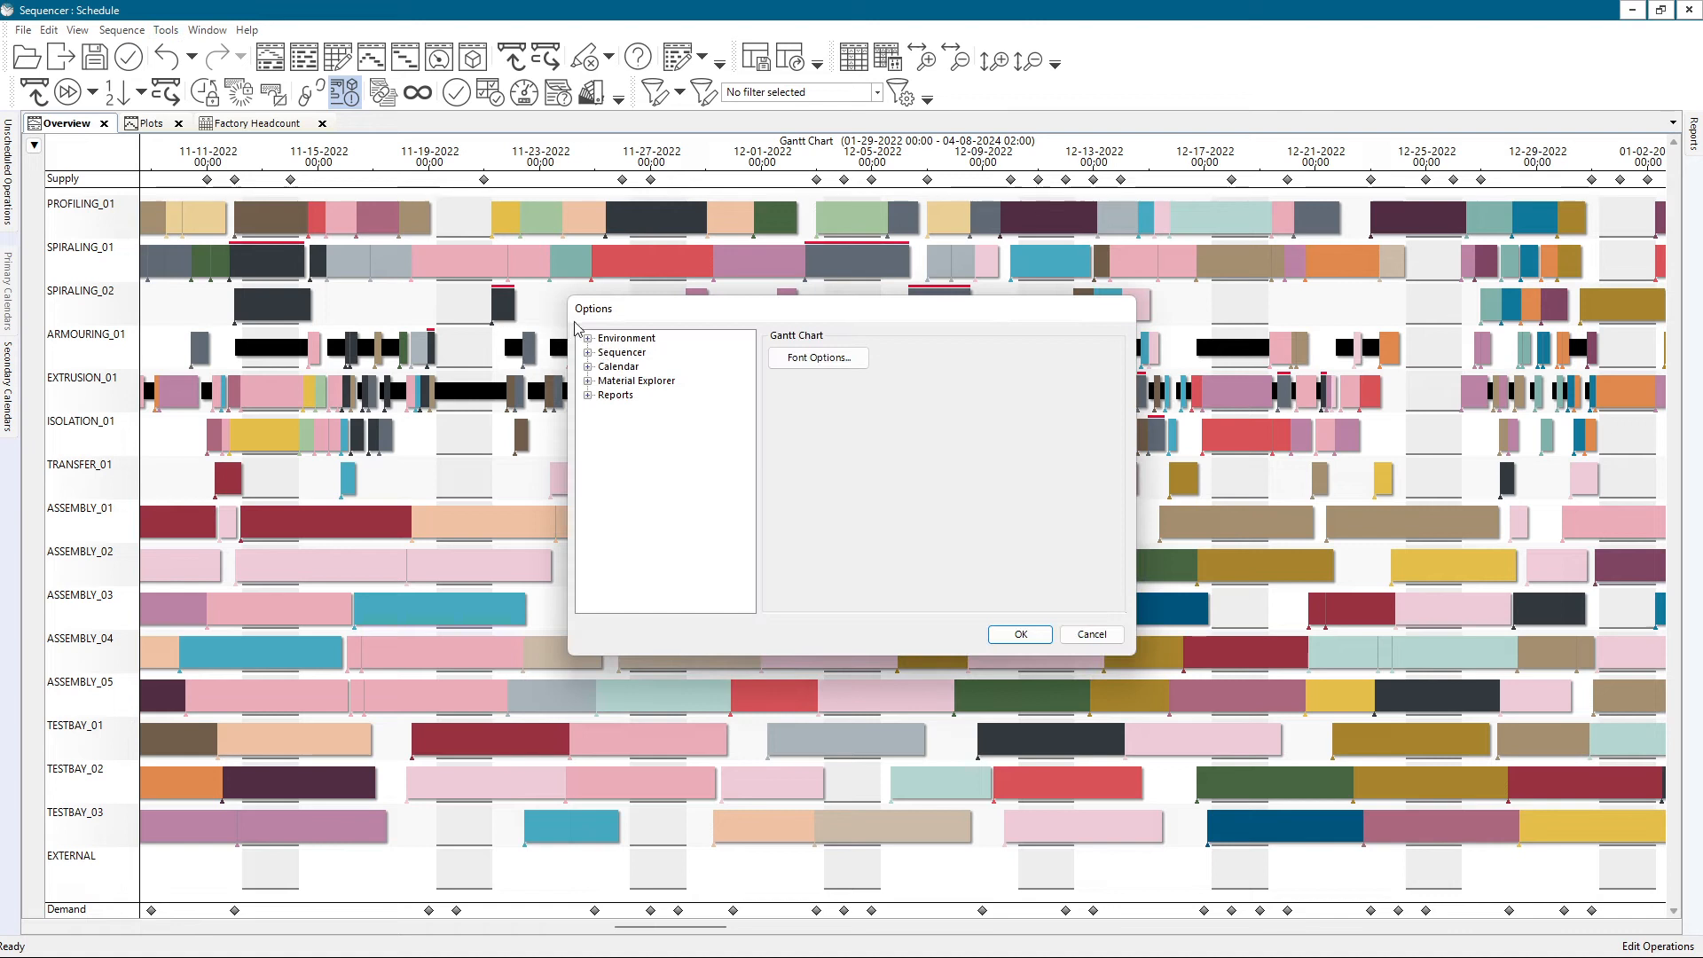
click(588, 353)
click(637, 367)
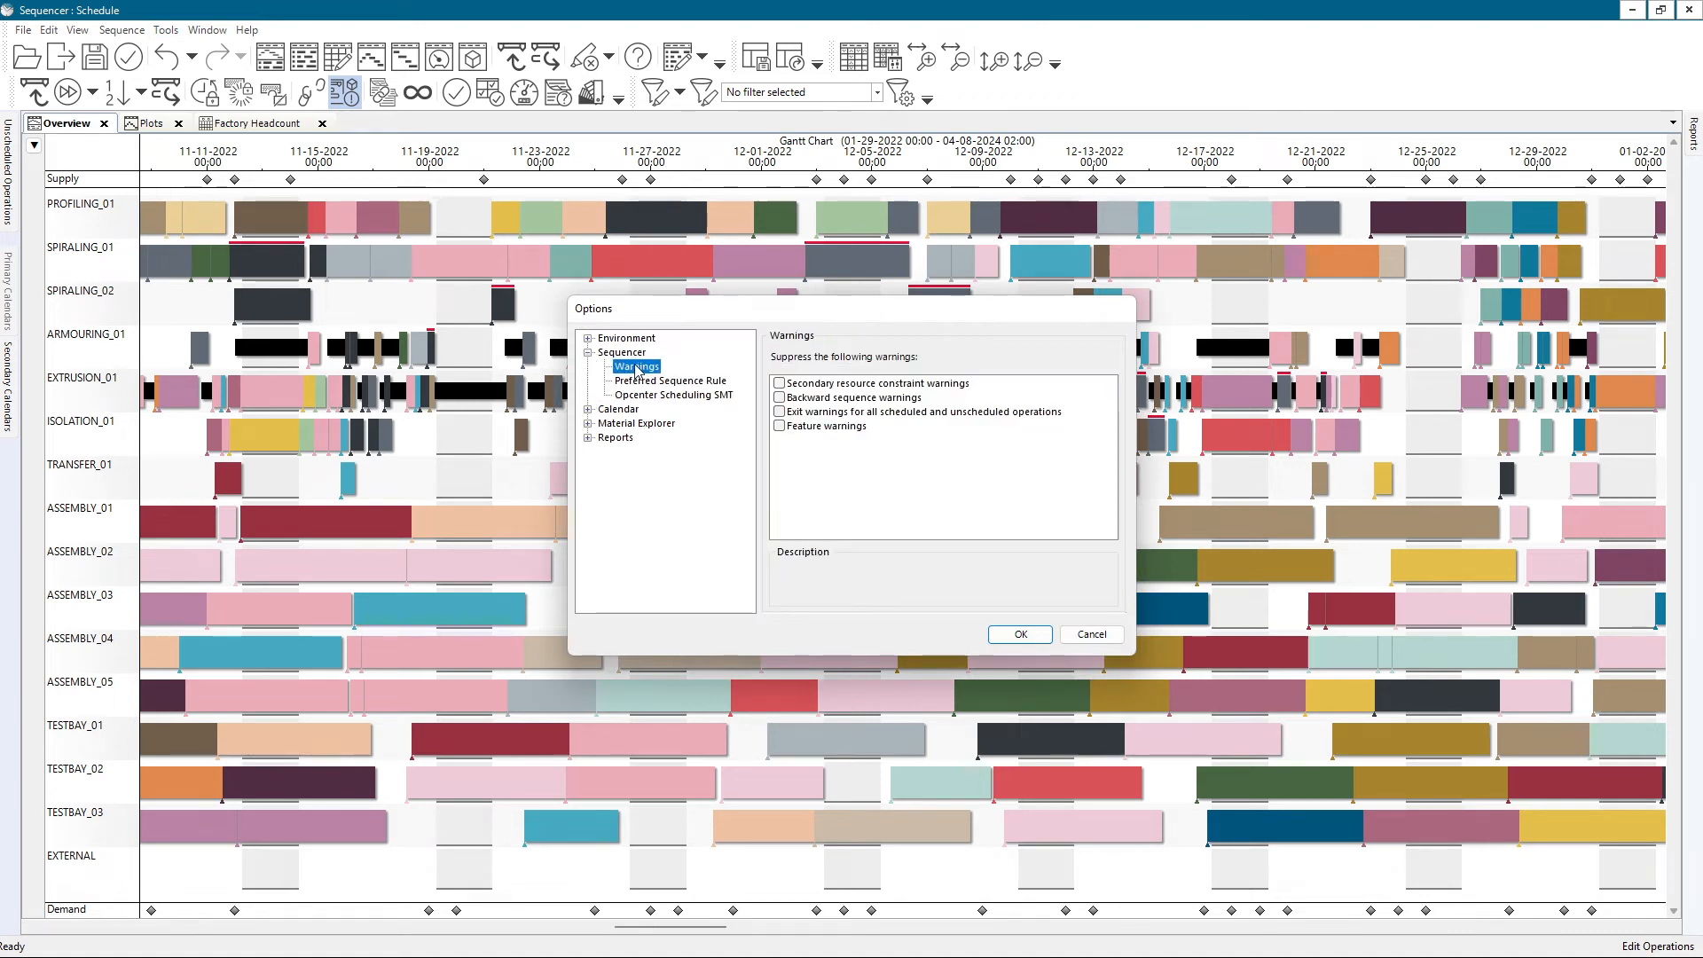
click(781, 383)
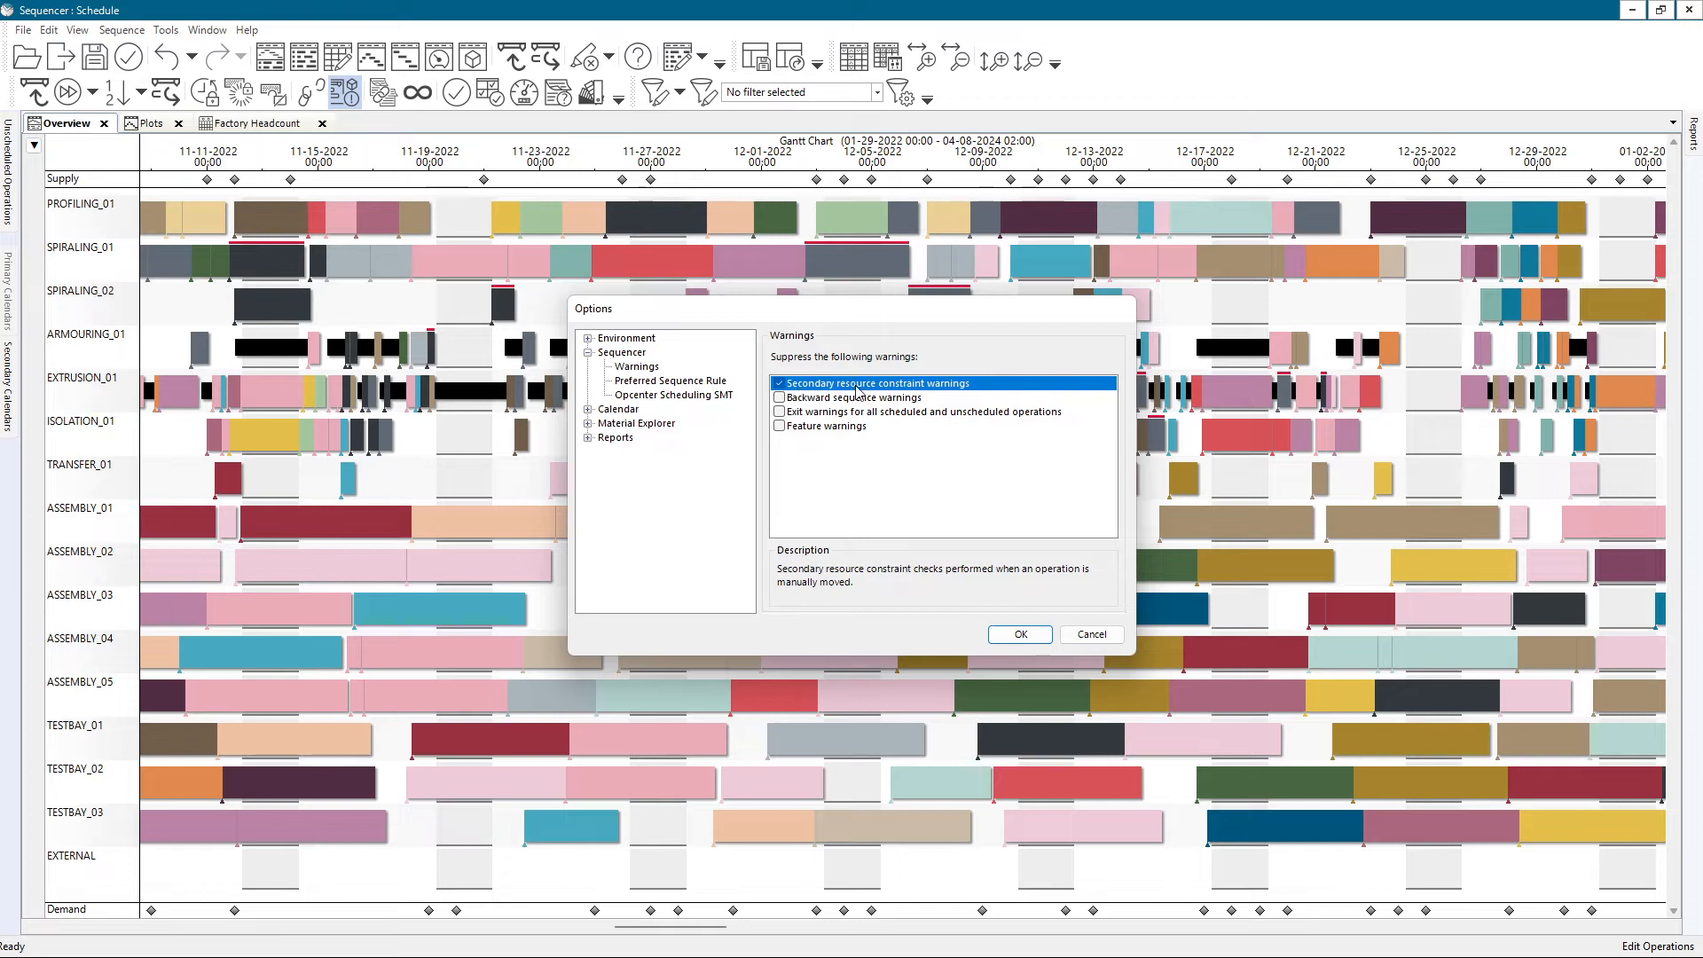
click(1026, 635)
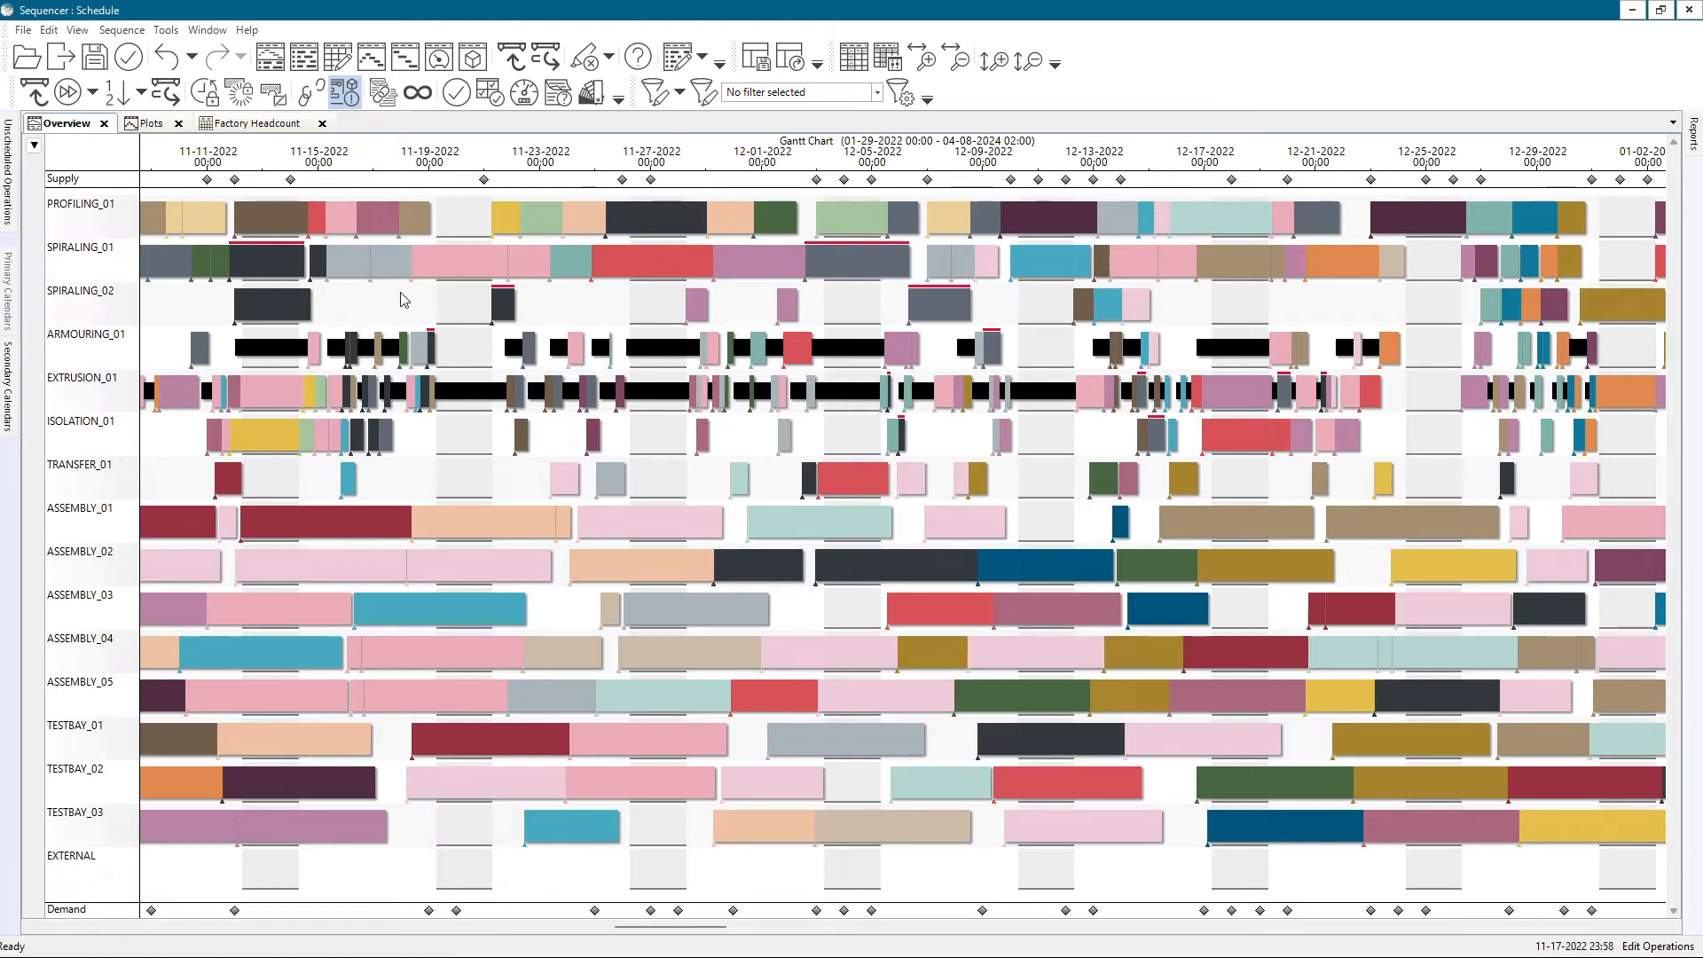
Enable the check on the Factory Headcount usage plot.
click(261, 126)
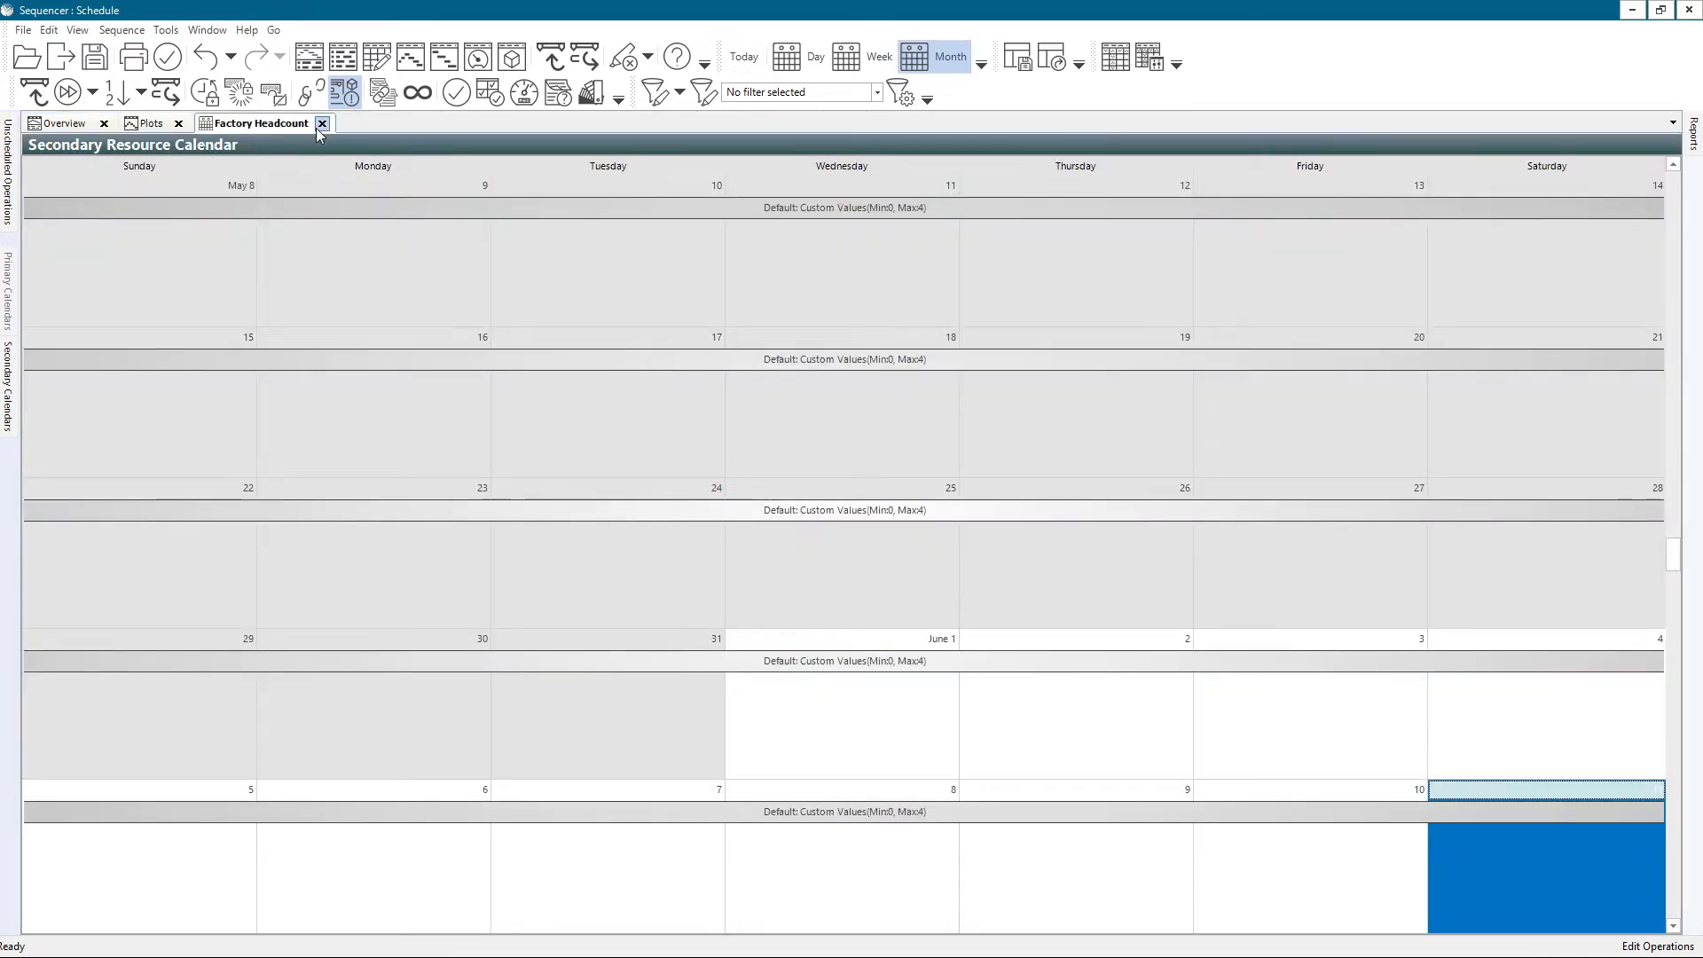
click(149, 124)
right_click(754, 245)
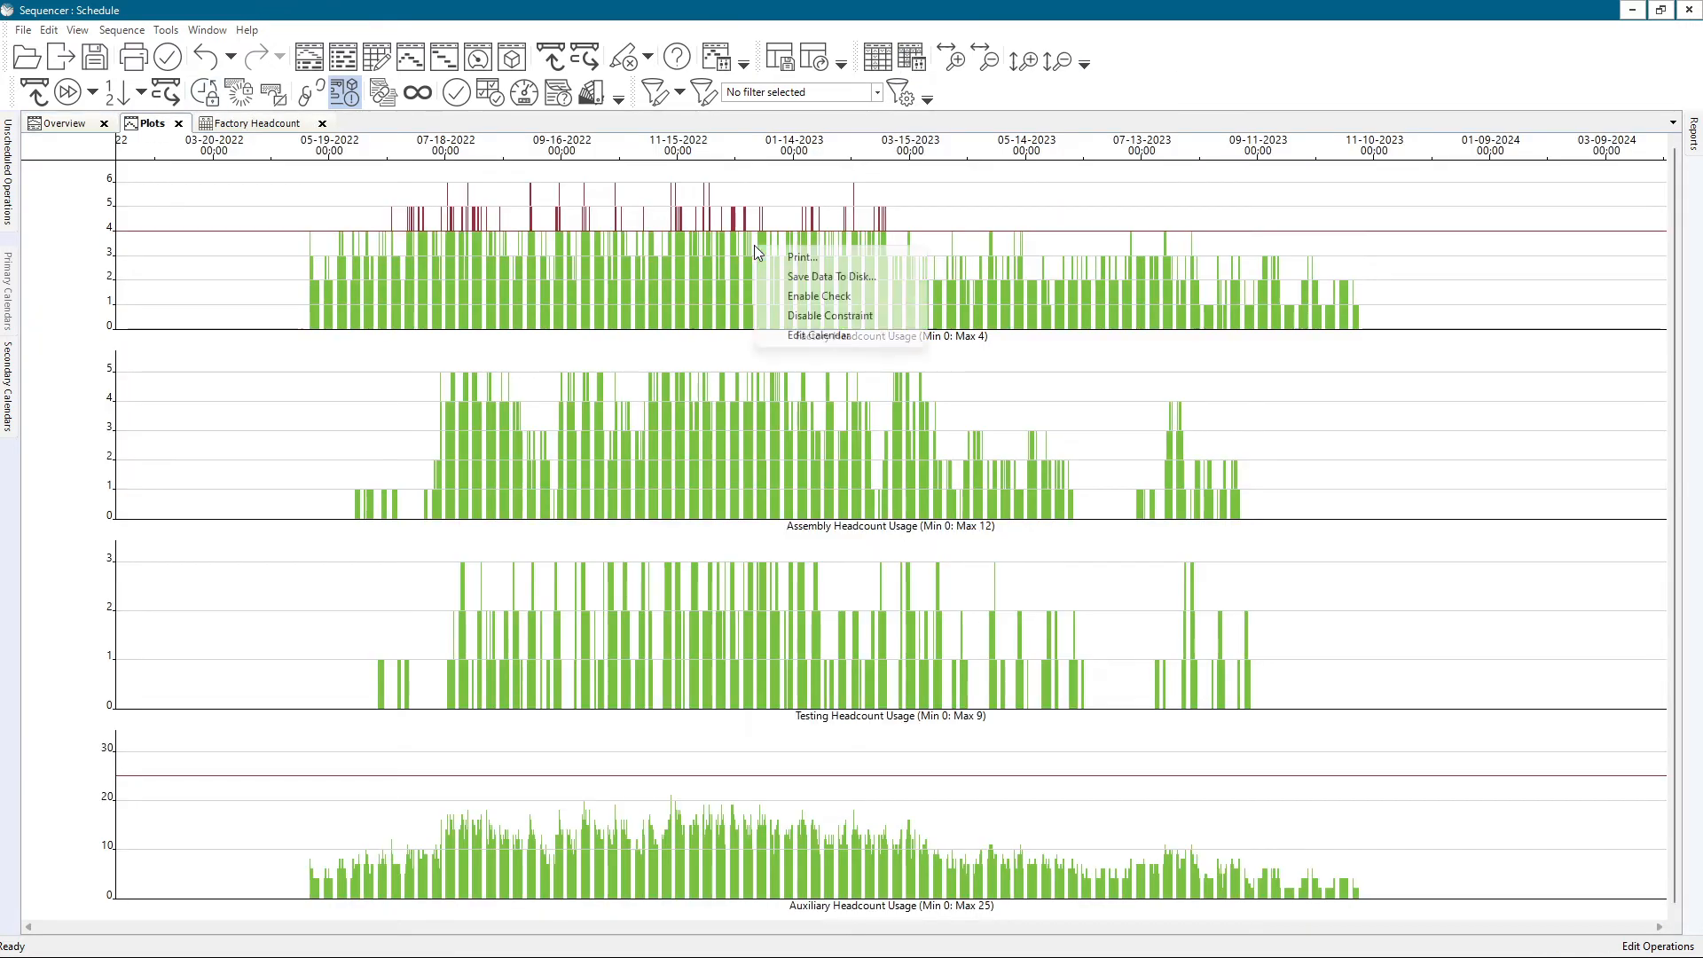
click(804, 298)
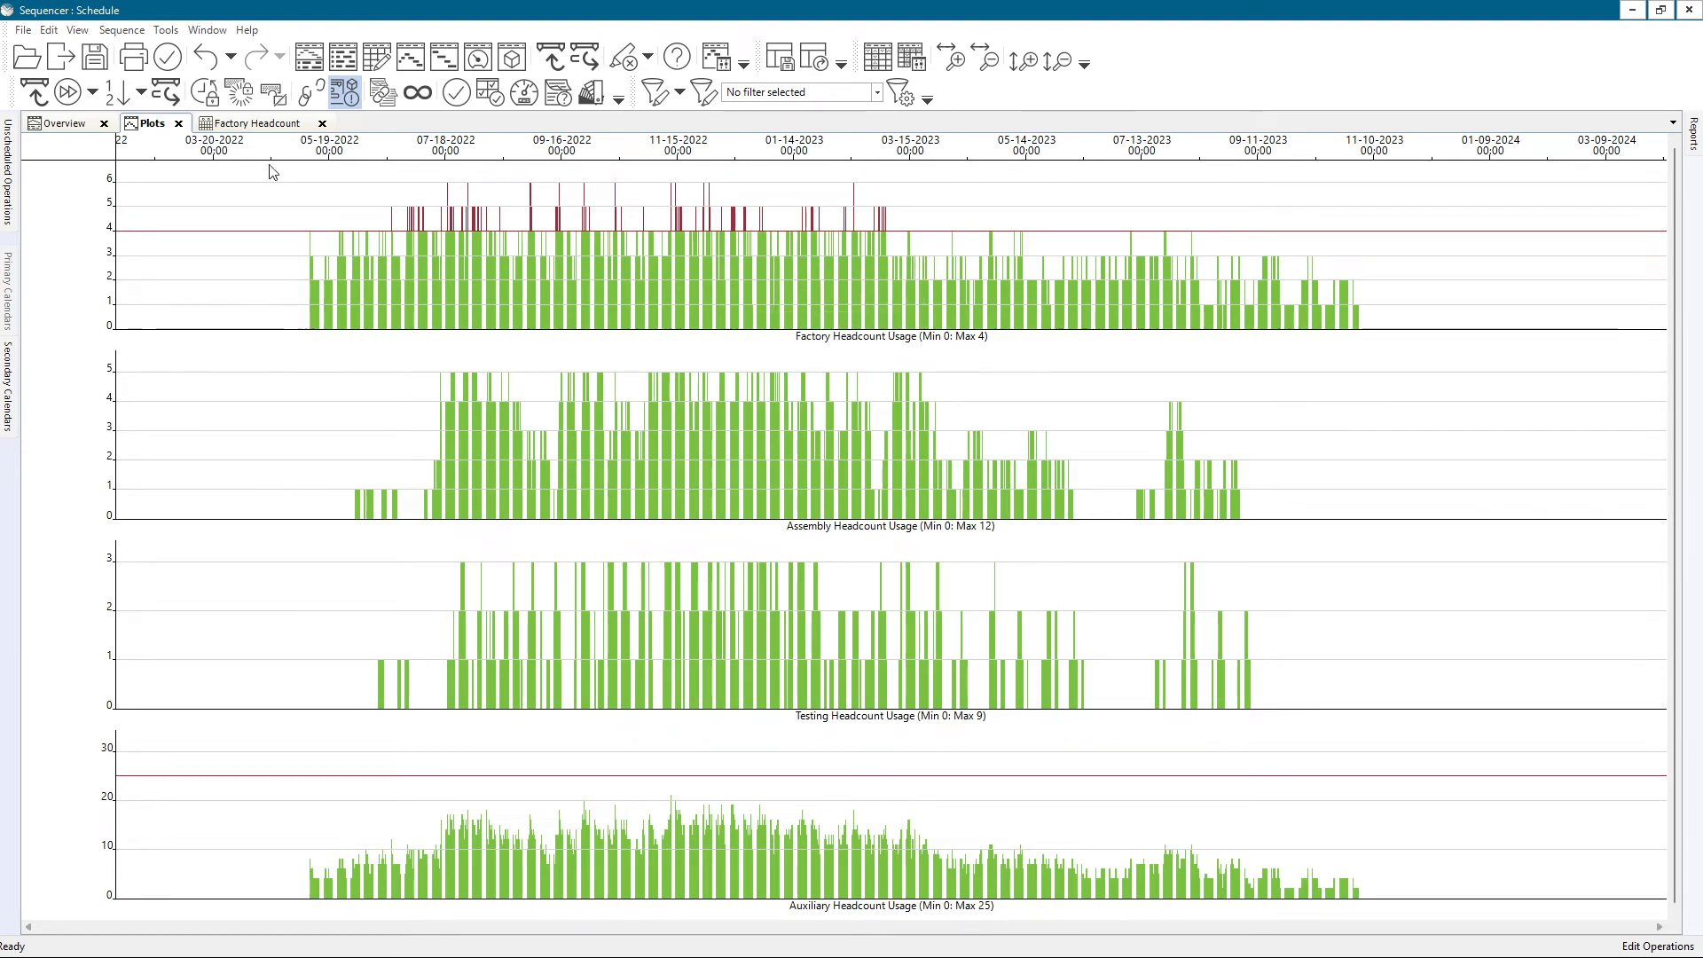
Move the SPIRALING_02 operation slightly later in the Gantt chart.
click(62, 124)
mouse_move(518, 304)
mouse_down()
mouse_move(590, 310)
mouse_move(534, 306)
mouse_up()
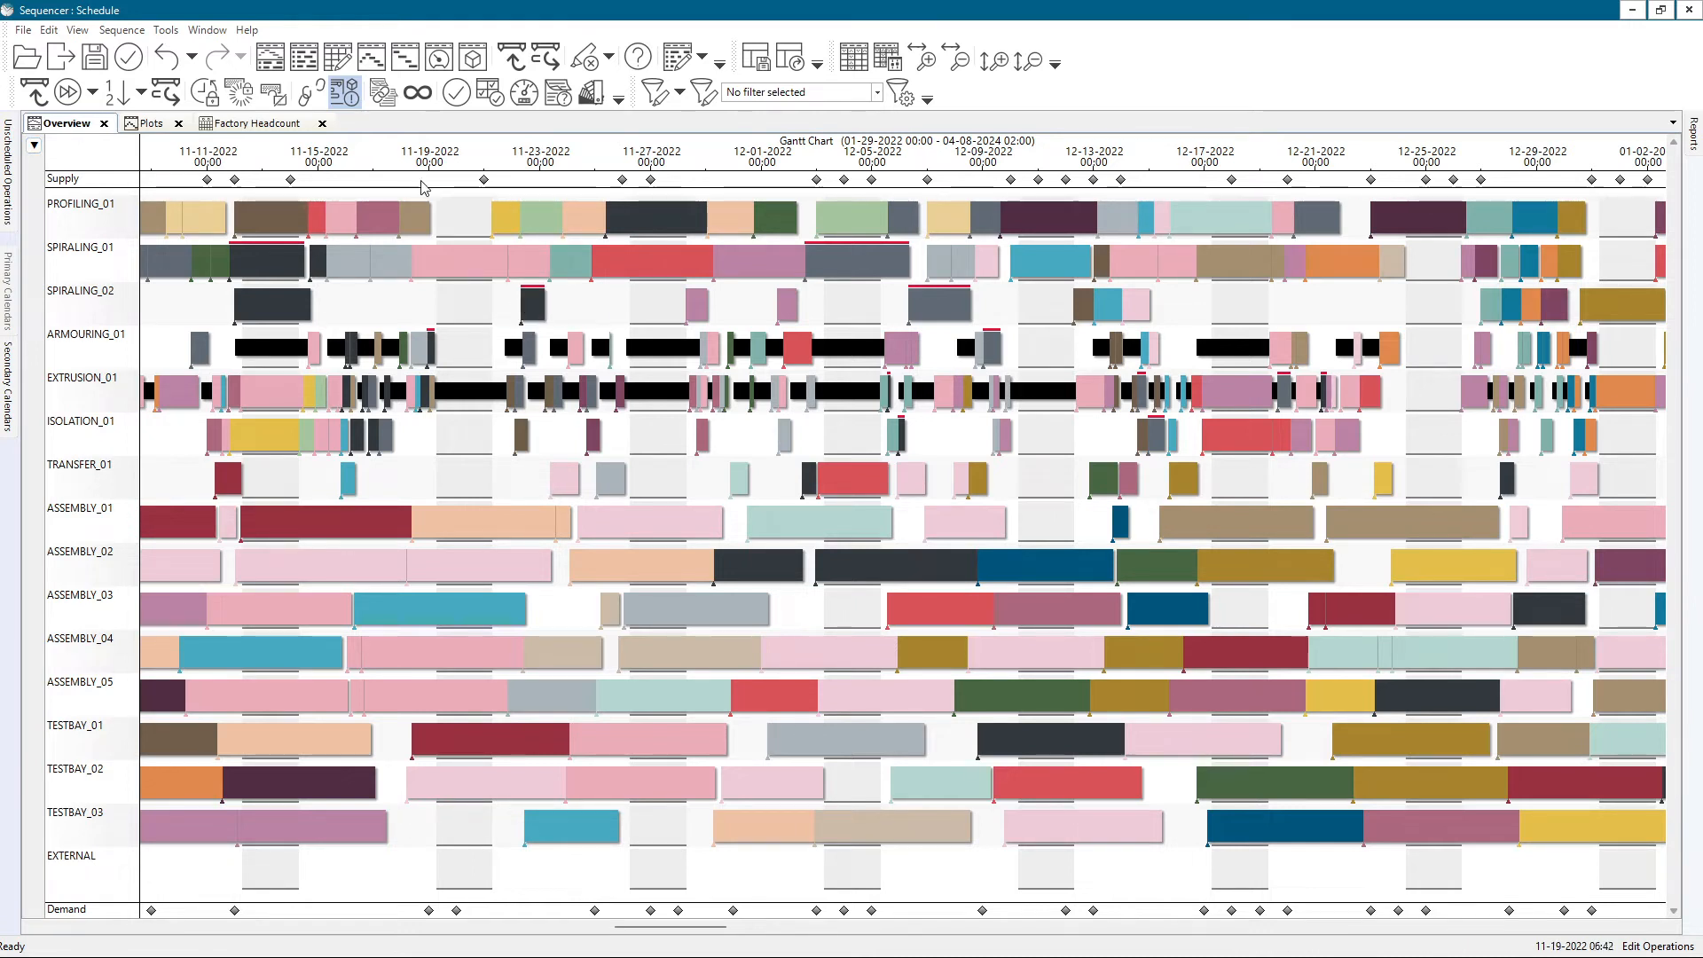
Open the Sequencer warning options to inspect the secondary resource constraint setting.
click(166, 29)
click(200, 309)
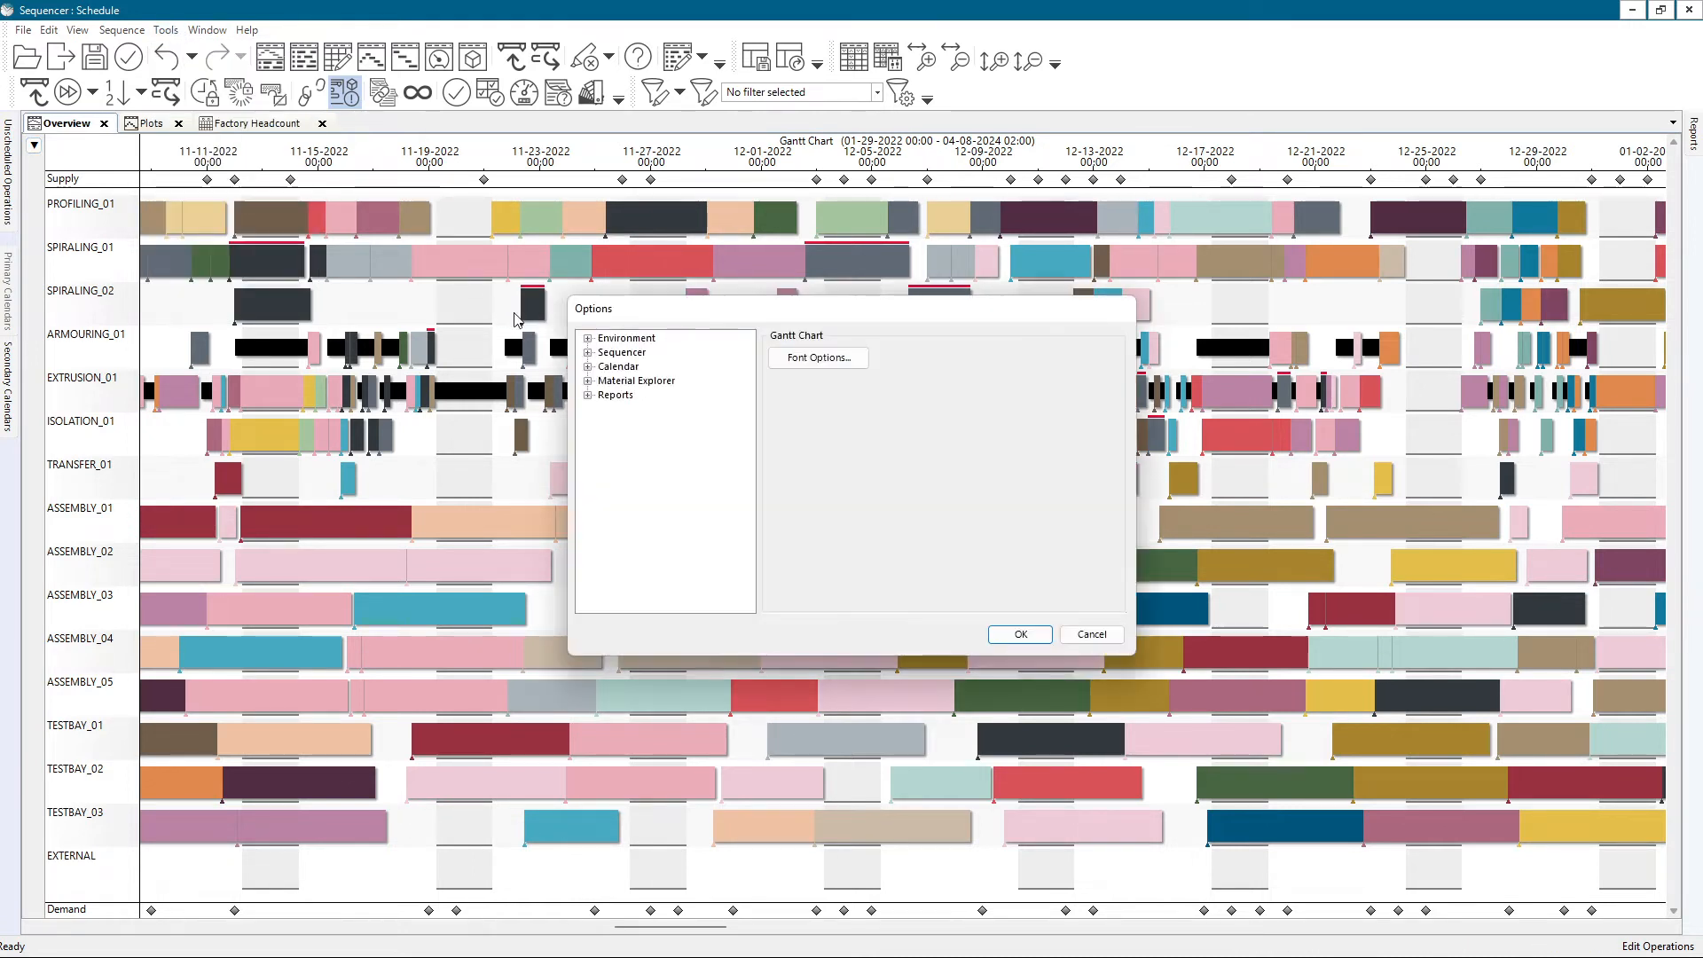
click(652, 368)
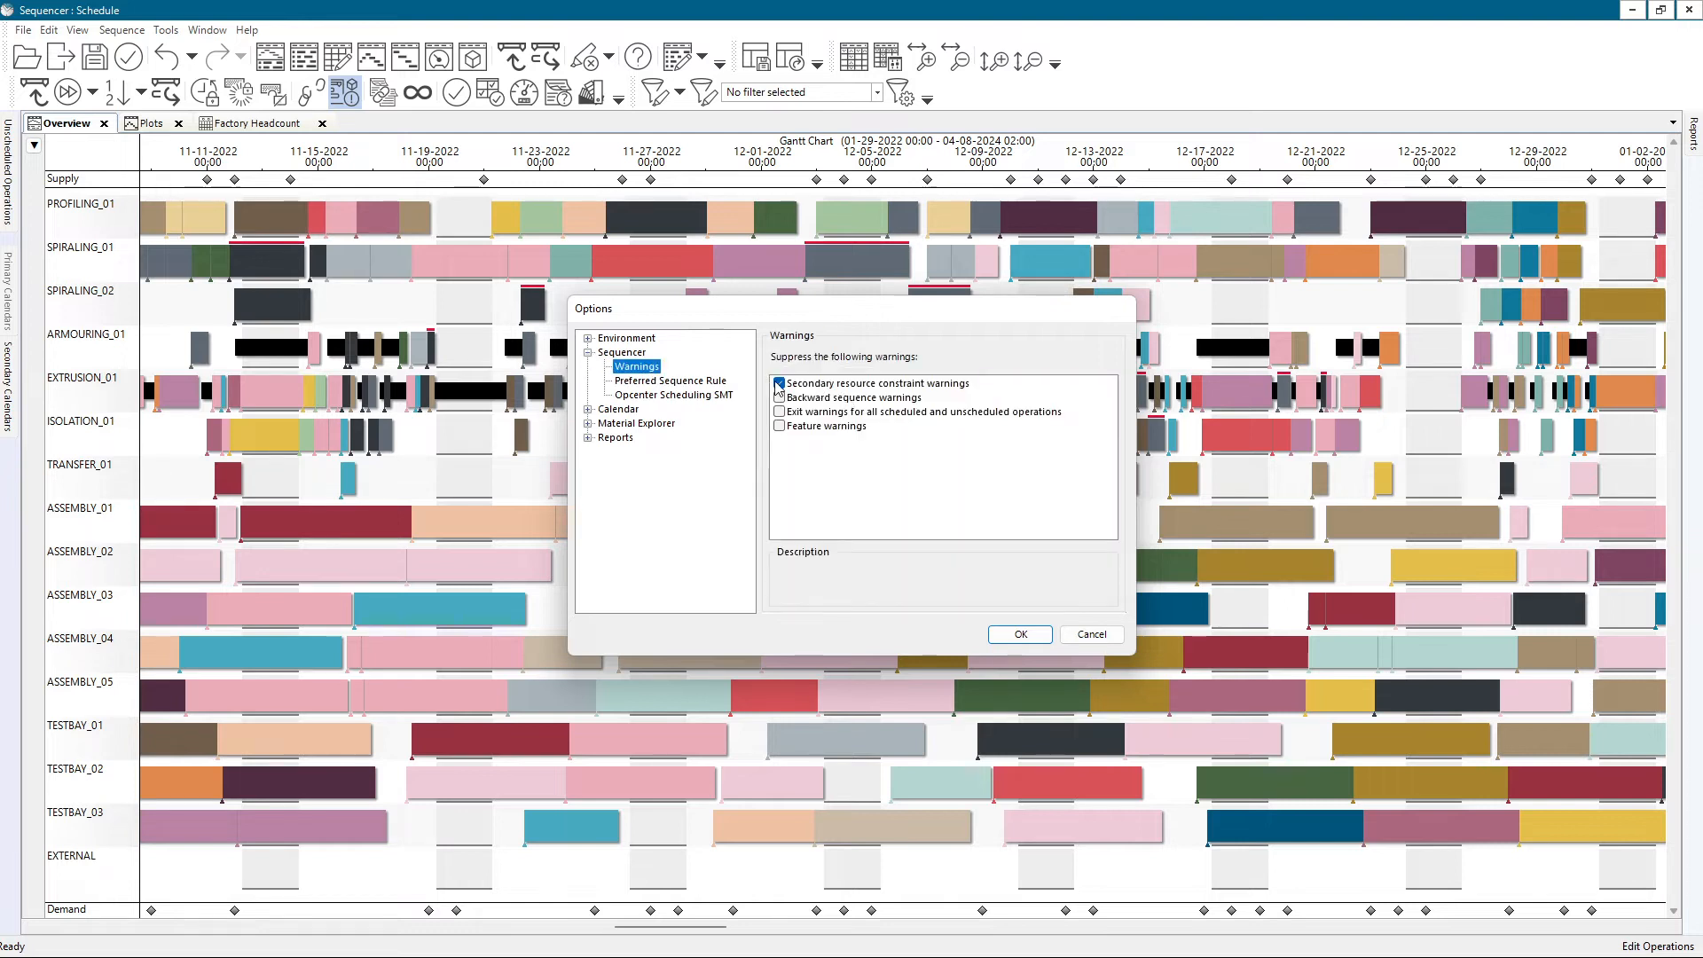
key(Escape)
Move the SPIRALING_02 operation a little later and keep it despite the headcount warnings.
drag(537, 303, 550, 308)
click(903, 559)
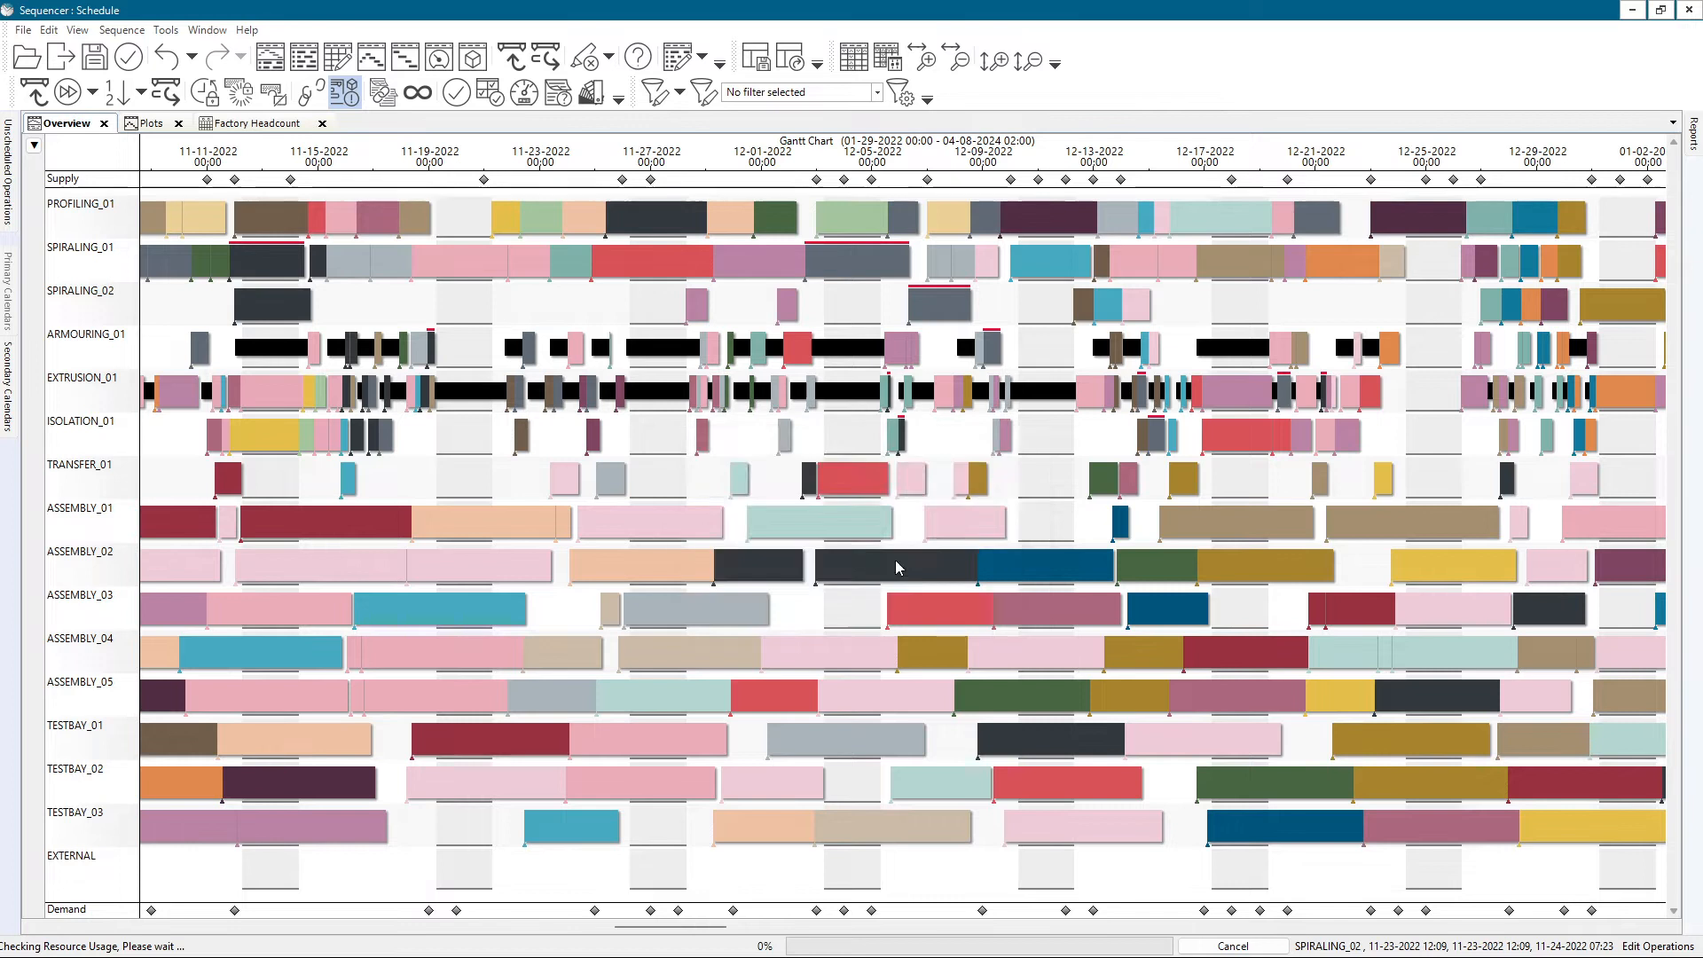
click(946, 566)
click(947, 572)
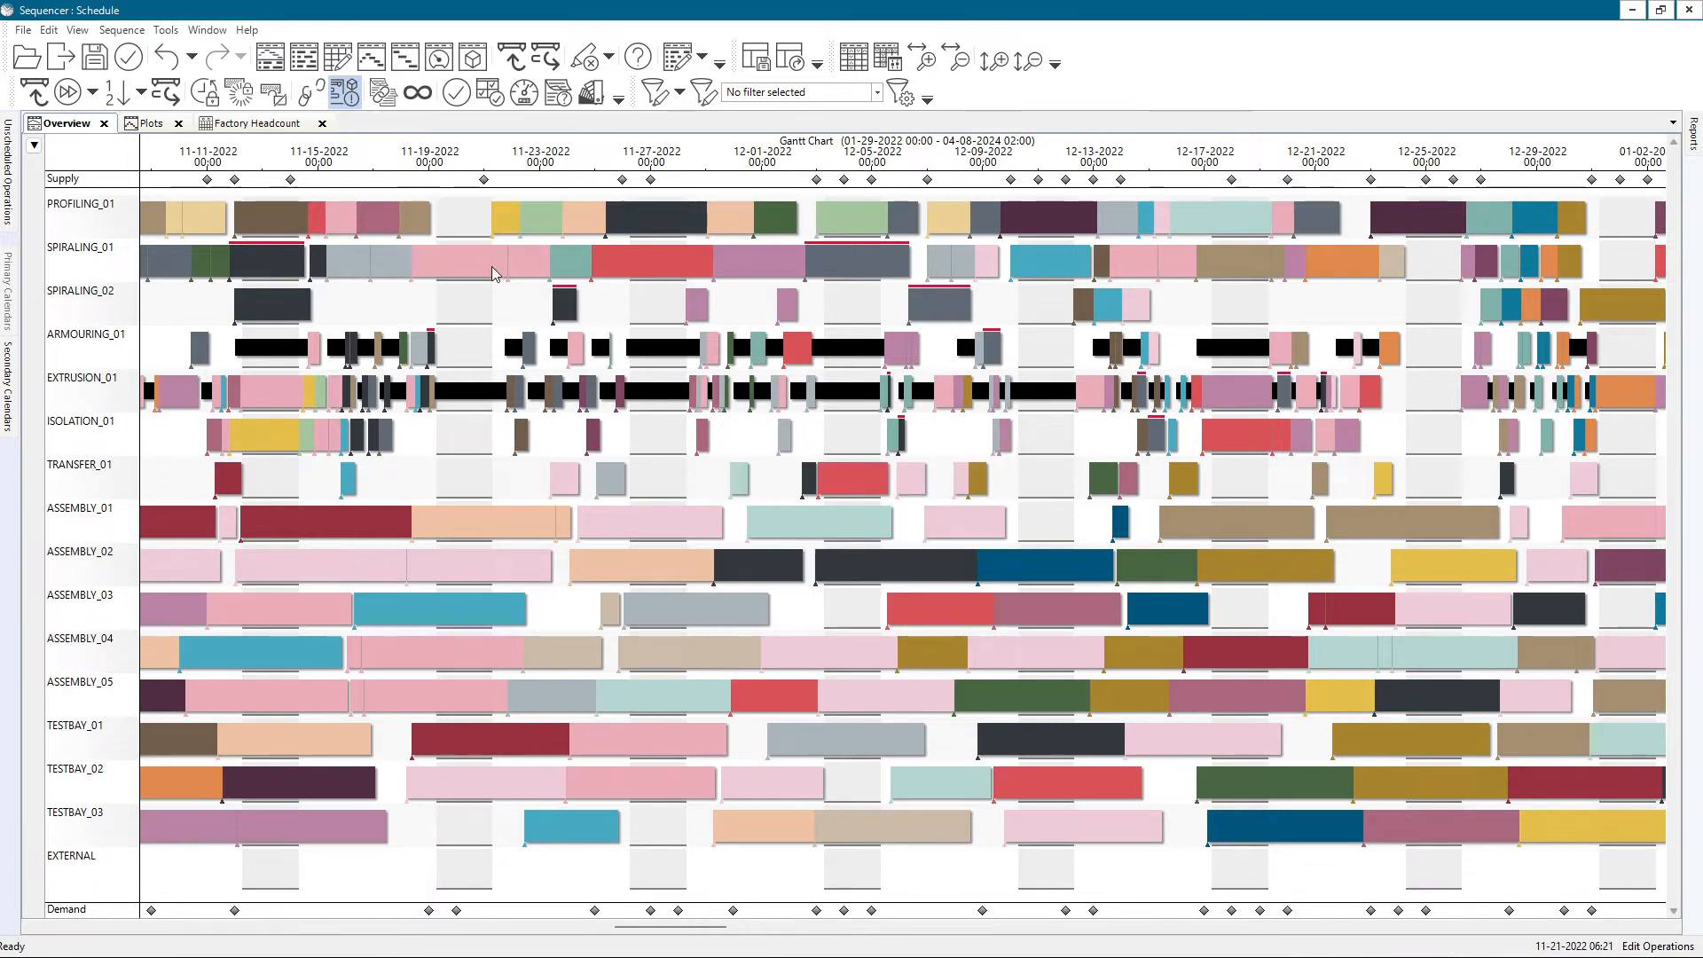
click(153, 123)
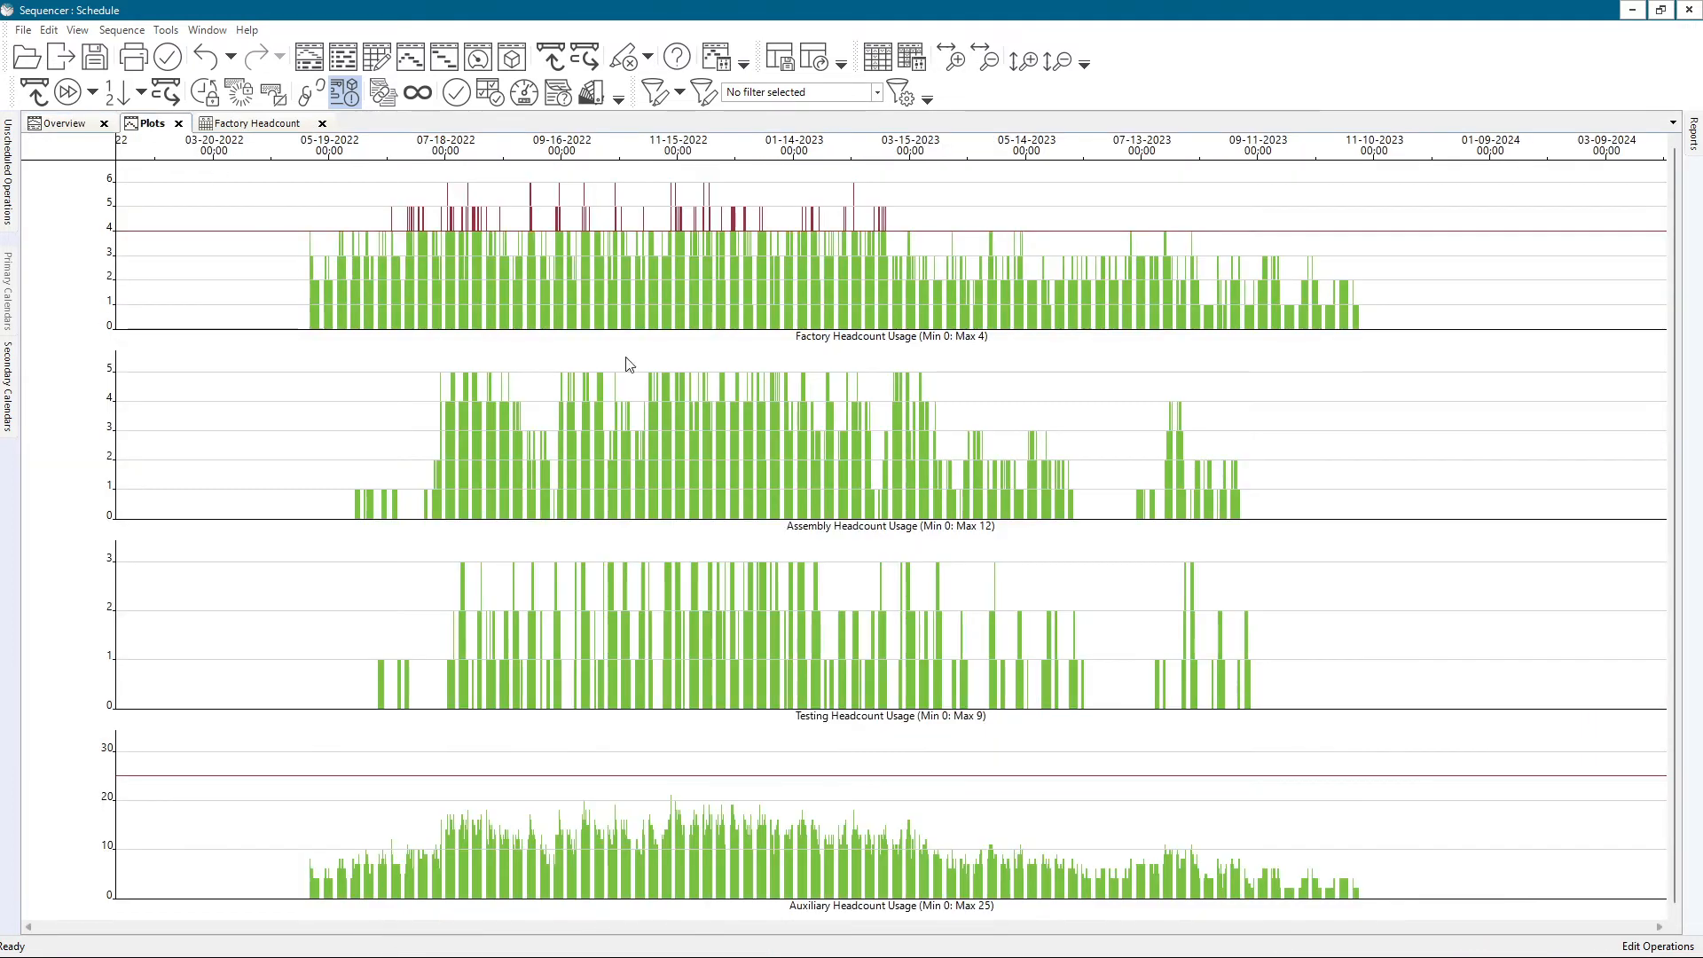
right_click(693, 269)
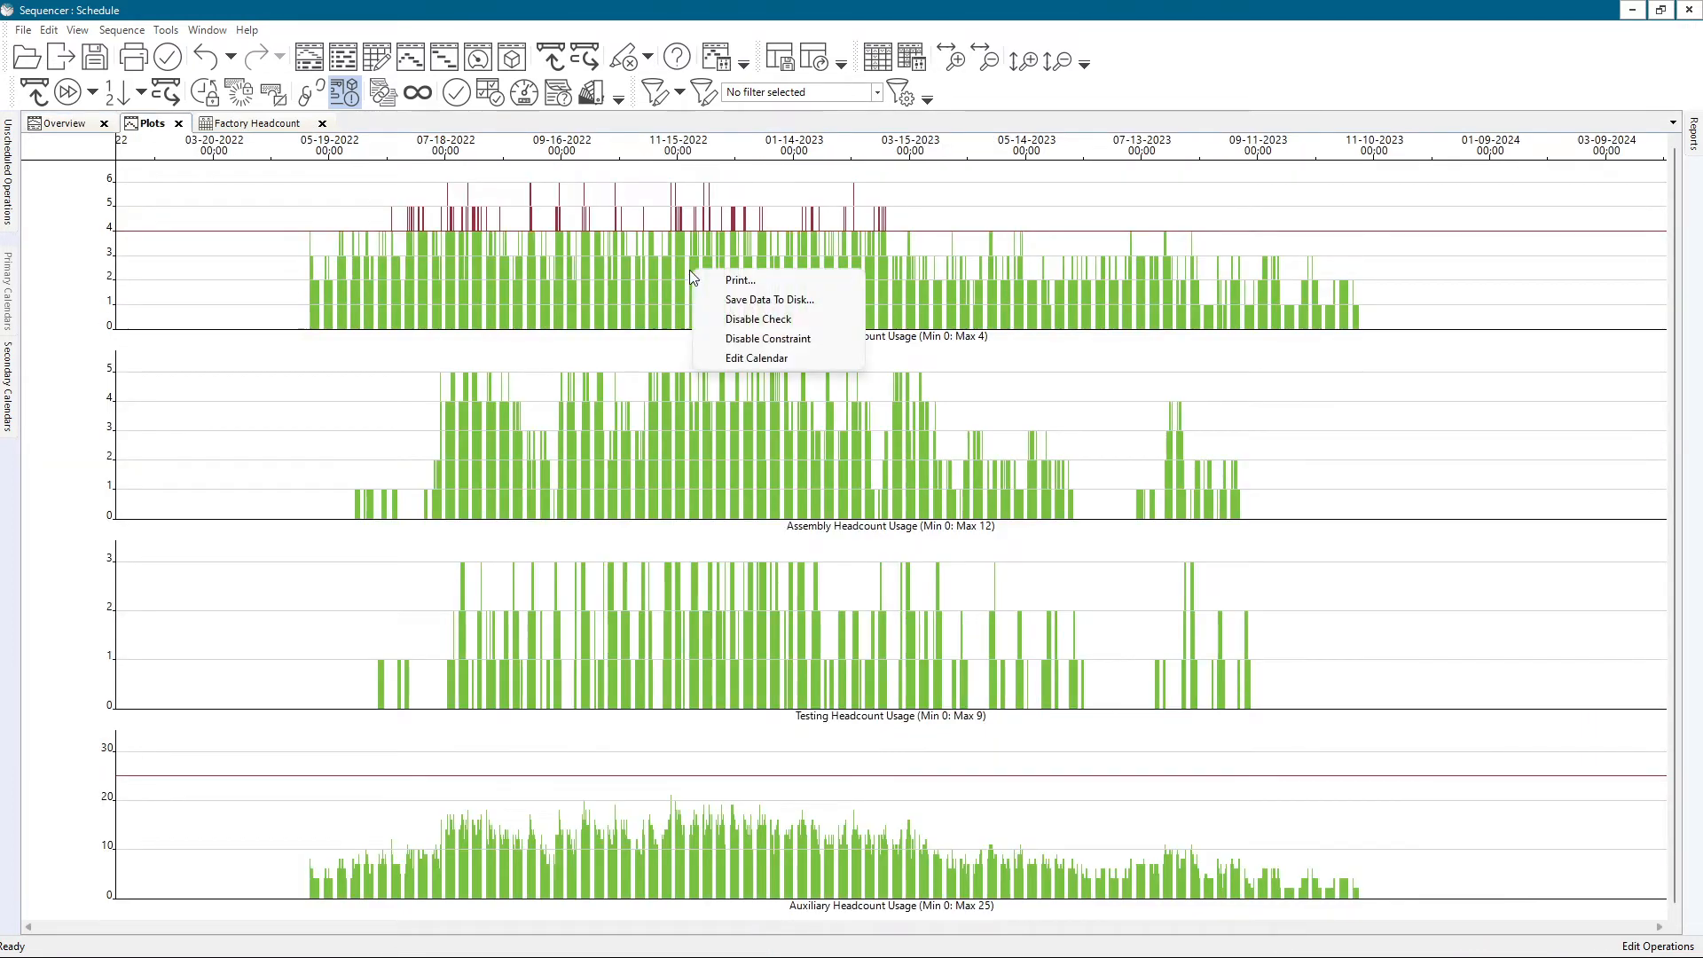
click(509, 263)
right_click(620, 268)
click(484, 206)
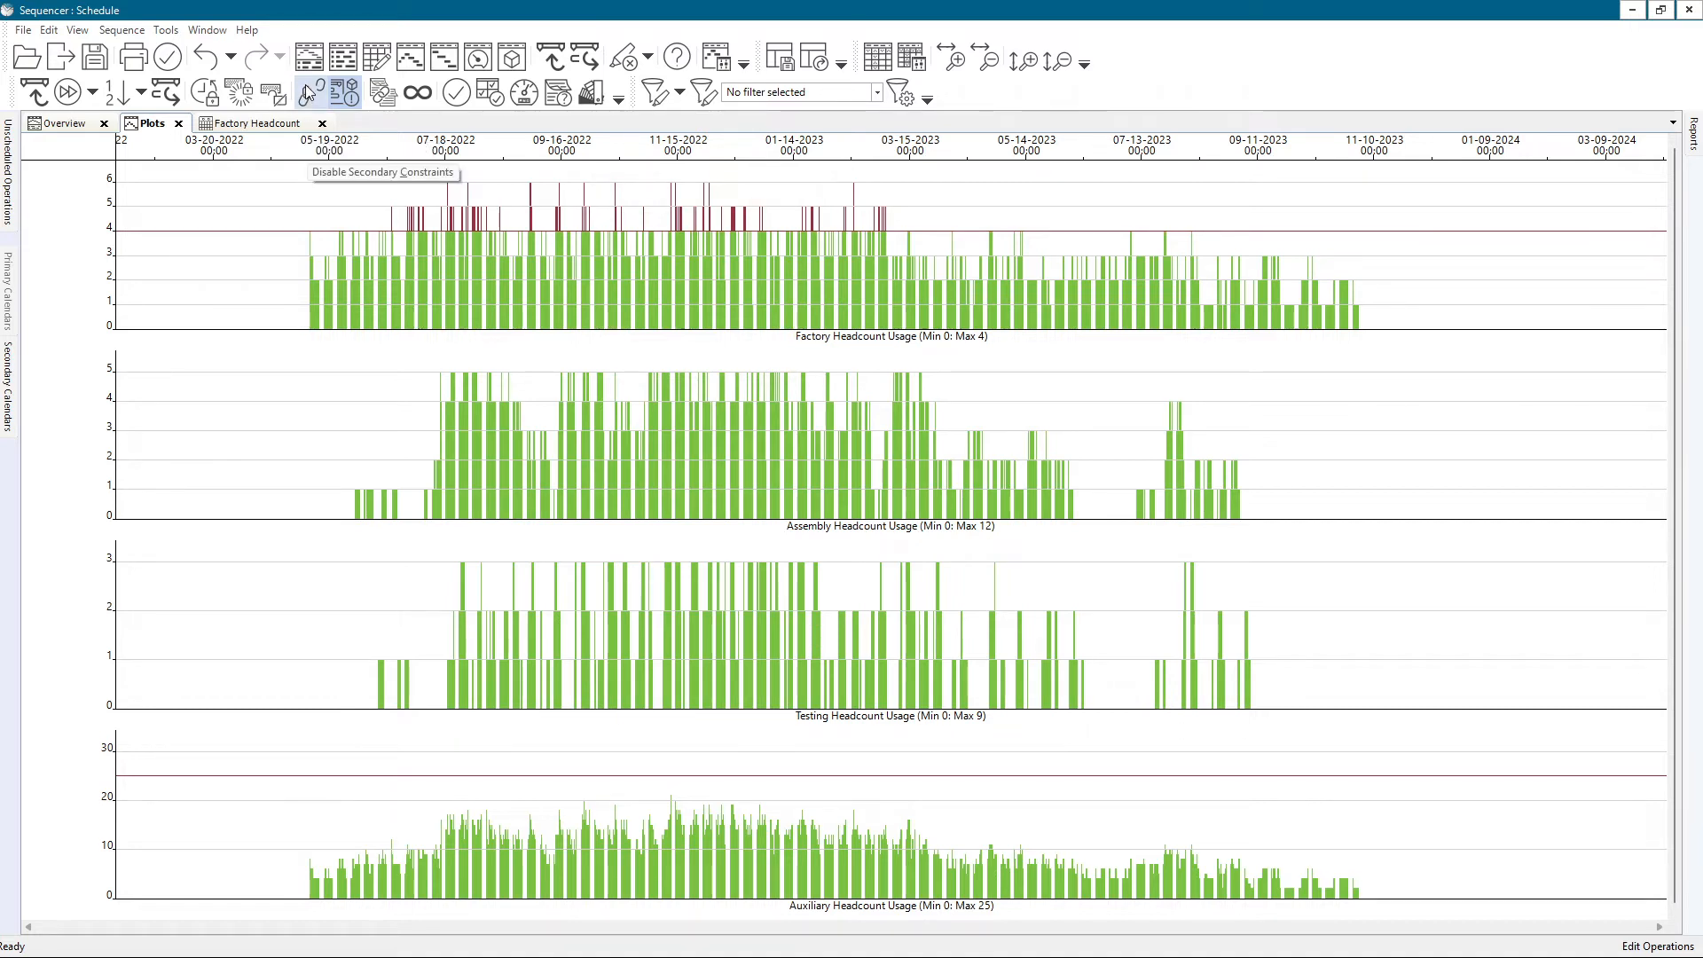
Unschedule all operations and forward-sequence them by due date.
click(35, 94)
click(121, 31)
mouse_move(142, 57)
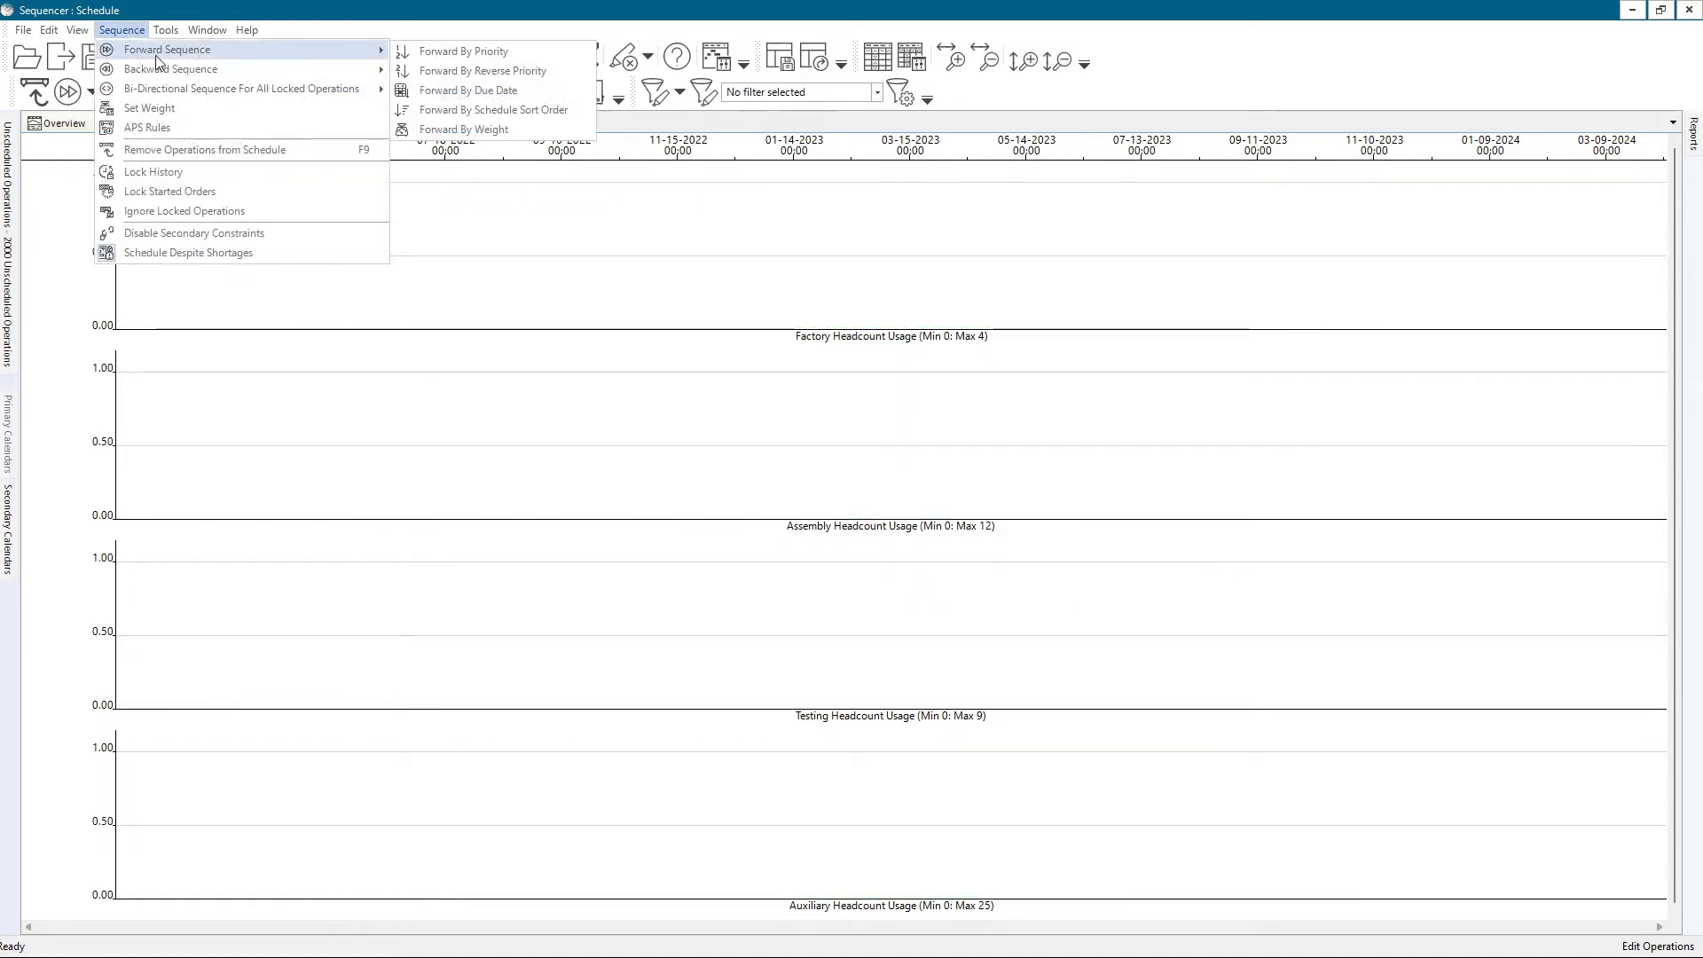
click(465, 90)
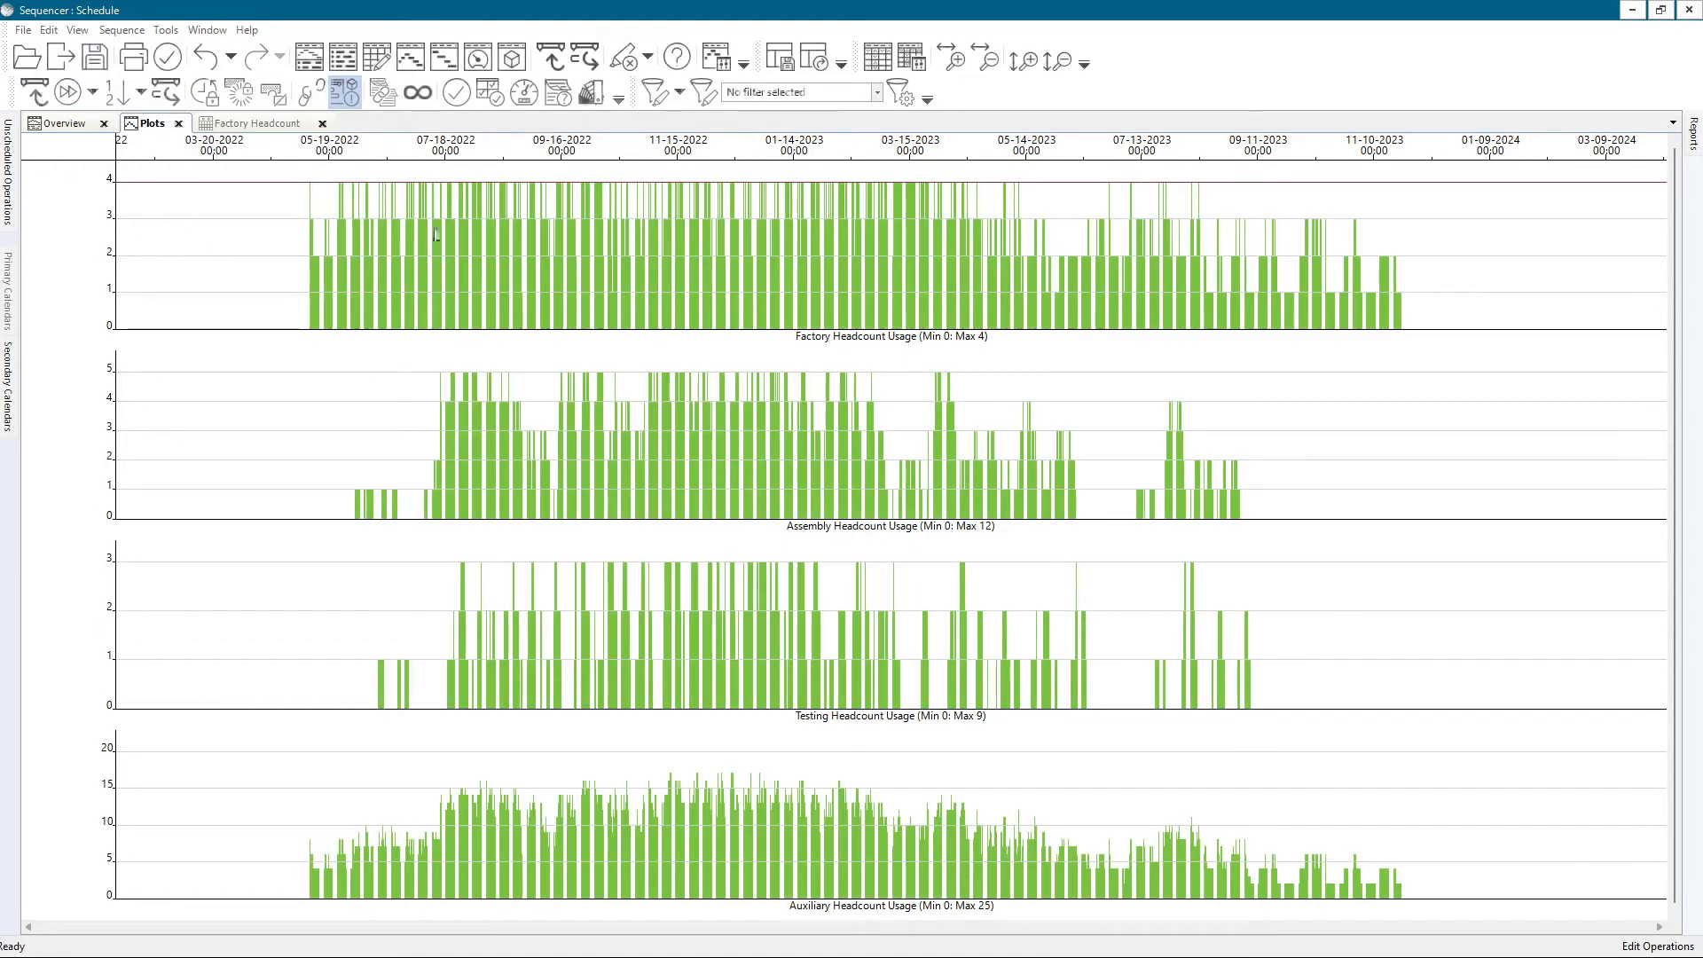
Disable the Factory Headcount constraint from its usage plot.
right_click(859, 271)
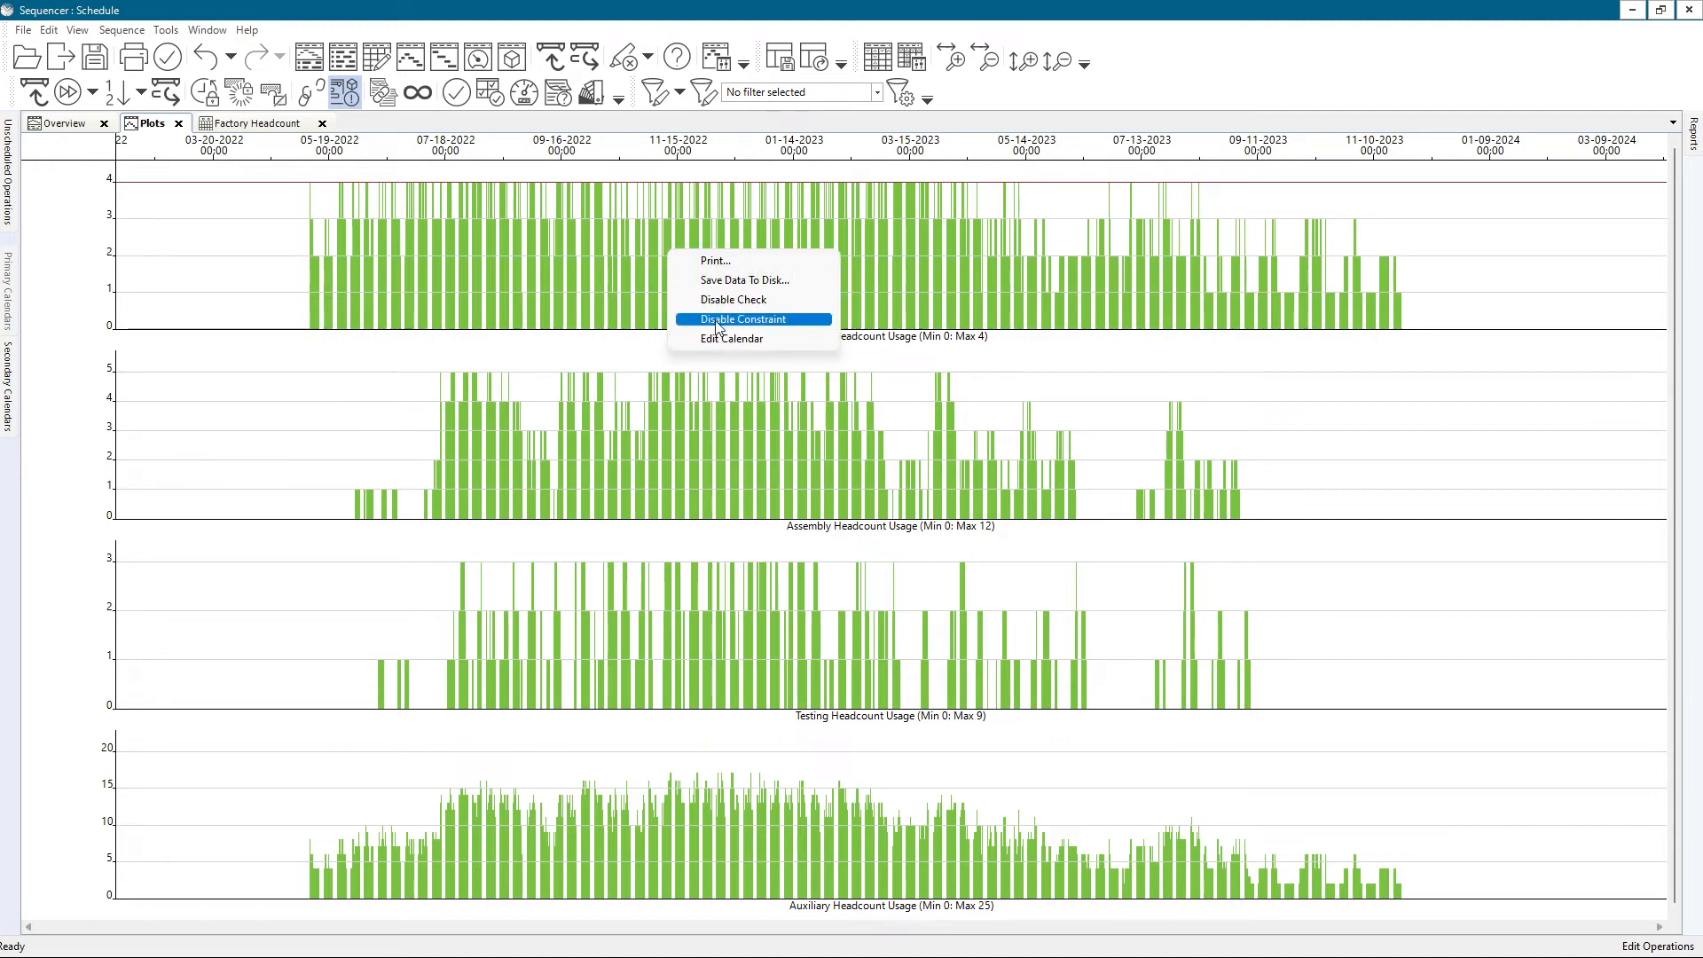
click(599, 285)
right_click(754, 263)
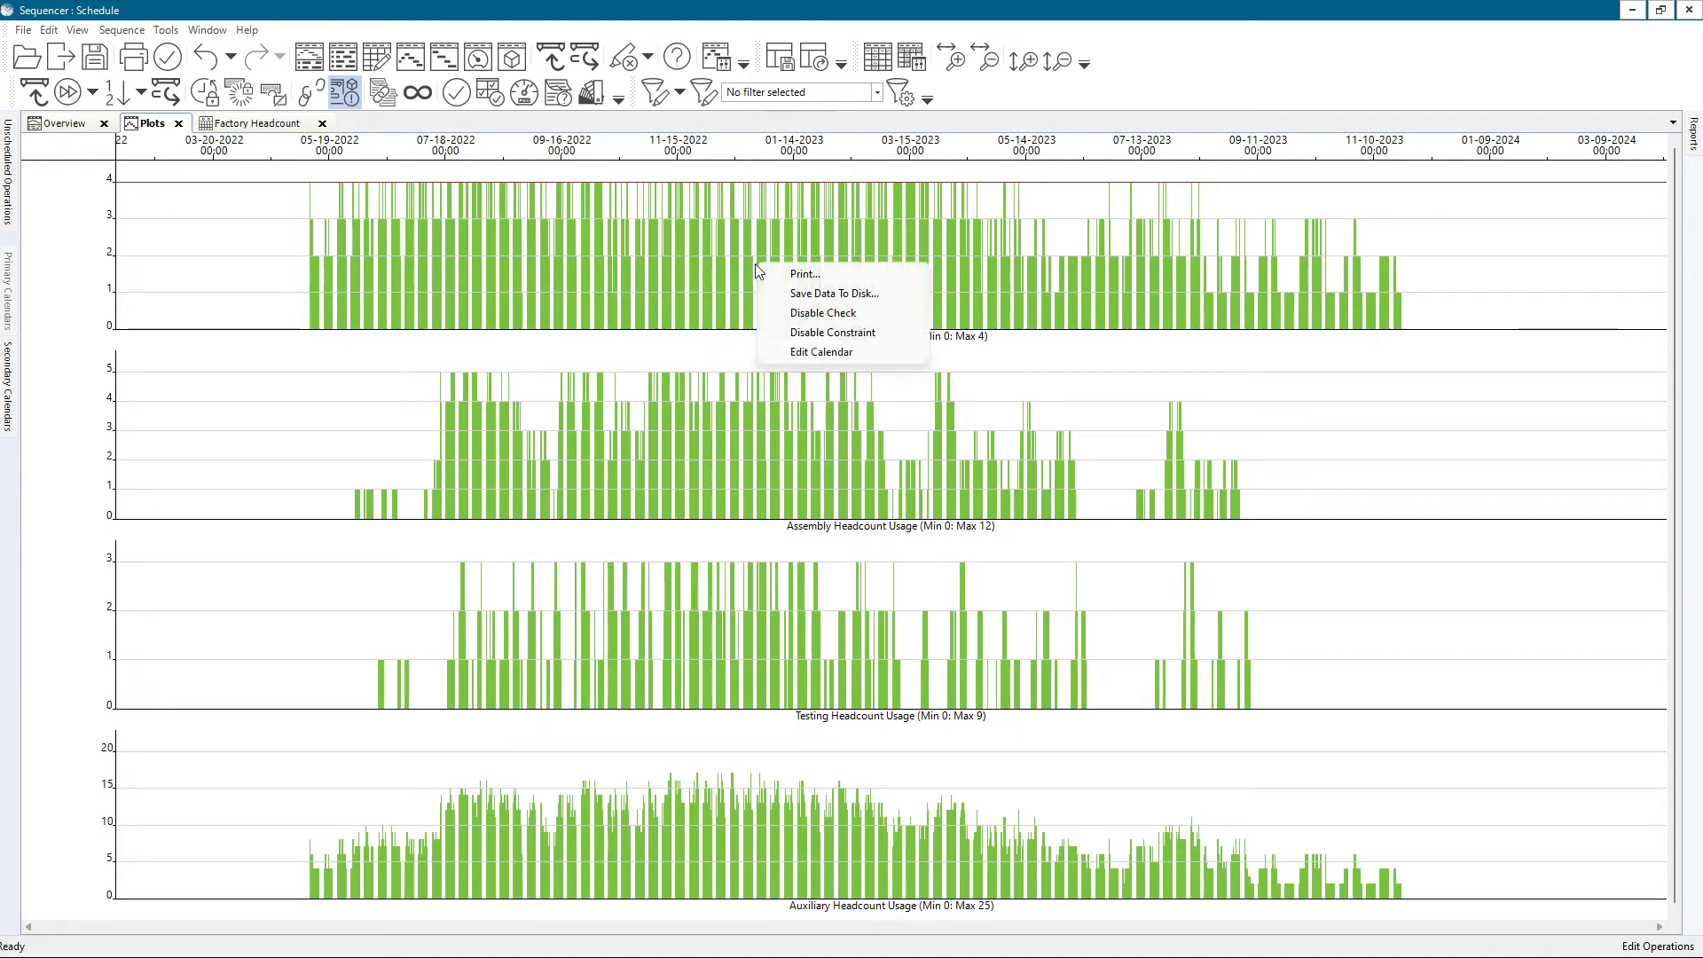
click(832, 332)
Unschedule all operations and forward-sequence them by due date again without the constraint.
click(34, 92)
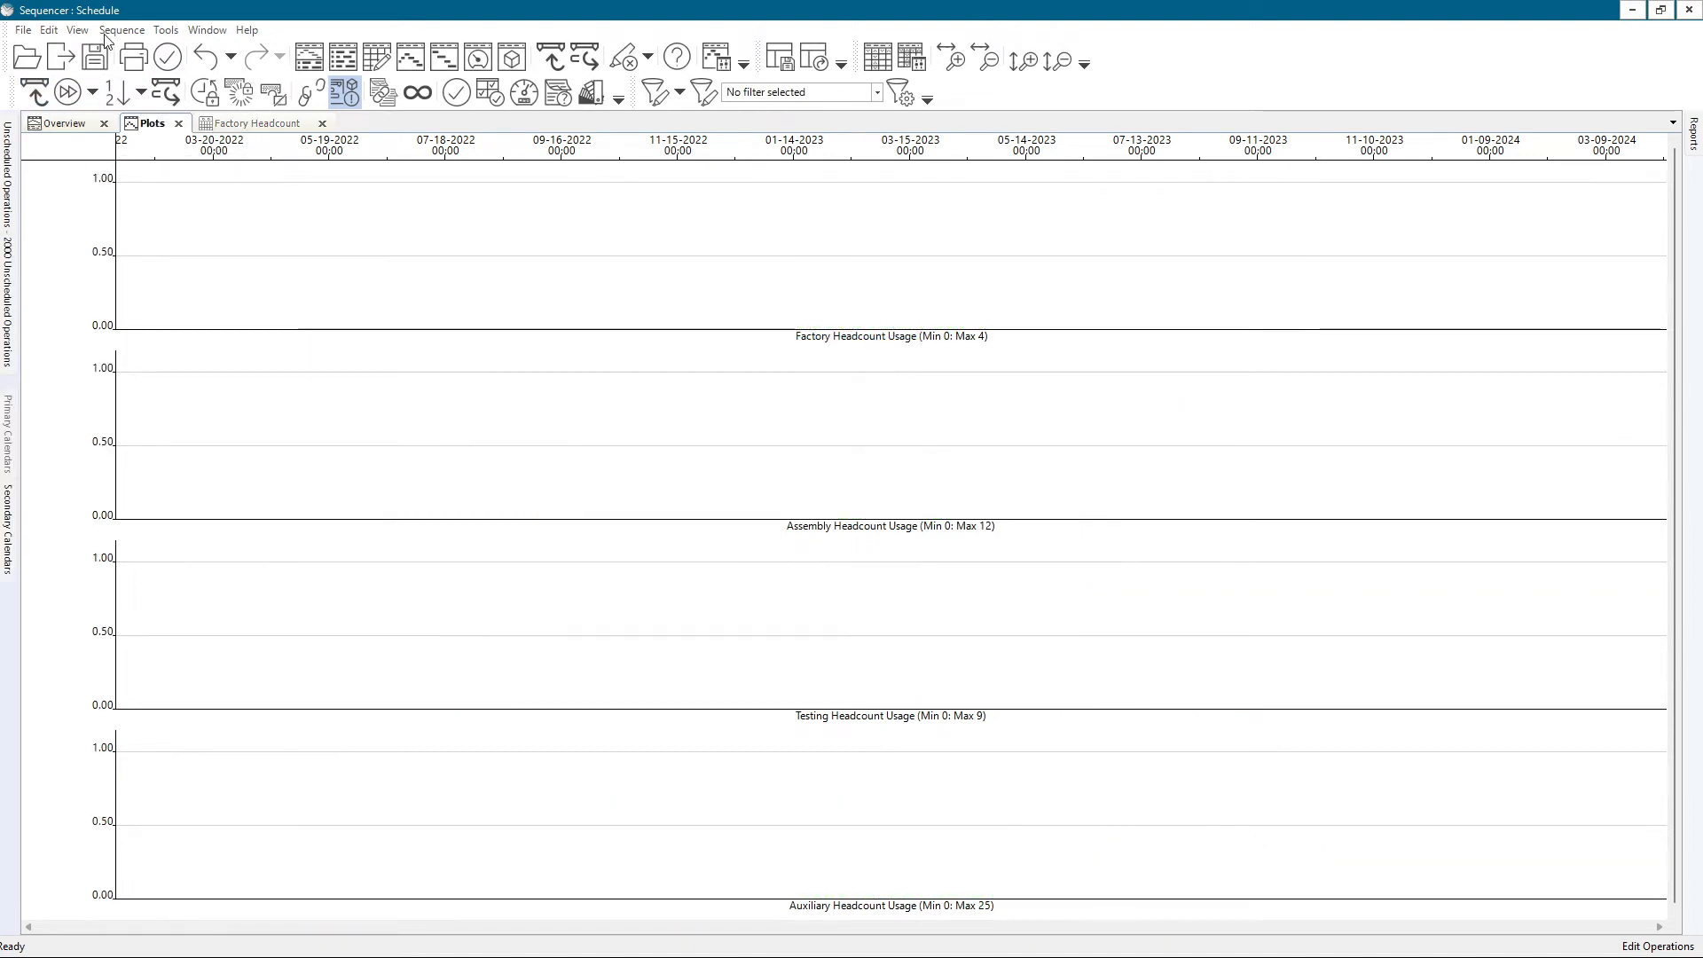
click(115, 30)
mouse_move(169, 50)
click(521, 85)
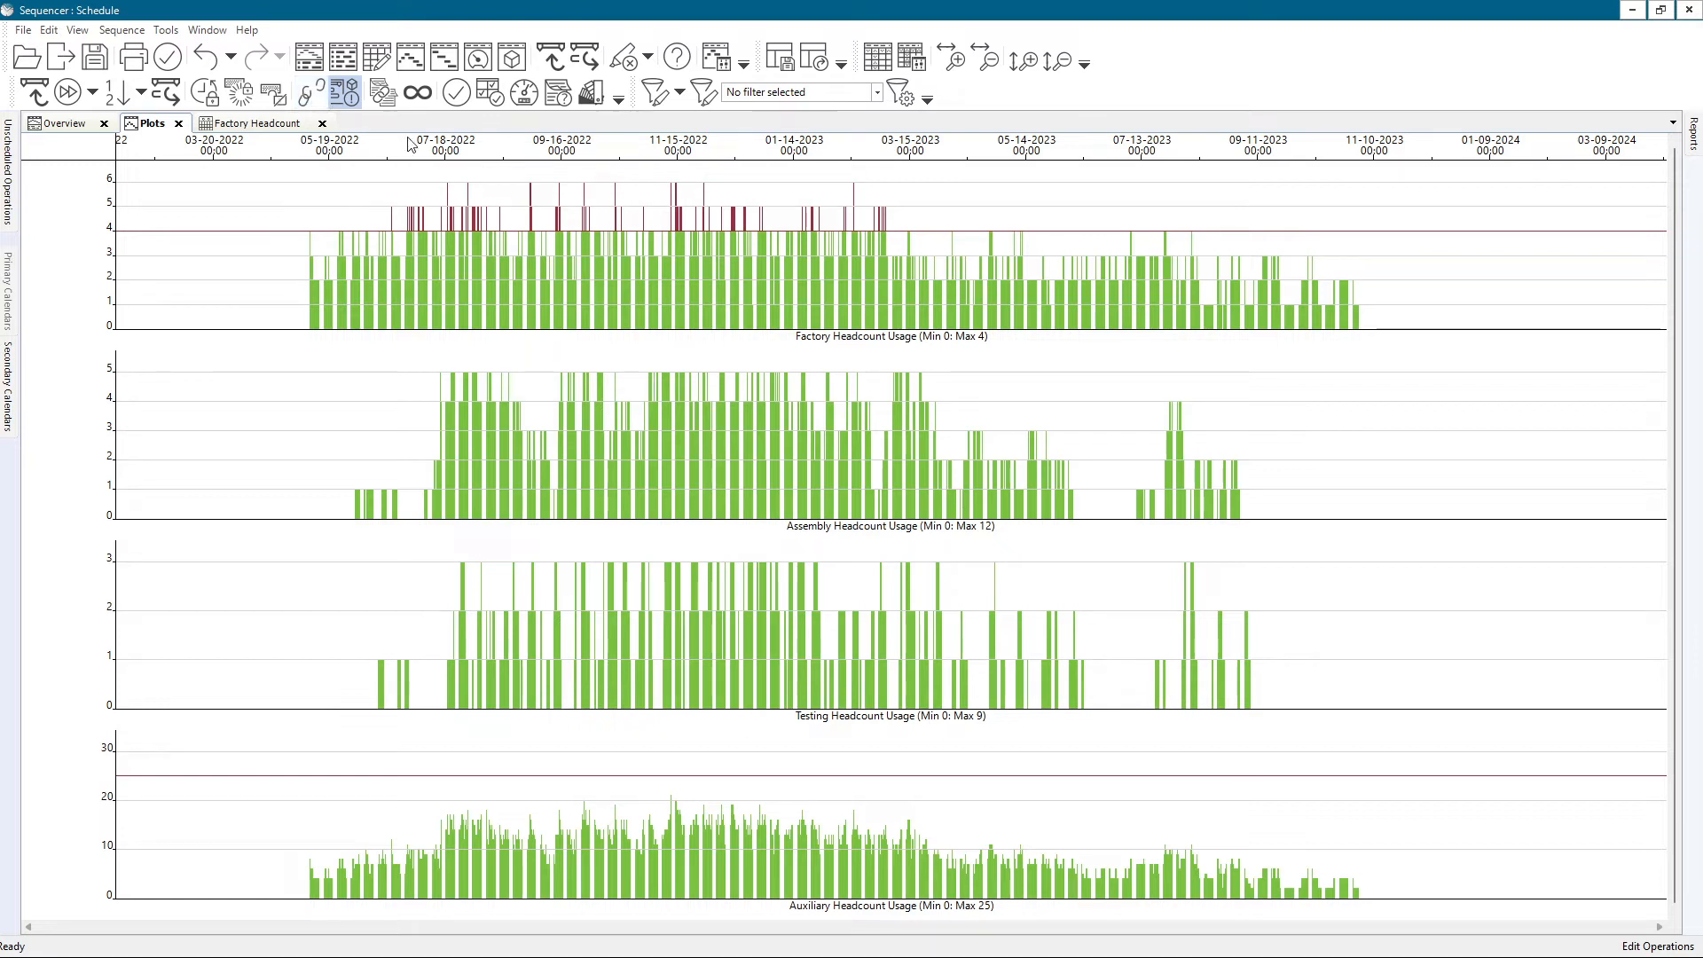
Re-enable the Factory Headcount constraint from its usage plot.
right_click(684, 264)
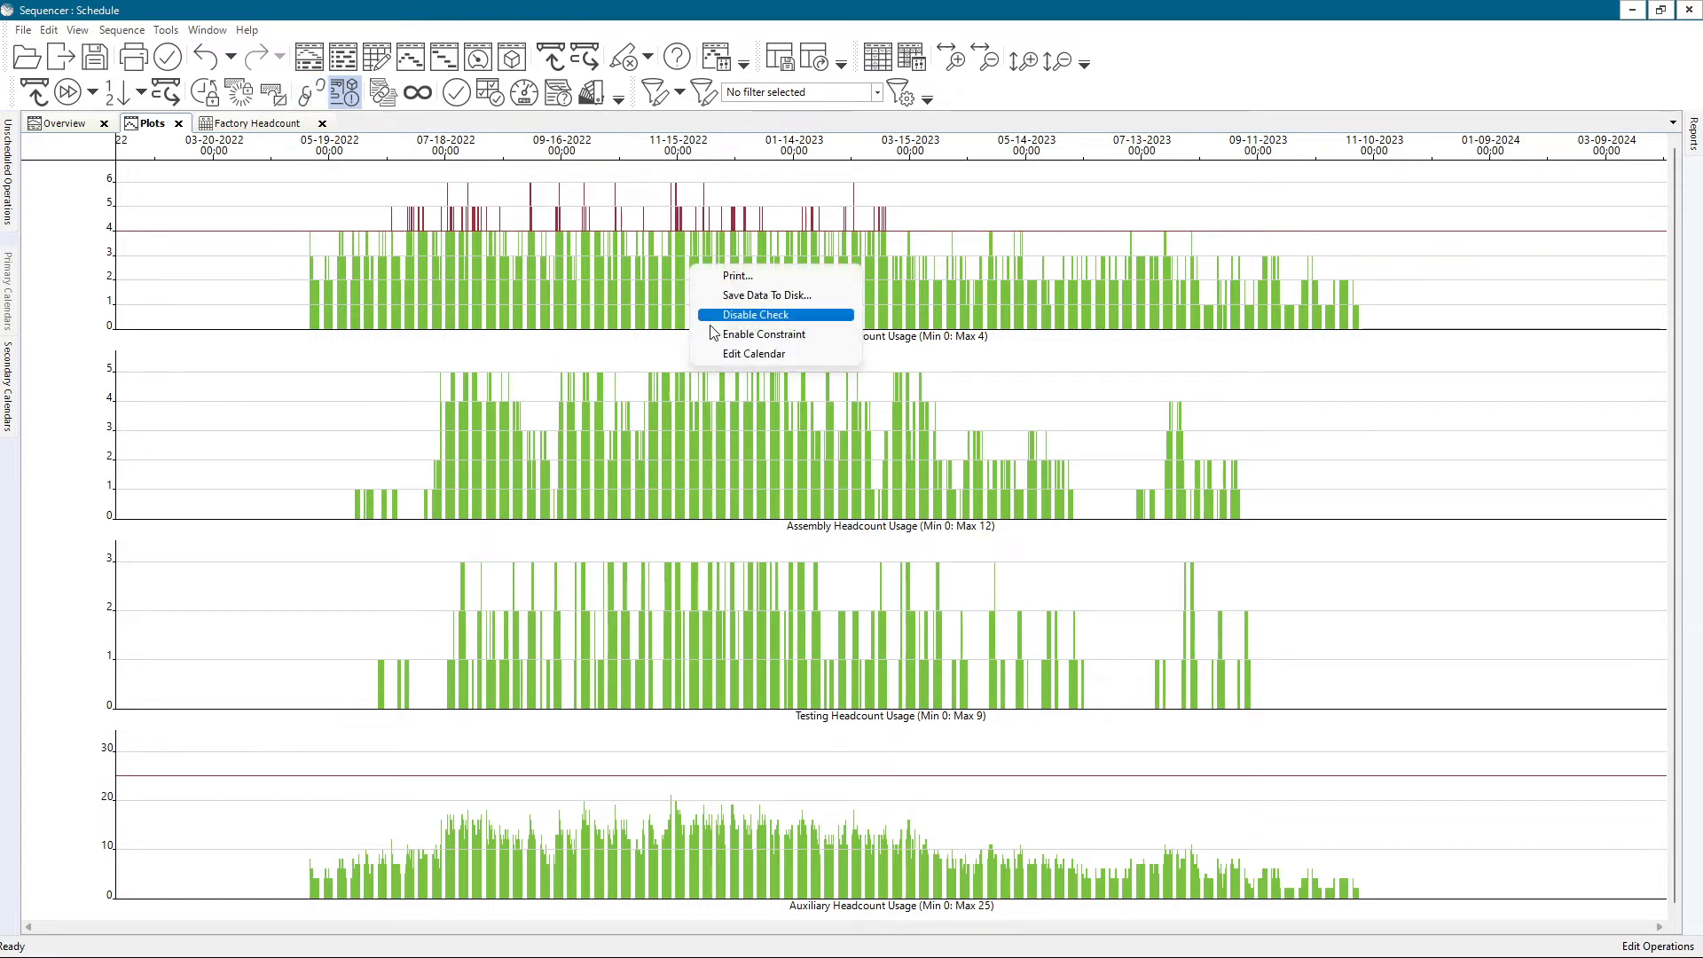
click(739, 337)
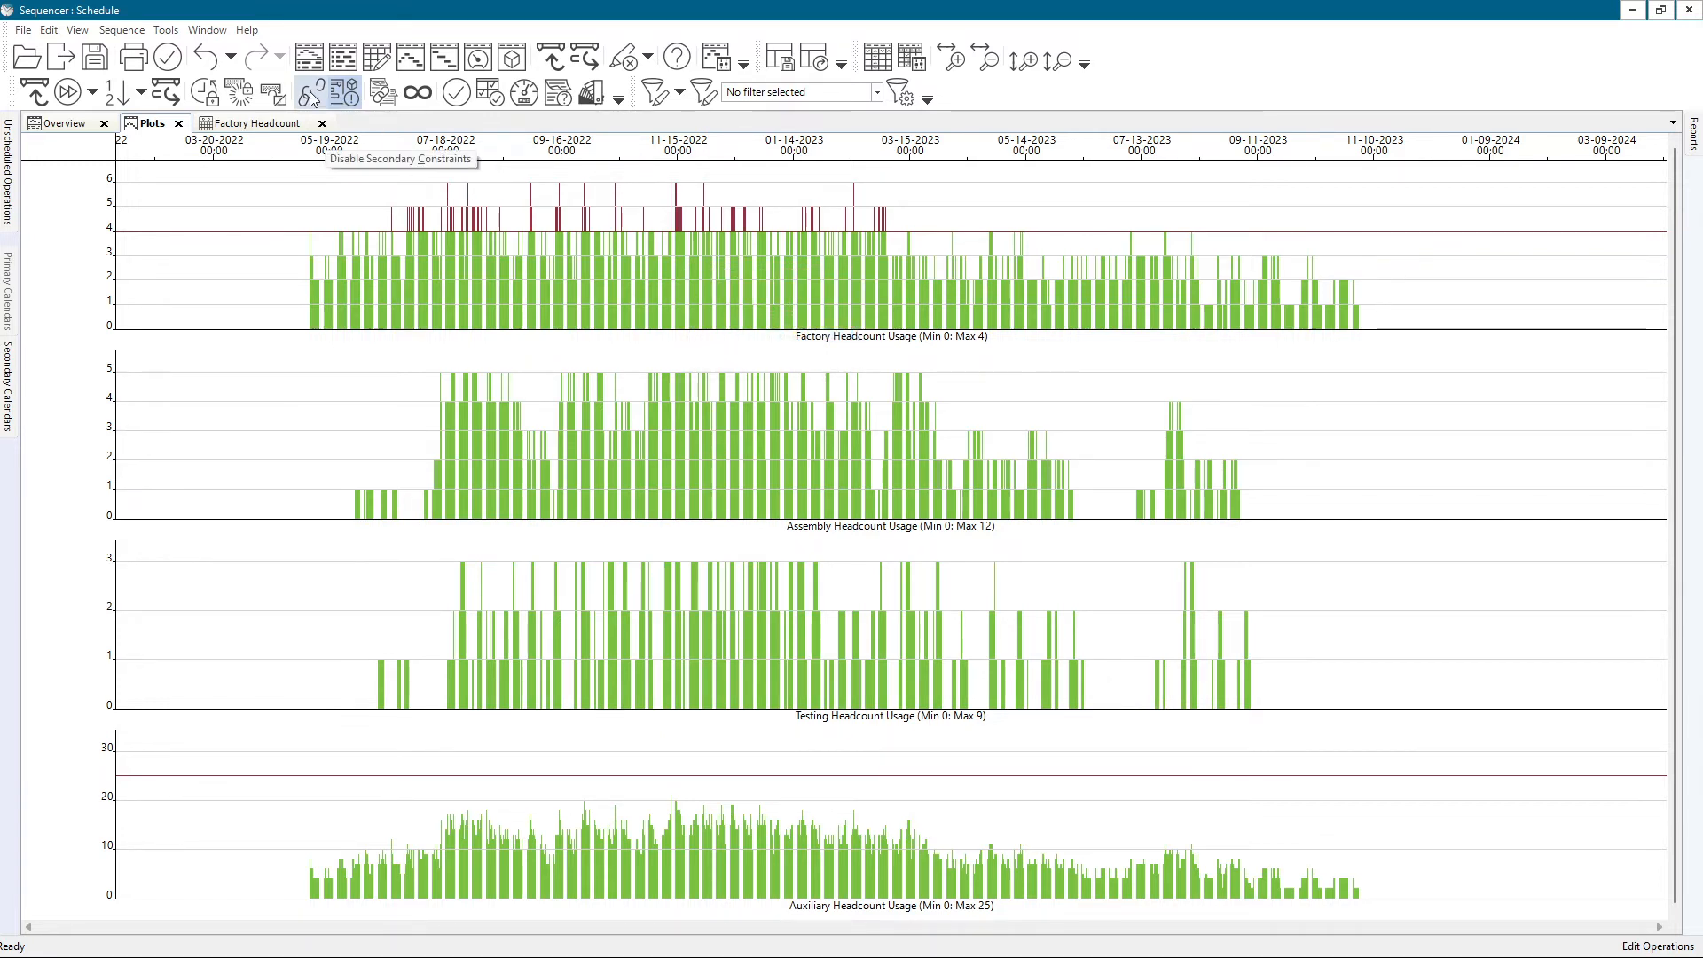
Unschedule all operations and forward-sequence them by due date with the headcount constraint active.
click(34, 91)
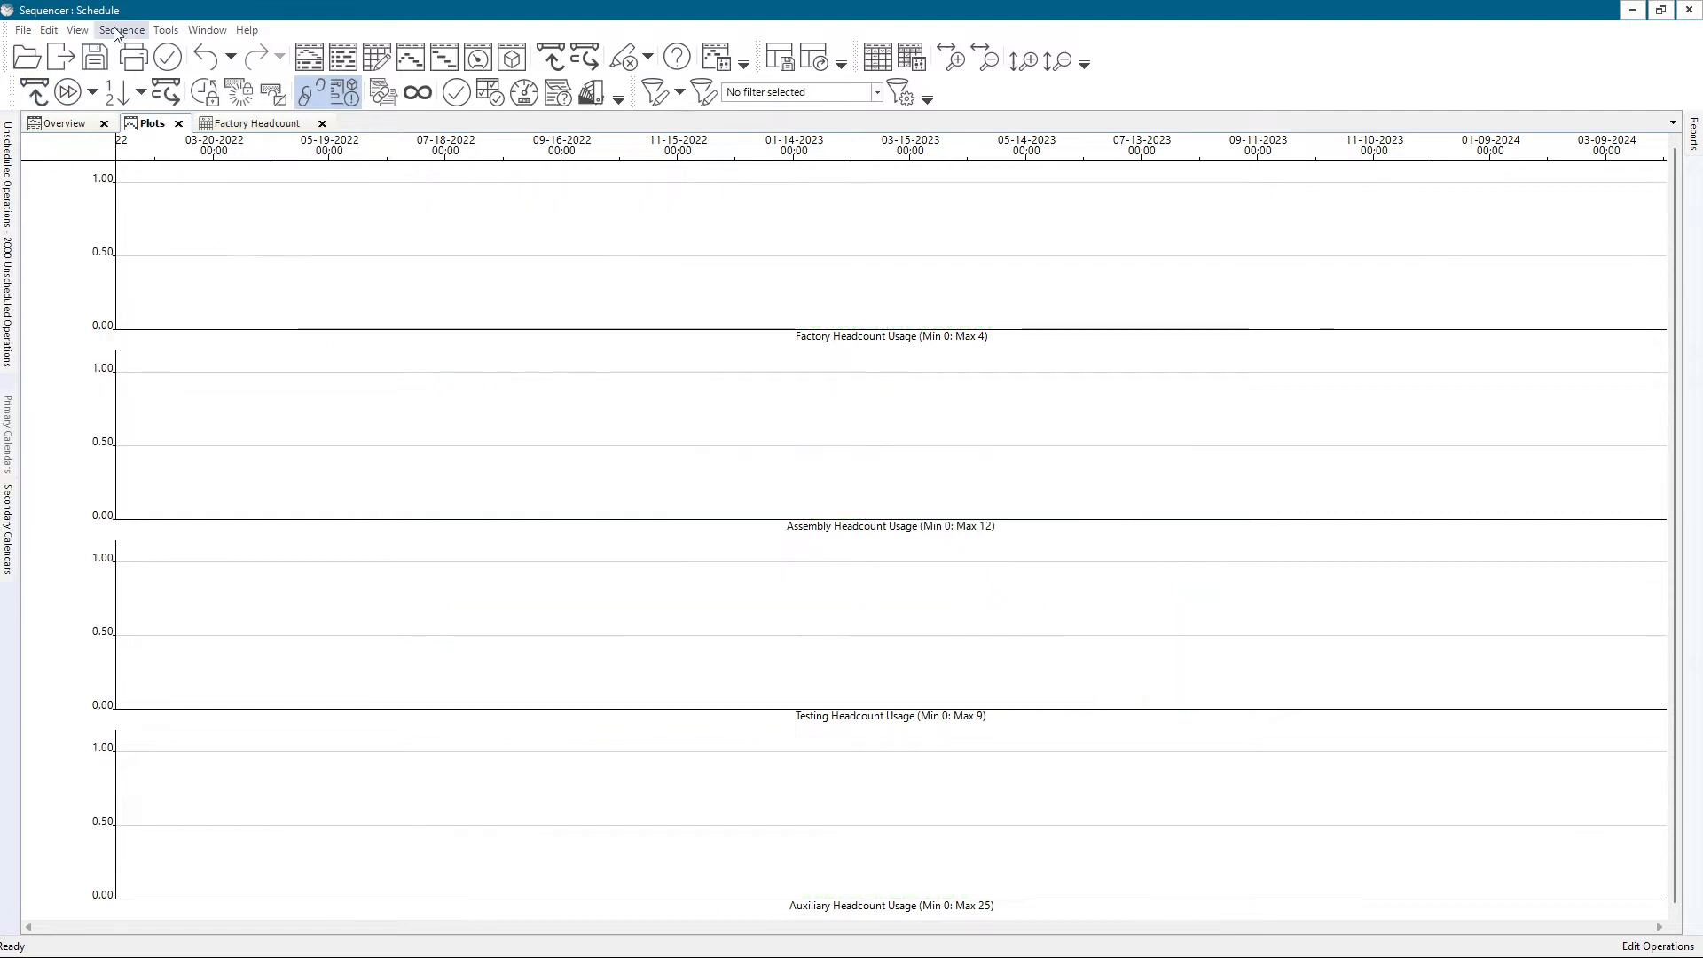
click(122, 29)
mouse_move(132, 51)
click(460, 75)
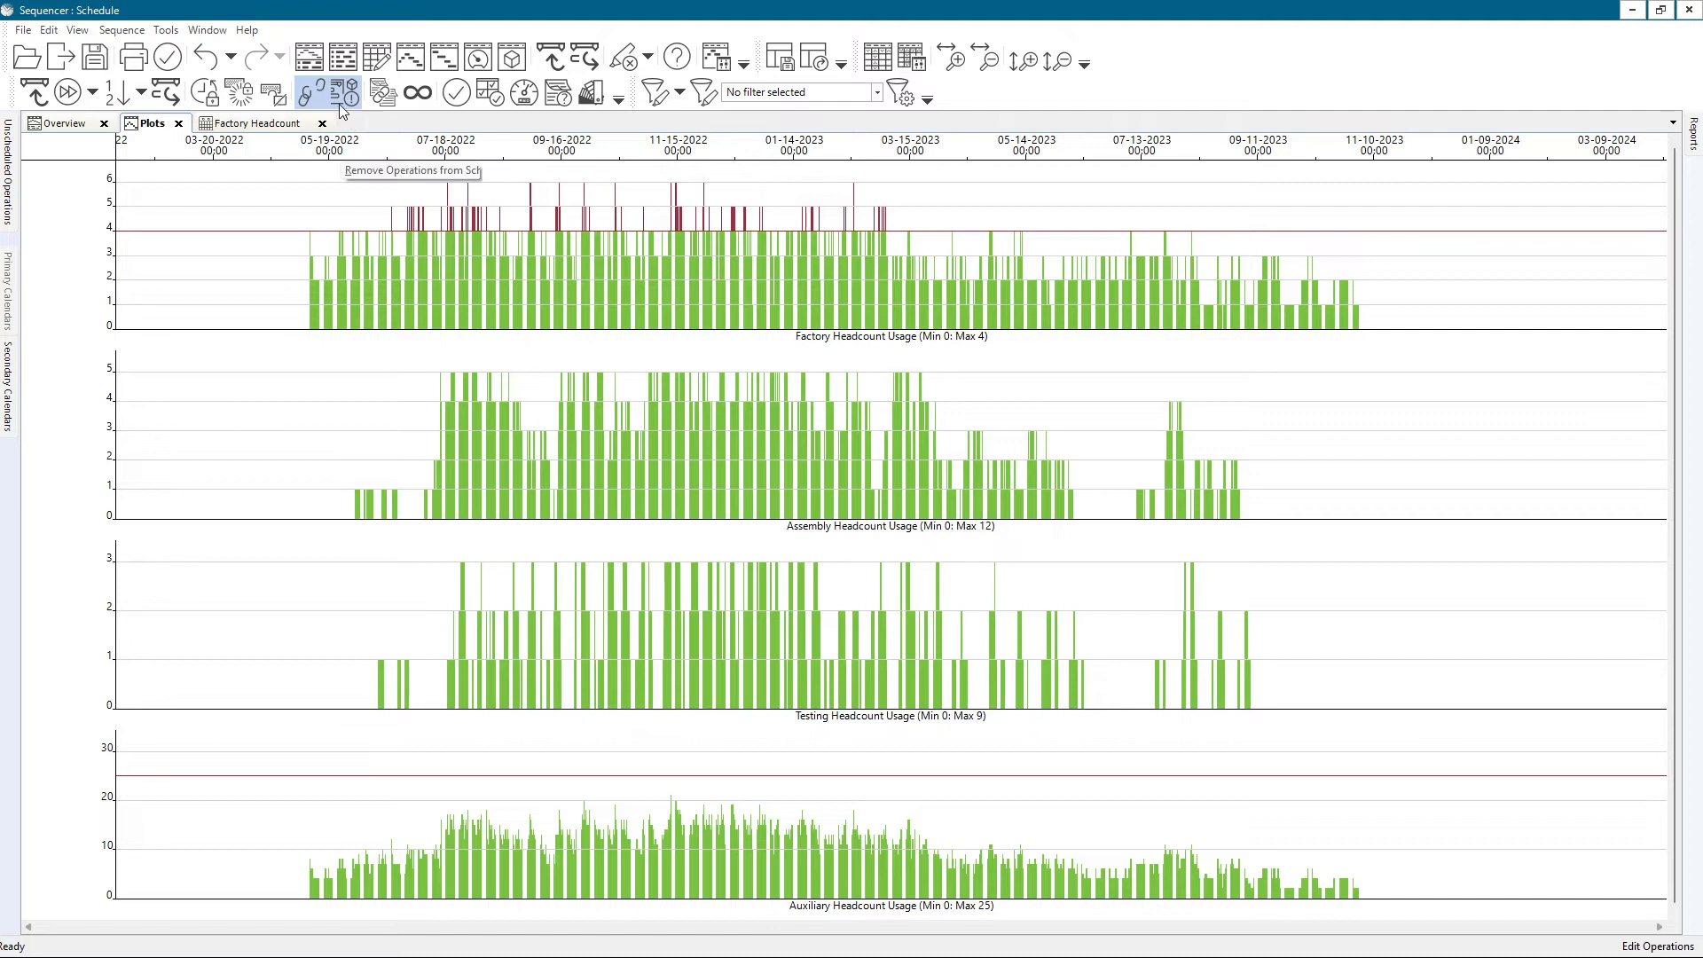
Re-enable secondary constraints, then unschedule and forward-sequence all operations by due date again.
click(310, 92)
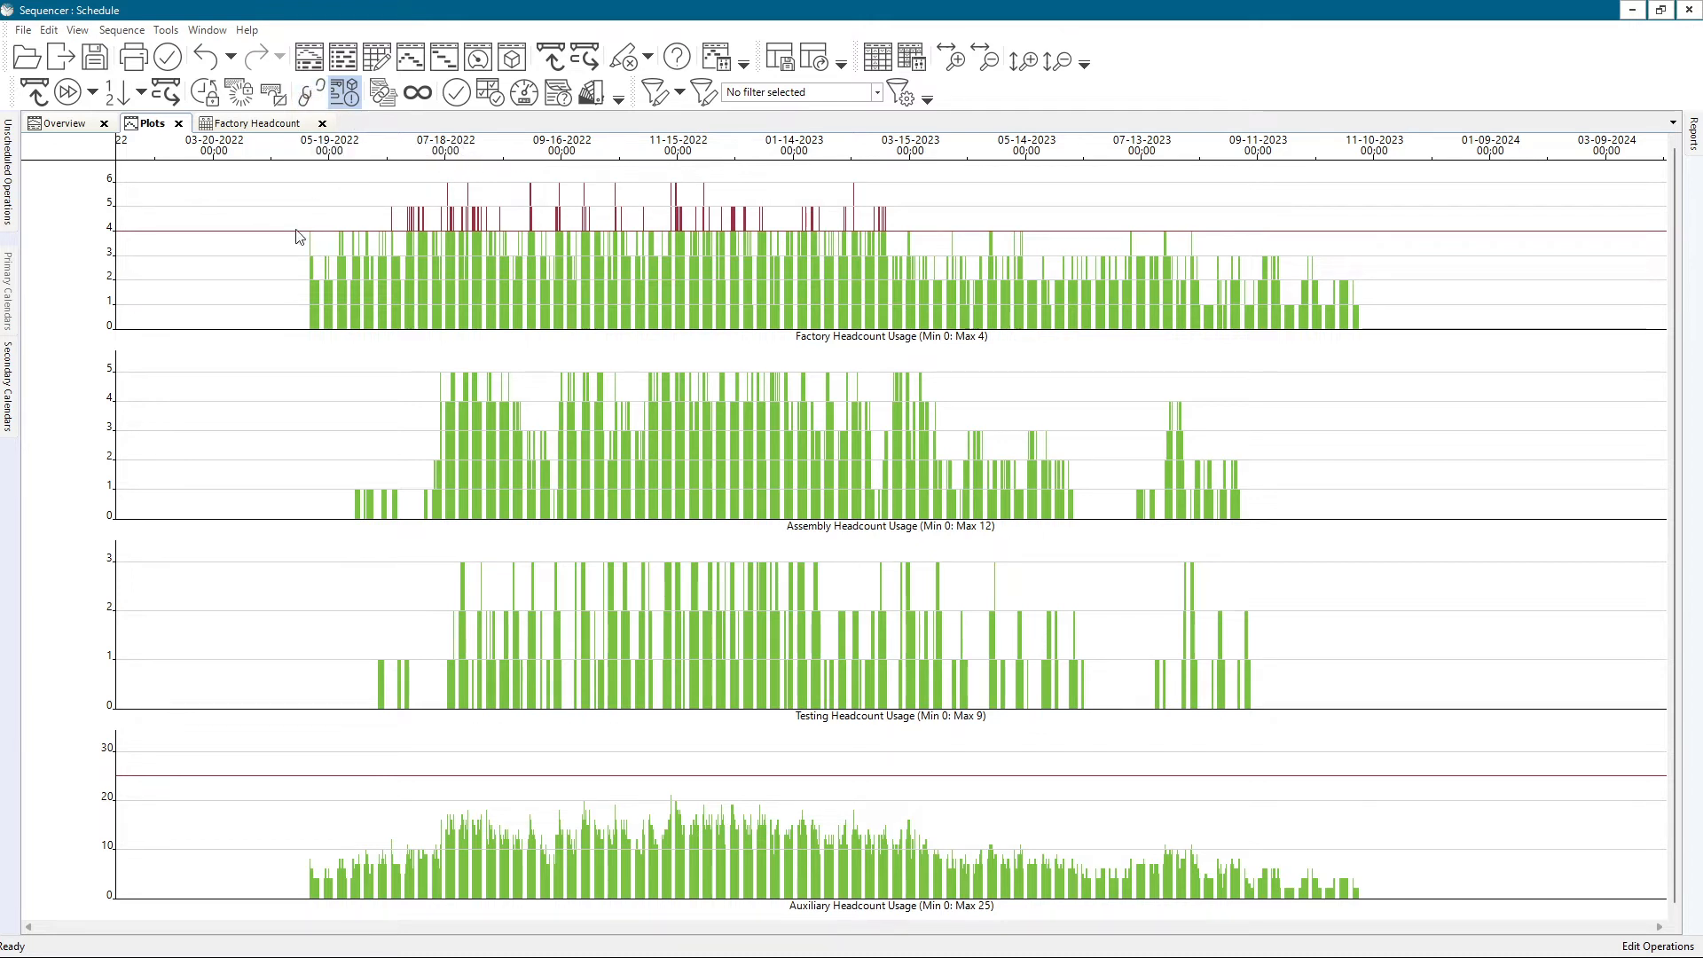
right_click(414, 244)
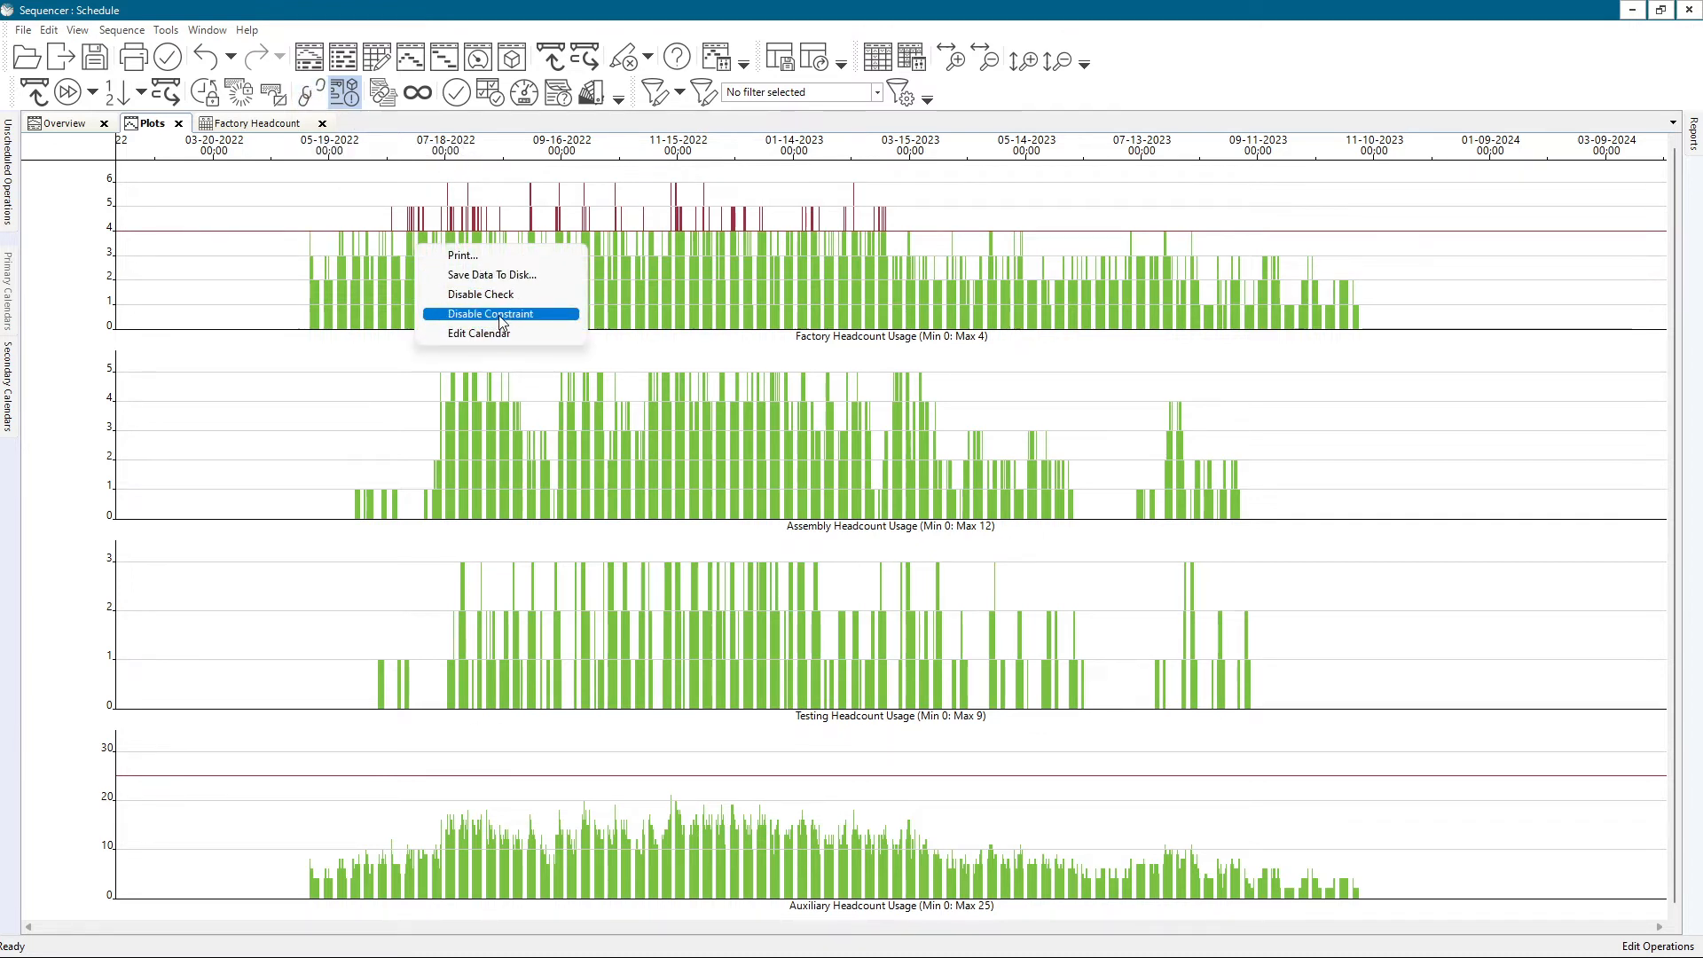
click(37, 94)
click(37, 94)
click(122, 38)
mouse_move(178, 49)
click(526, 88)
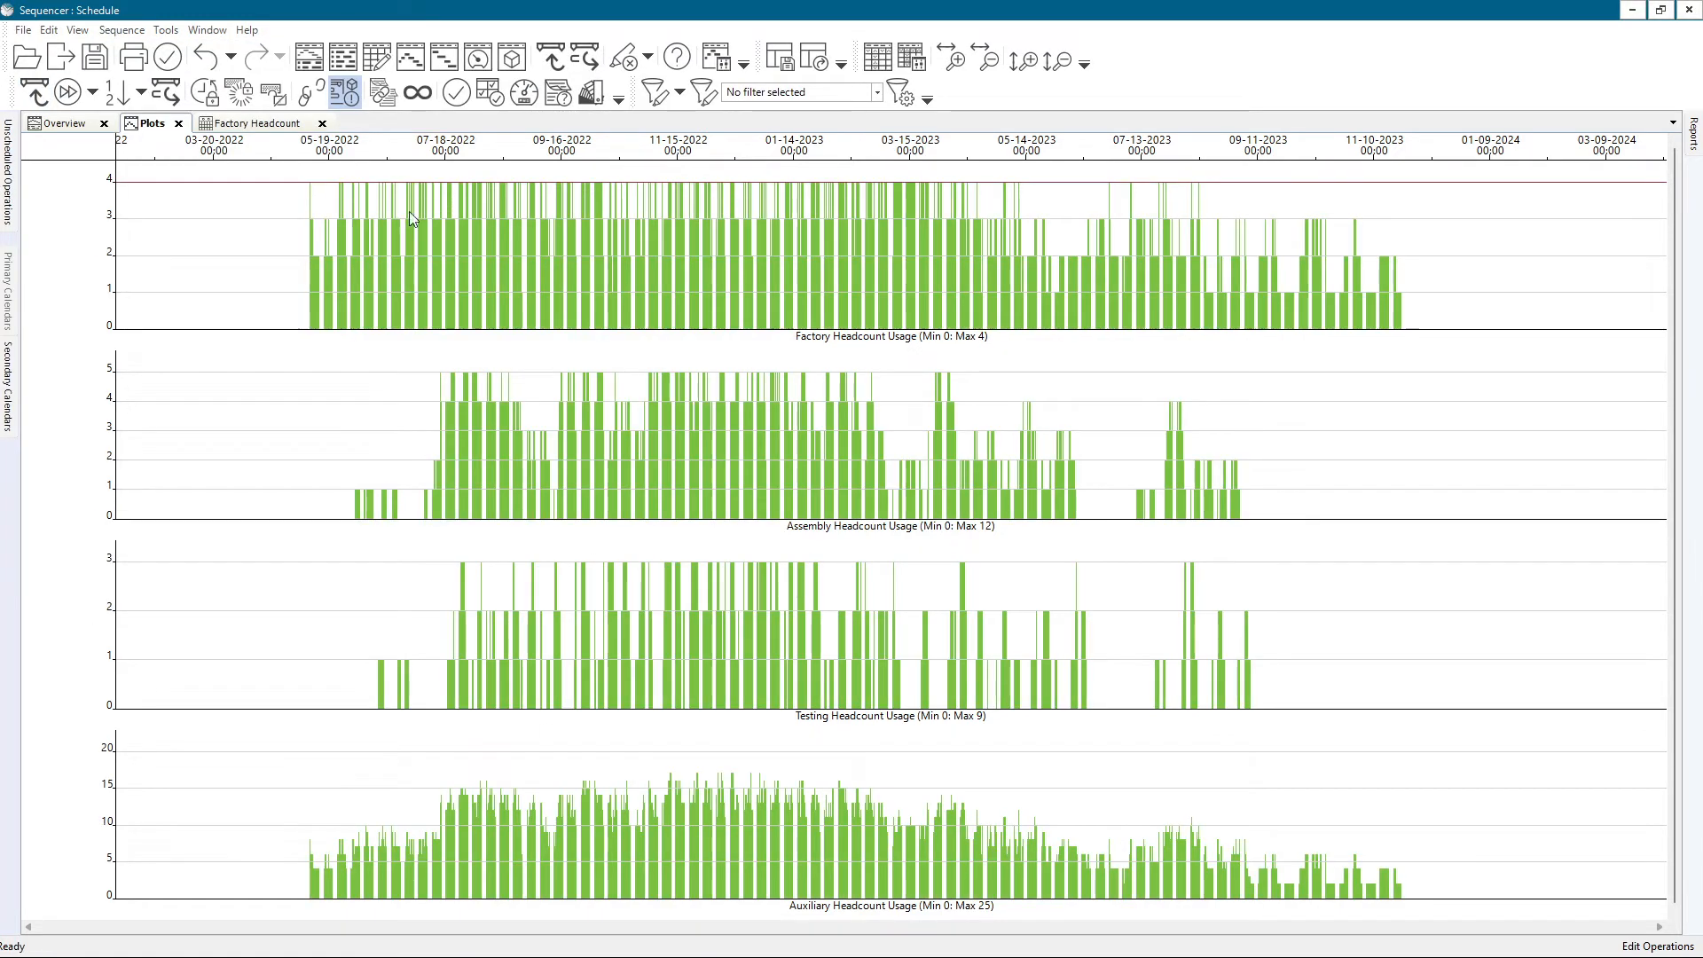
Open the Factory Headcount secondary resource calendar and examine its days in May 2022.
right_click(598, 227)
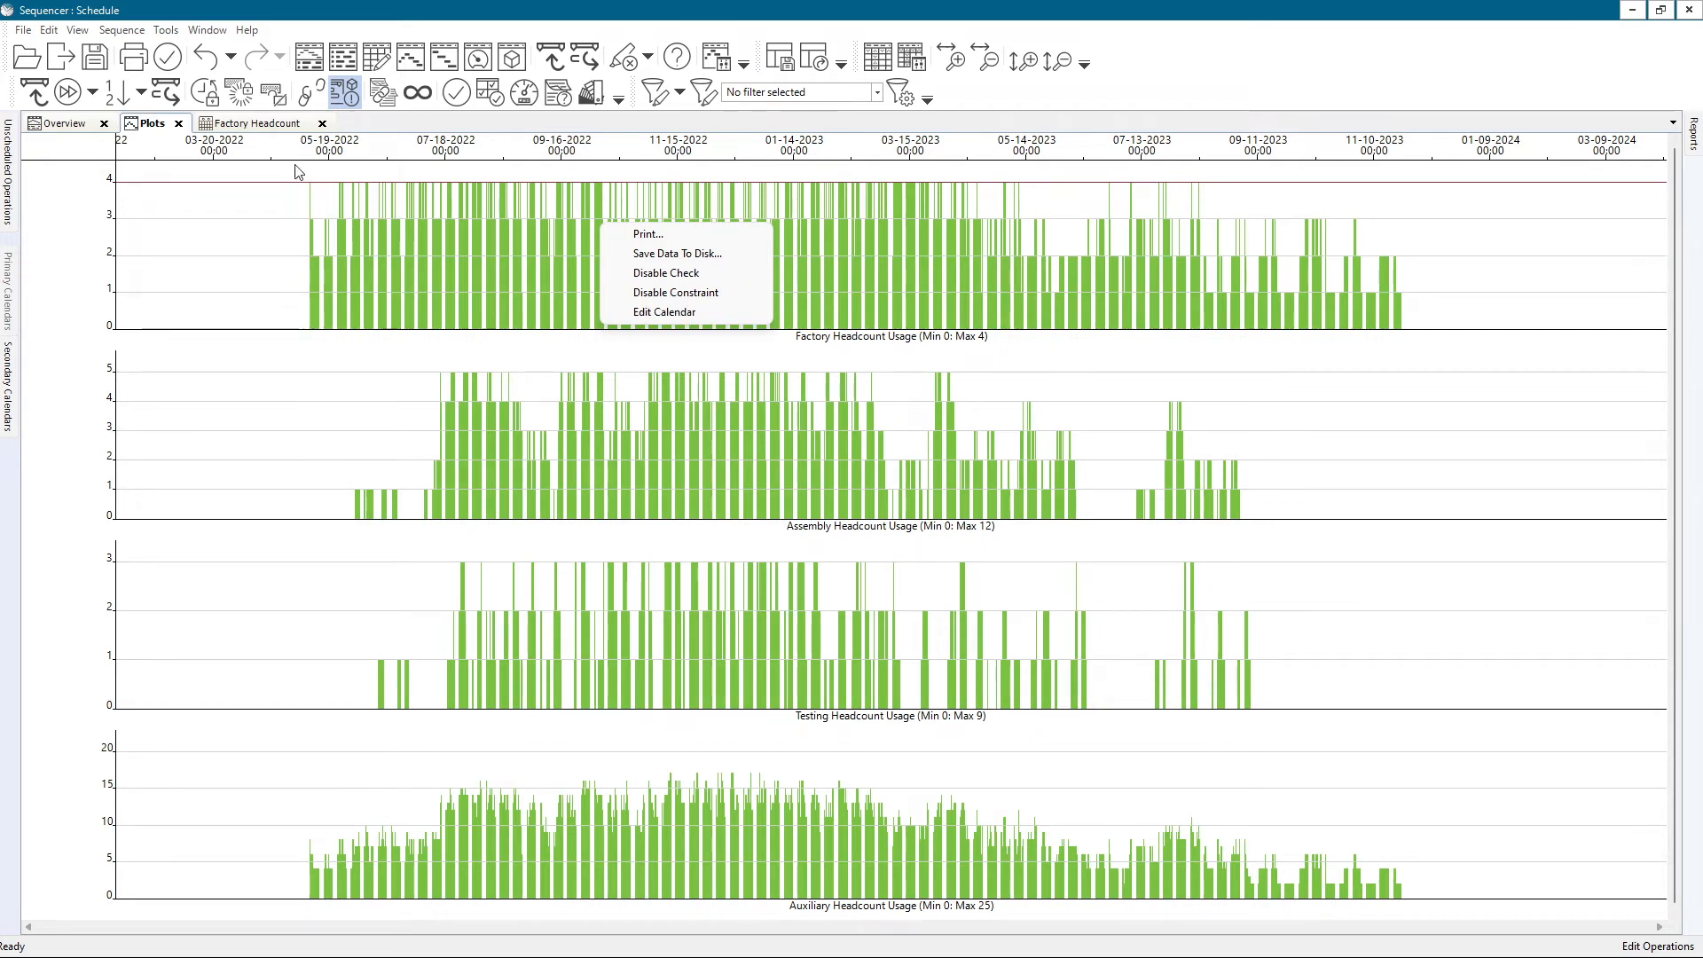
click(229, 127)
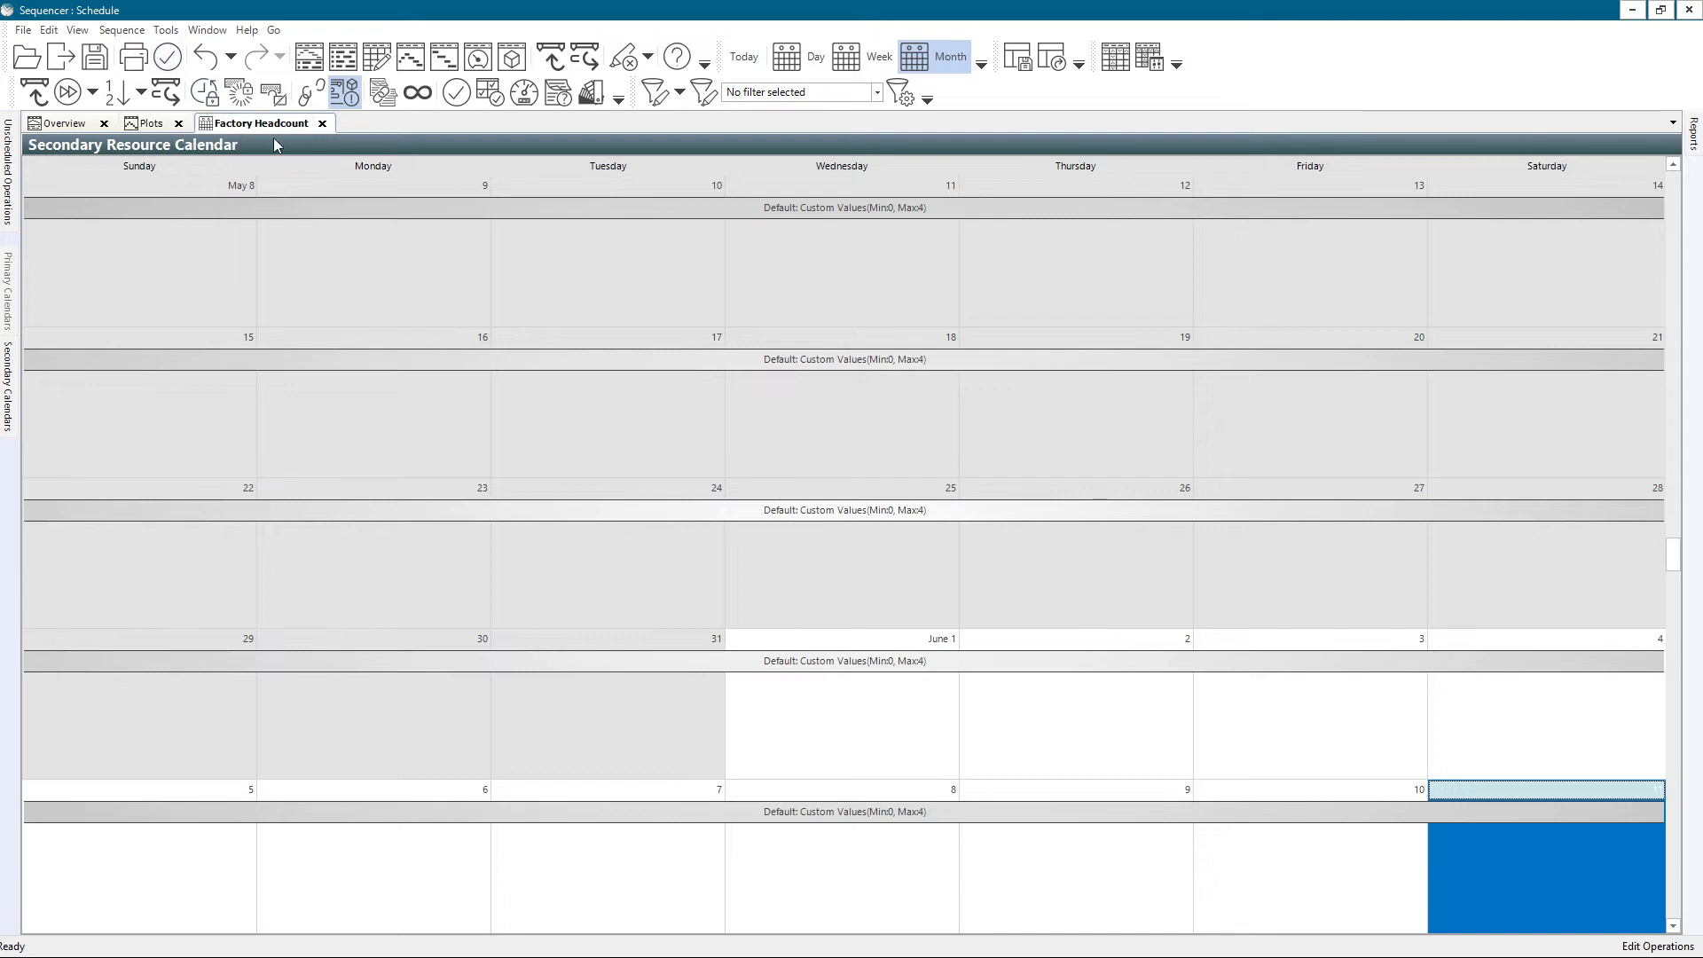
click(750, 262)
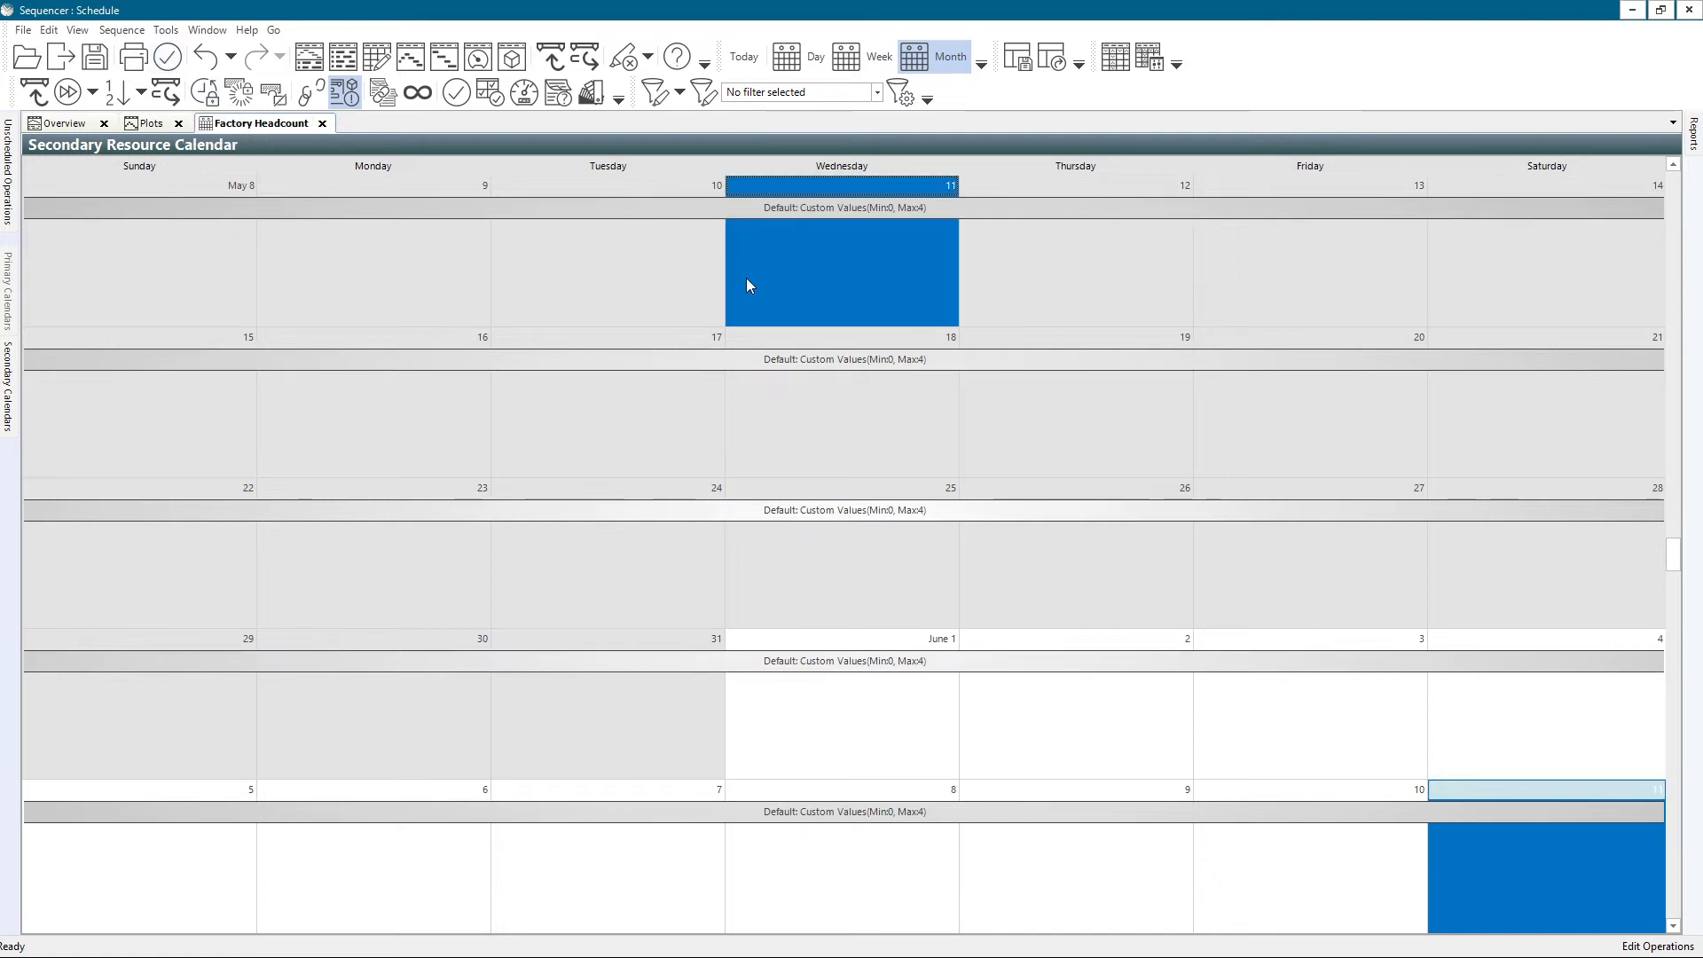
click(618, 280)
double_click(618, 280)
click(940, 628)
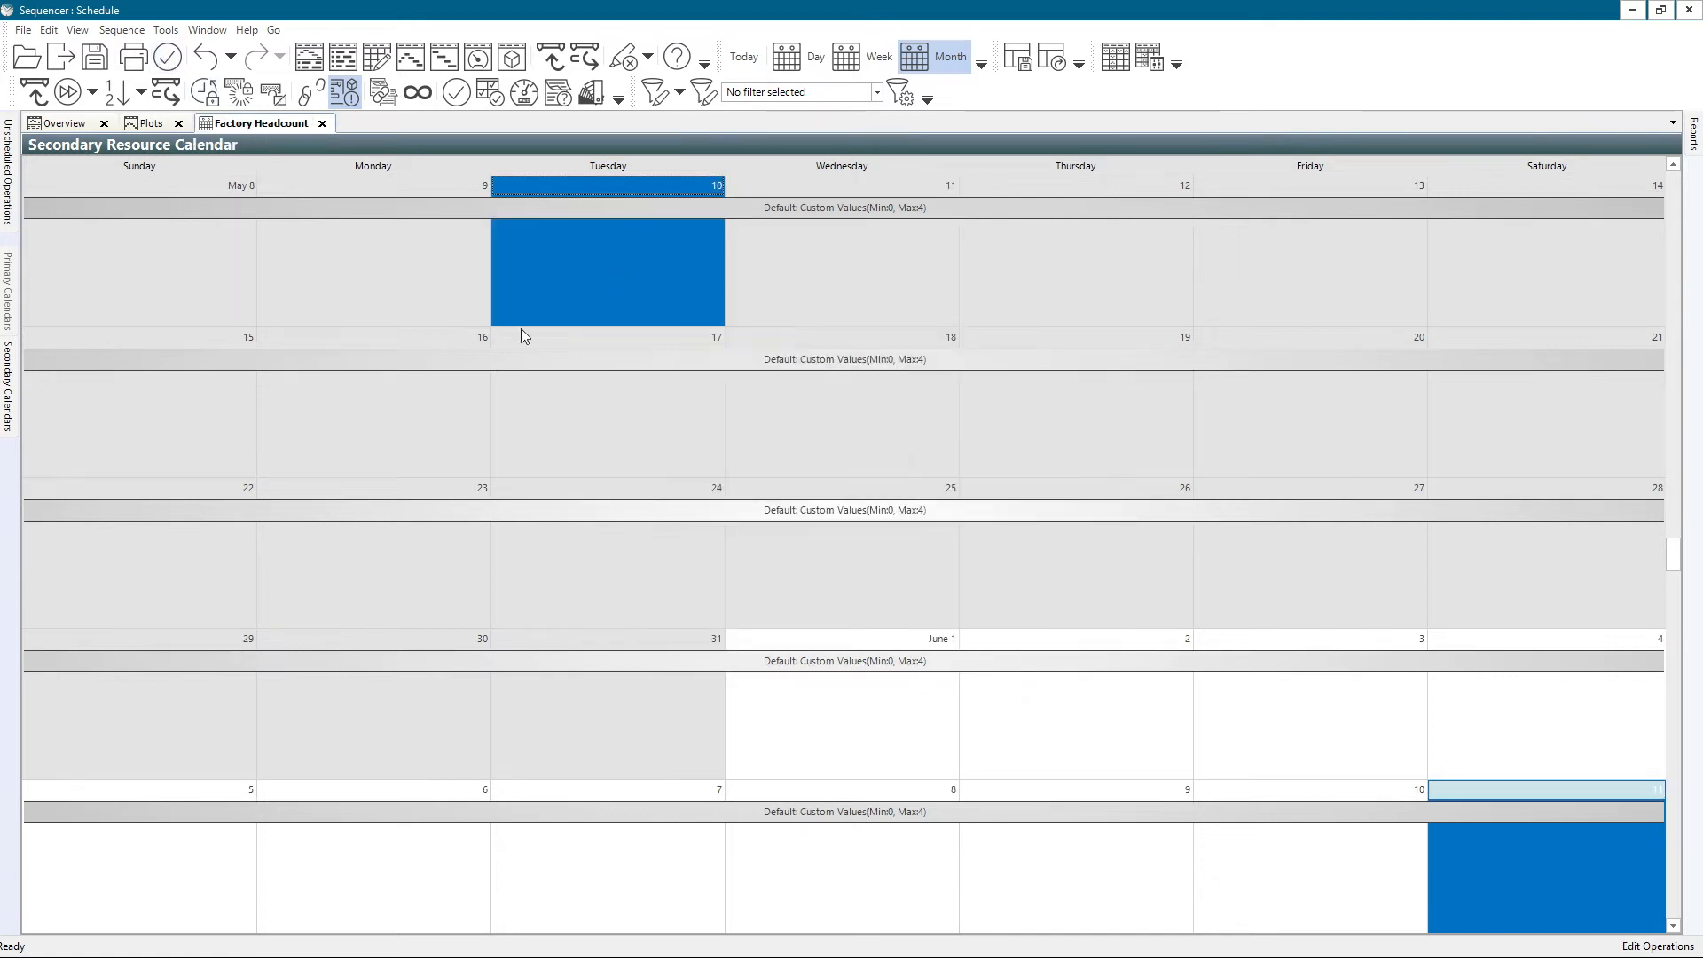
click(146, 123)
right_click(572, 275)
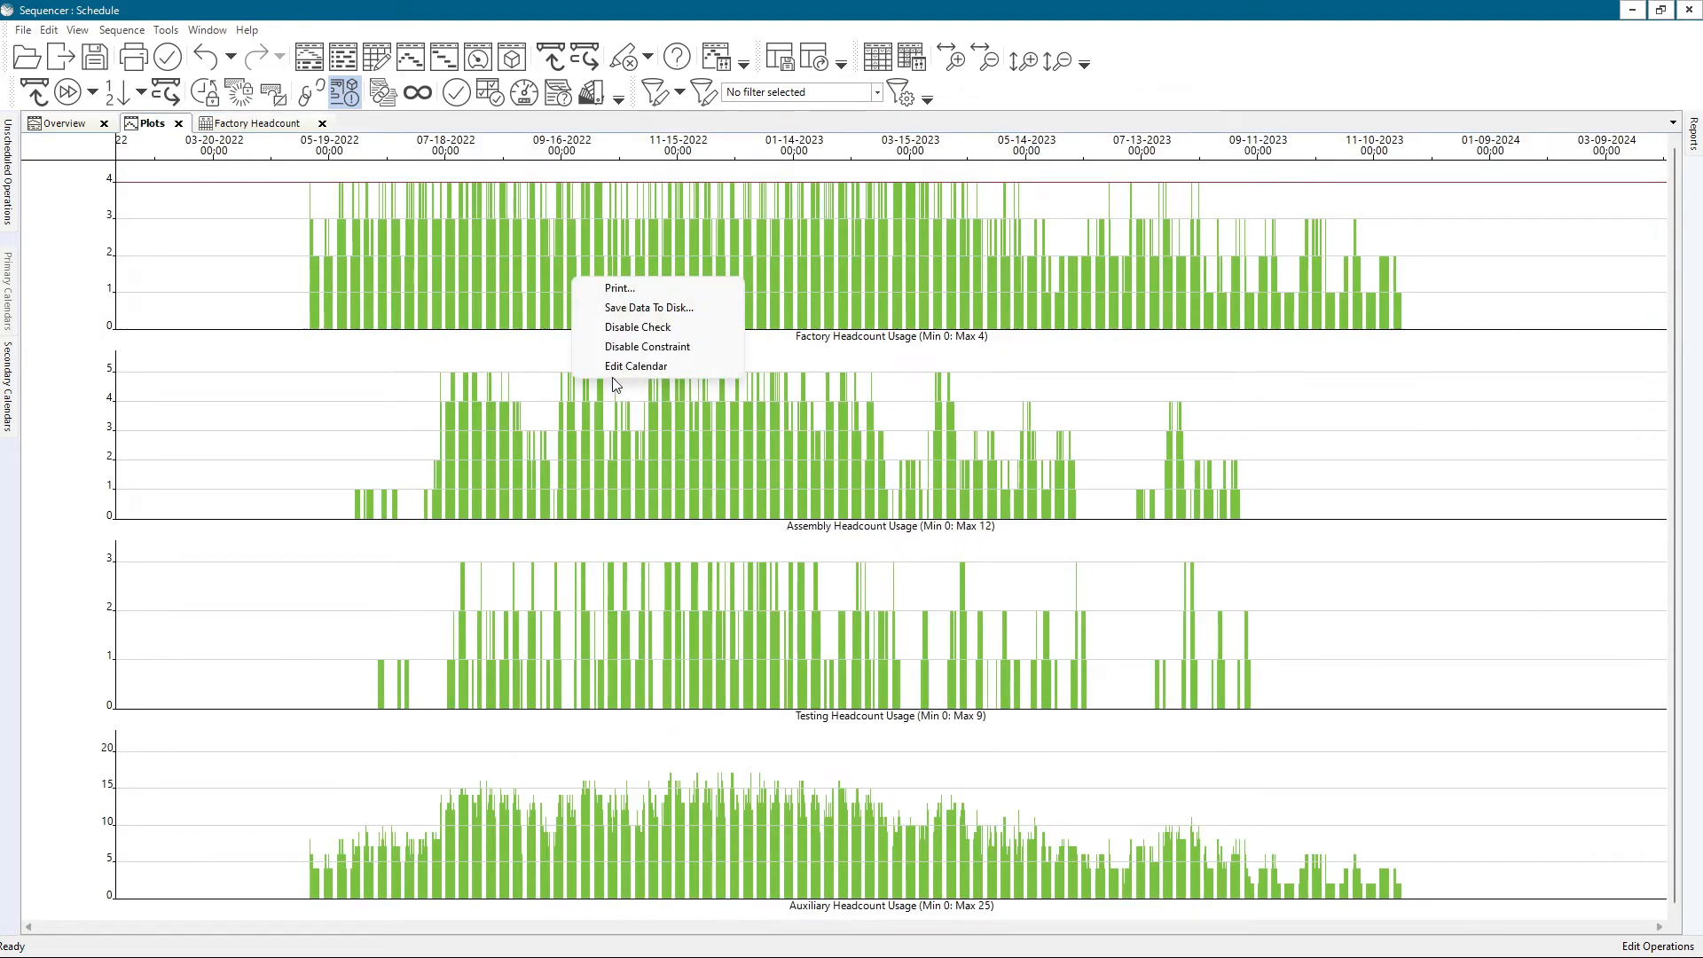
click(635, 367)
click(971, 399)
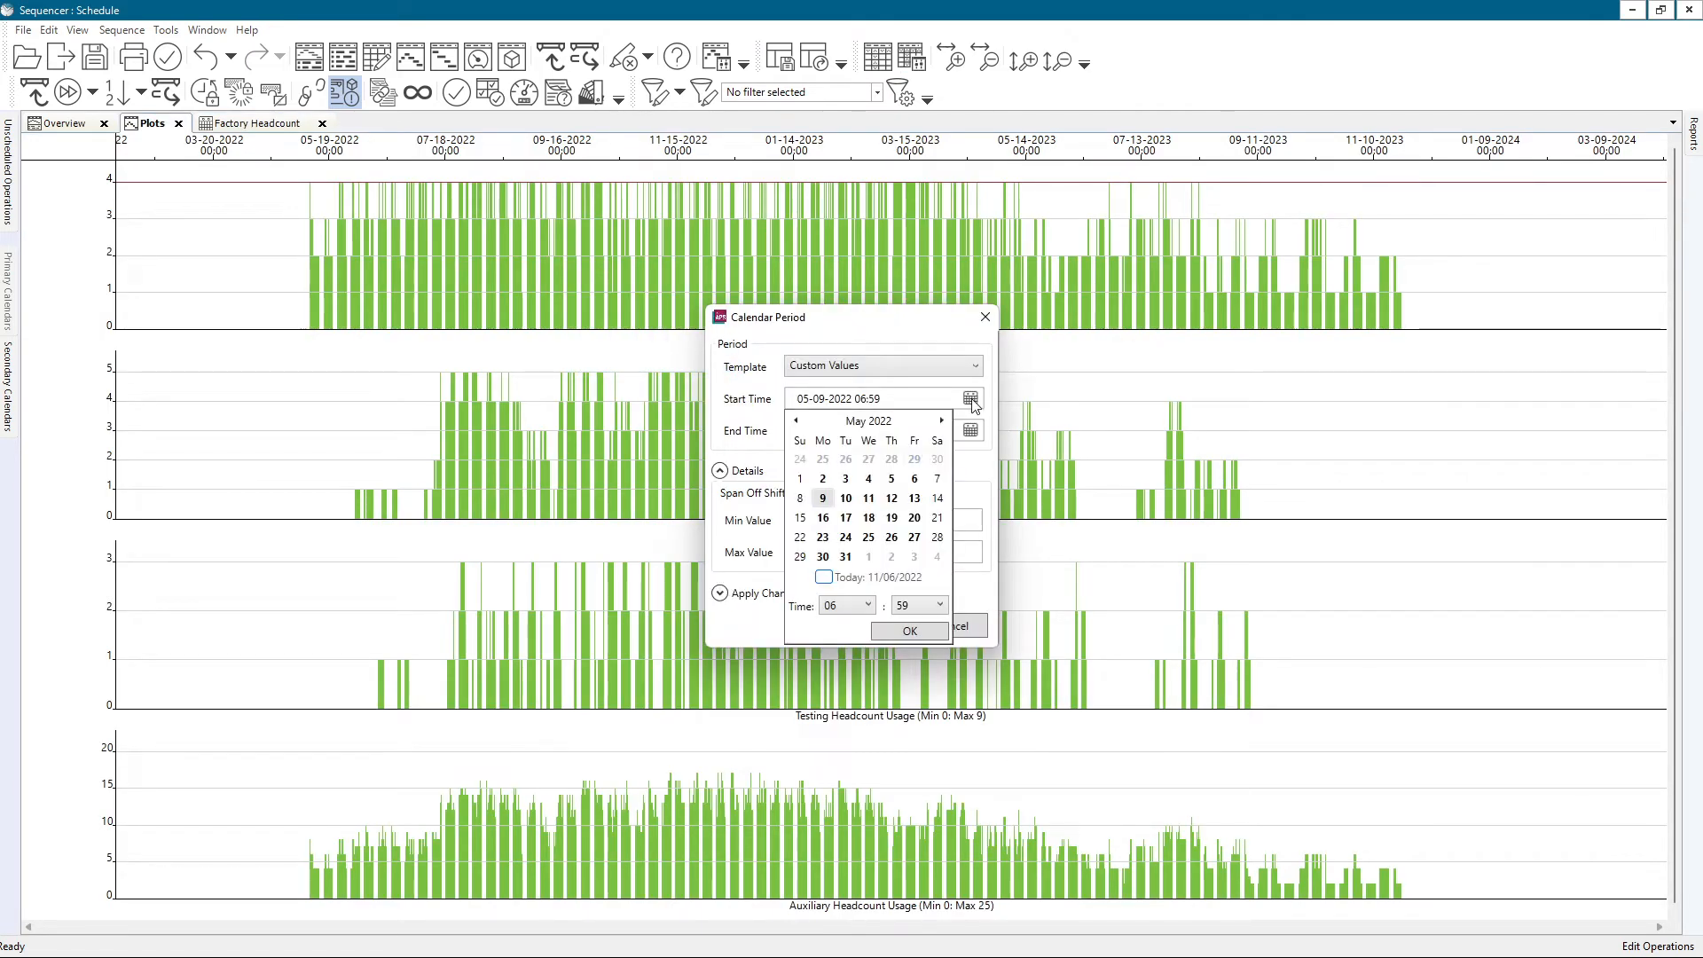
click(976, 459)
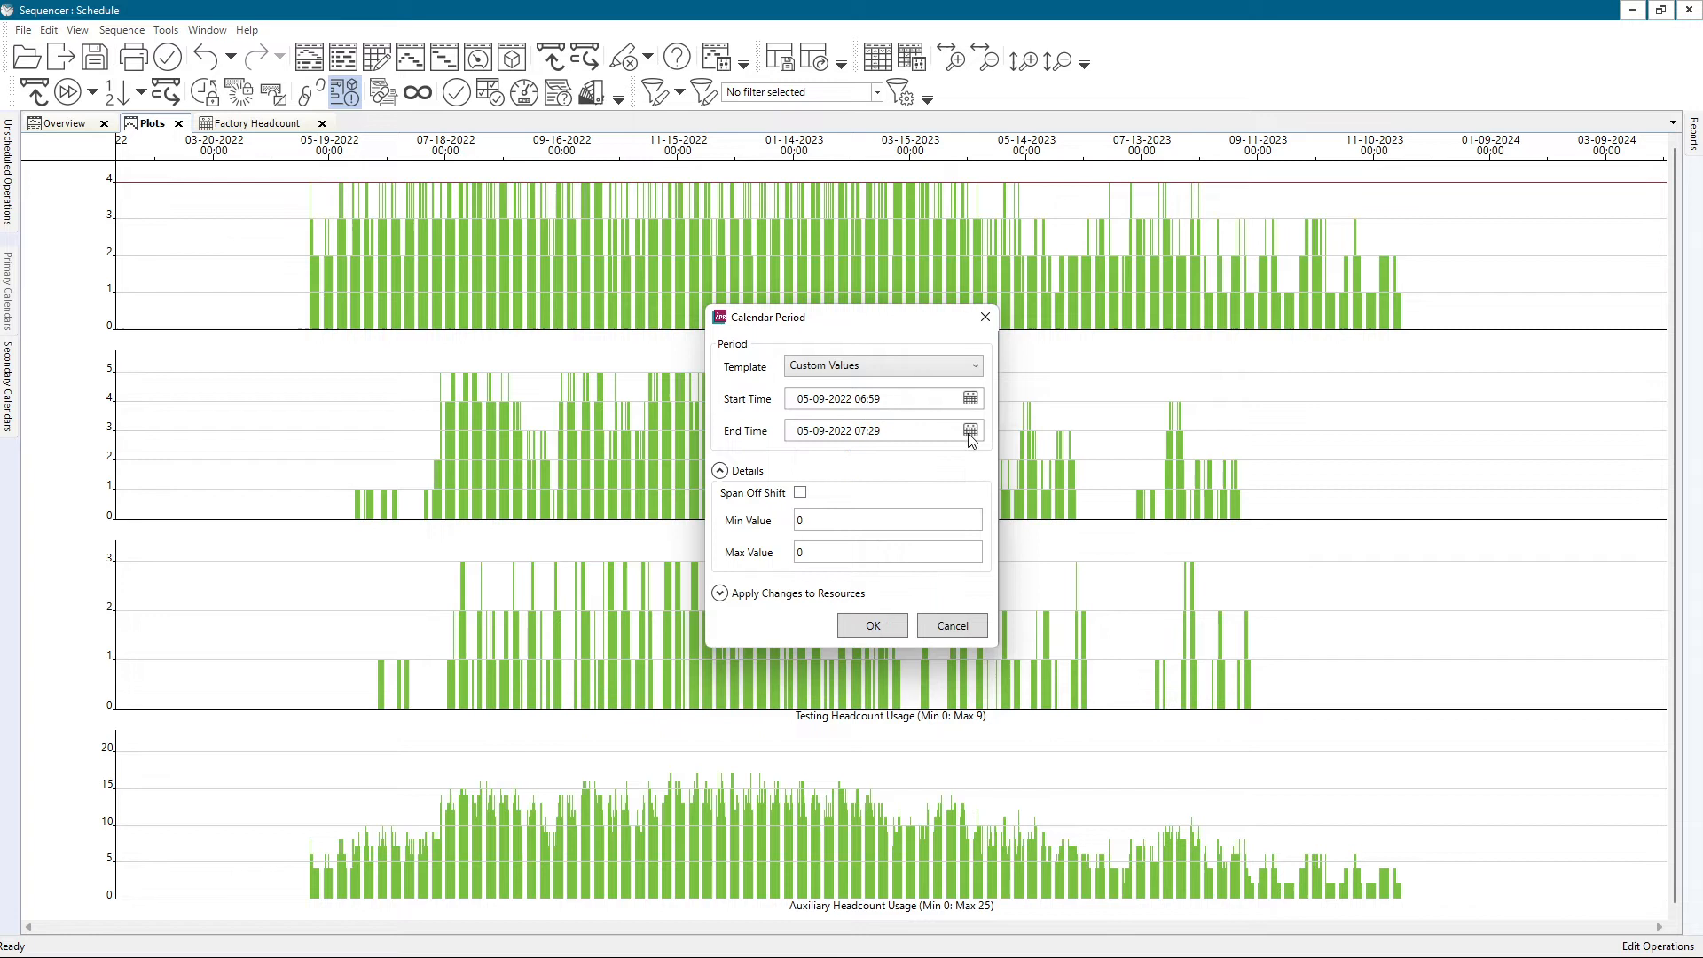
click(970, 432)
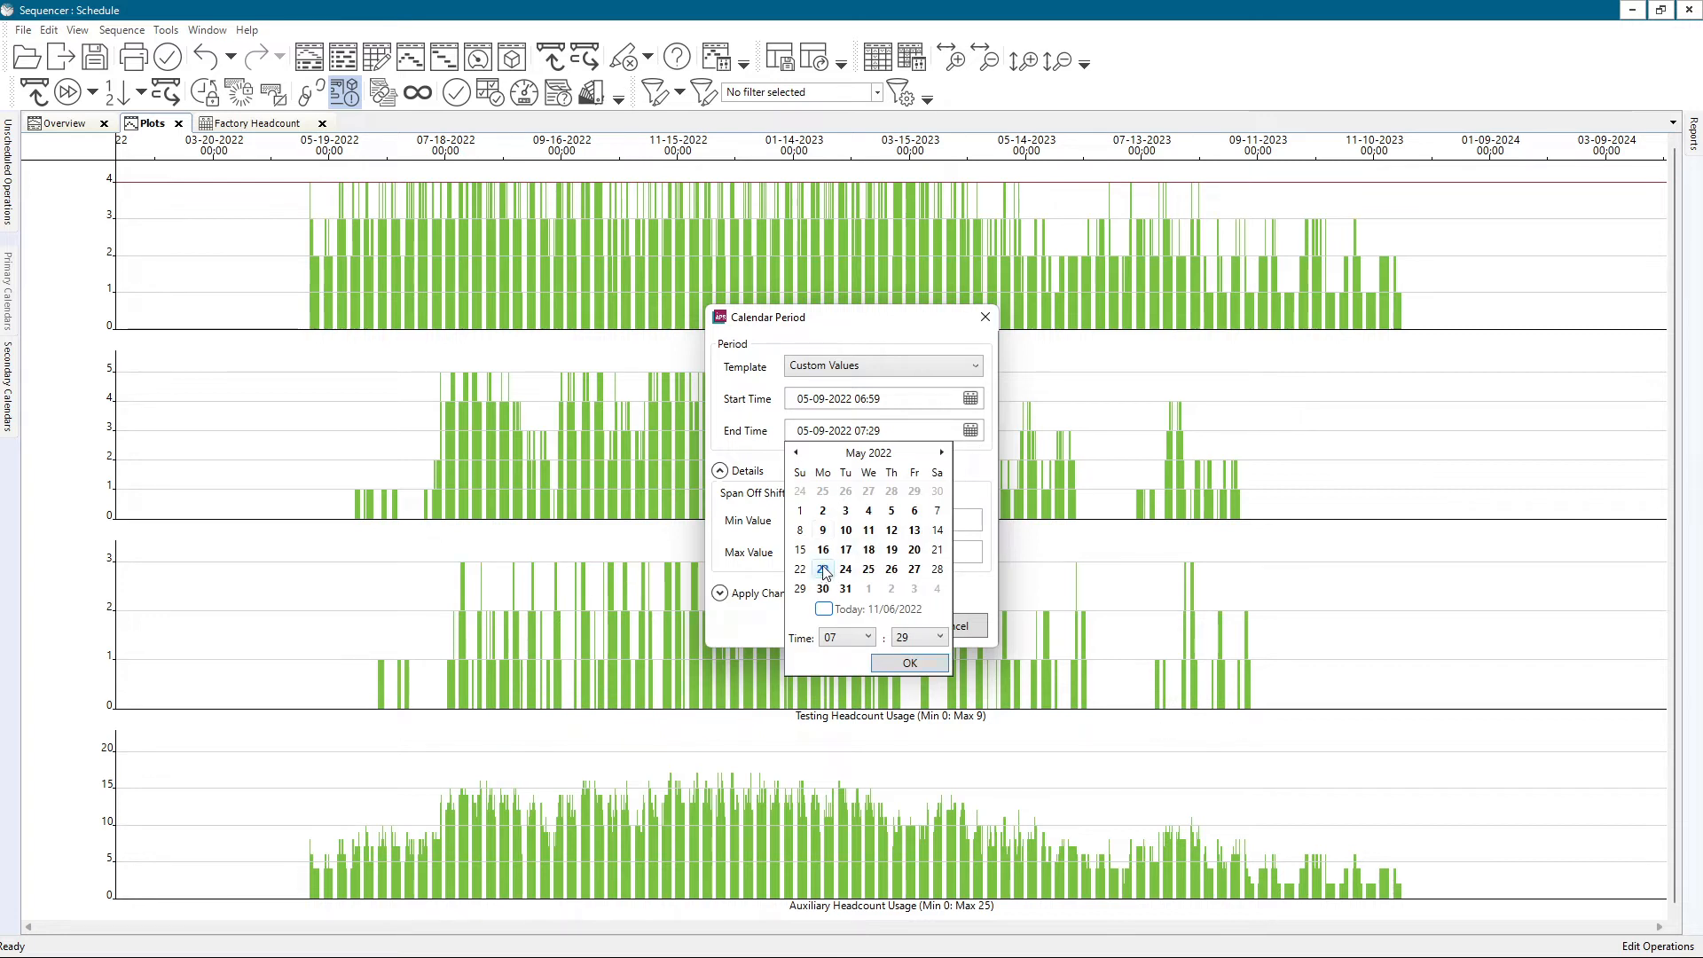
click(896, 665)
click(841, 547)
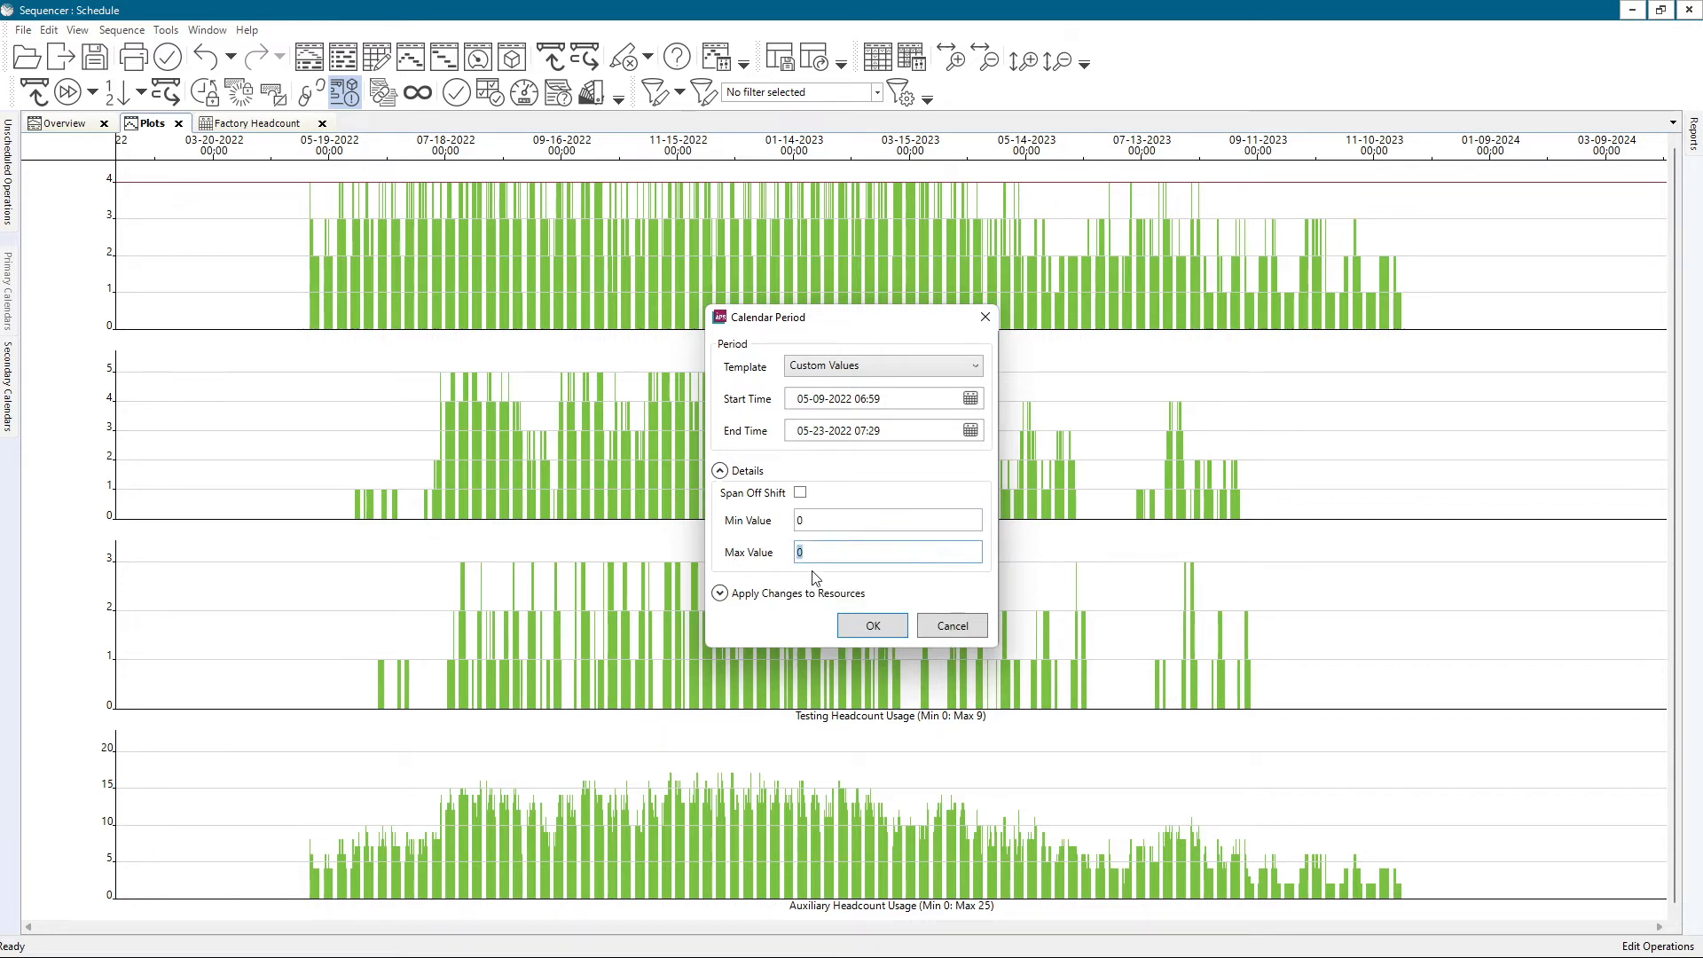
text(2)
click(850, 626)
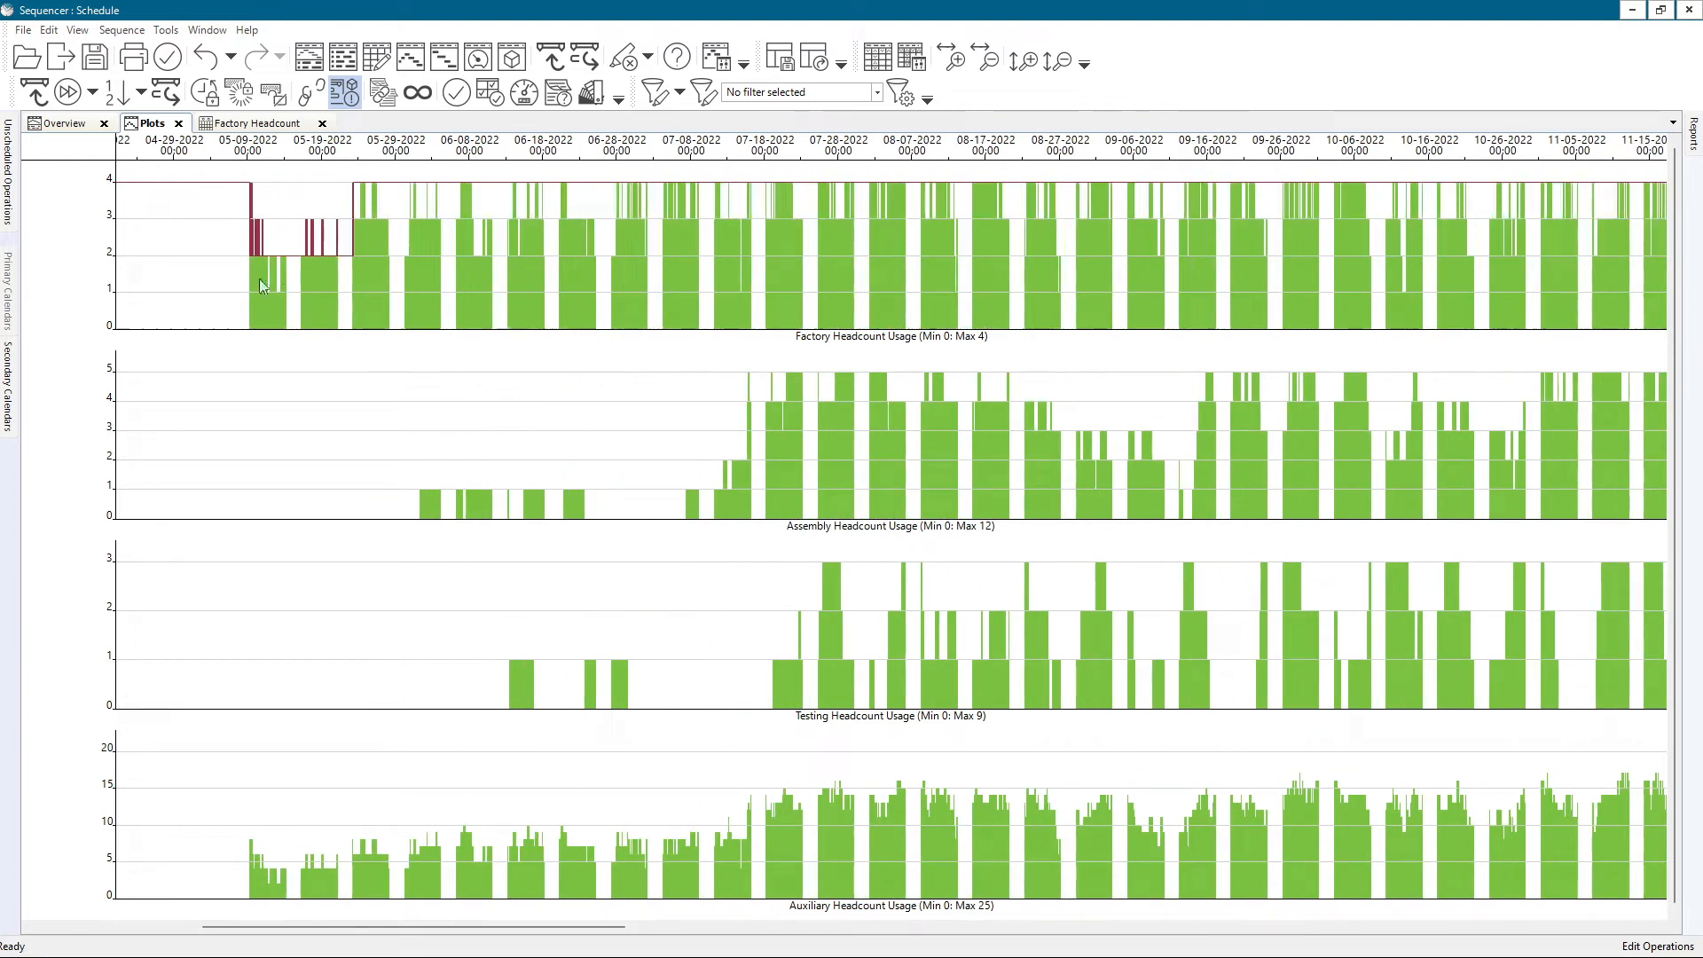
Delete the custom Max 2 period from the Factory Headcount calendar and close the calendar tab.
scroll(260, 284, up, 3)
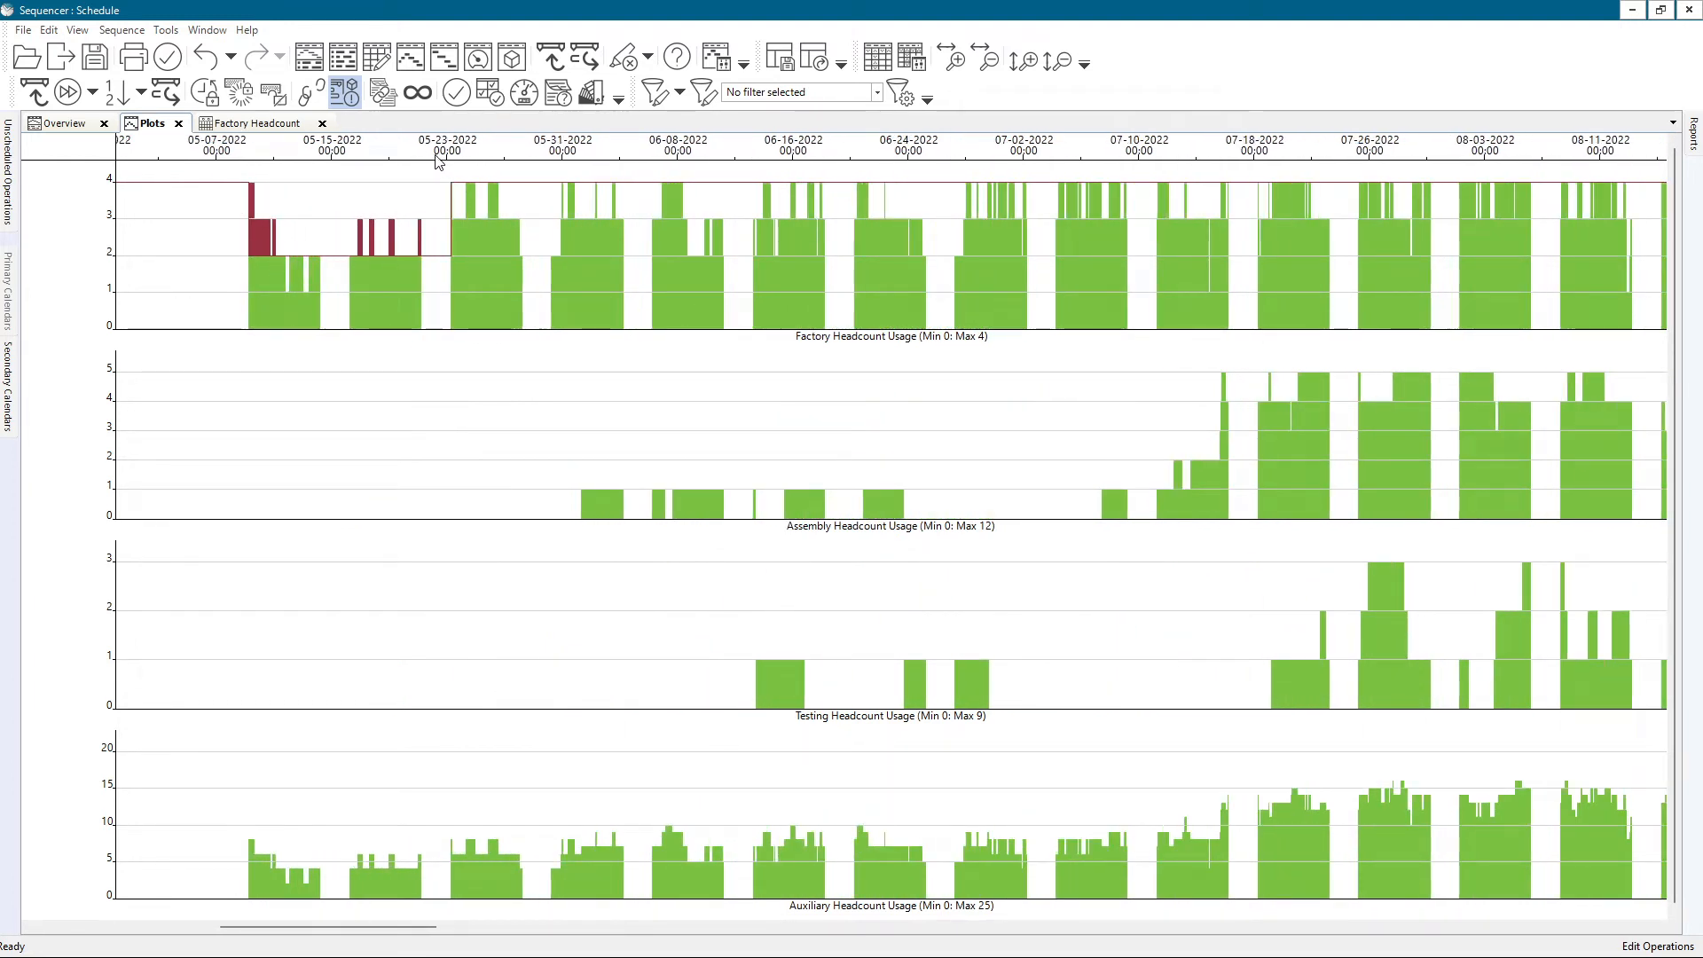
click(235, 125)
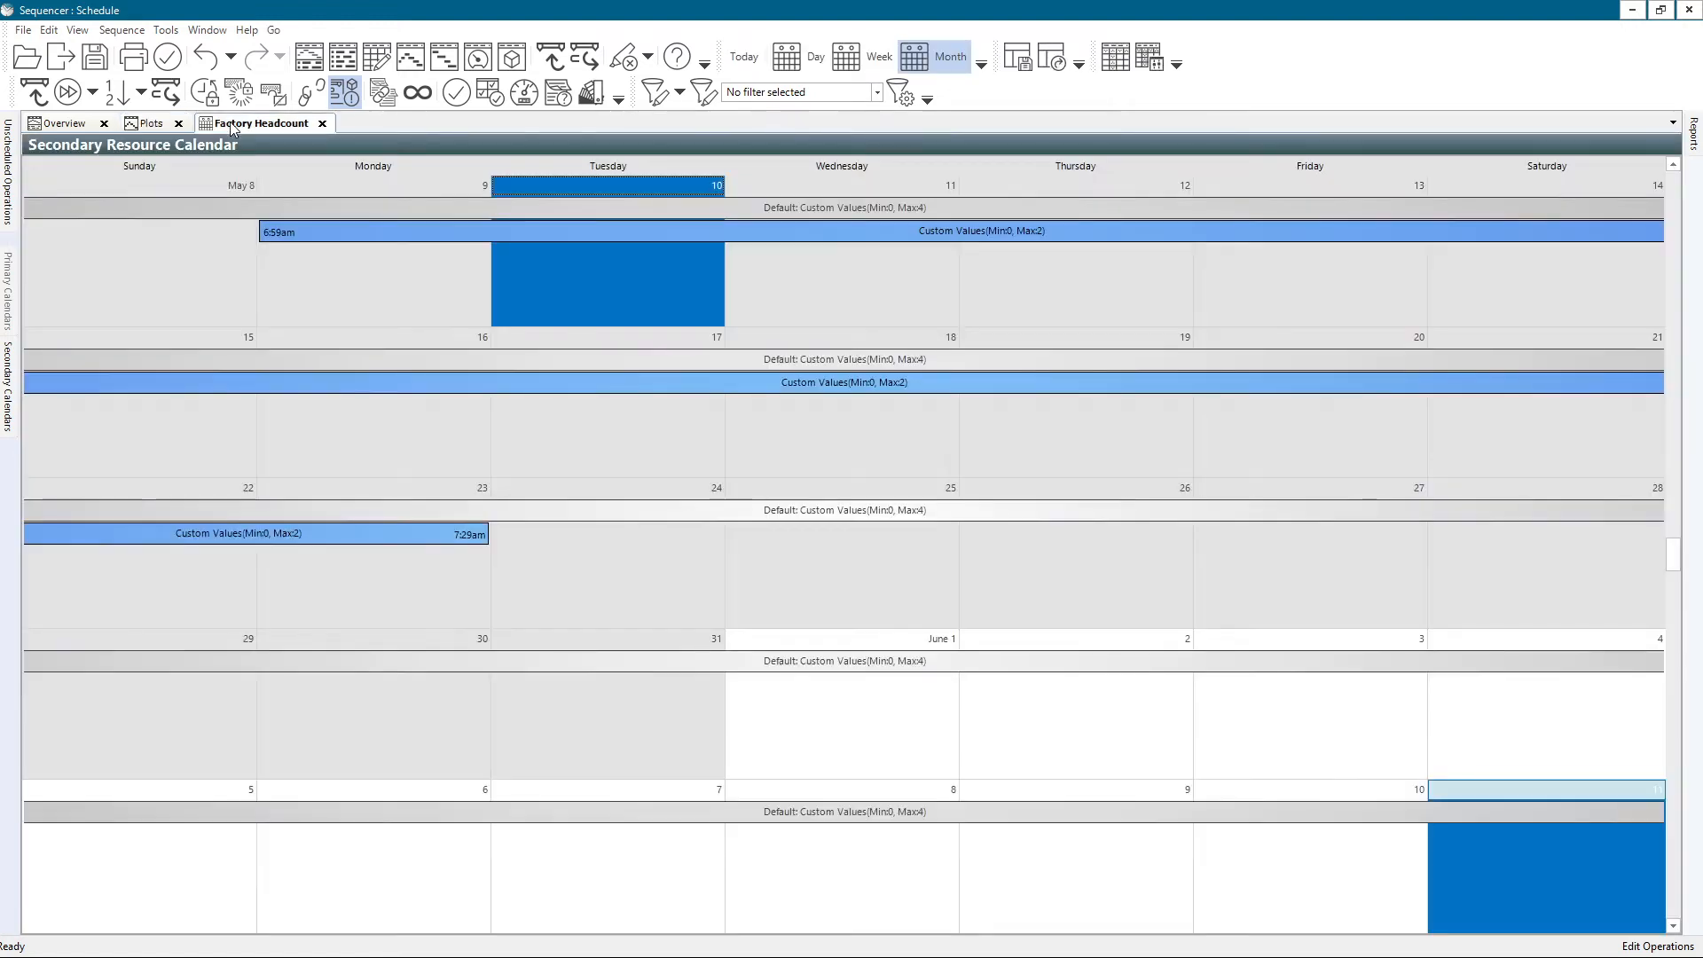
click(139, 126)
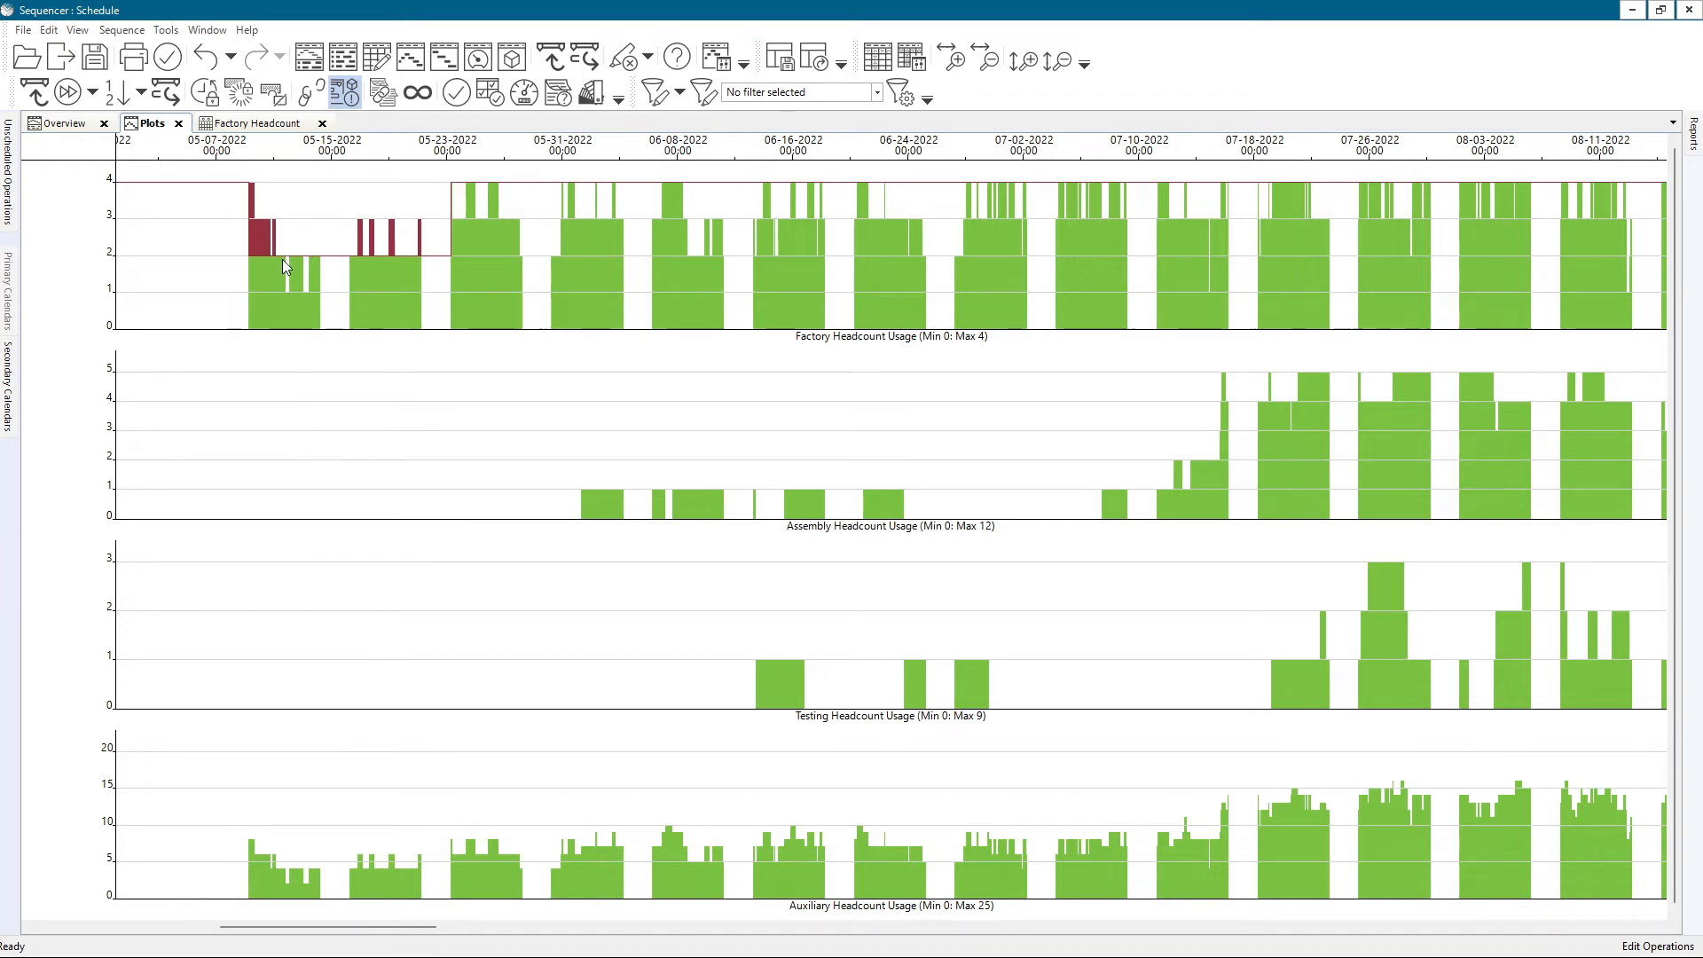
click(250, 125)
right_click(472, 385)
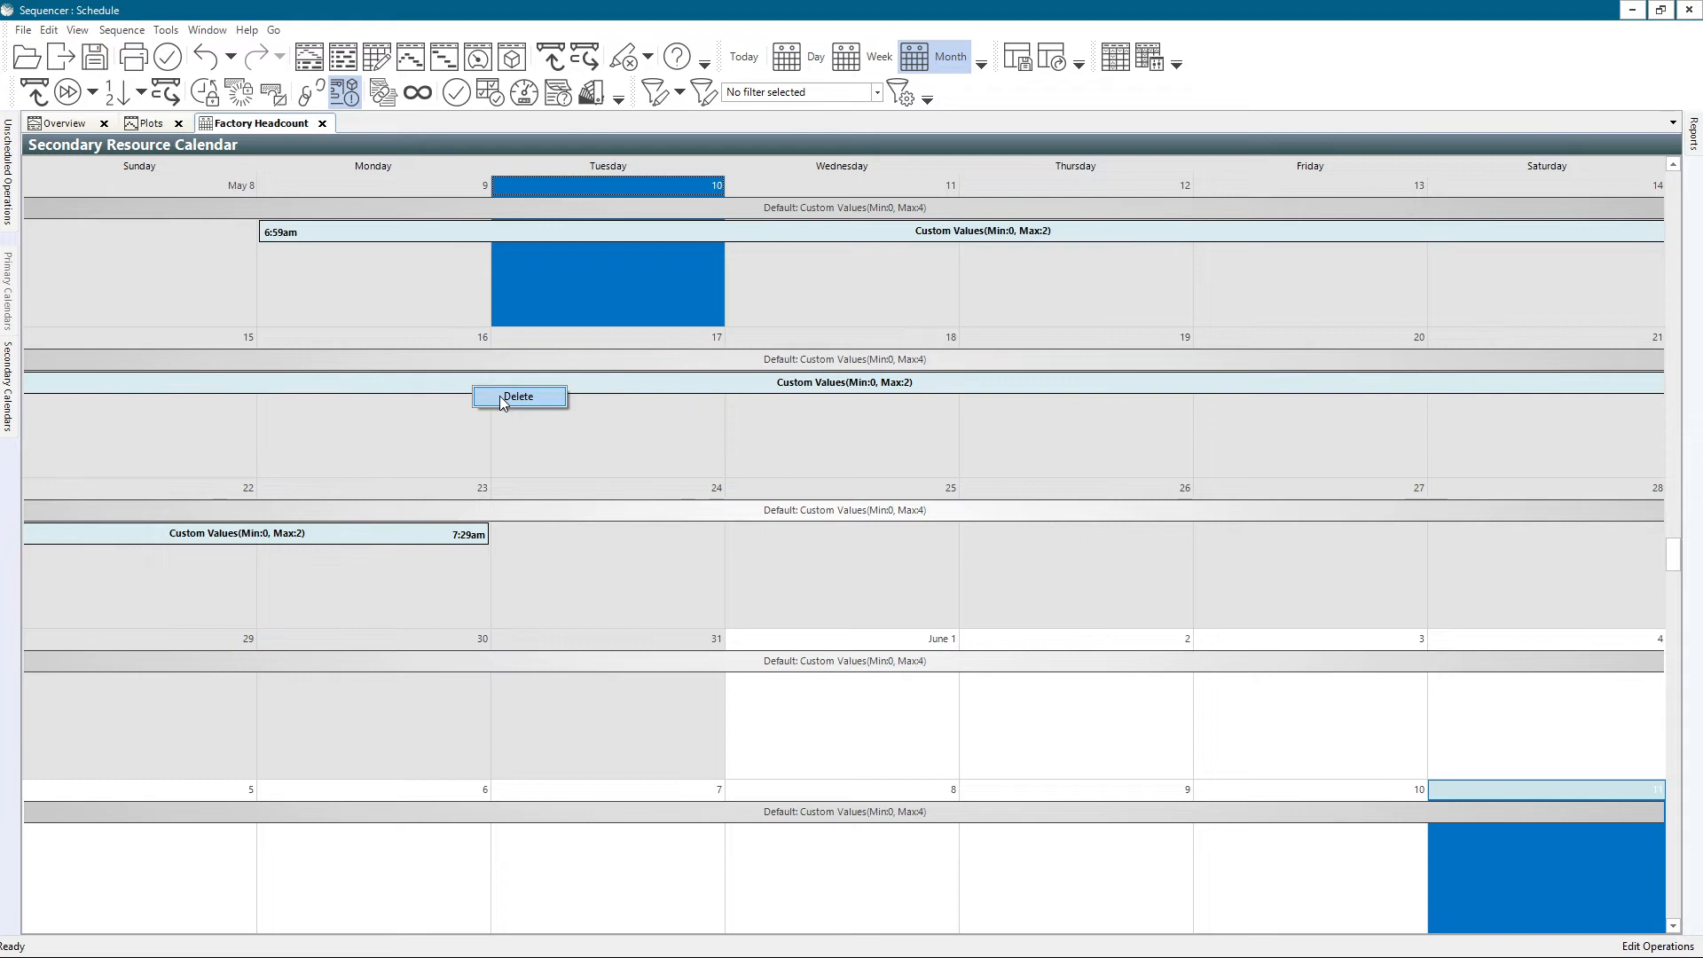
click(503, 398)
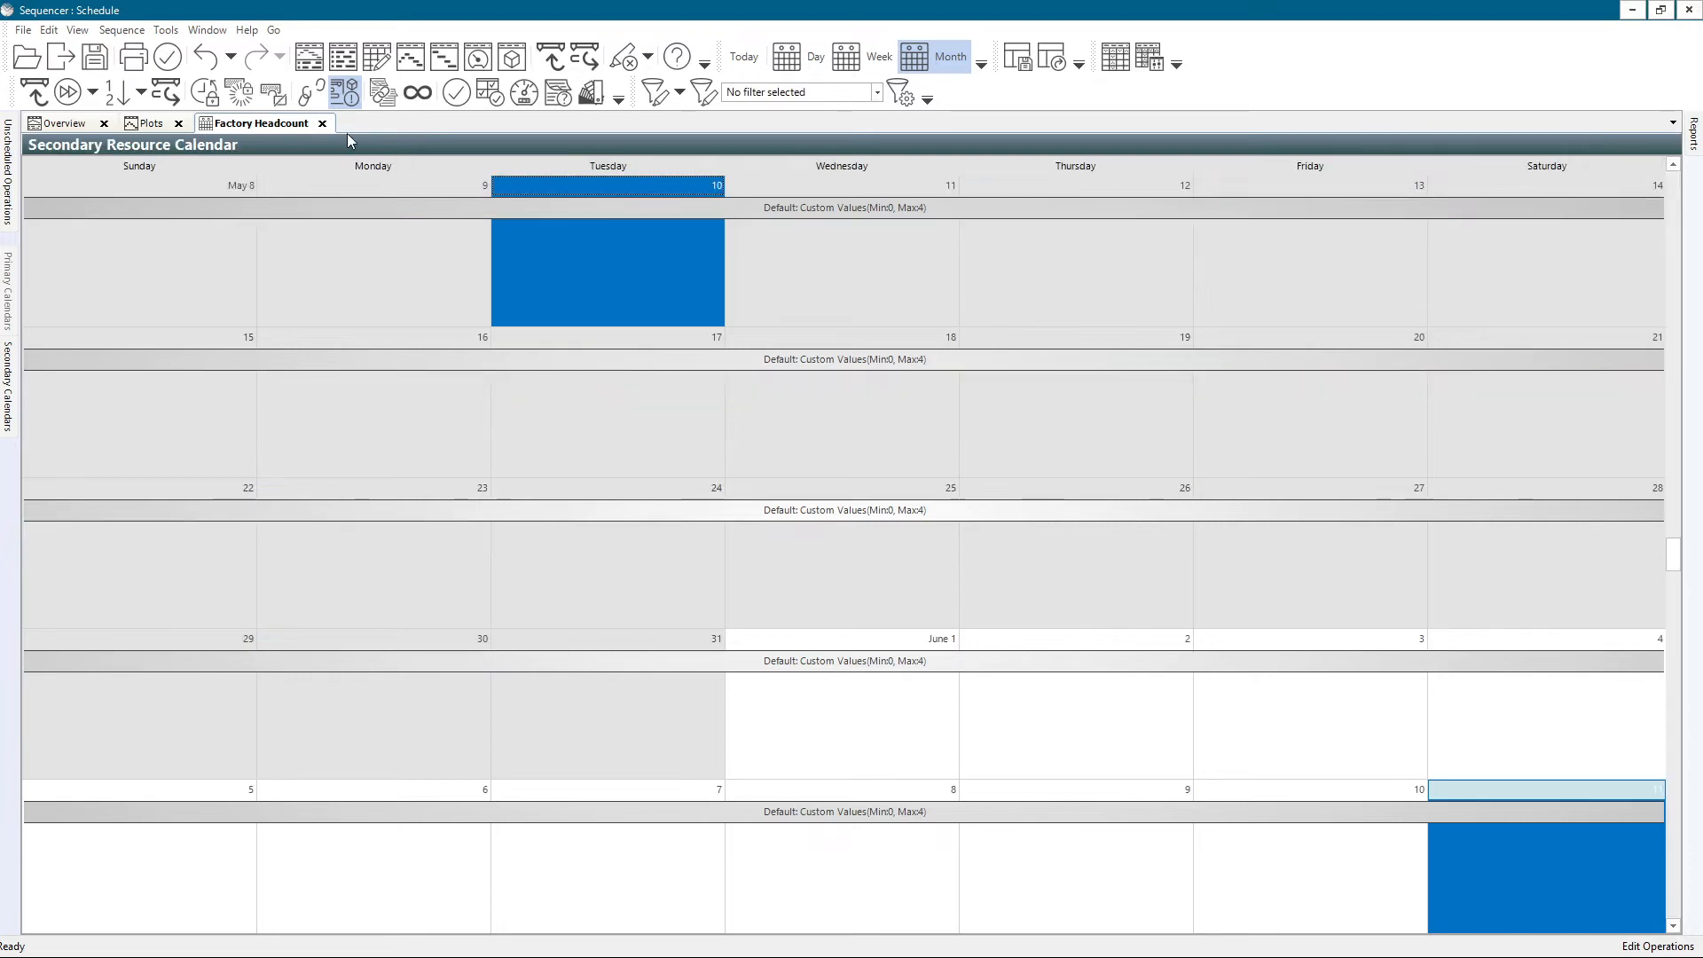
click(325, 123)
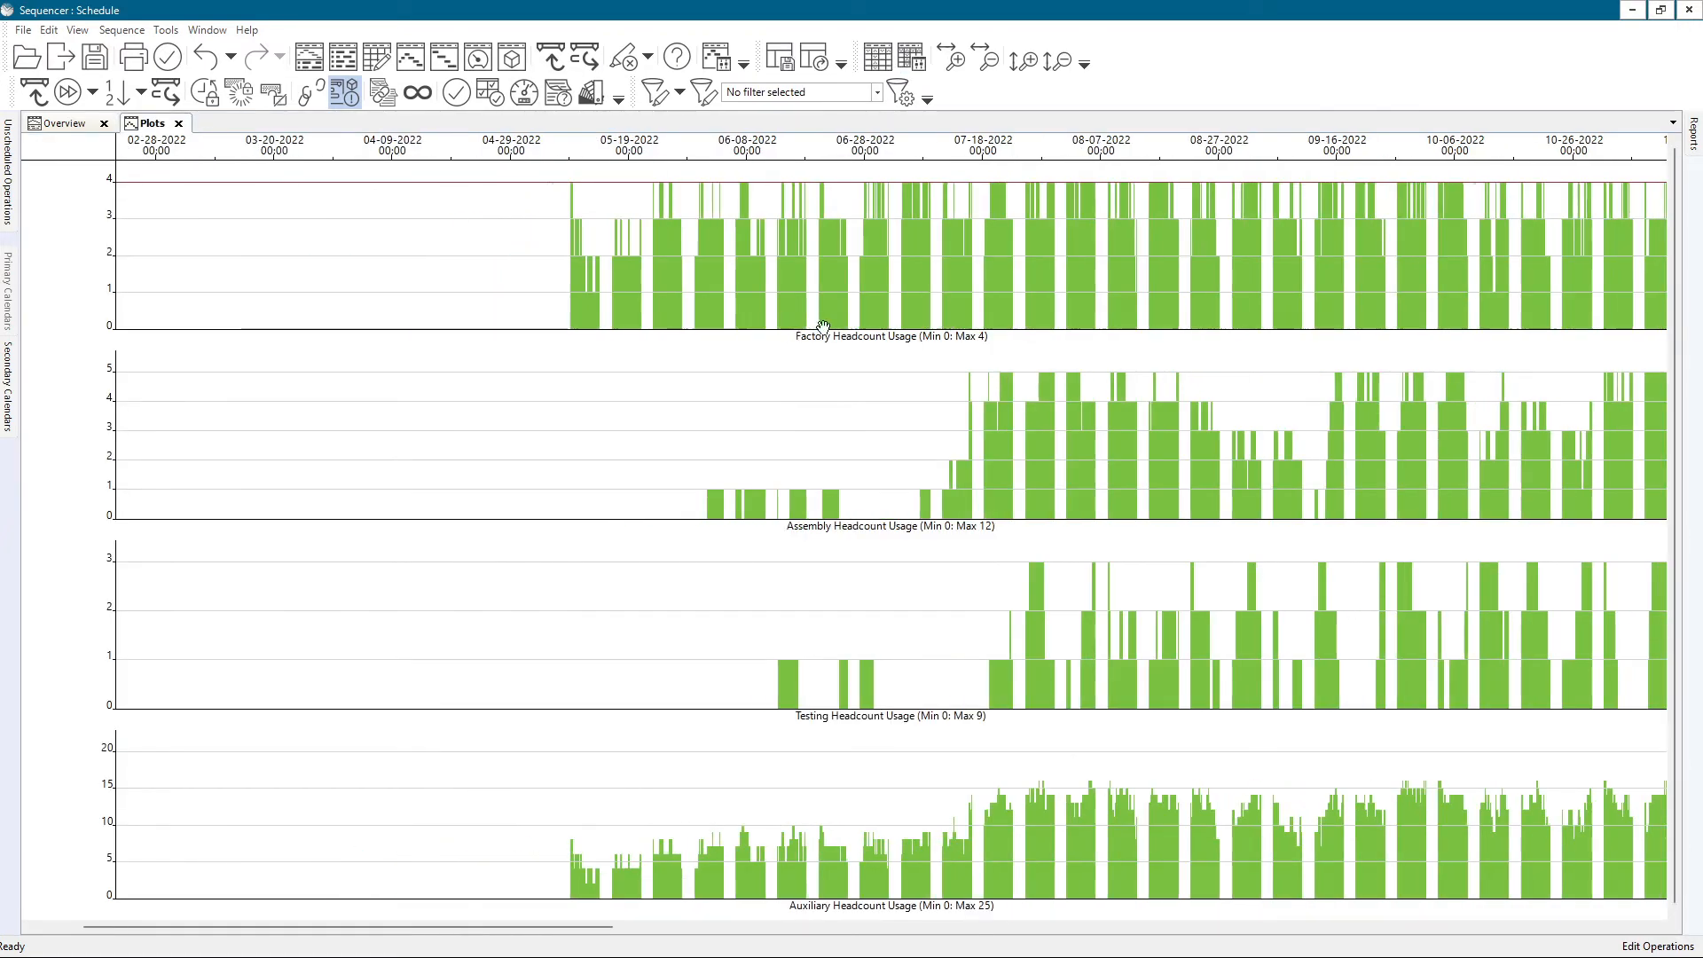
Move the Plots window into a new horizontal tab group beneath the Overview Gantt chart.
scroll(822, 328, down, 3)
drag(1055, 395, 804, 402)
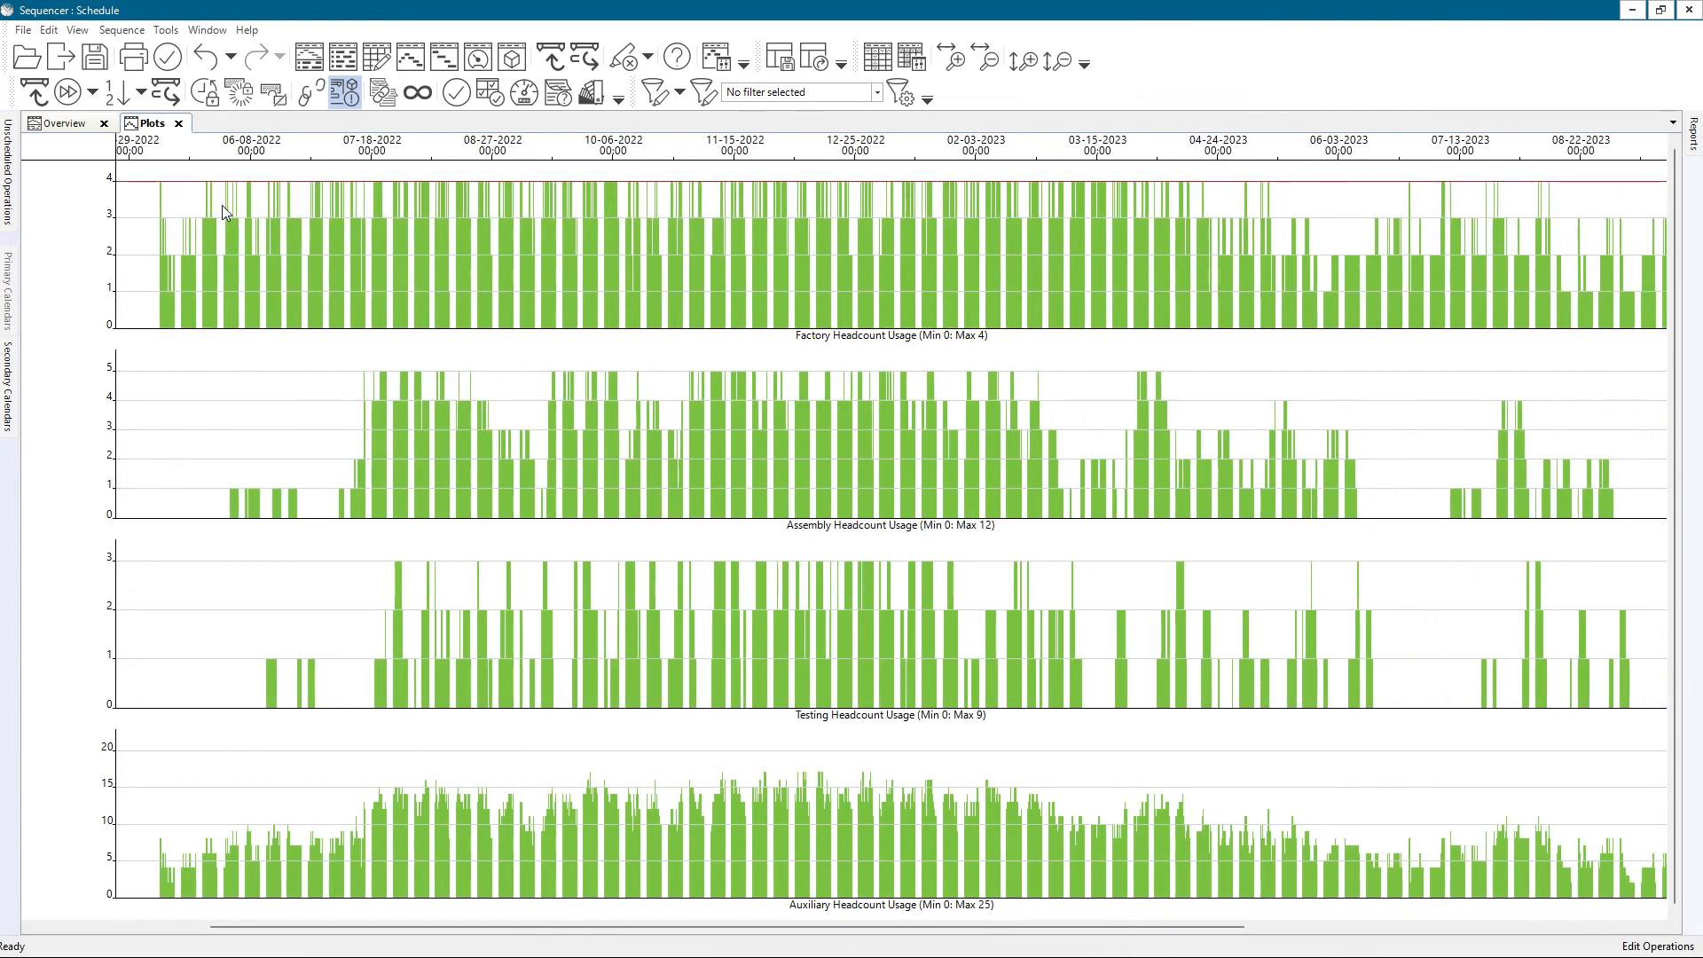
right_click(156, 129)
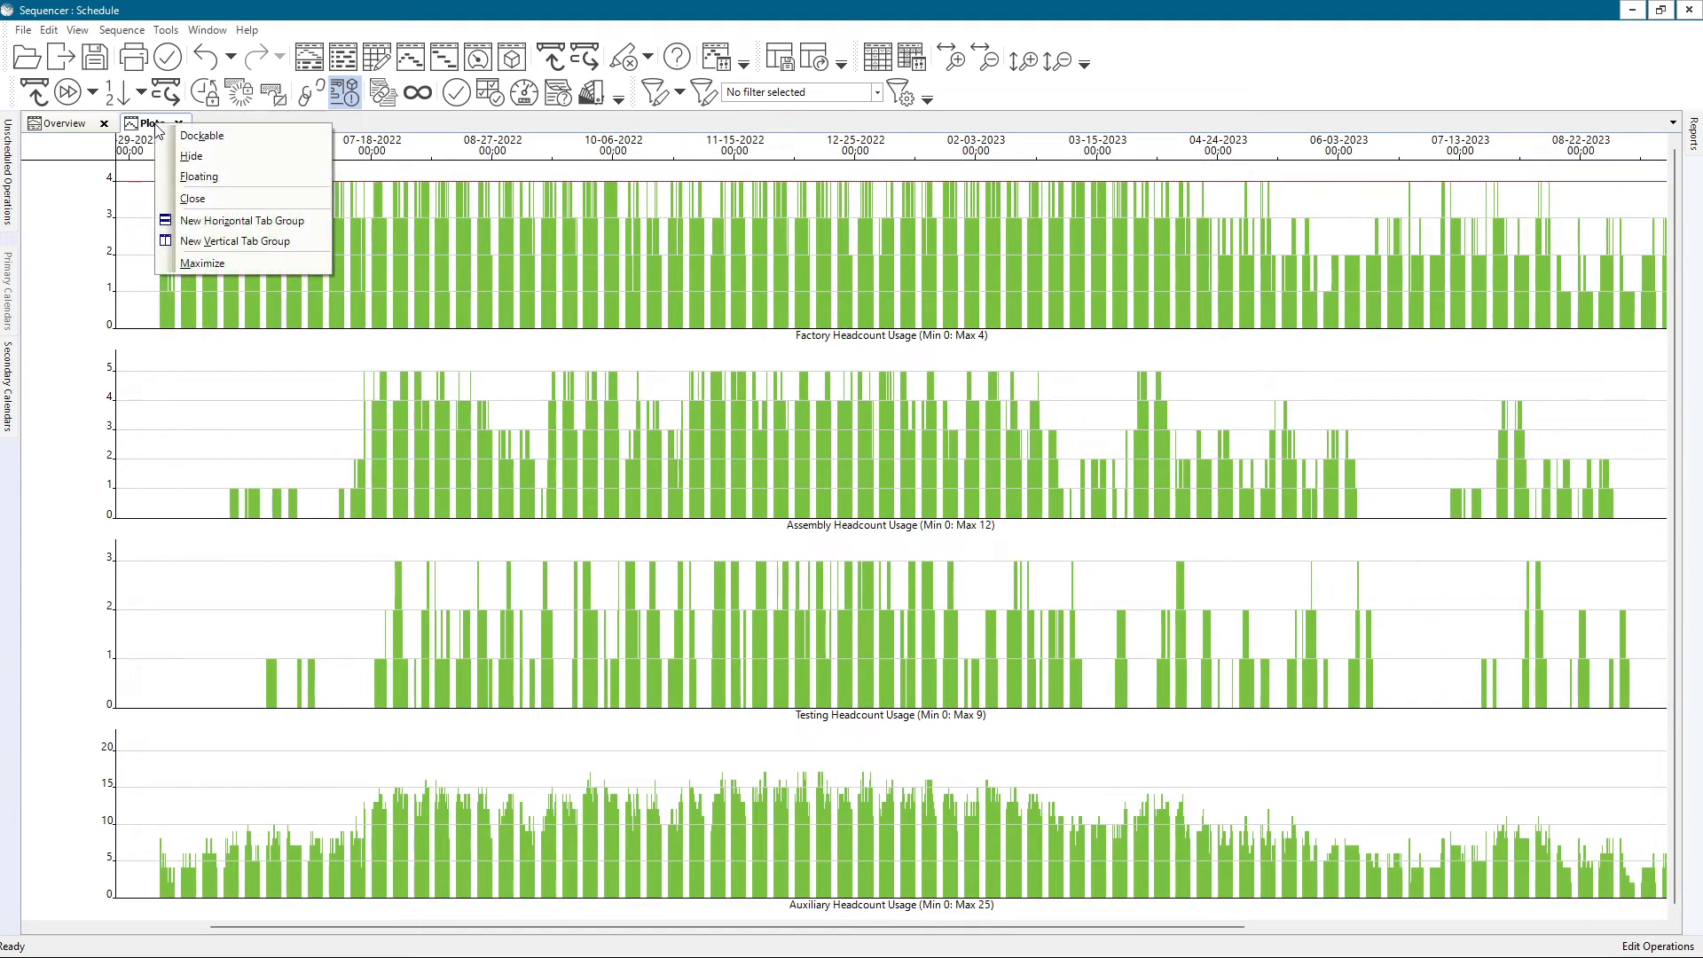
click(198, 221)
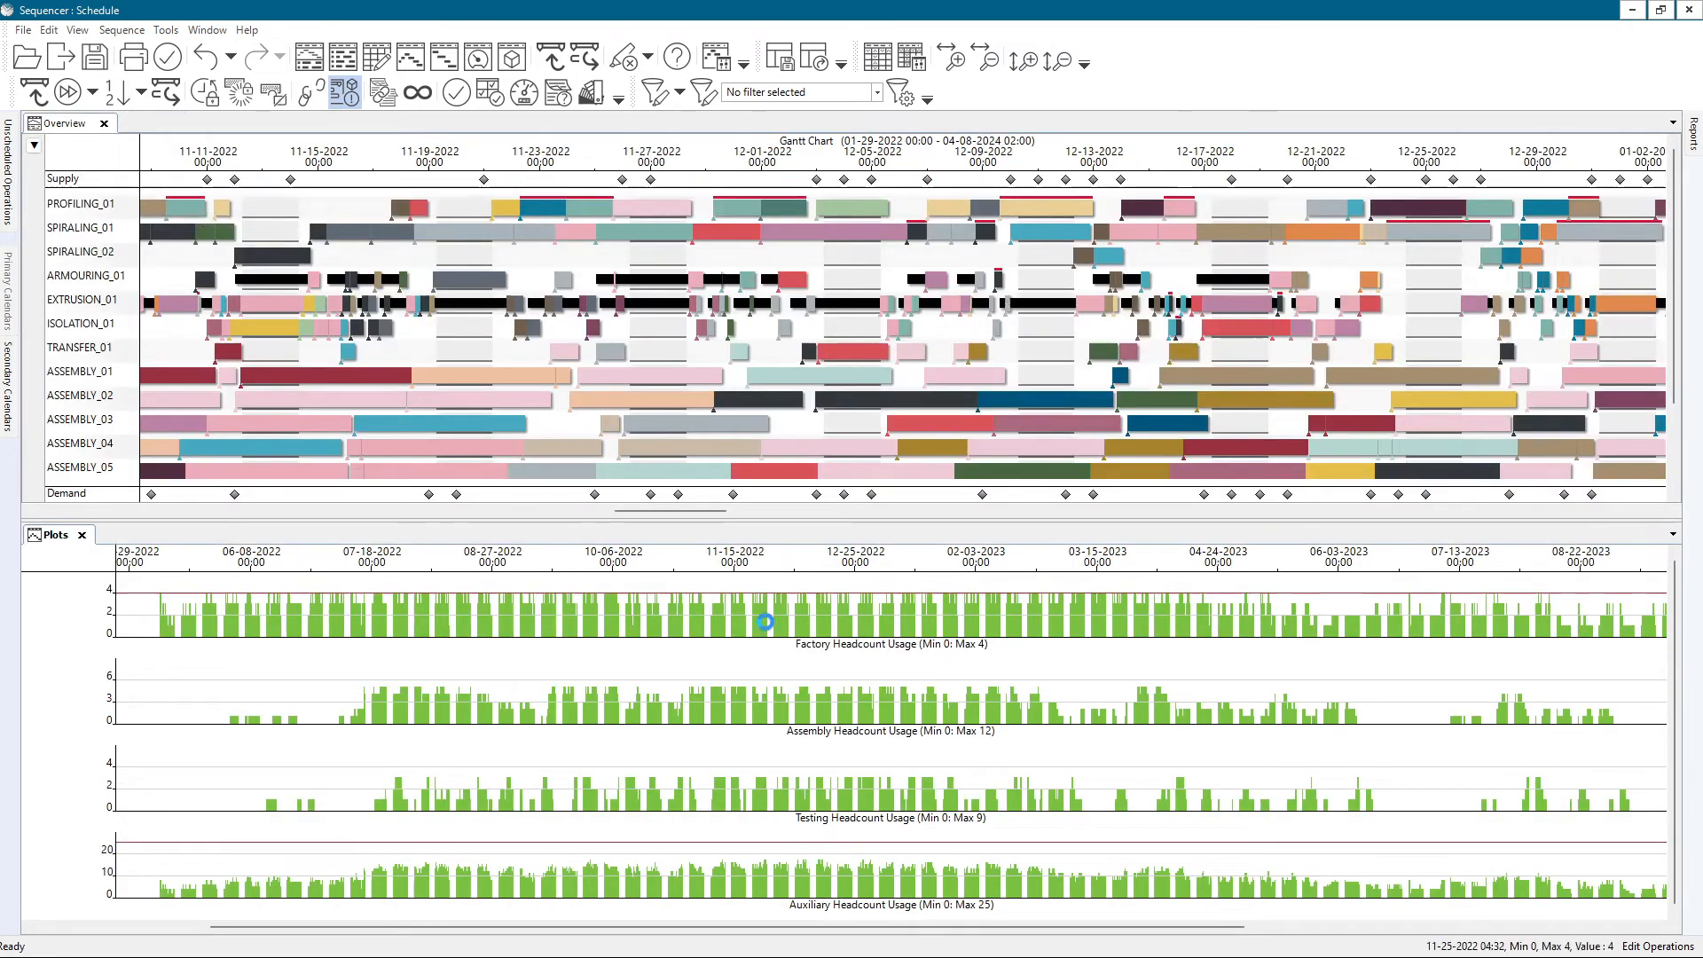
Inspect points on the Factory Headcount usage plot to highlight the corresponding operations in the Gantt chart.
click(760, 623)
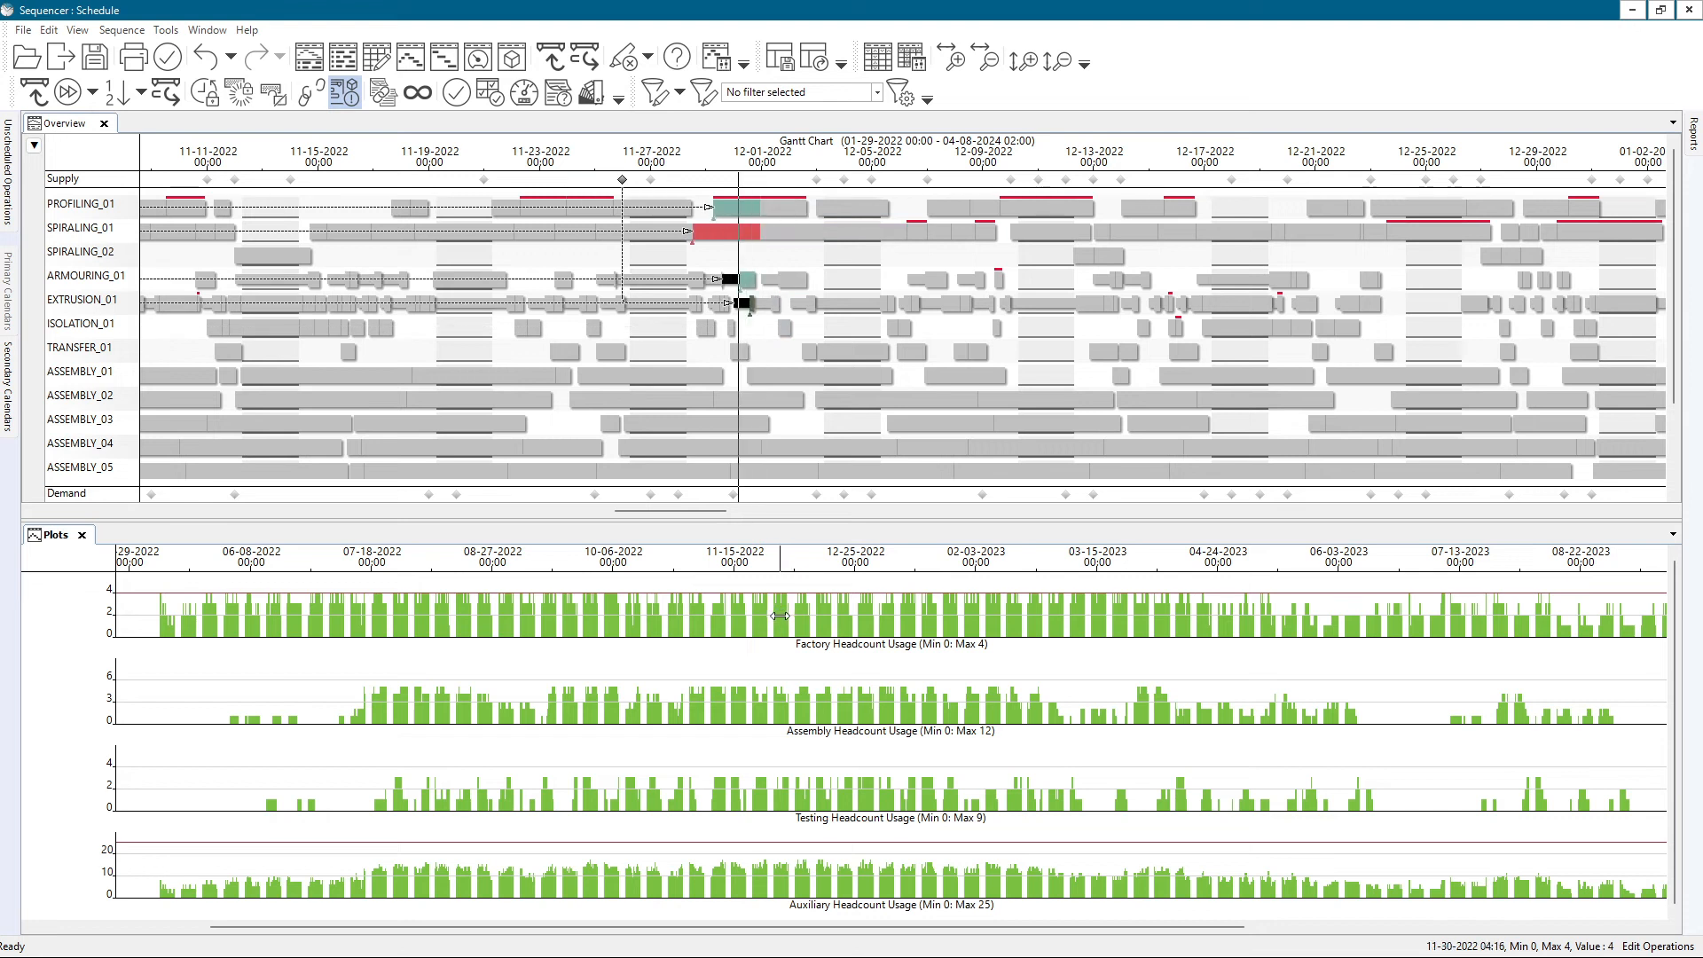
mouse_move(779, 615)
mouse_down()
mouse_move(746, 621)
mouse_move(789, 625)
mouse_move(770, 634)
mouse_move(773, 621)
mouse_up()
scroll(770, 624, up, 6)
drag(883, 621, 886, 627)
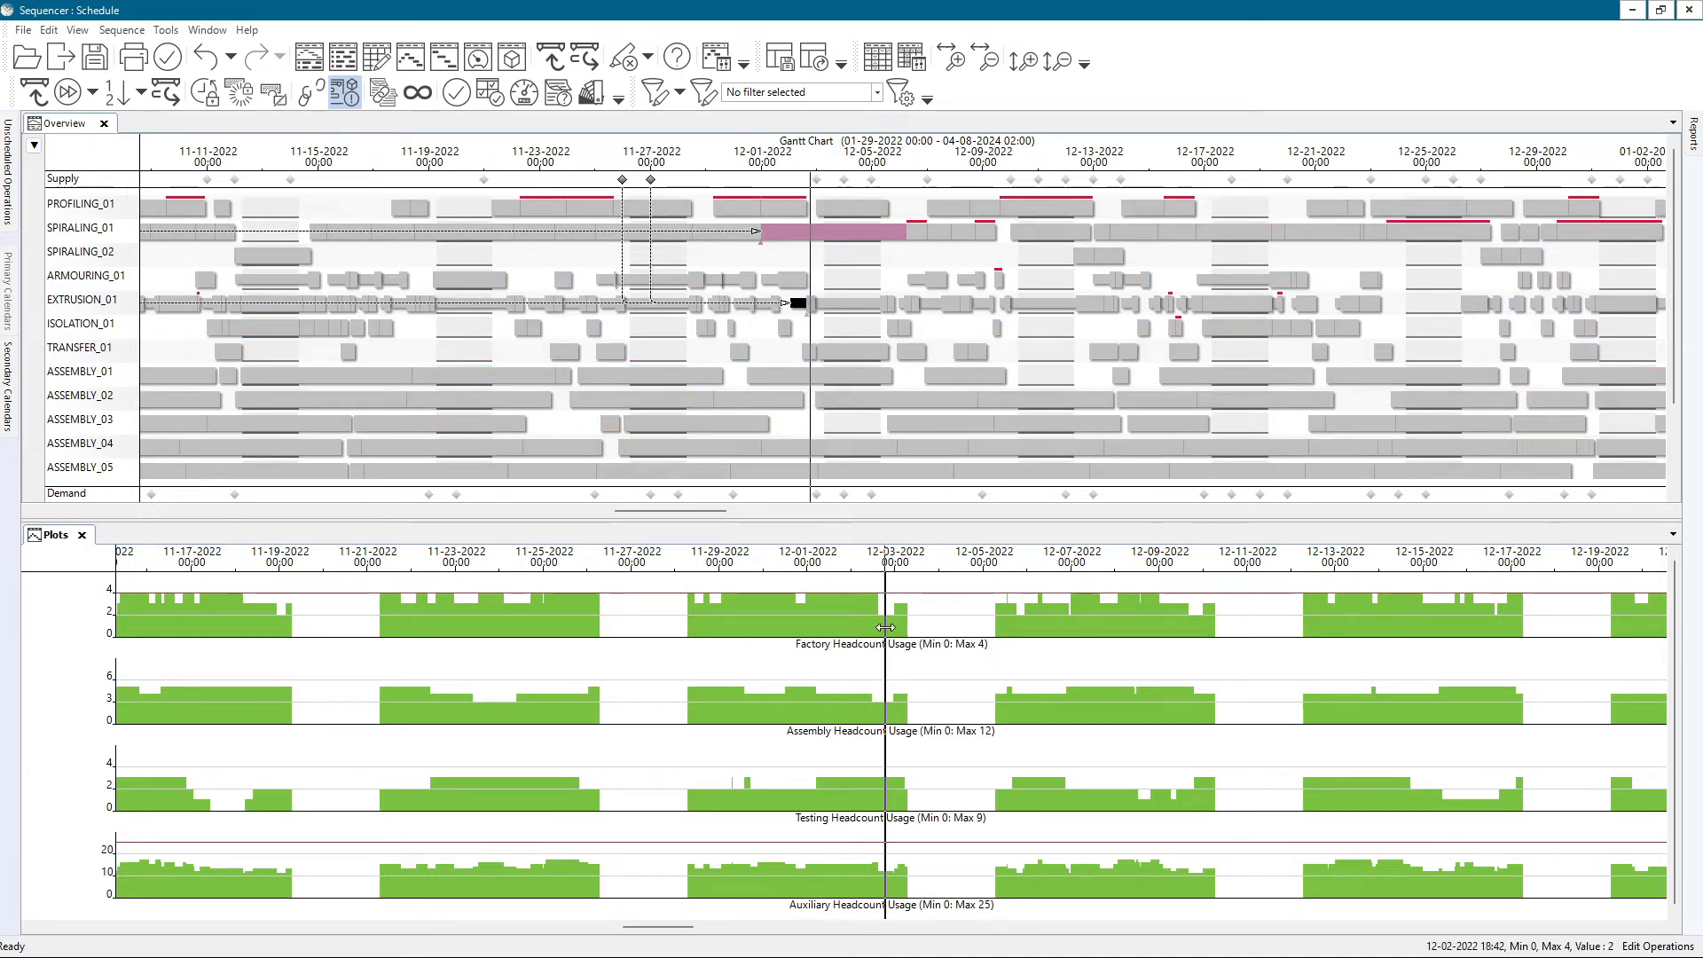
drag(885, 627, 885, 627)
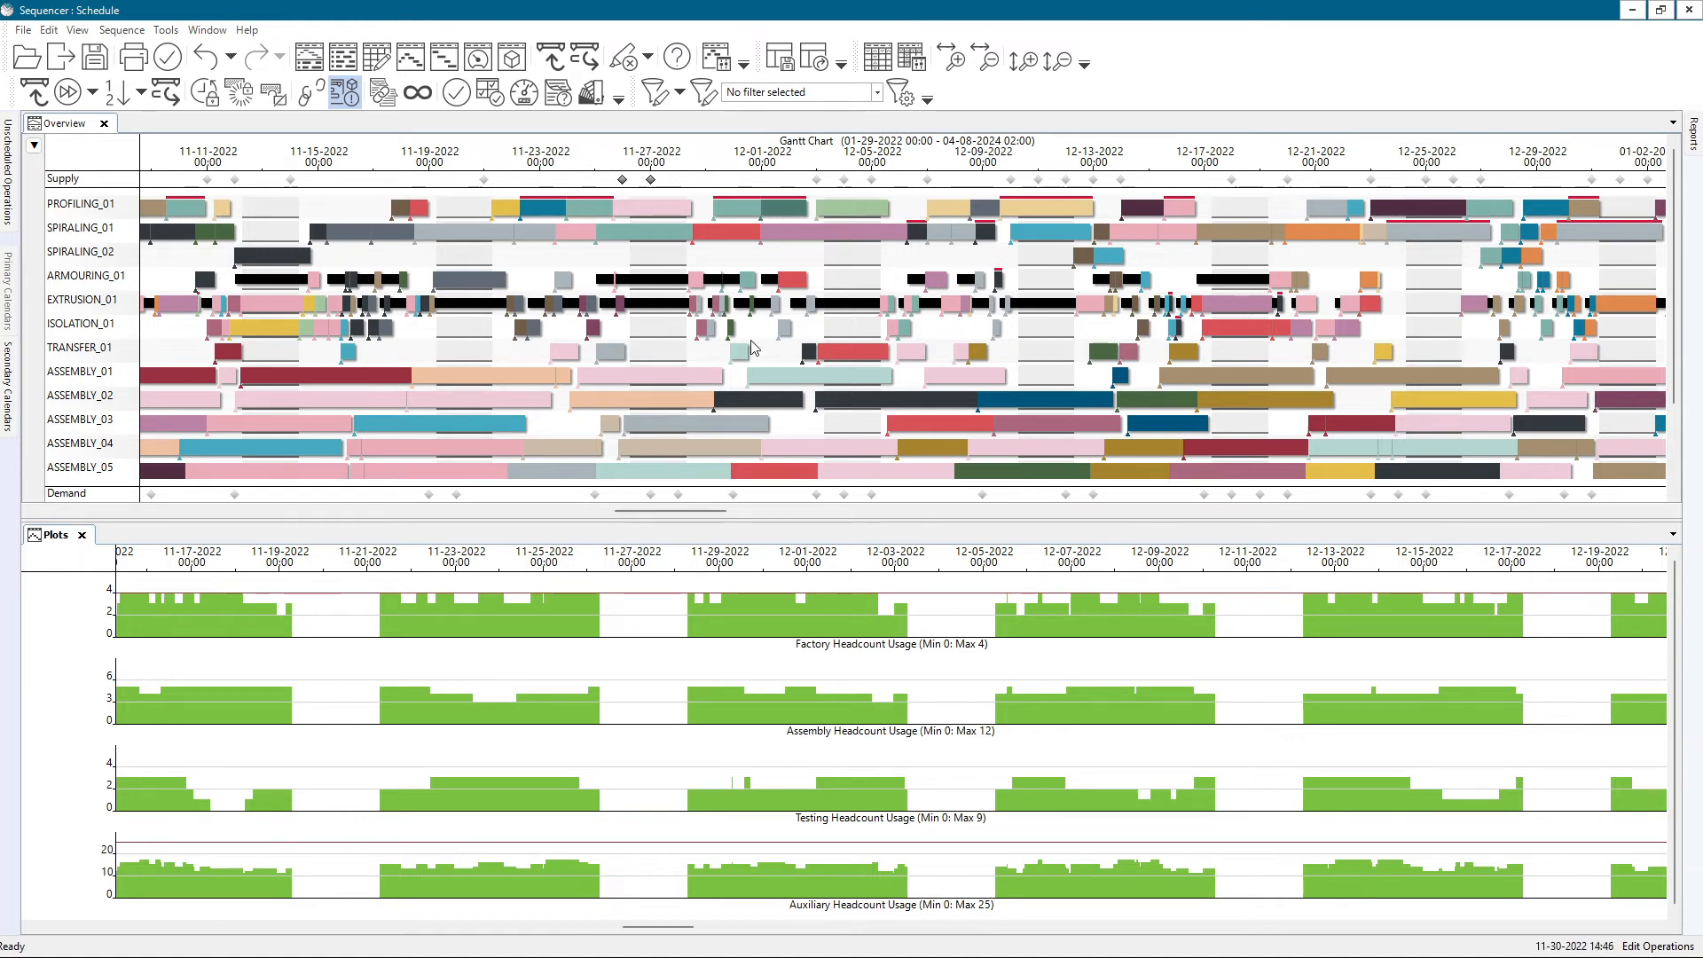
mouse_move(818, 607)
mouse_down()
mouse_move(781, 615)
mouse_move(828, 615)
mouse_up()
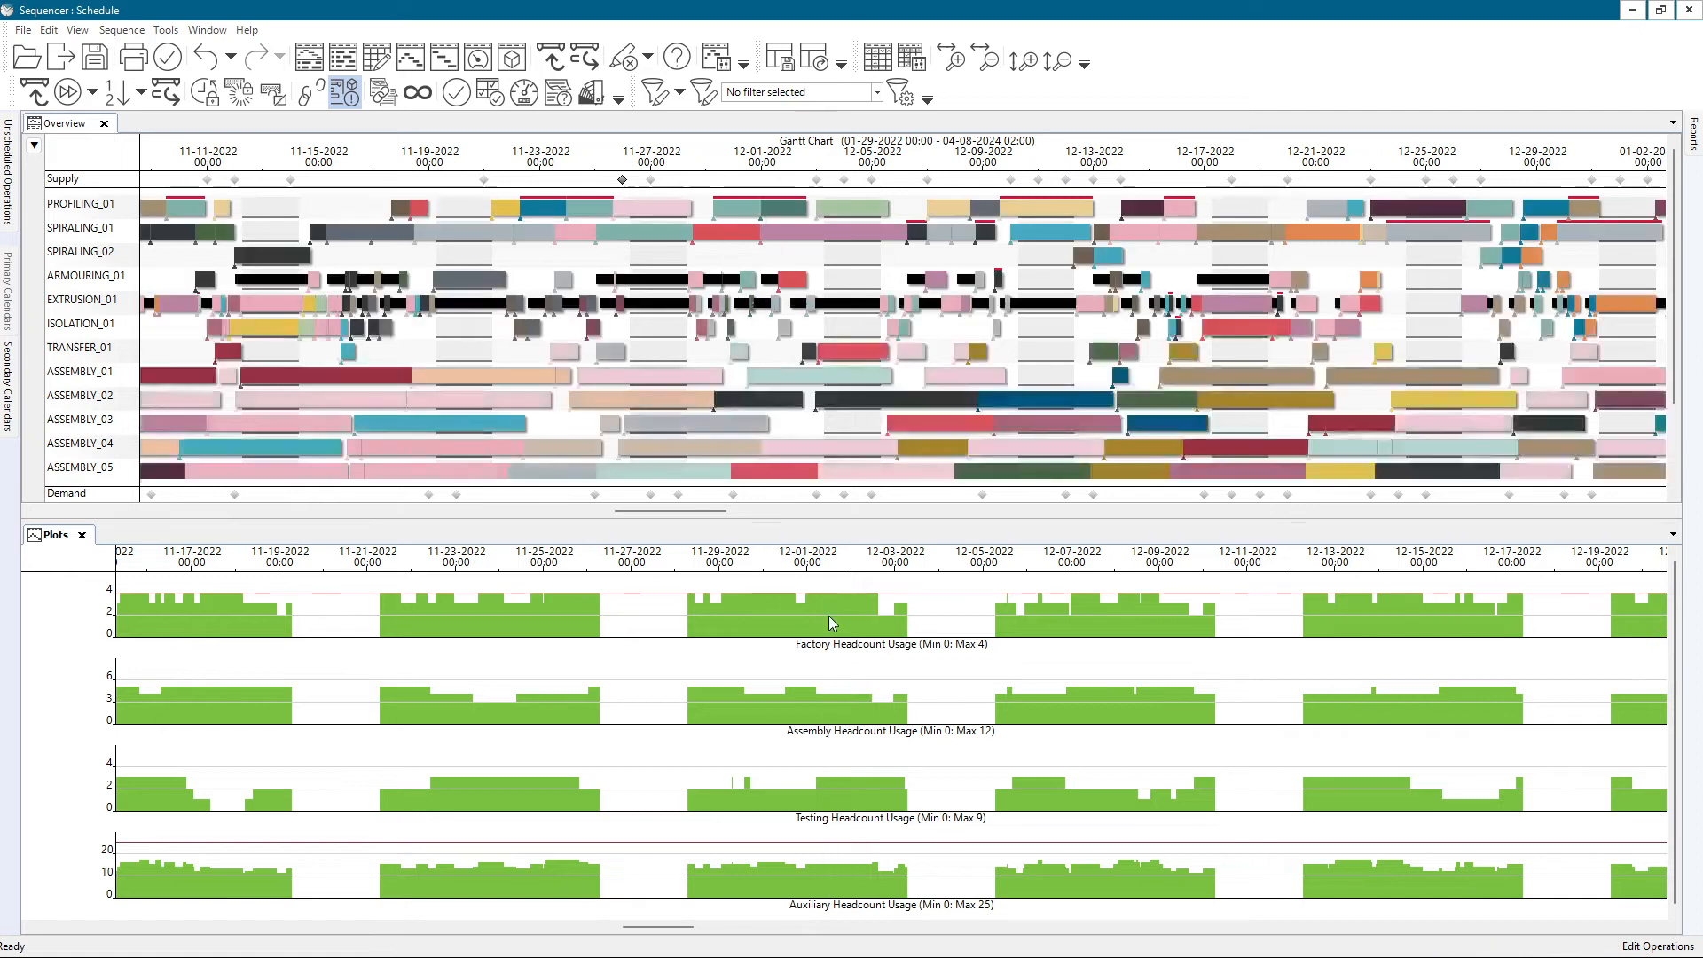
scroll(797, 623, down, 1)
drag(760, 605, 986, 618)
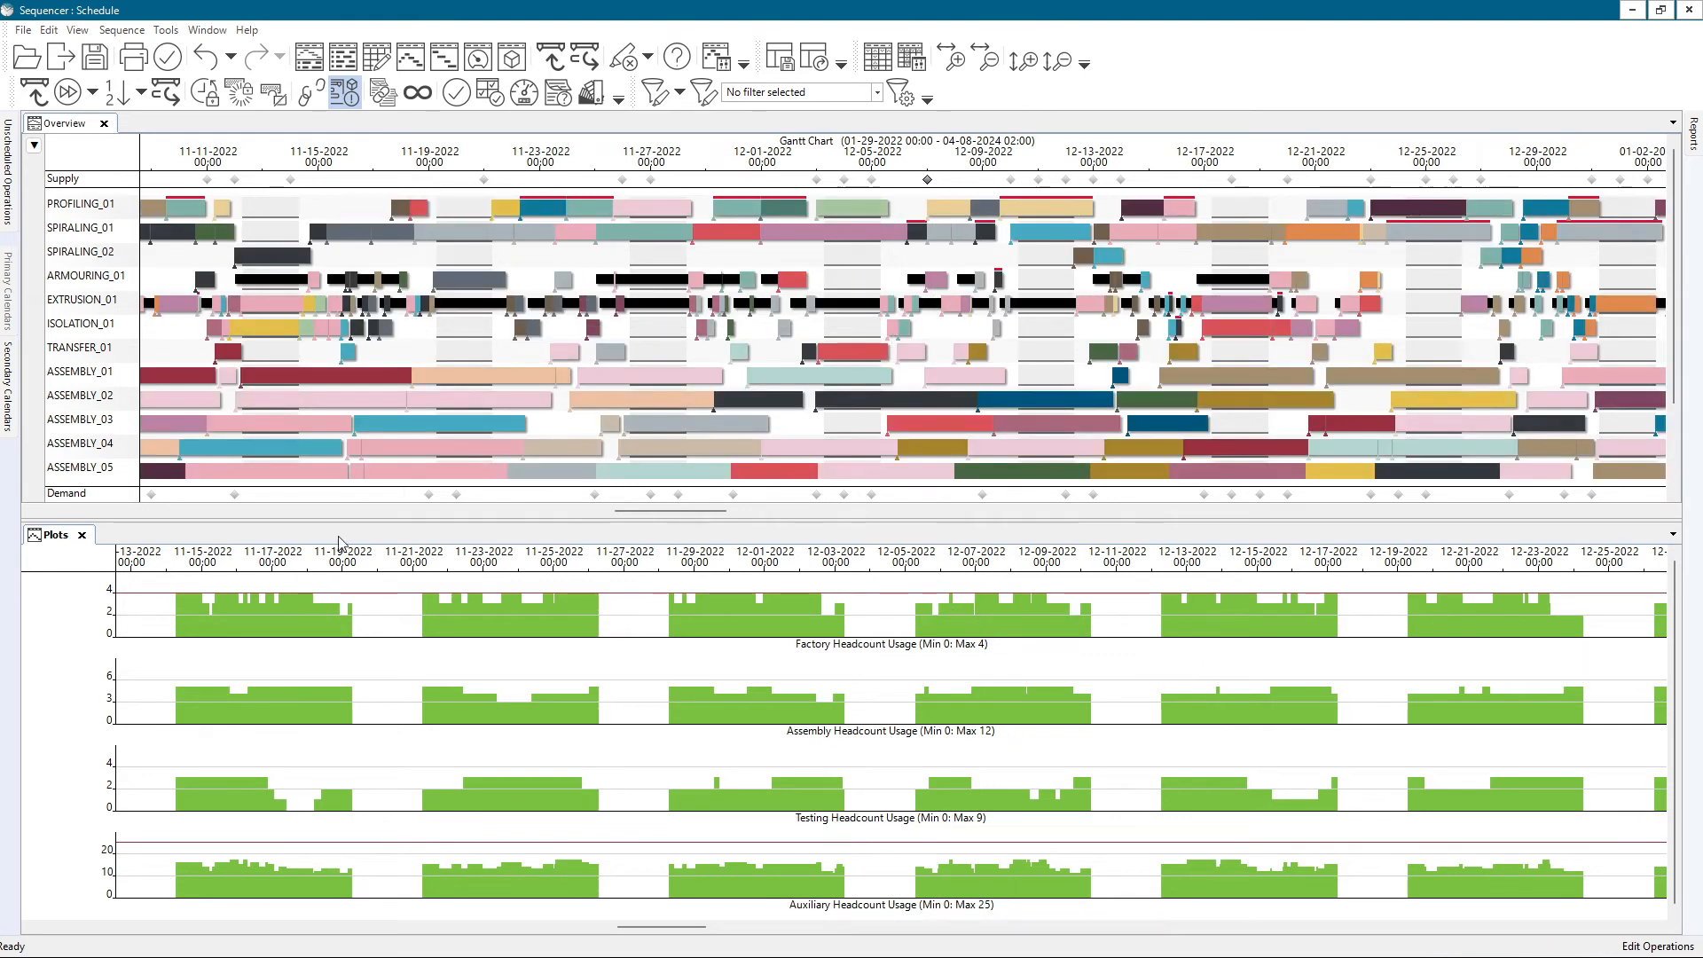
Close the Plots tab and add a Plots pane below the Gantt chart inside the Overview window, resizing it.
click(81, 535)
click(34, 145)
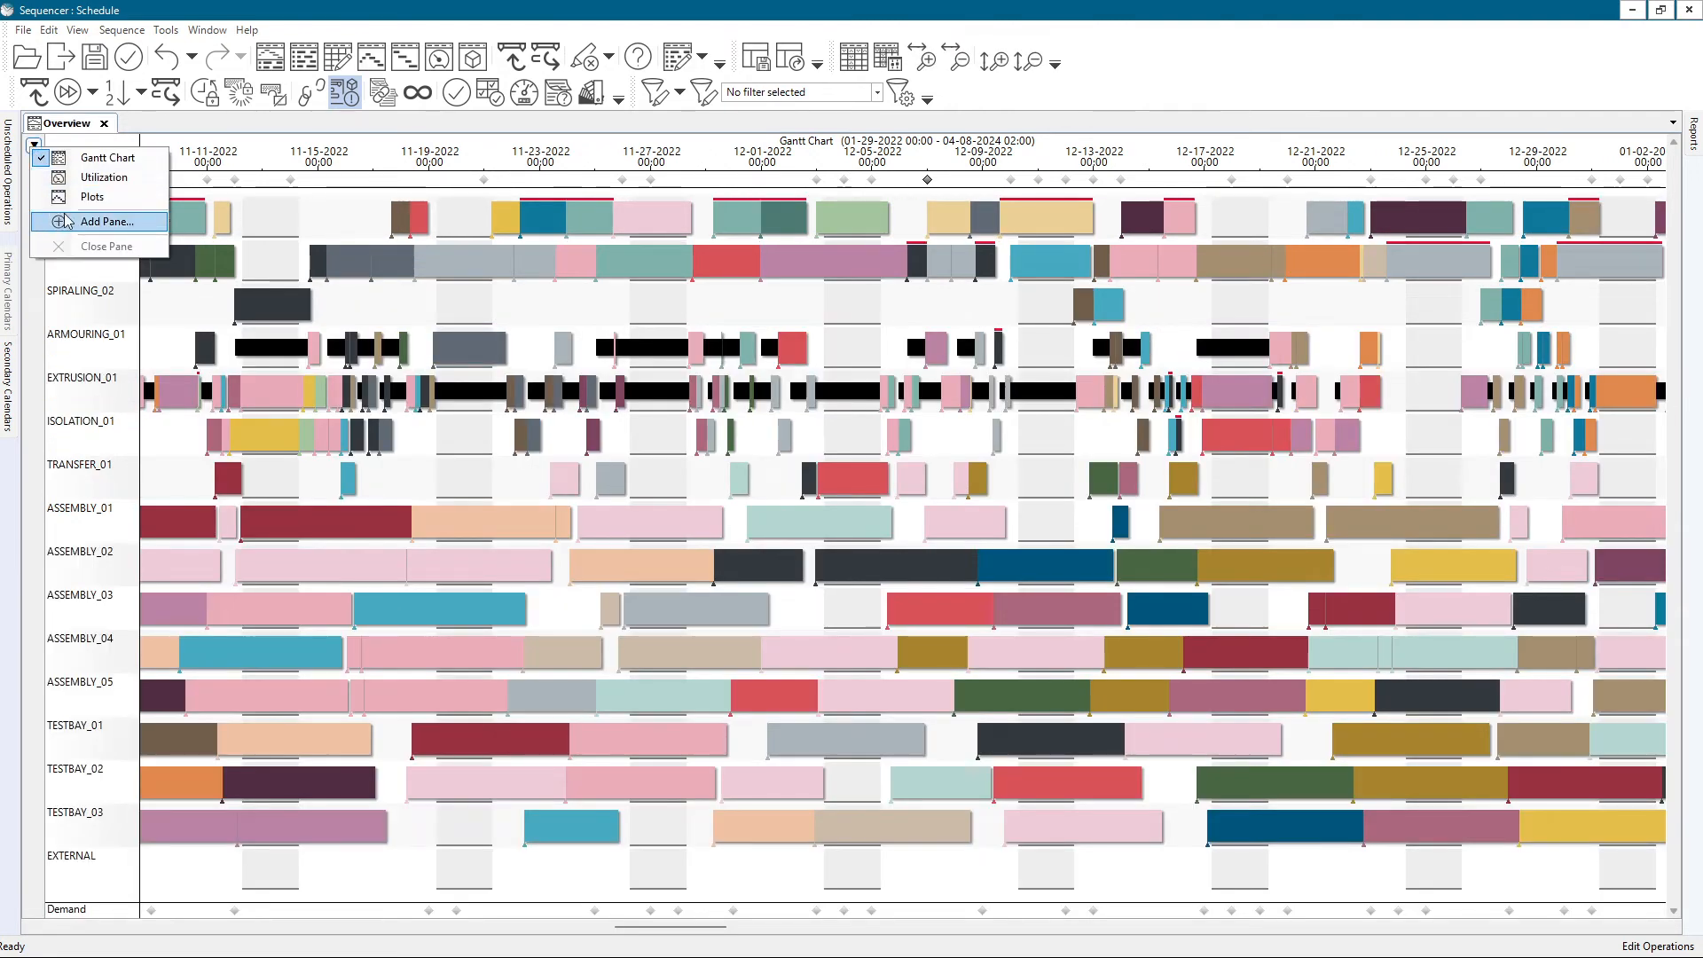
click(106, 225)
click(34, 749)
click(80, 803)
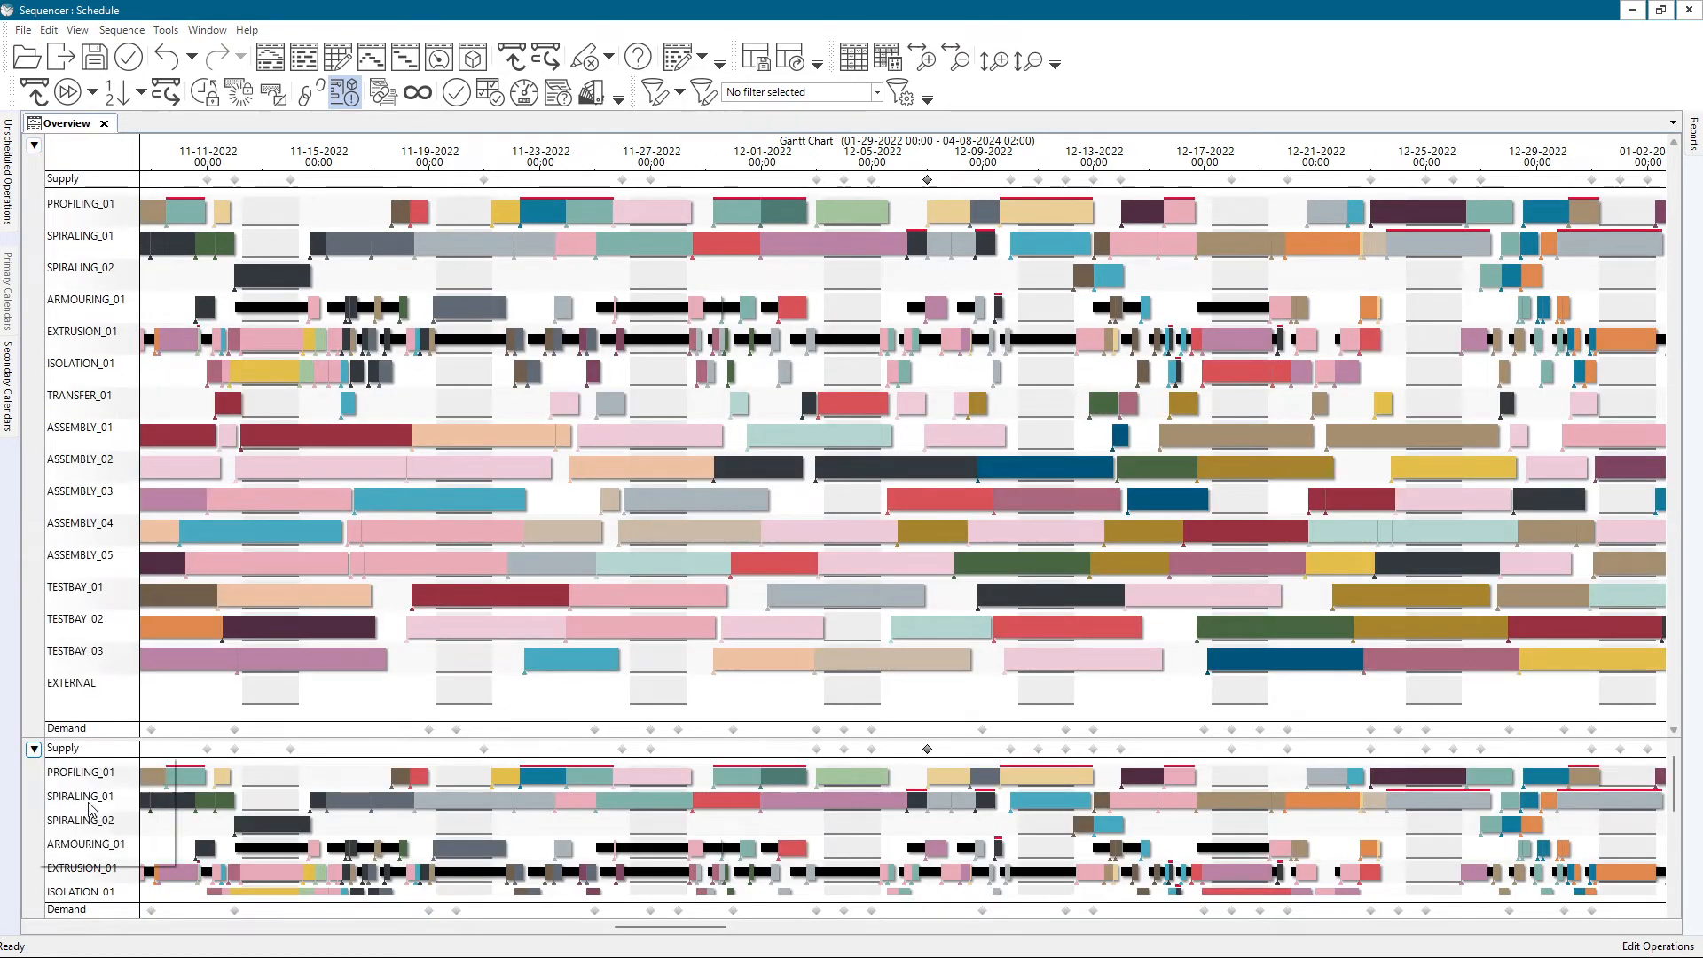
drag(406, 738, 501, 436)
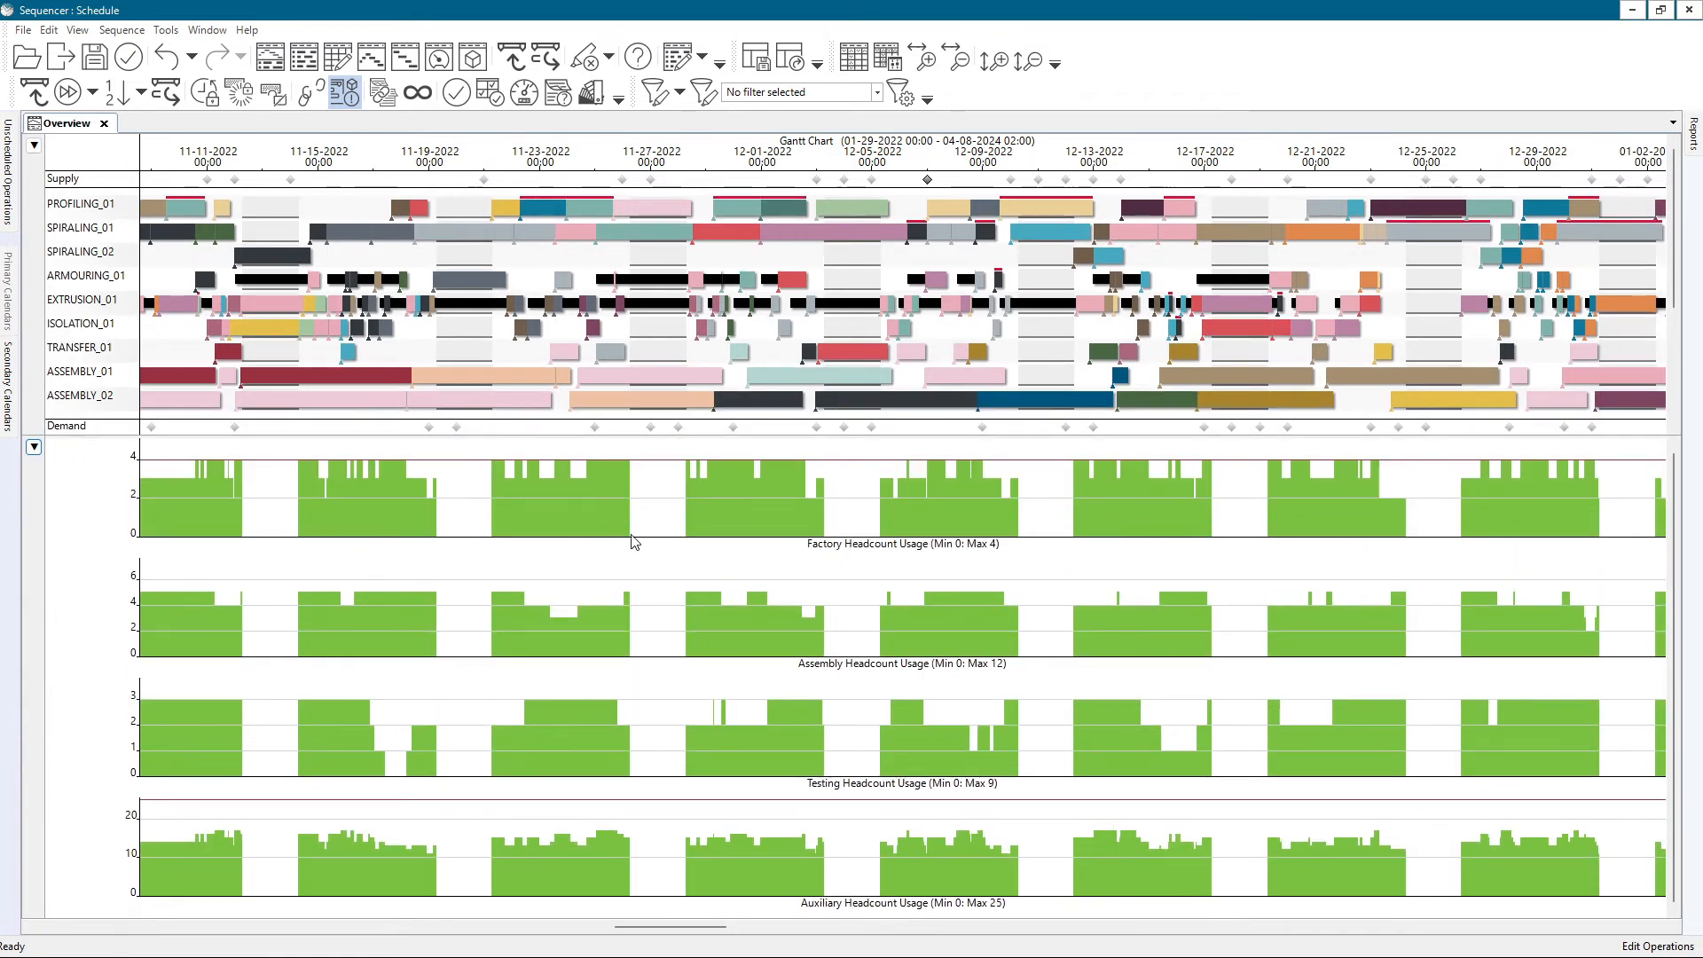
scroll(637, 577, up, 6)
scroll(639, 591, down, 8)
scroll(643, 600, down, 1)
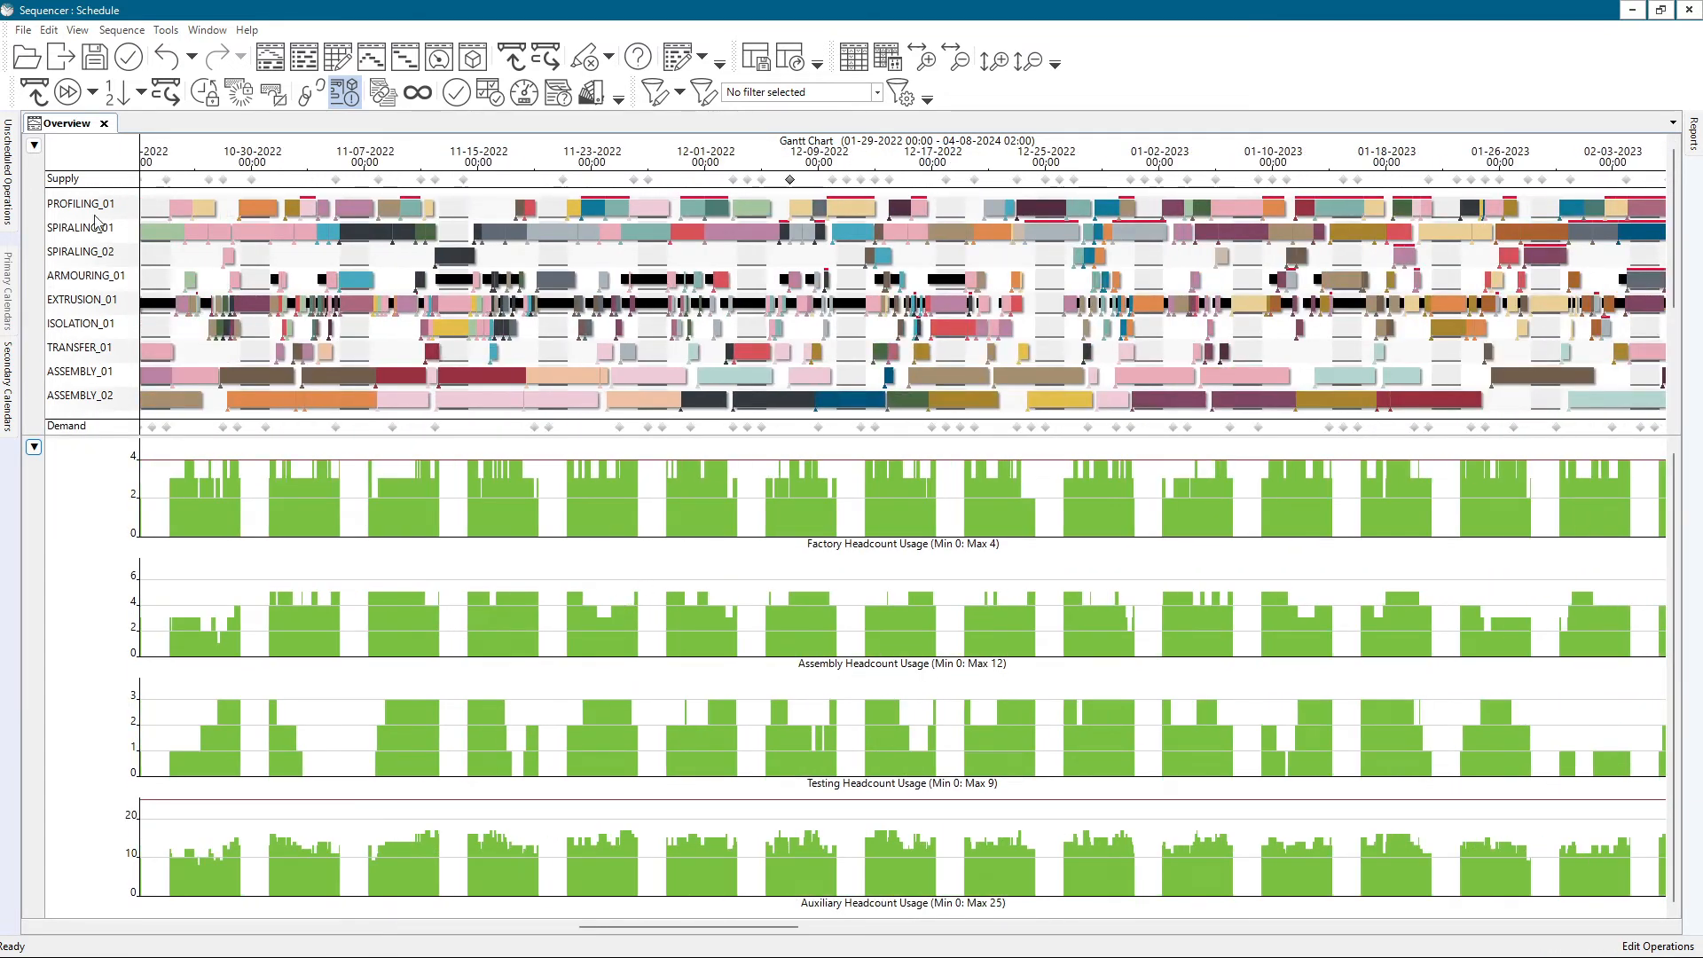
drag(640, 639, 793, 557)
click(77, 30)
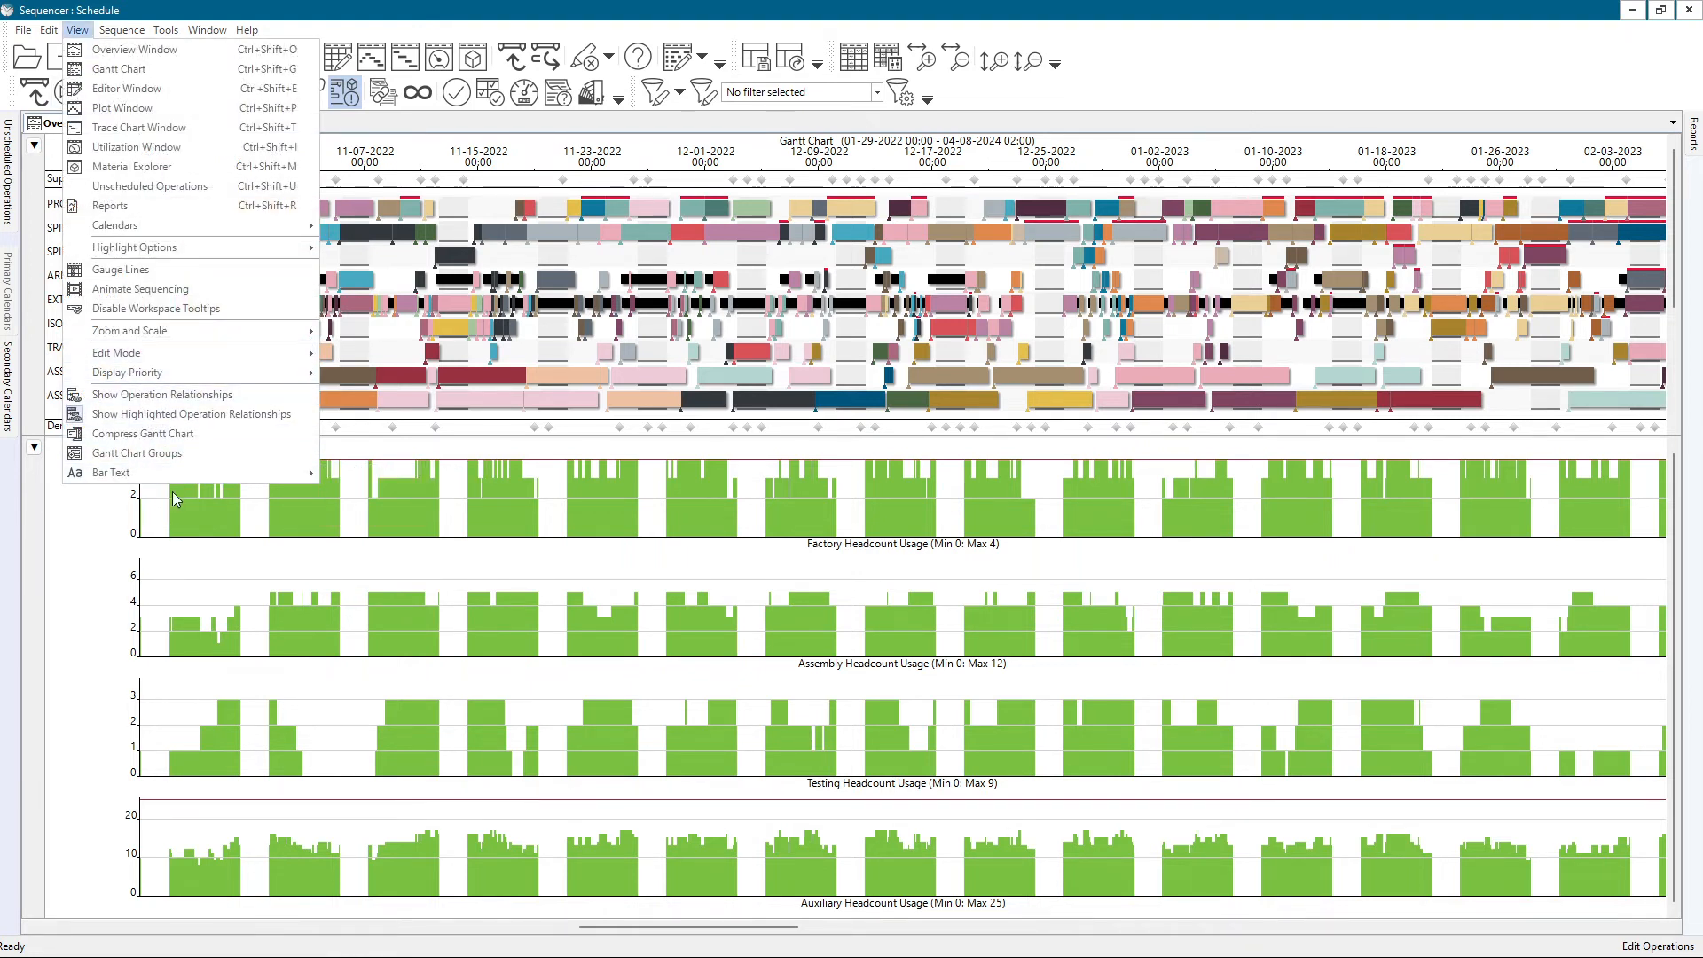
mouse_move(177, 479)
click(212, 618)
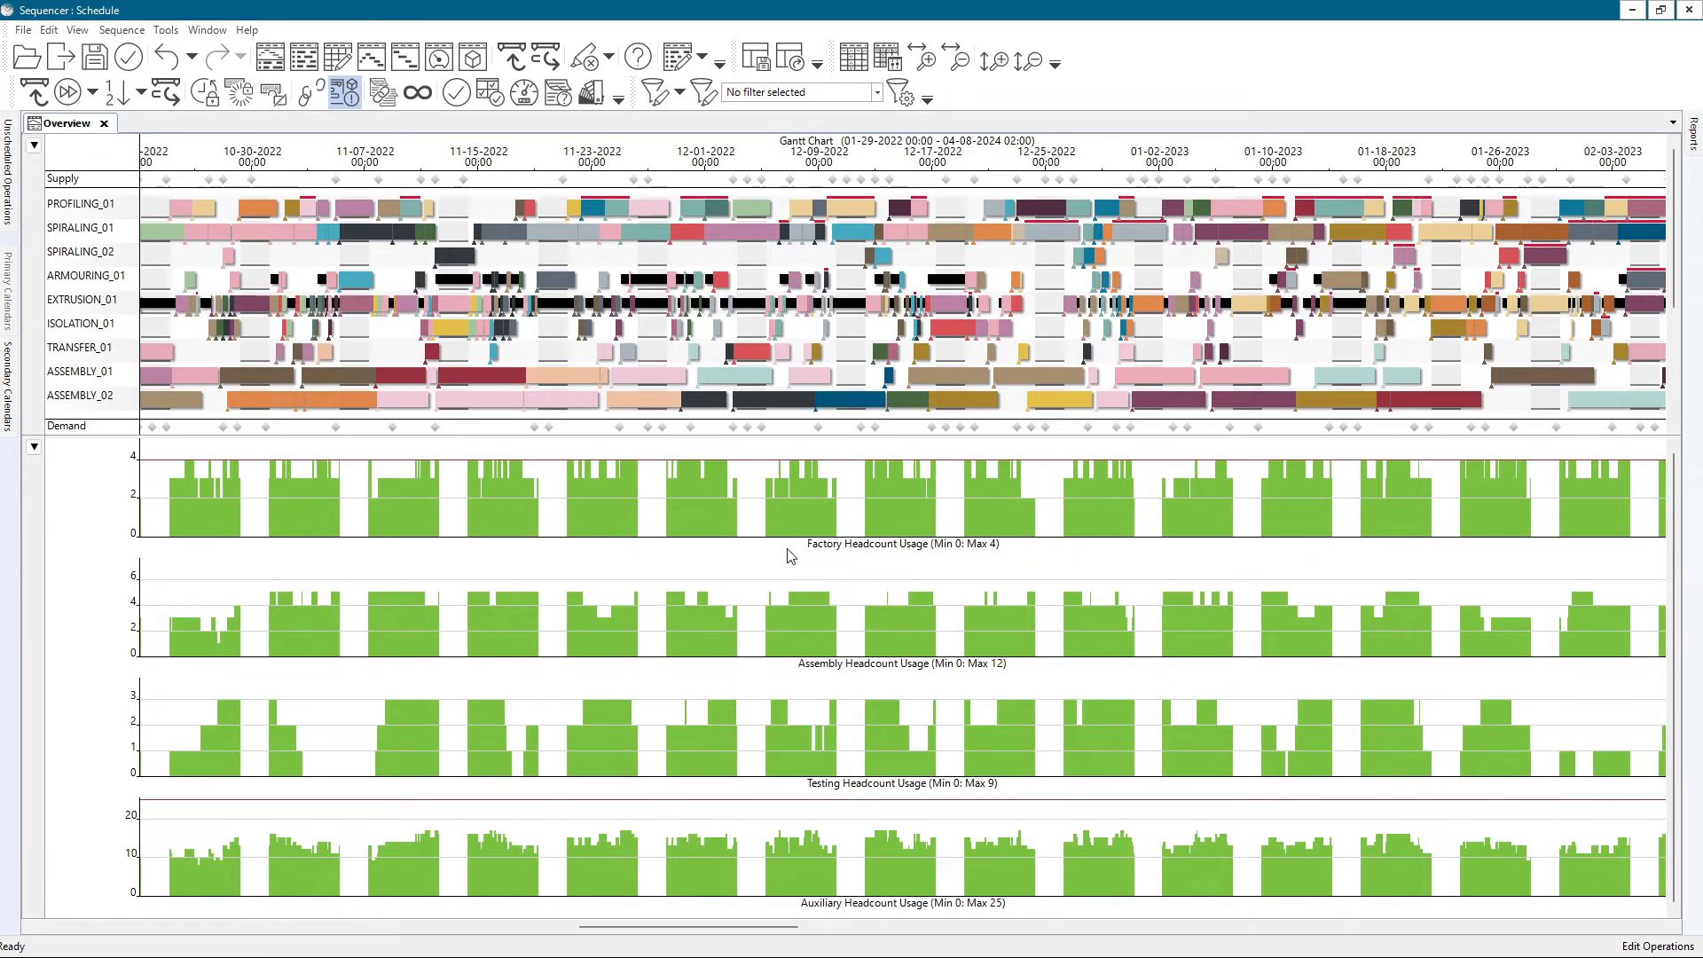
Open the Plot Window and change its user plots to show only EXTRUSION_01 Queued Workload instead of the headcount plots.
click(77, 29)
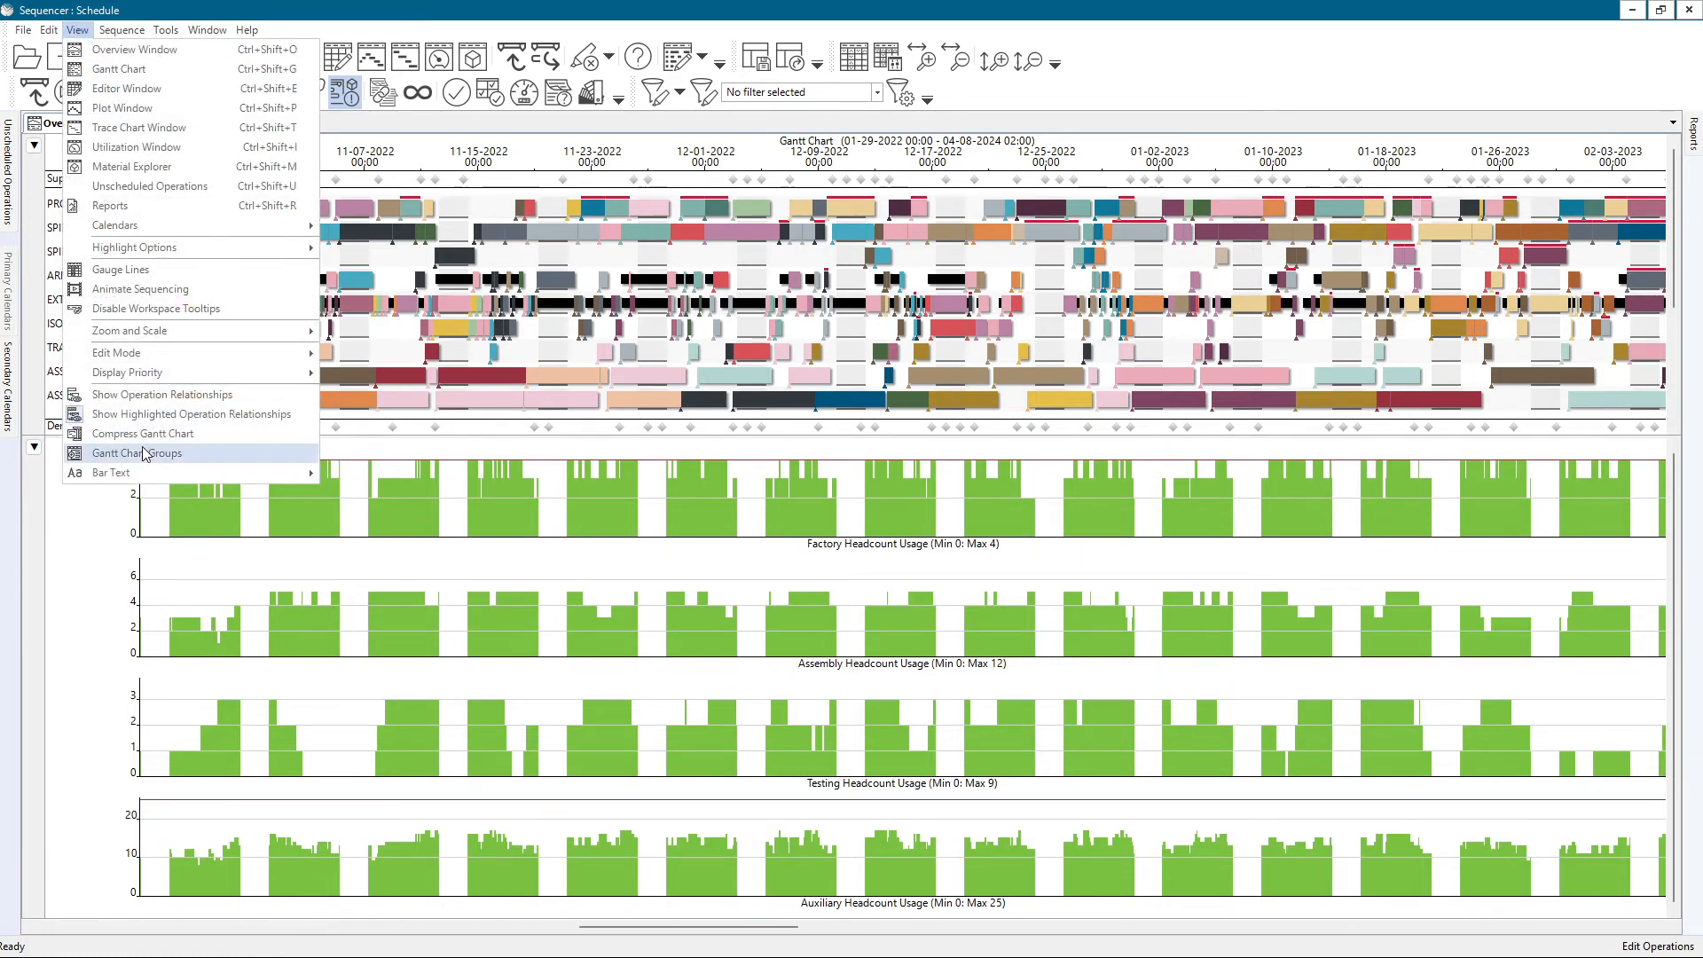
click(129, 109)
click(77, 29)
click(131, 353)
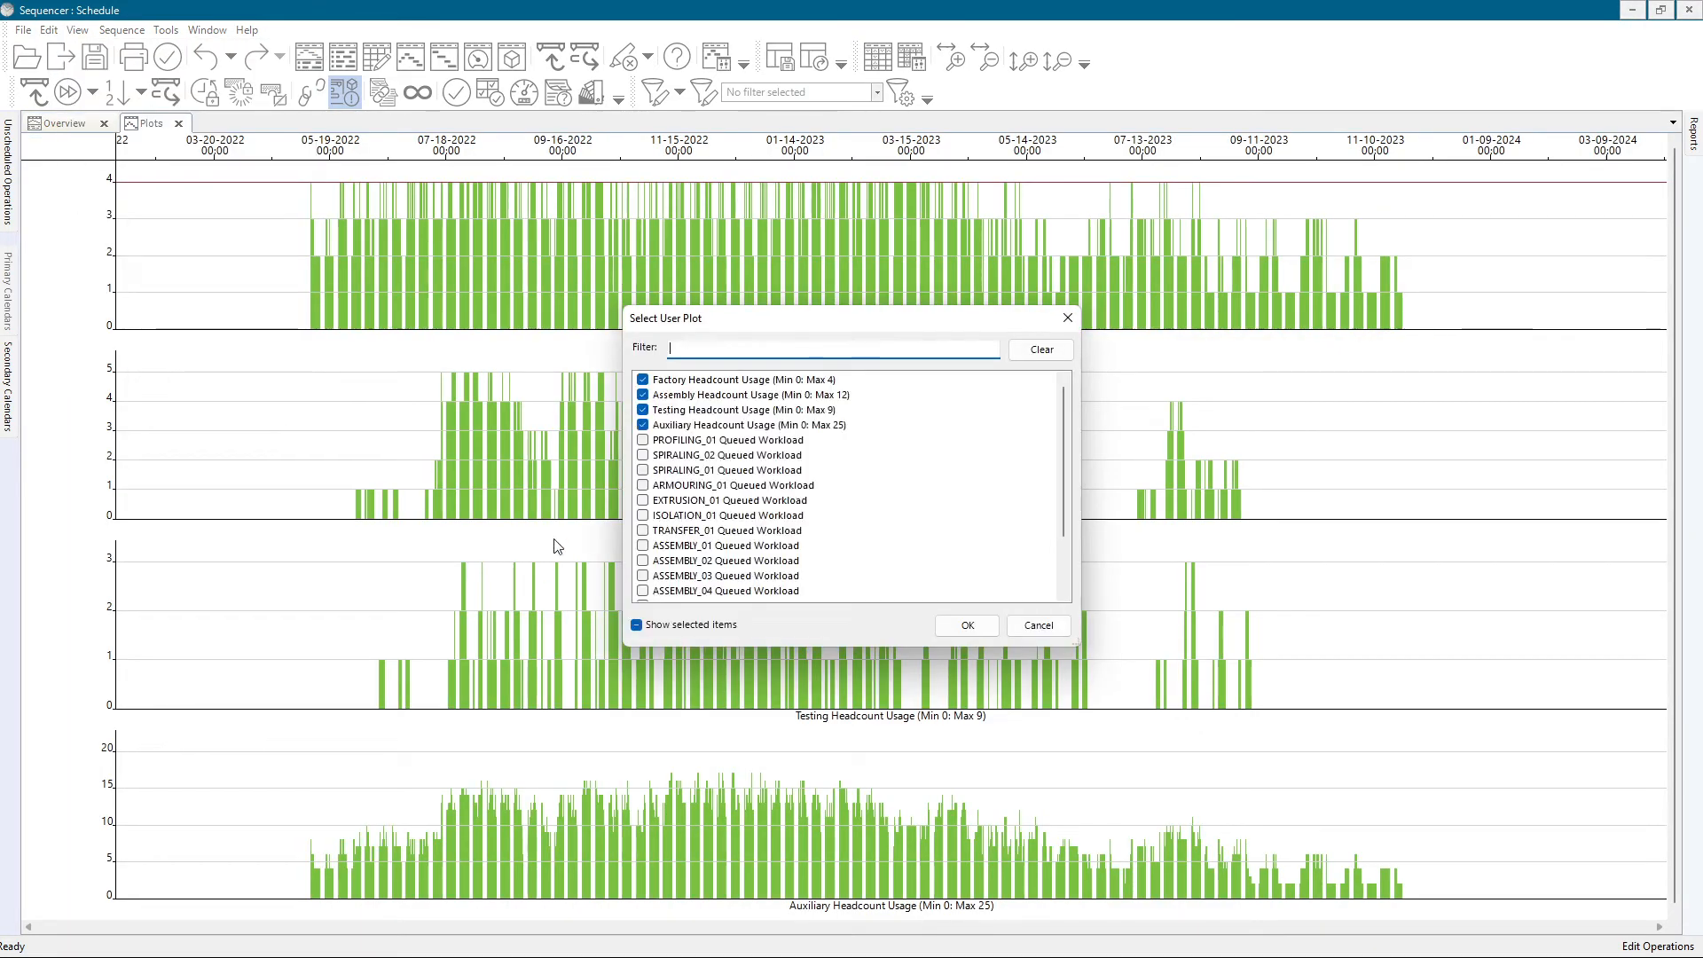
click(643, 424)
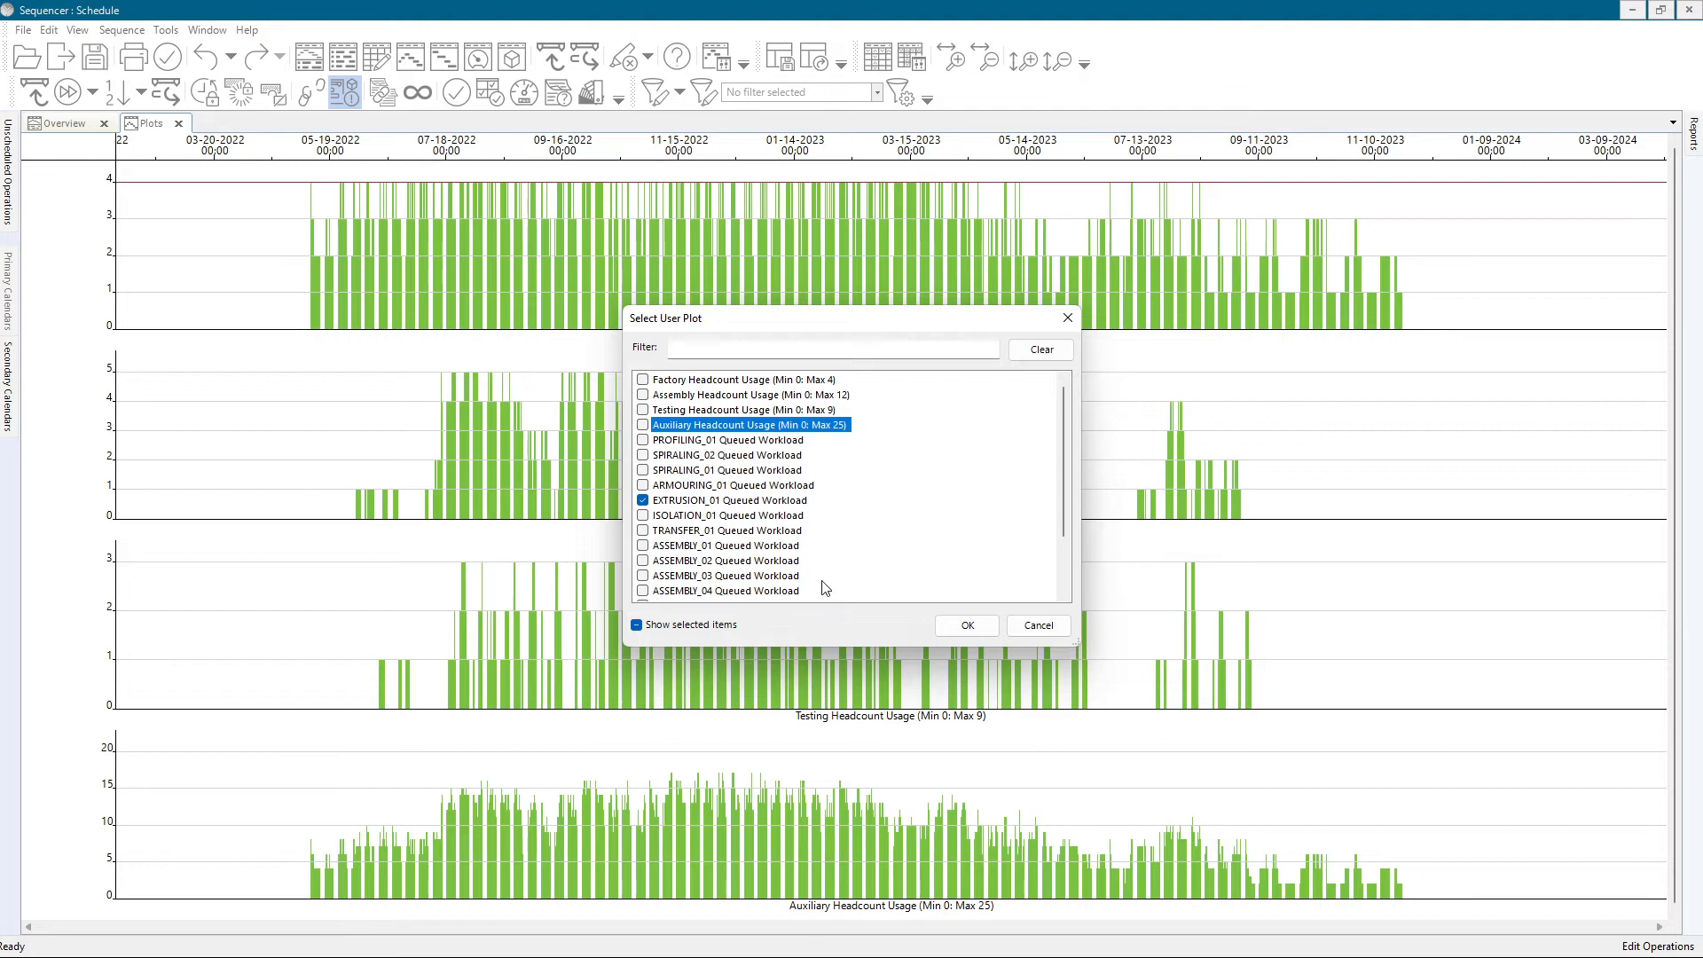
click(778, 505)
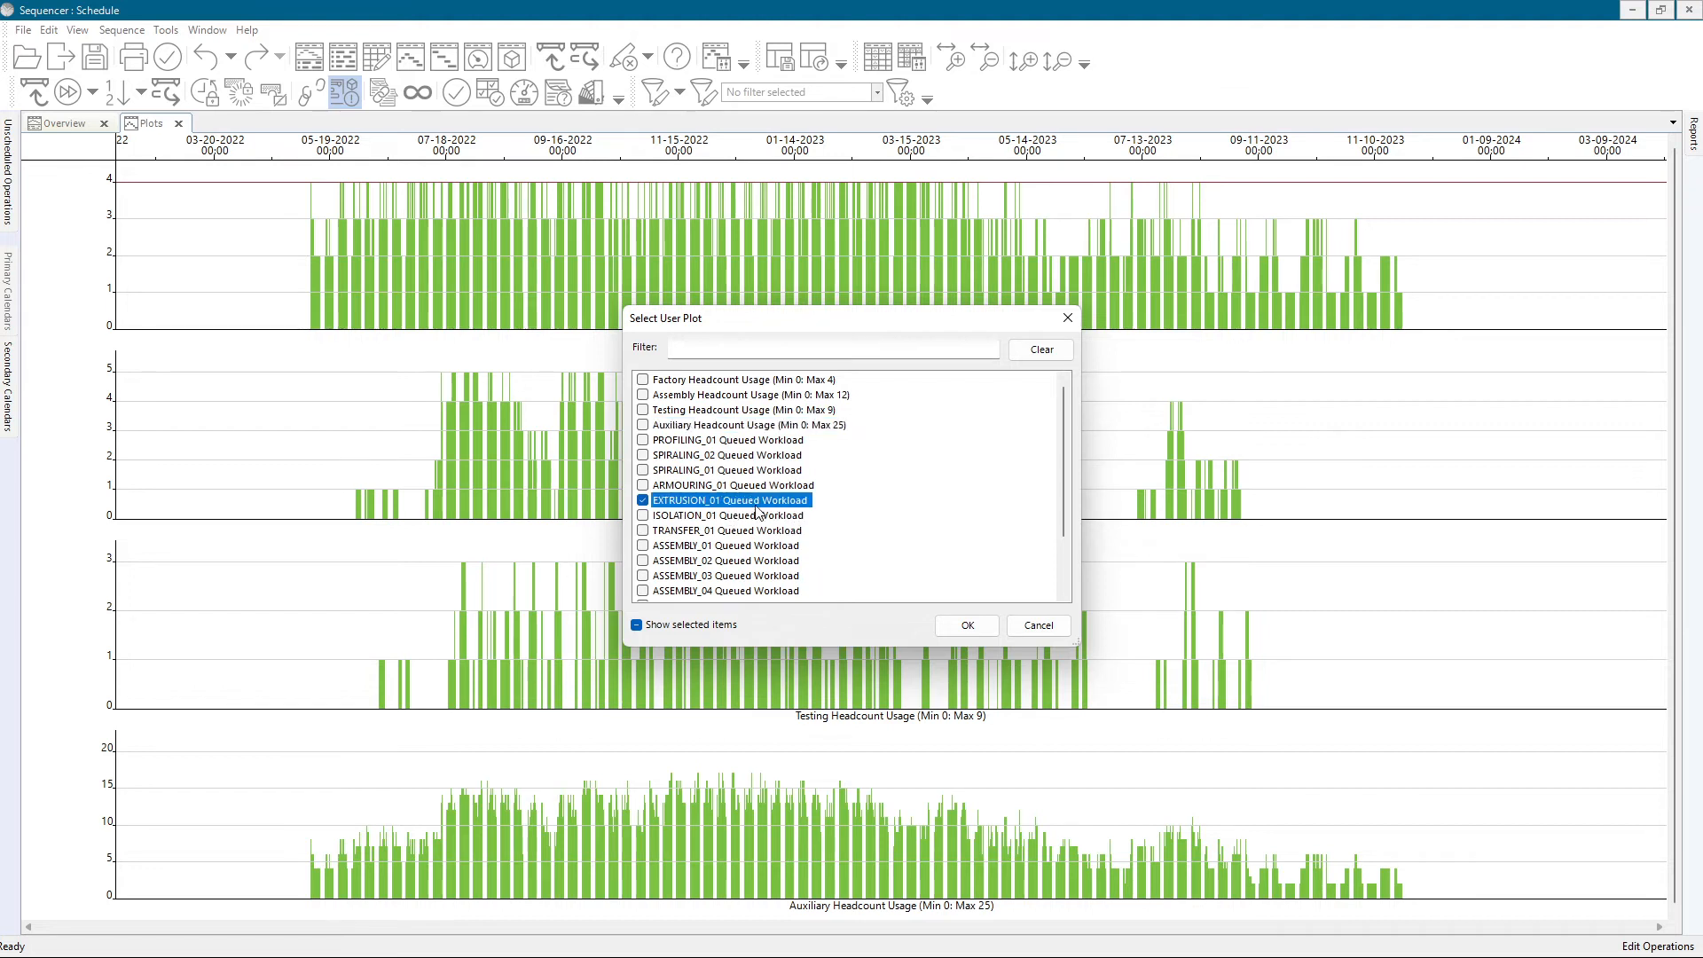
click(967, 627)
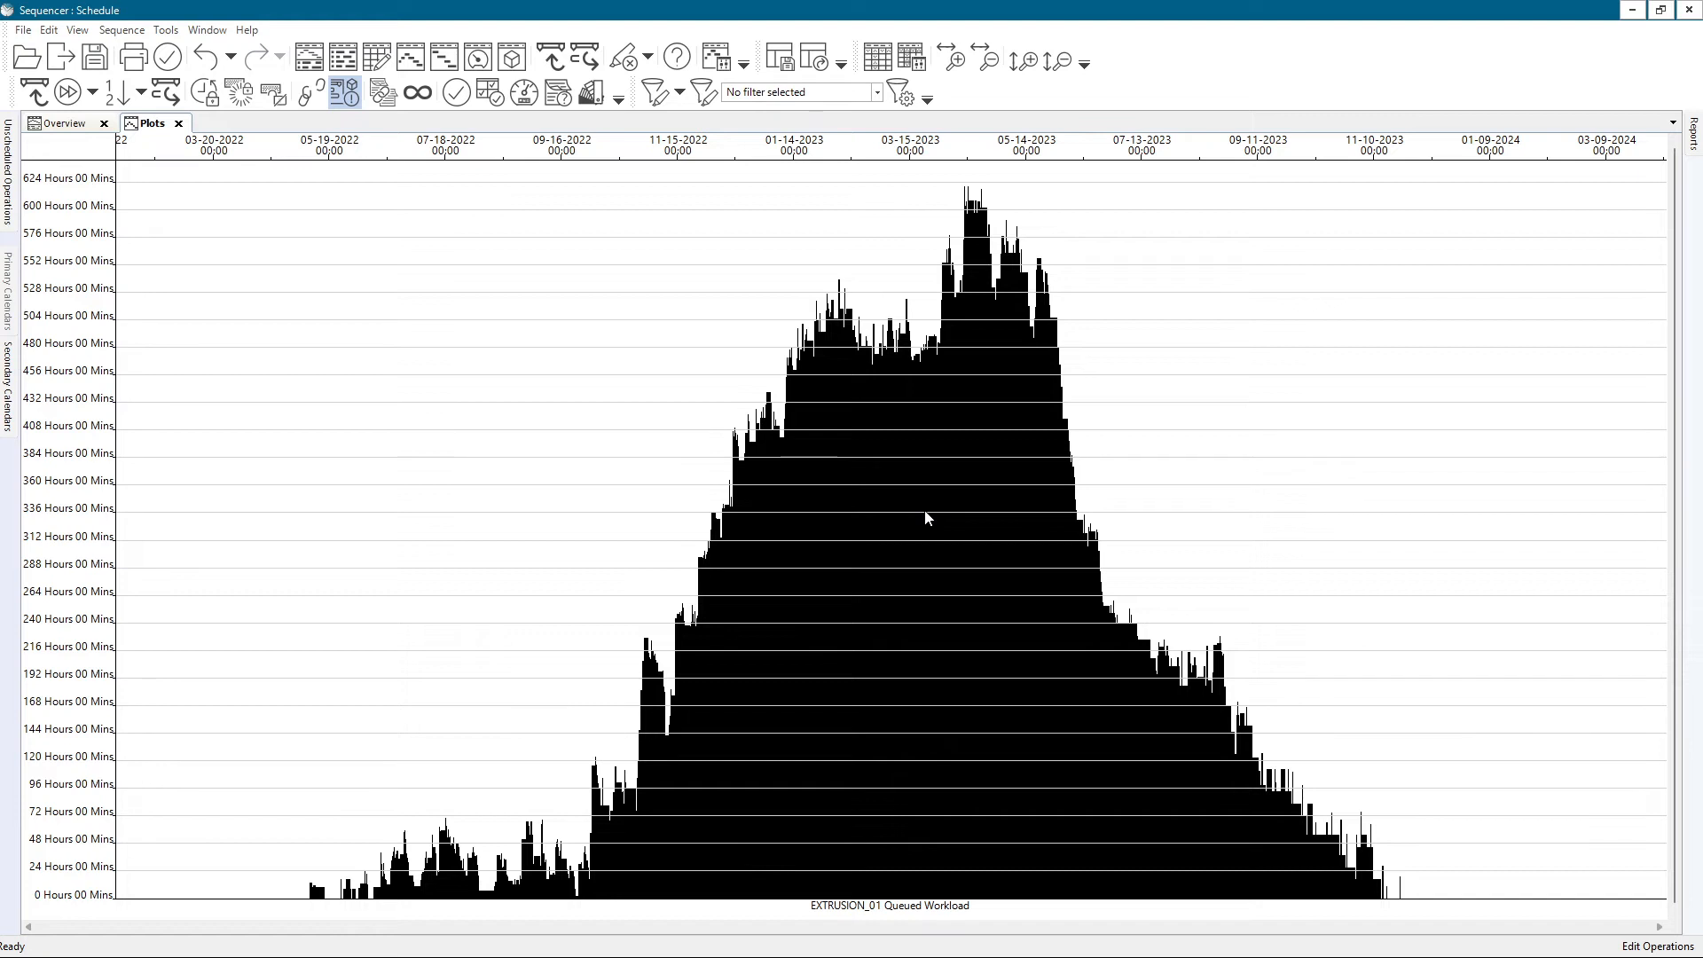
Review the EXTRUSION_01 queued workload plot beneath the Overview Gantt chart and close the Plots tab.
click(57, 124)
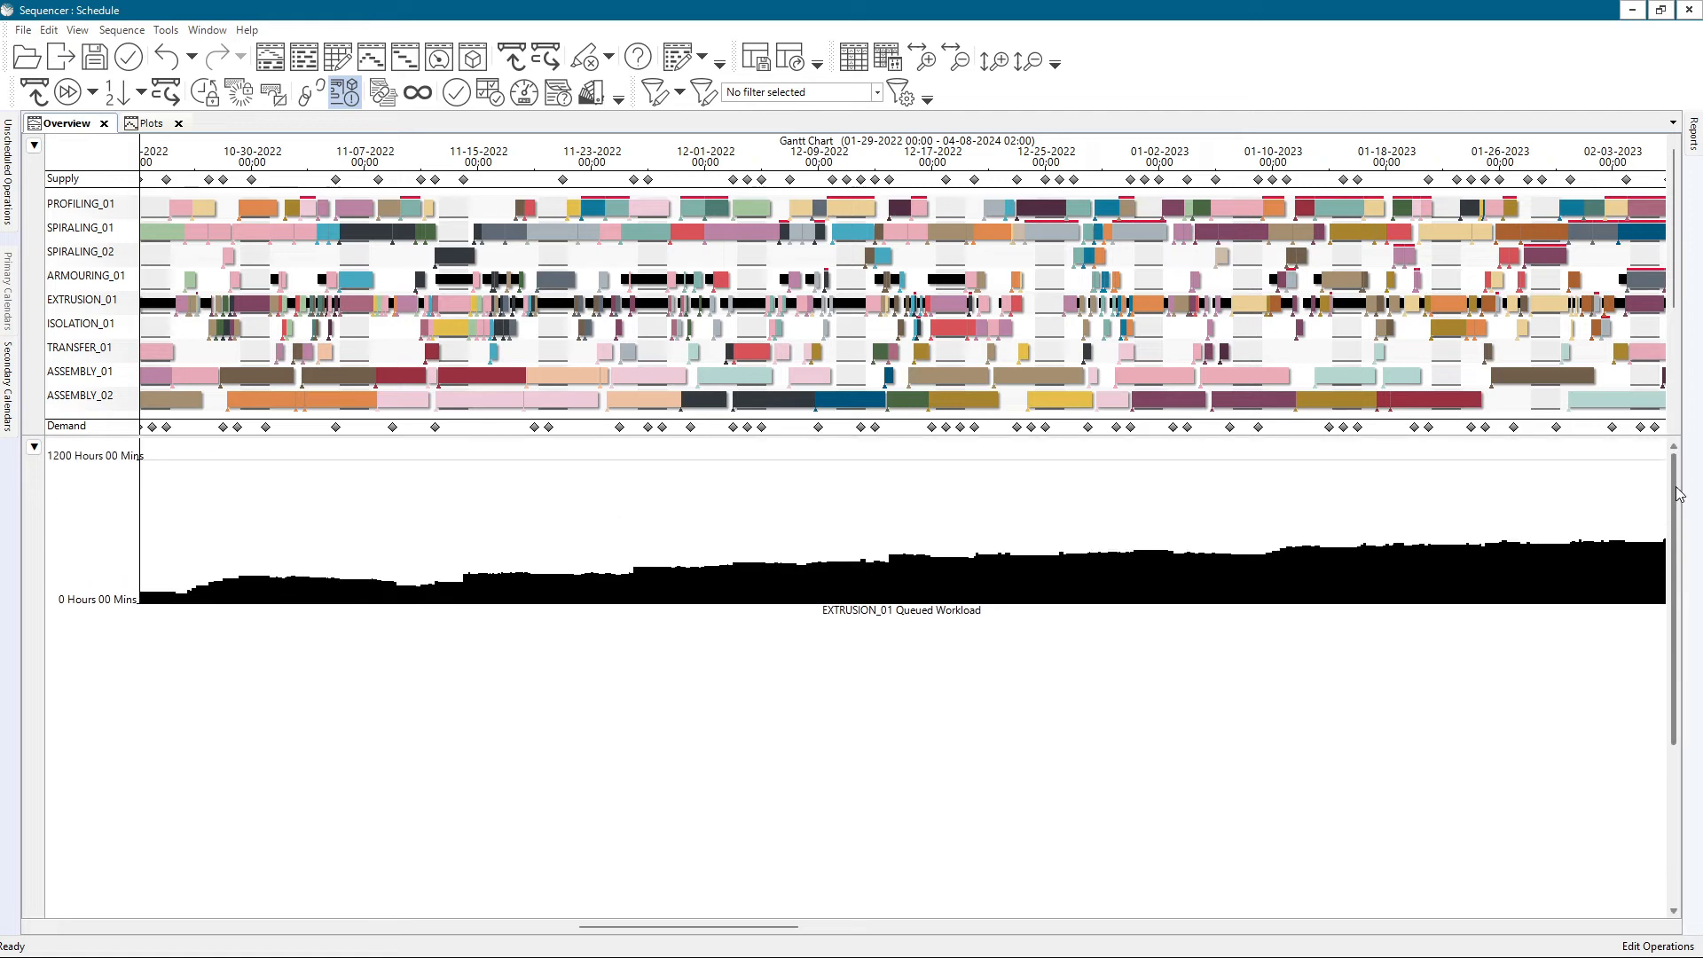
scroll(1068, 535, down, 5)
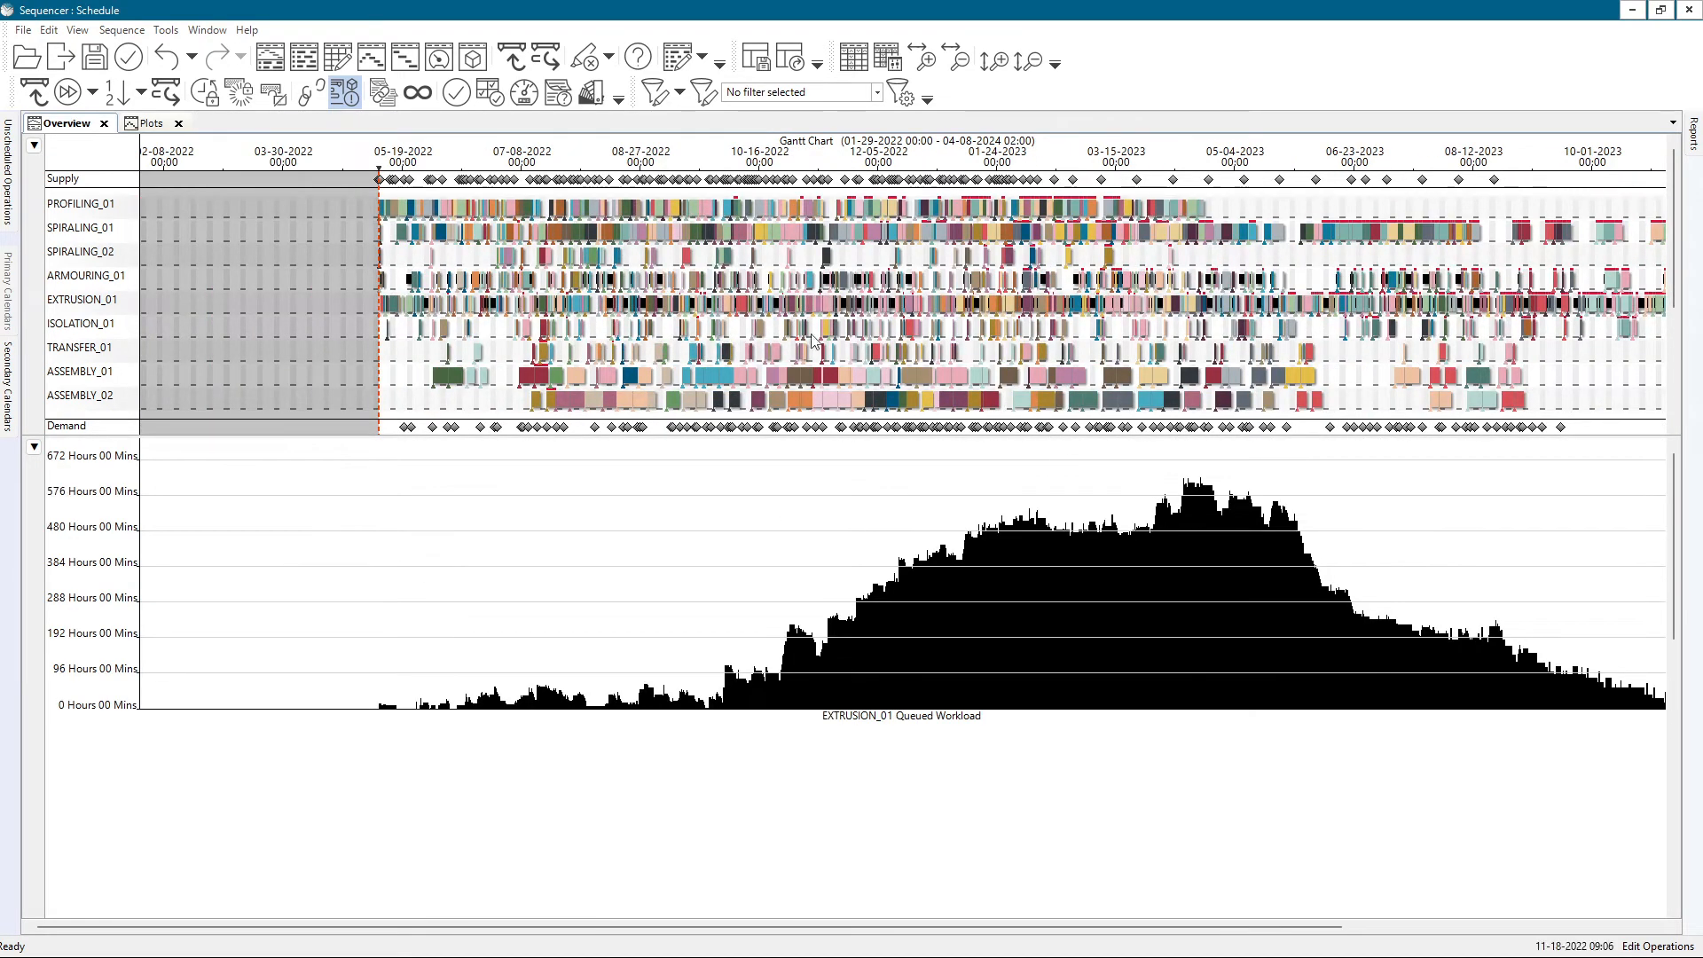
click(178, 123)
Remove all operations from the schedule and open the Editor window.
click(37, 92)
click(77, 29)
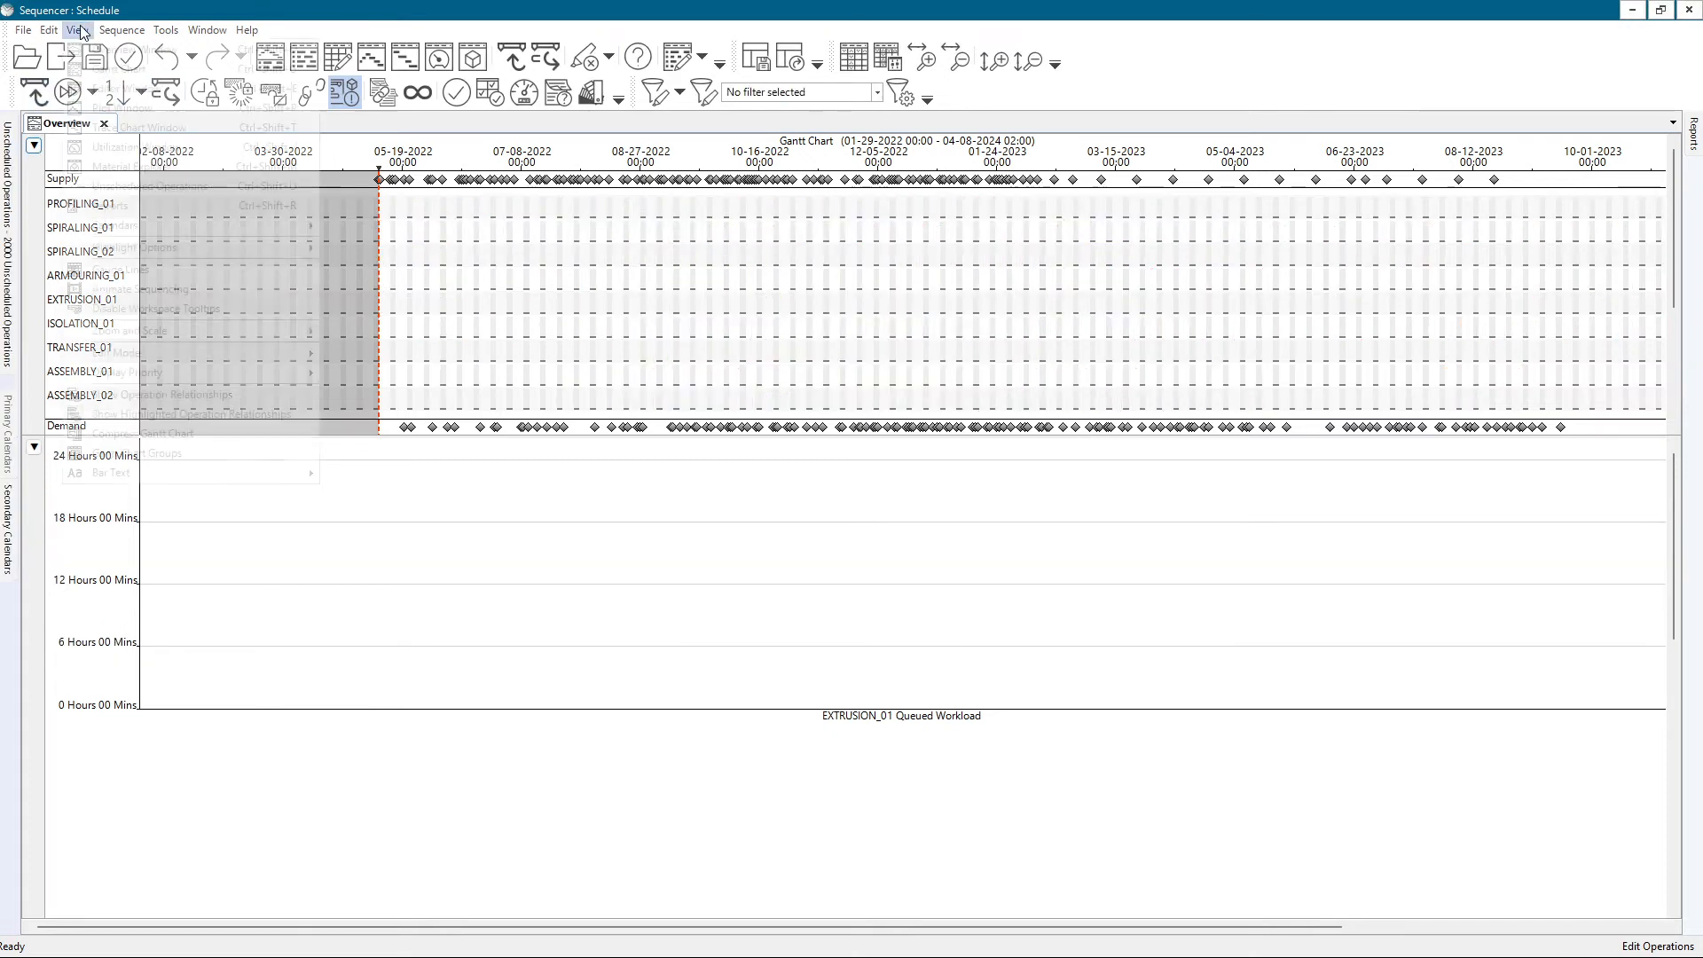
click(106, 89)
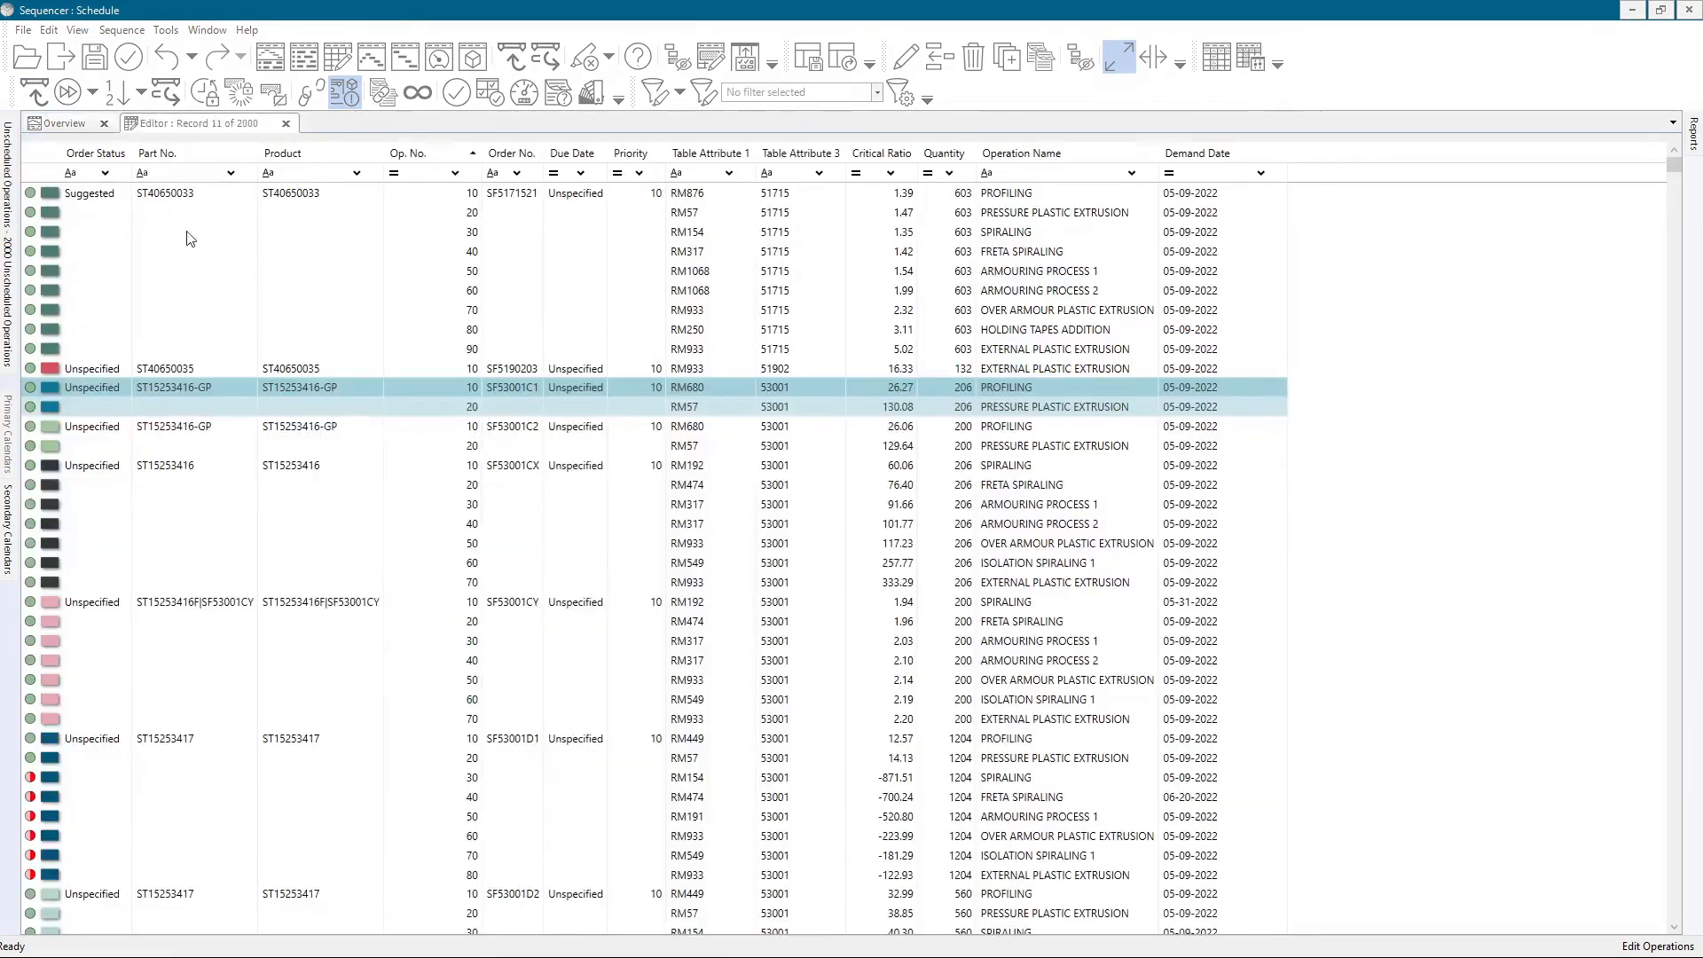
Place operations 10 and 20 of the first order (part ST40650033) on the planning board and forward sequence them.
click(159, 194)
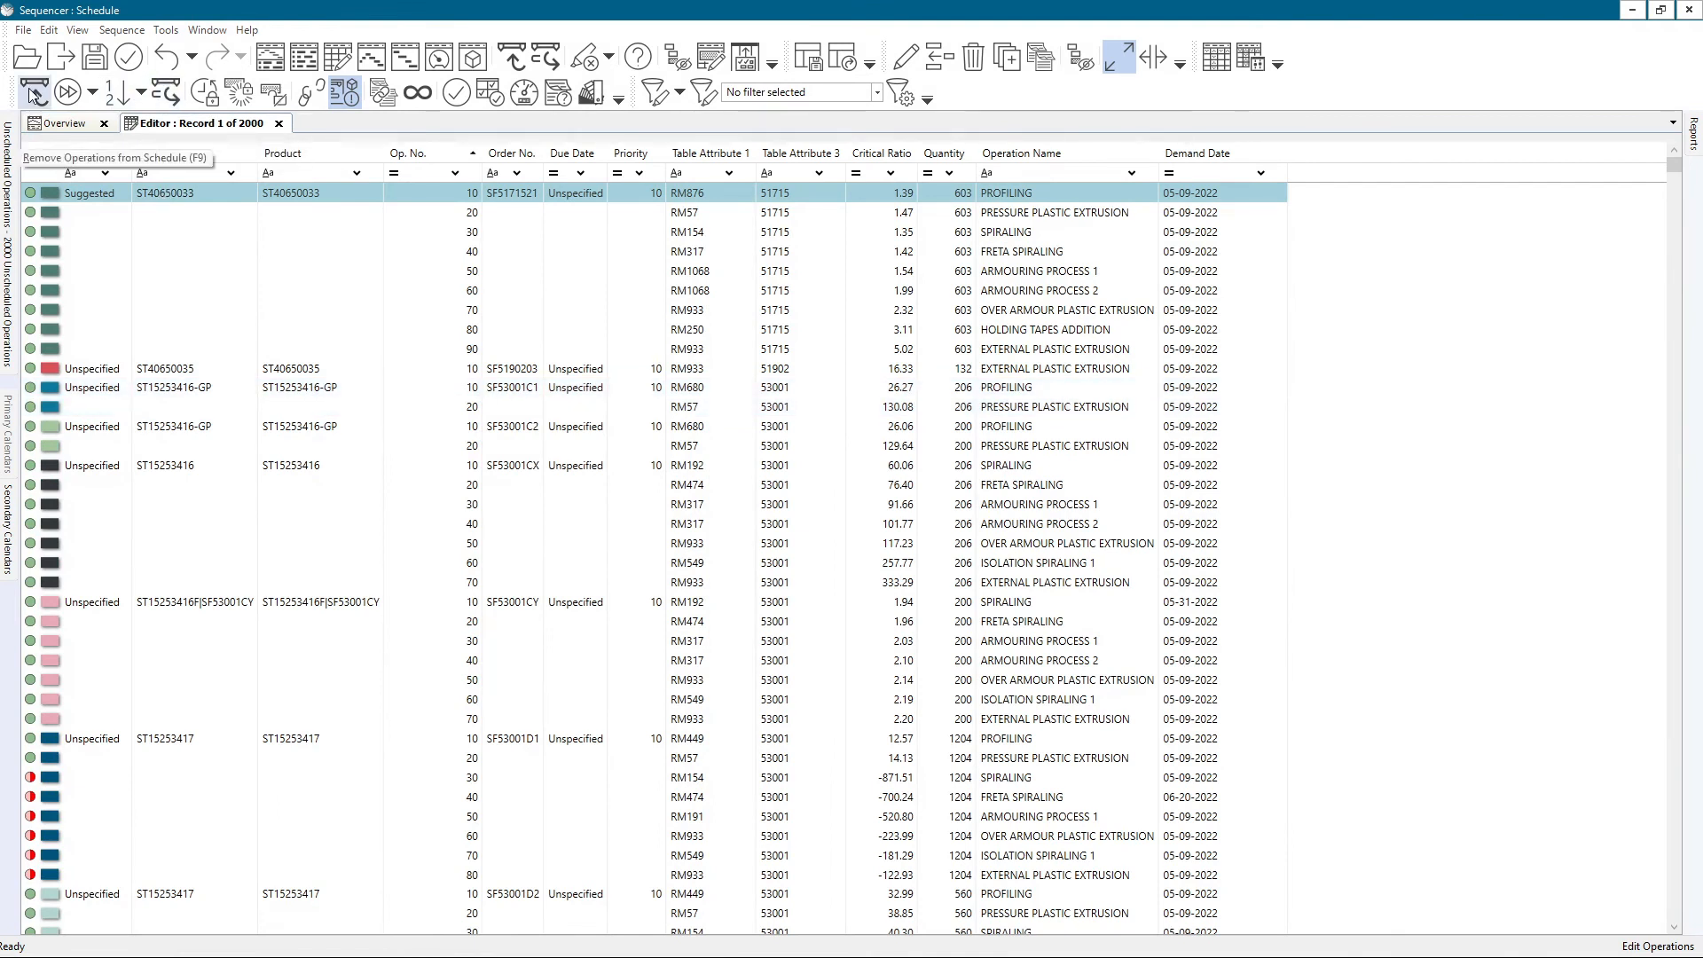
shift+click(120, 213)
right_click(96, 213)
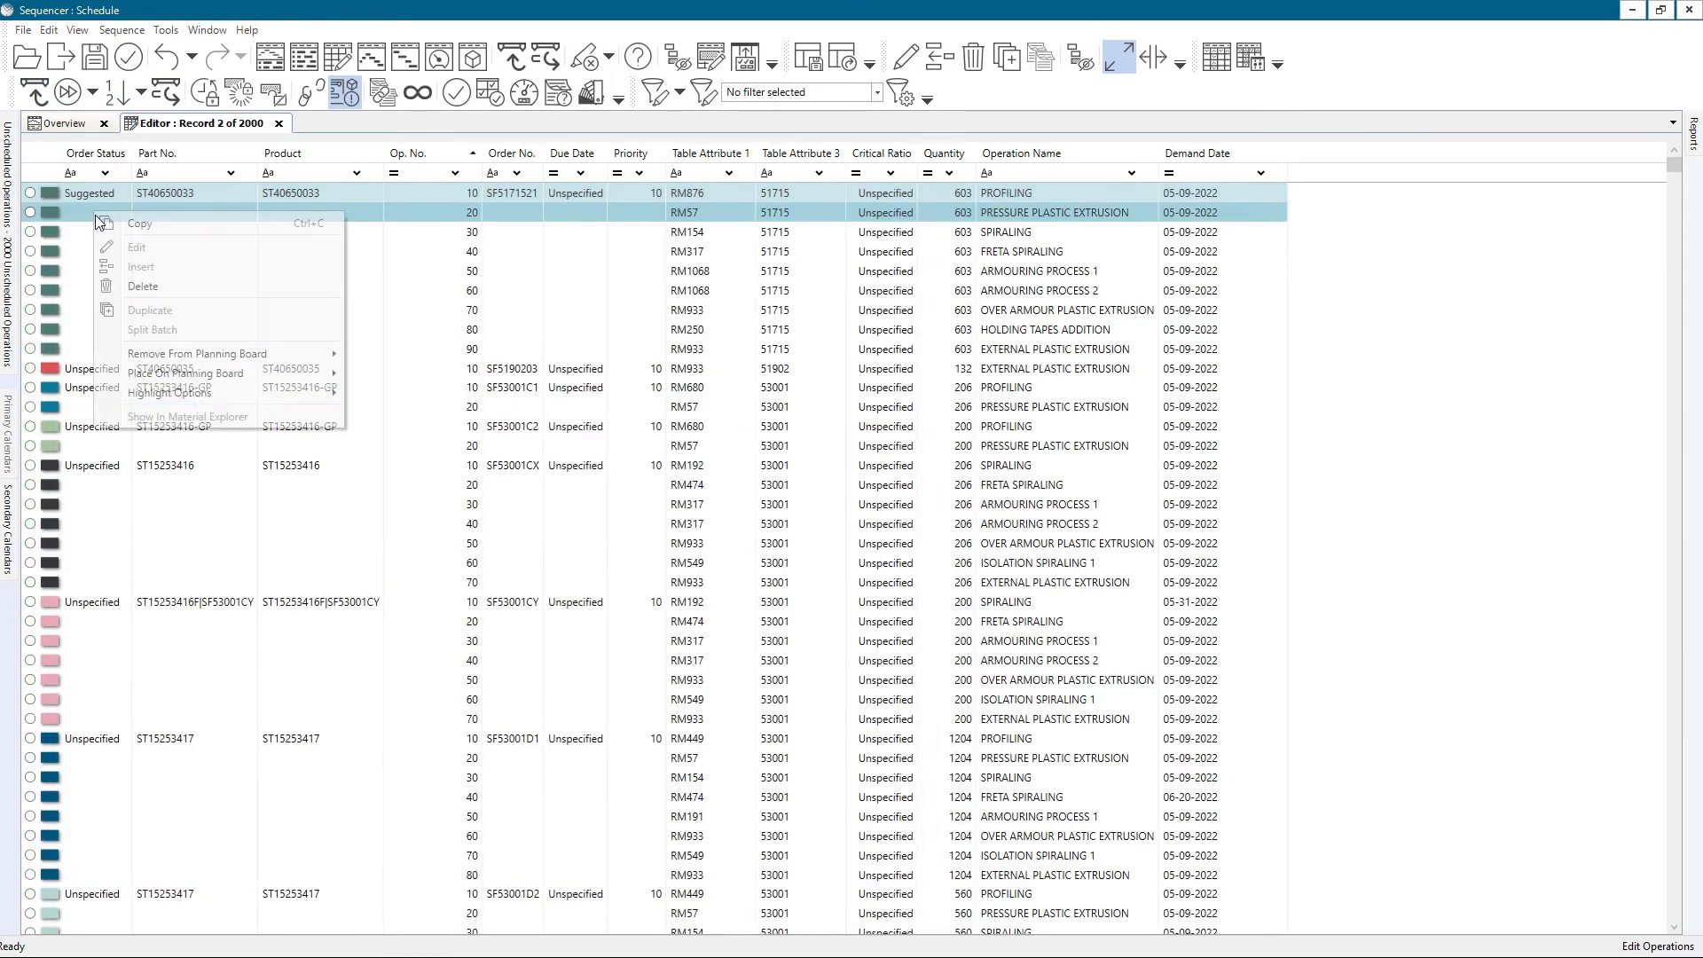
mouse_move(266, 393)
click(382, 393)
click(121, 29)
mouse_move(122, 29)
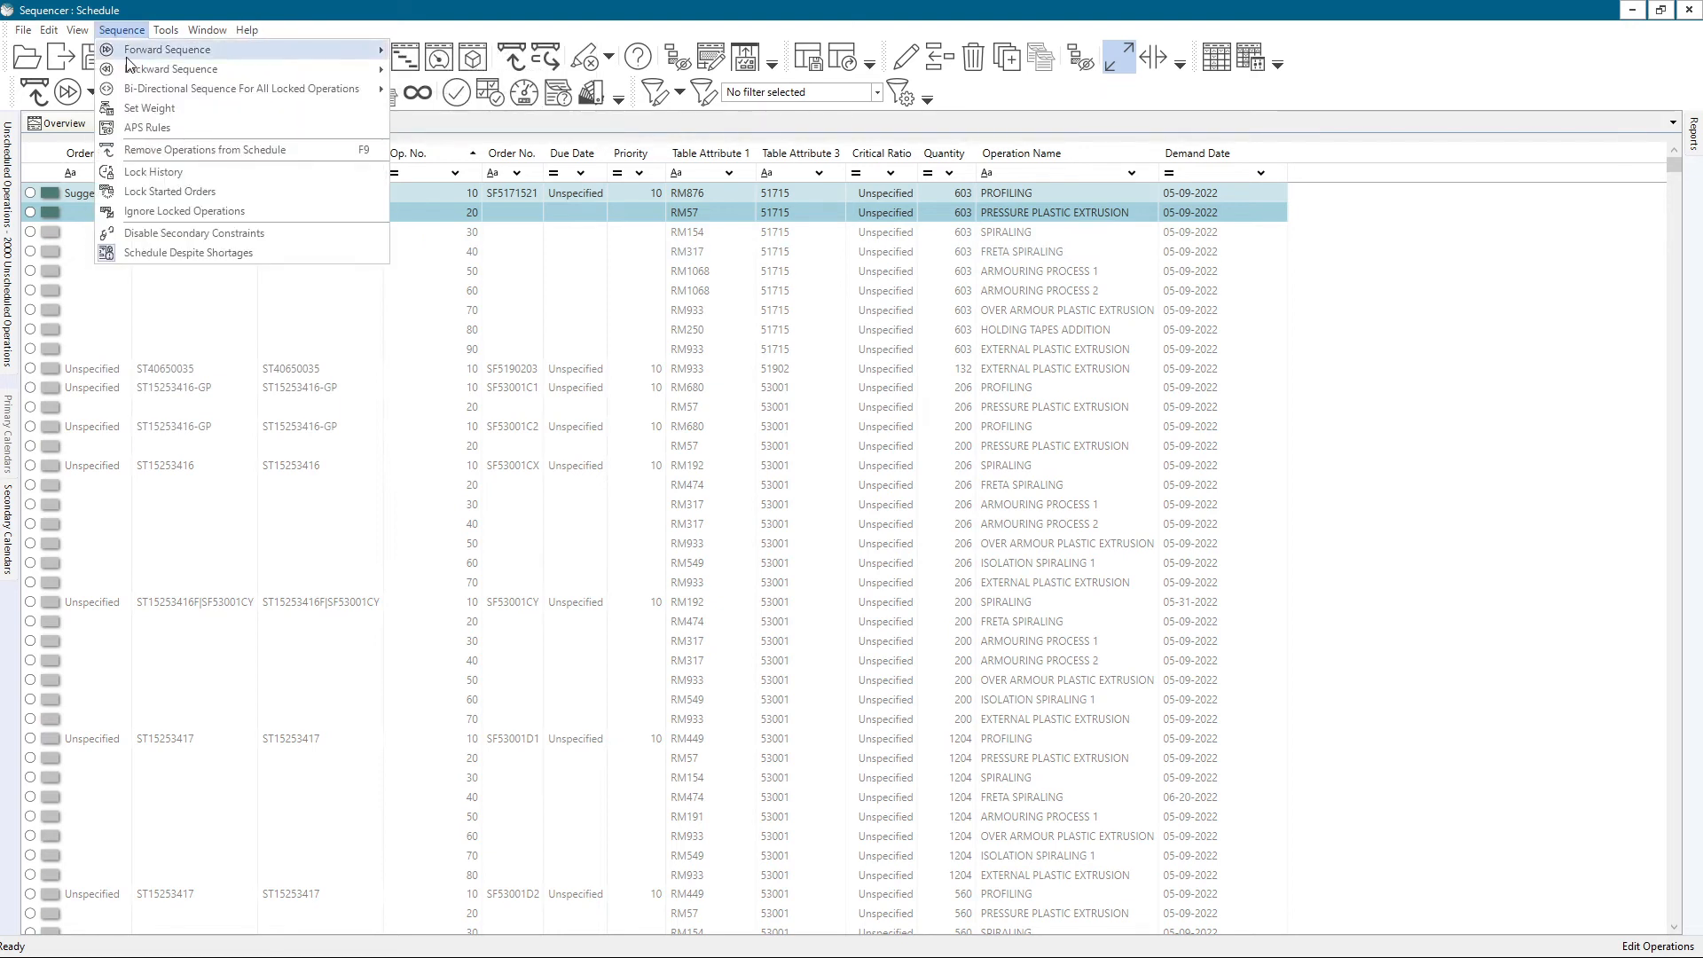
mouse_move(168, 49)
click(468, 91)
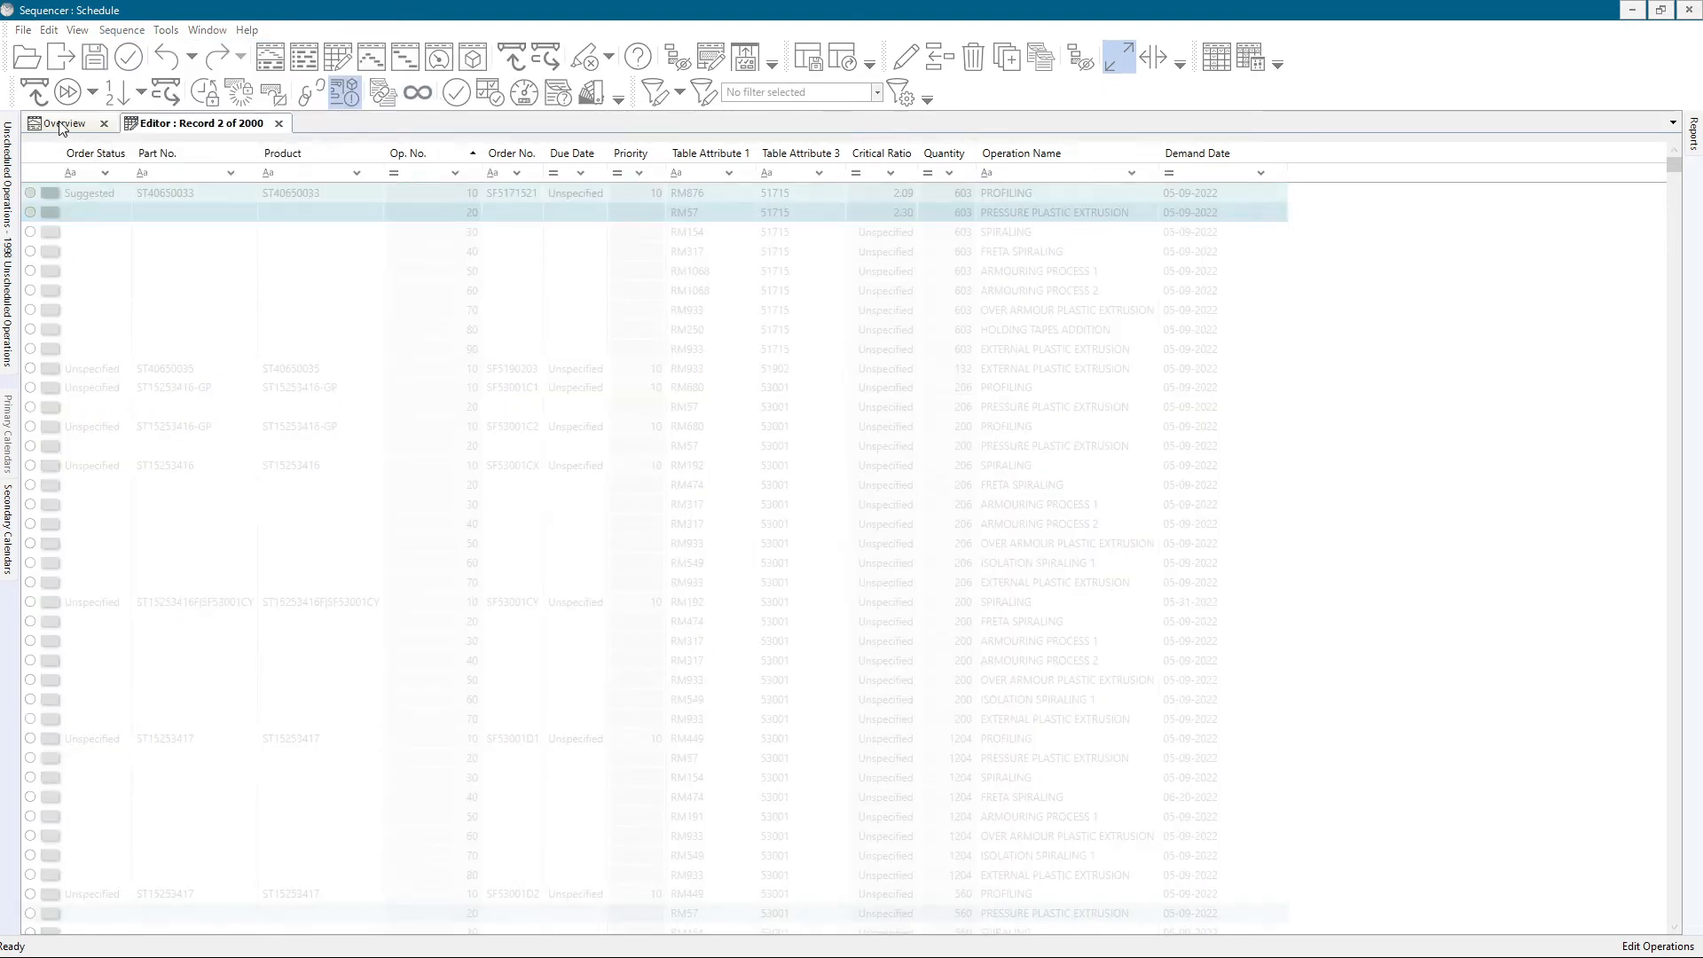
Drag that order's PRESSURE PLASTIC EXTRUSION operation later on EXTRUSION_01, to around 05-12-2022.
scroll(386, 298, up, 8)
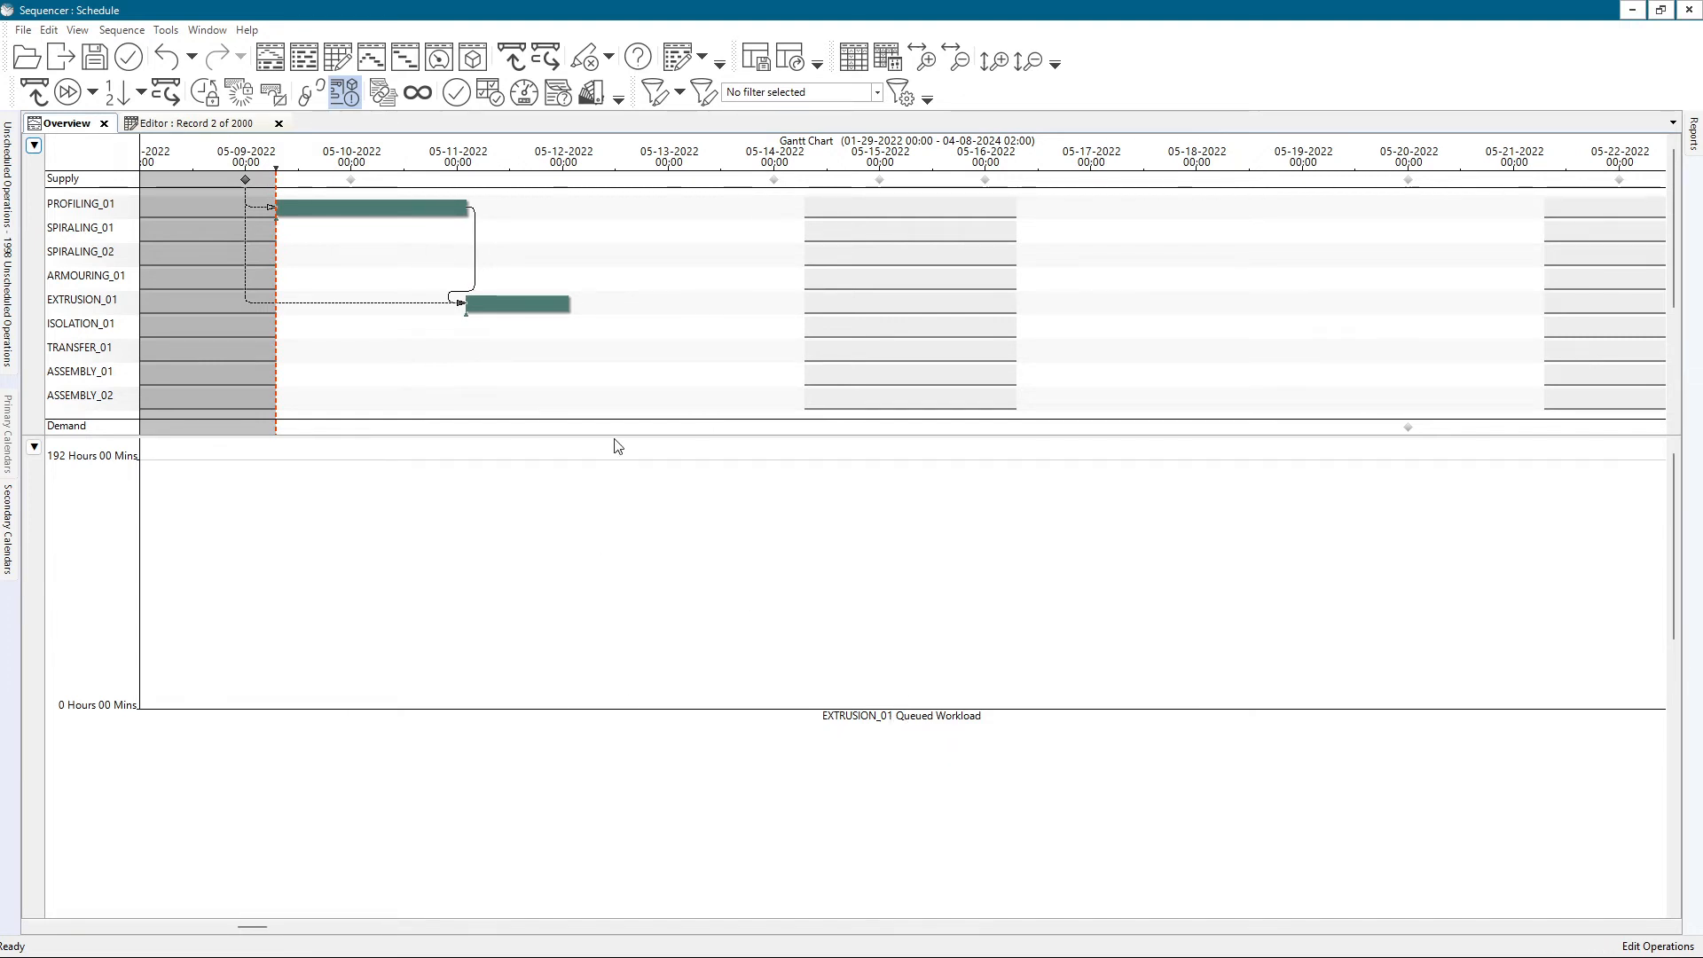
scroll(444, 311, up, 3)
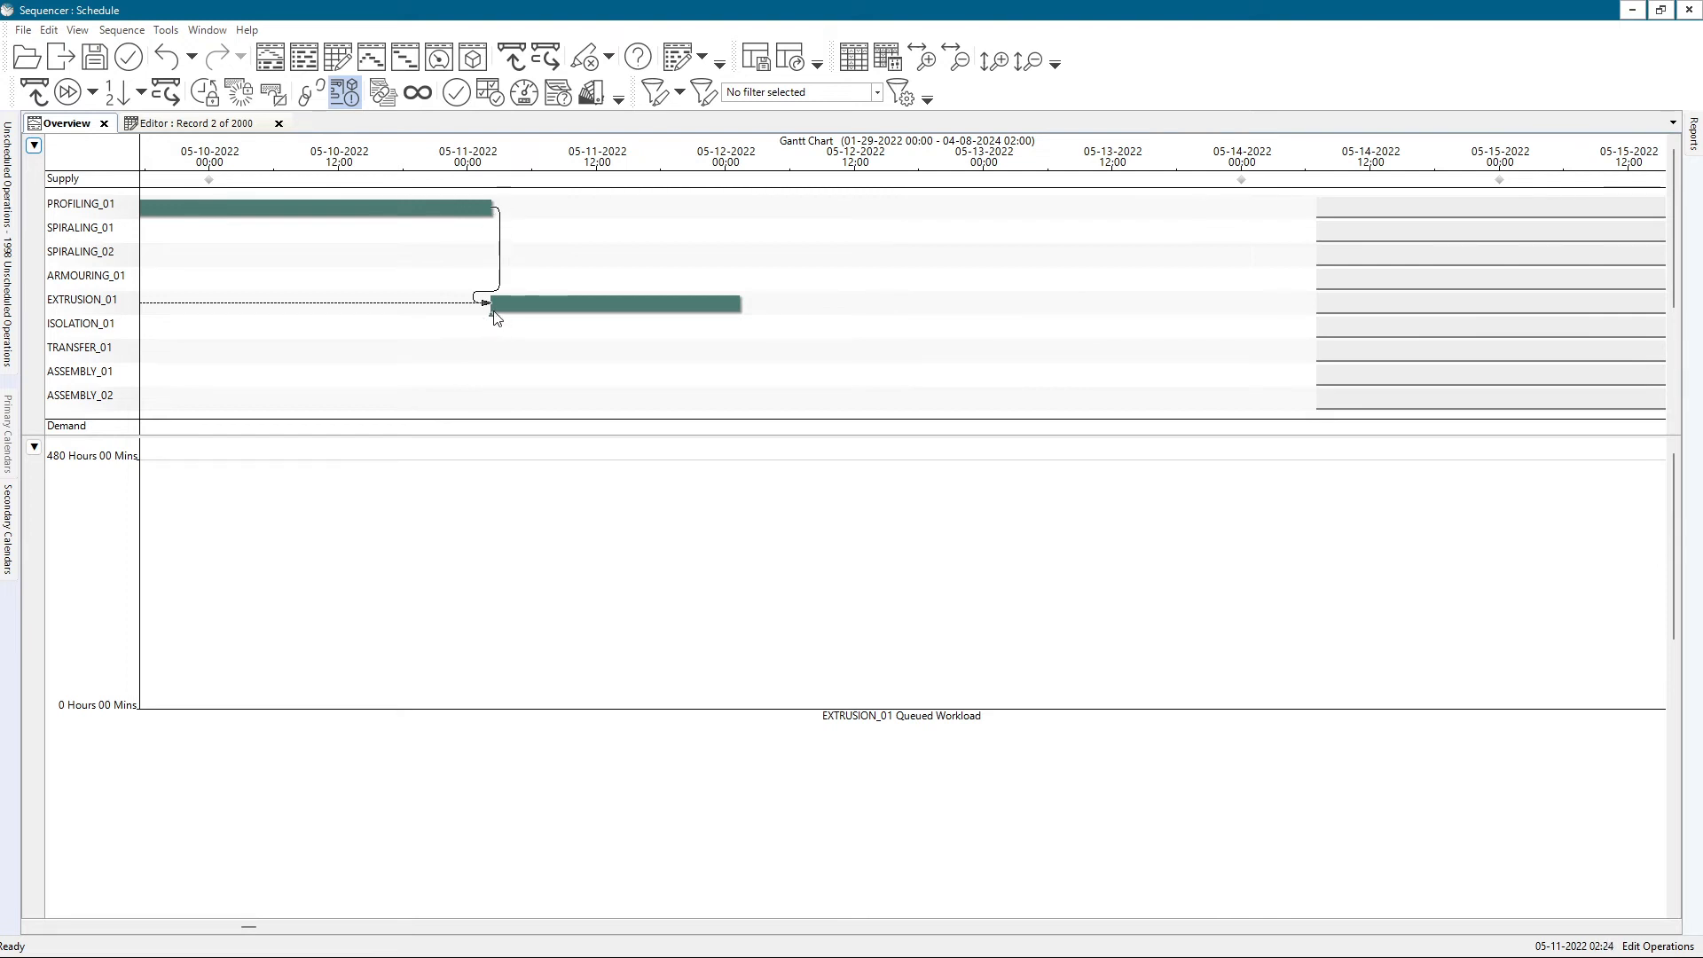
drag(497, 299, 794, 303)
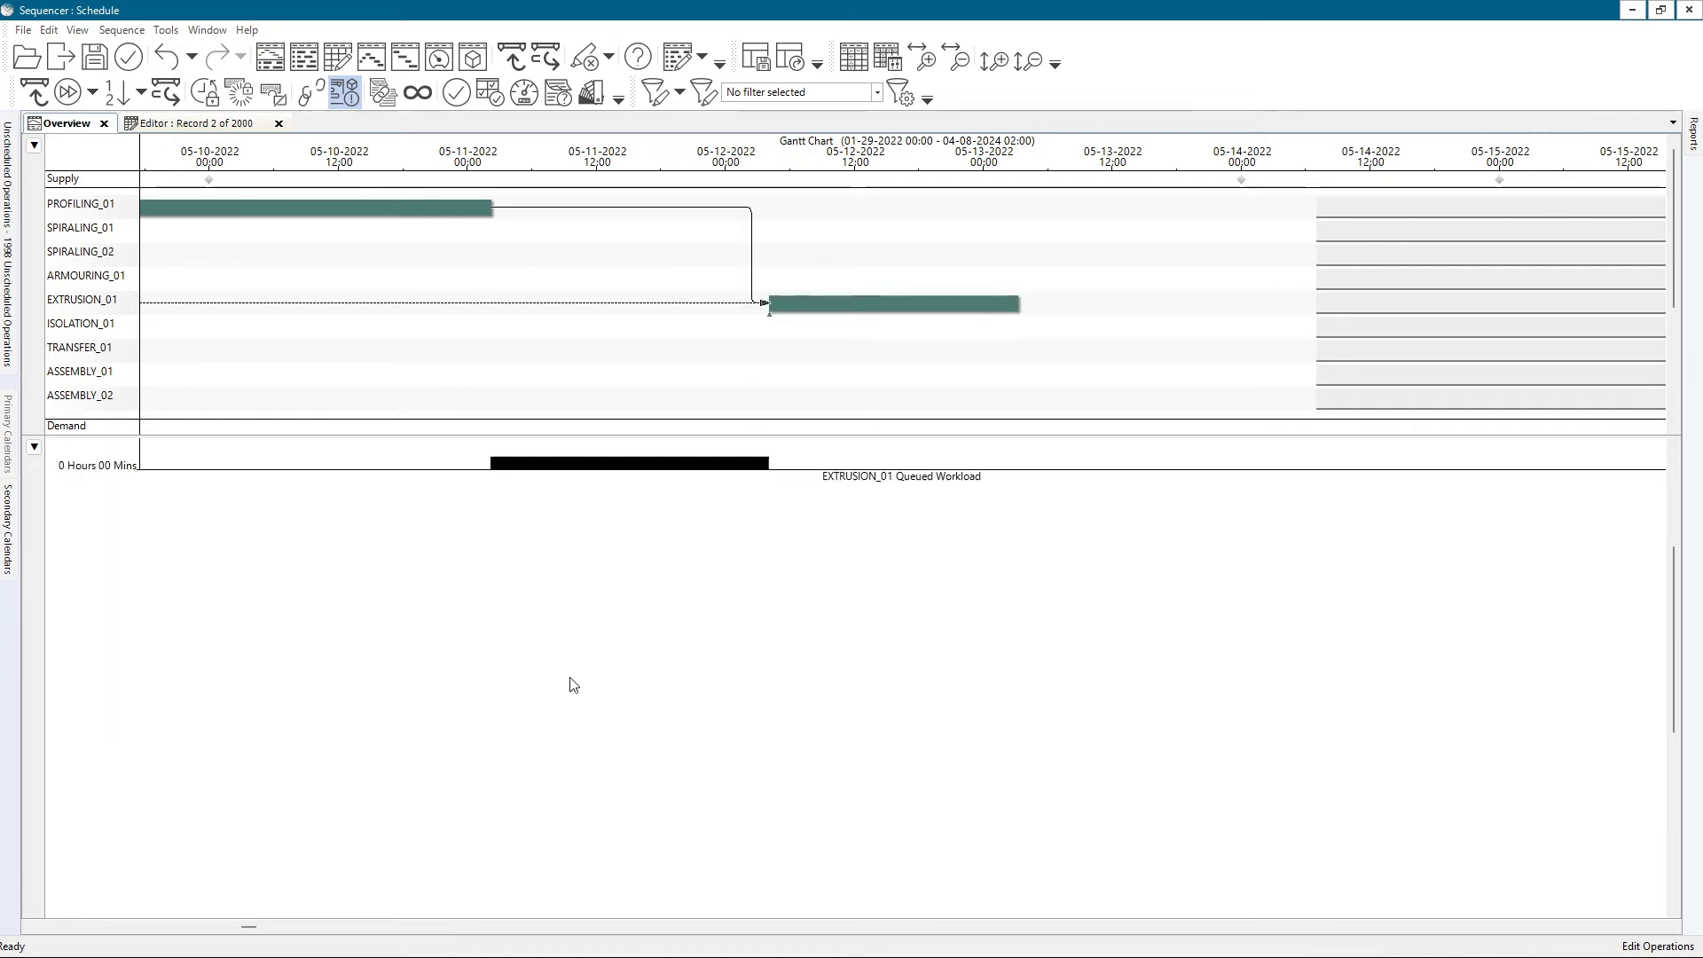
scroll(579, 683, down, 4)
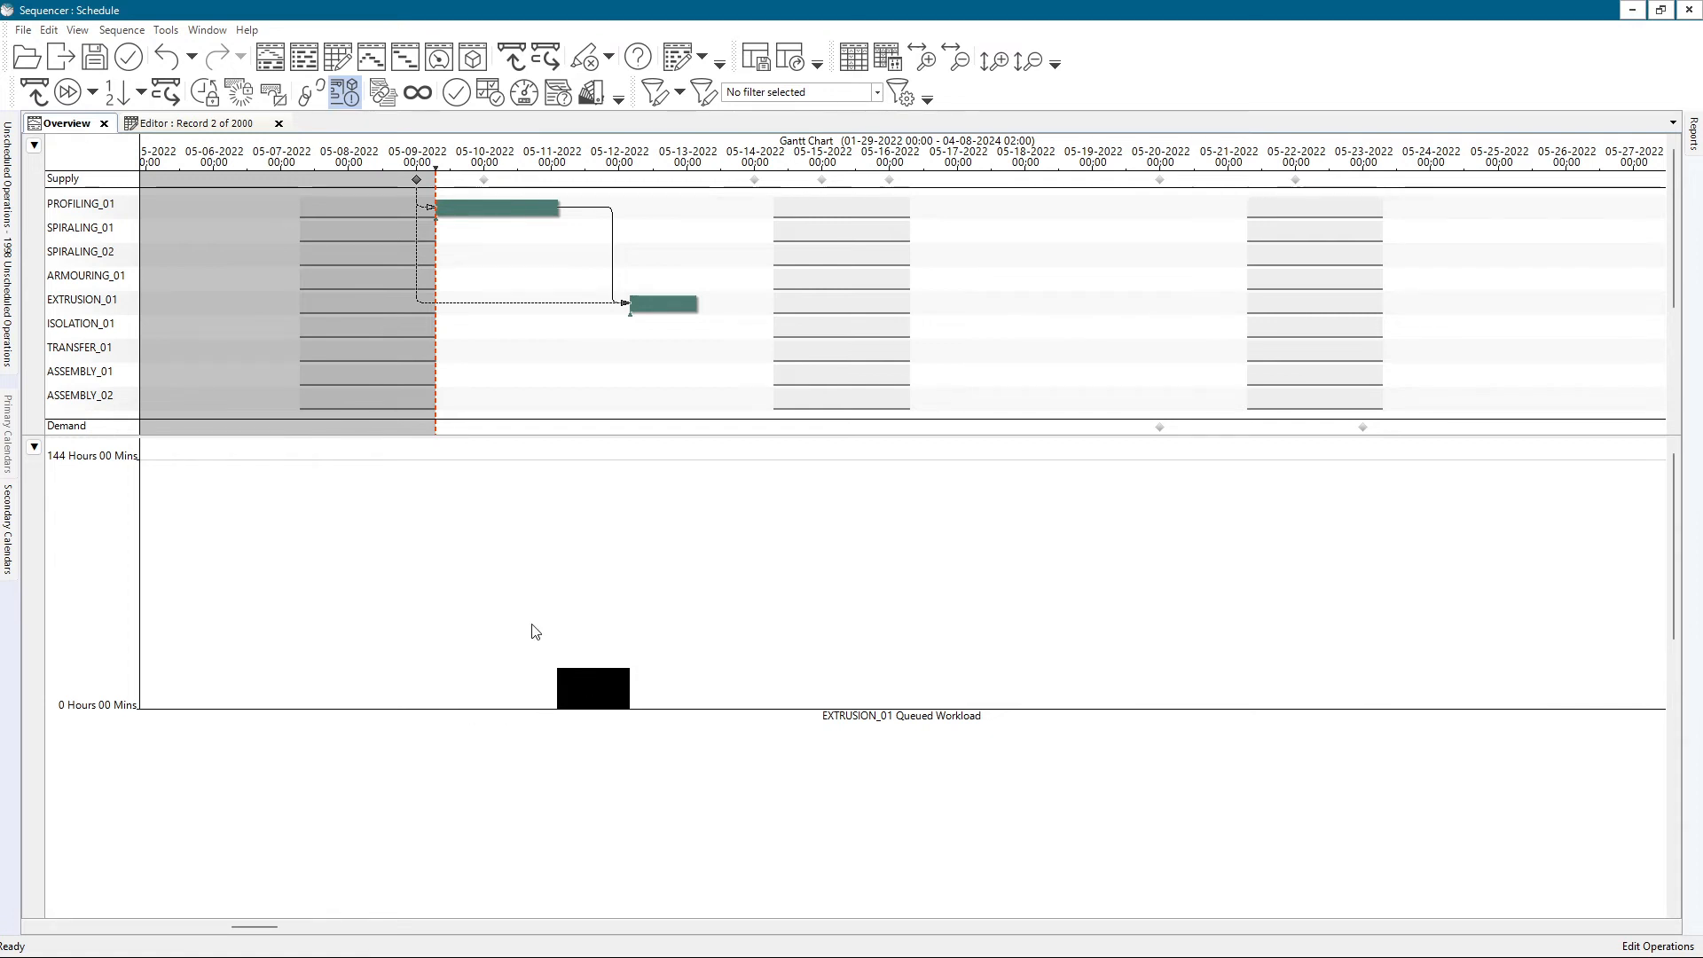
Inspect the queued workload plot bar and the extrusion operation's order details.
scroll(581, 627, up, 2)
scroll(588, 692, down, 2)
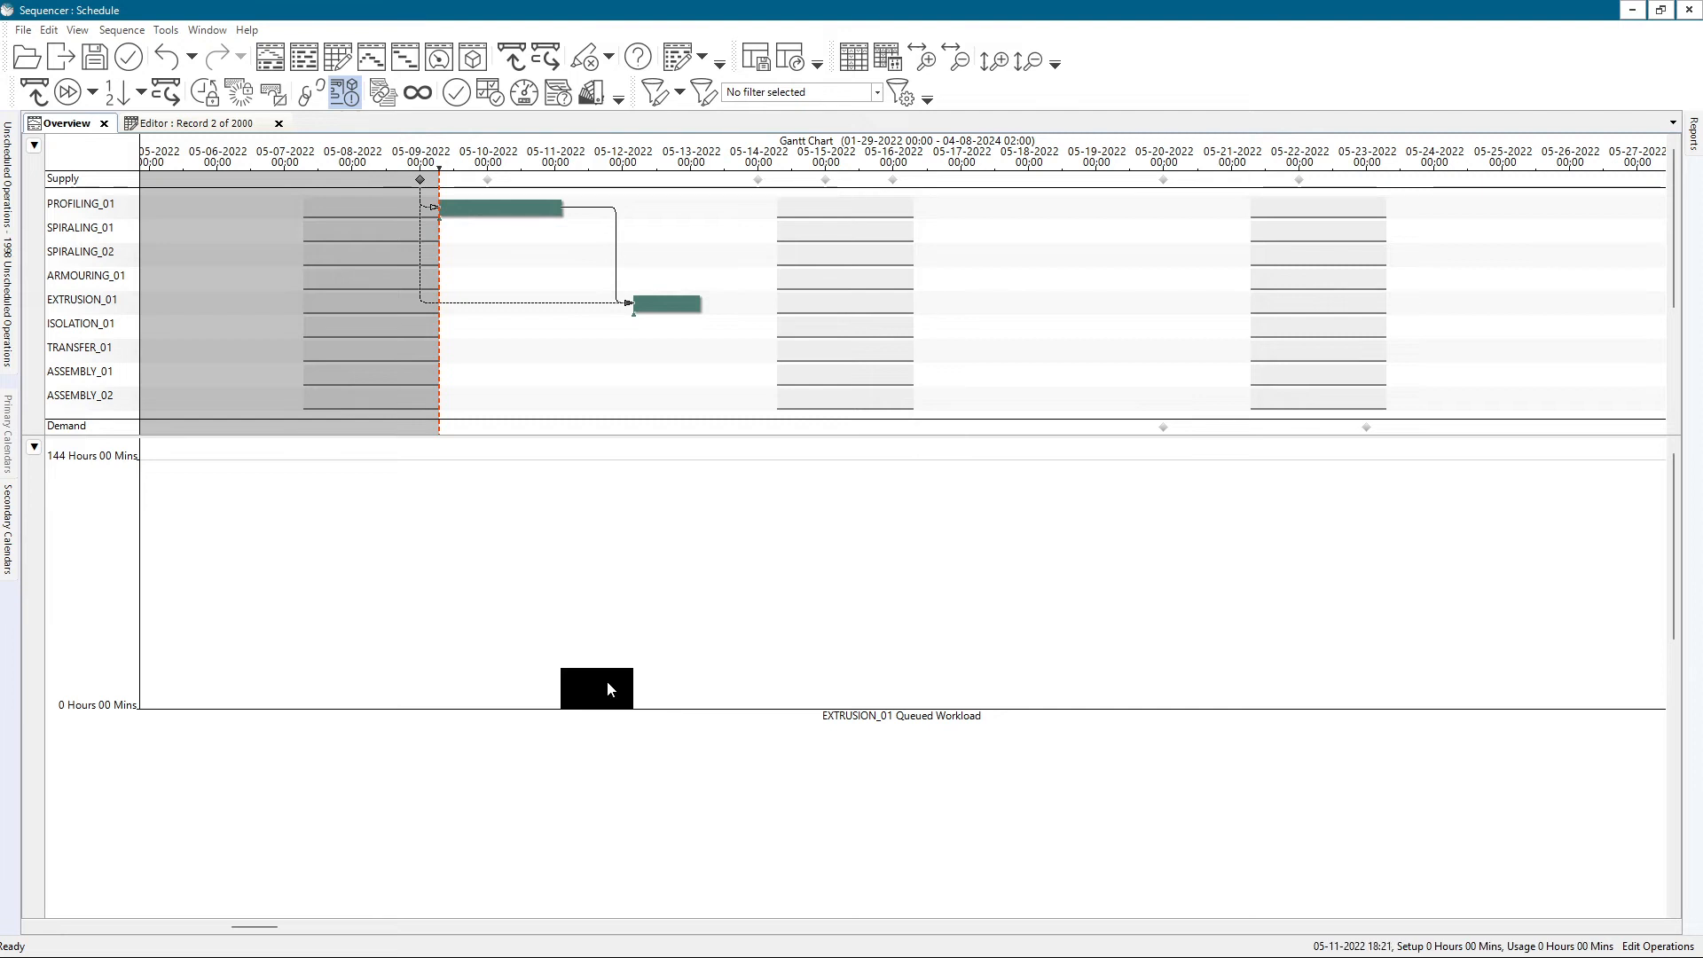
click(585, 58)
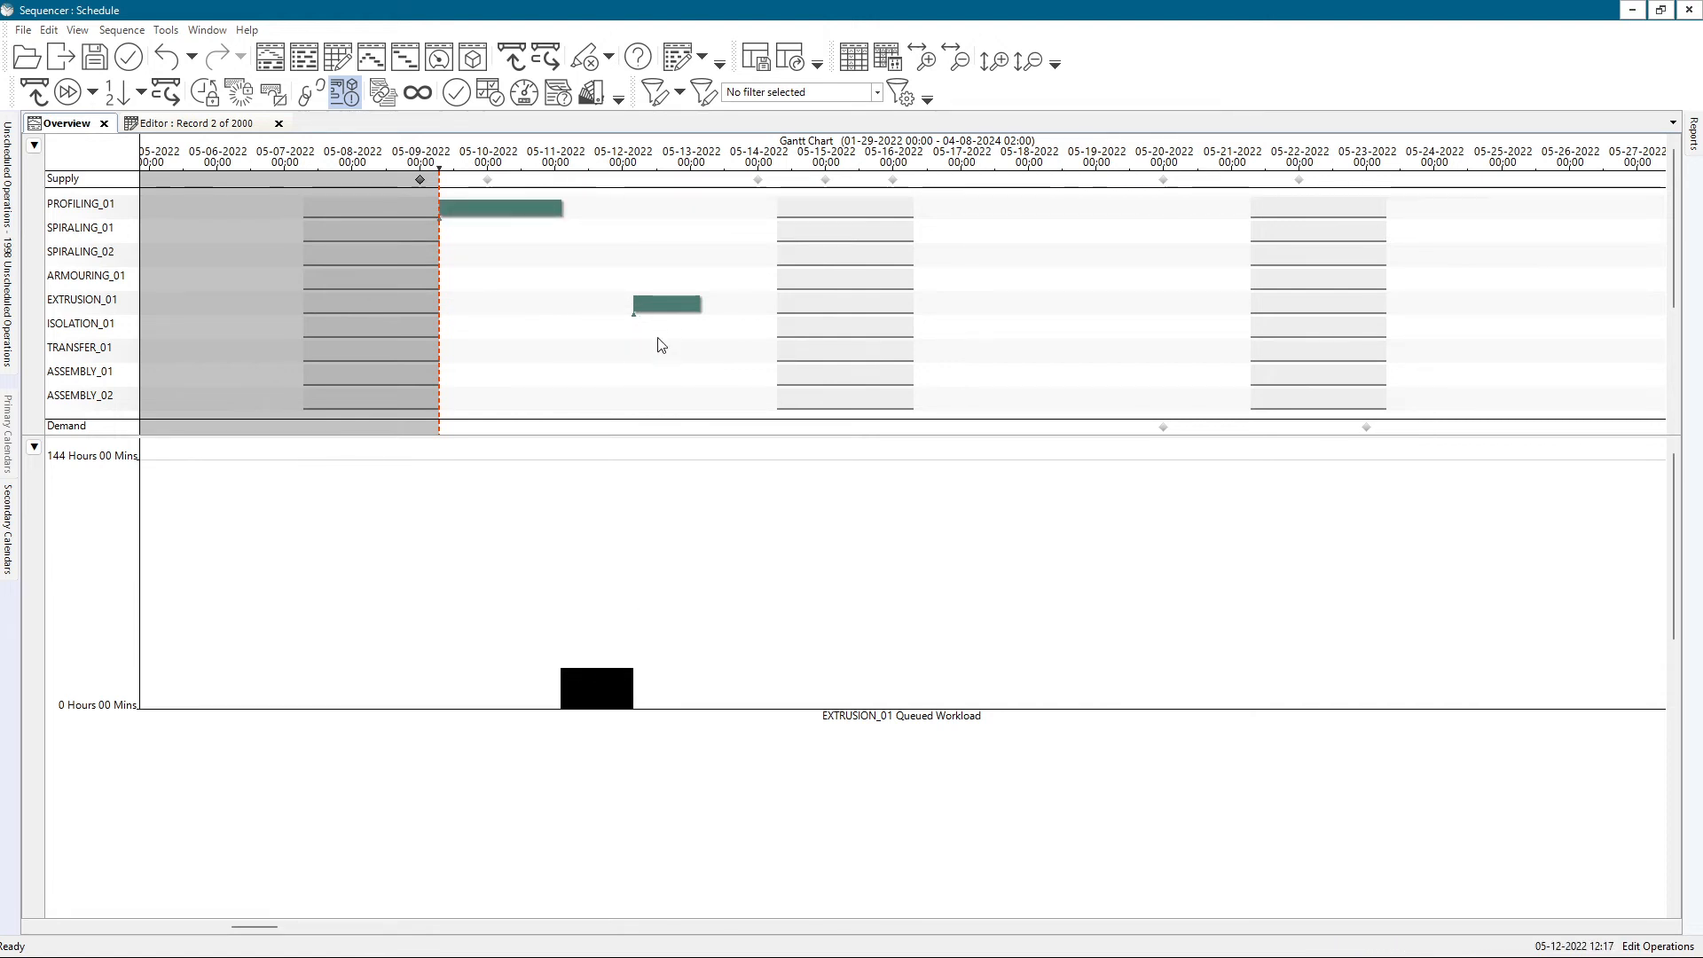
click(559, 683)
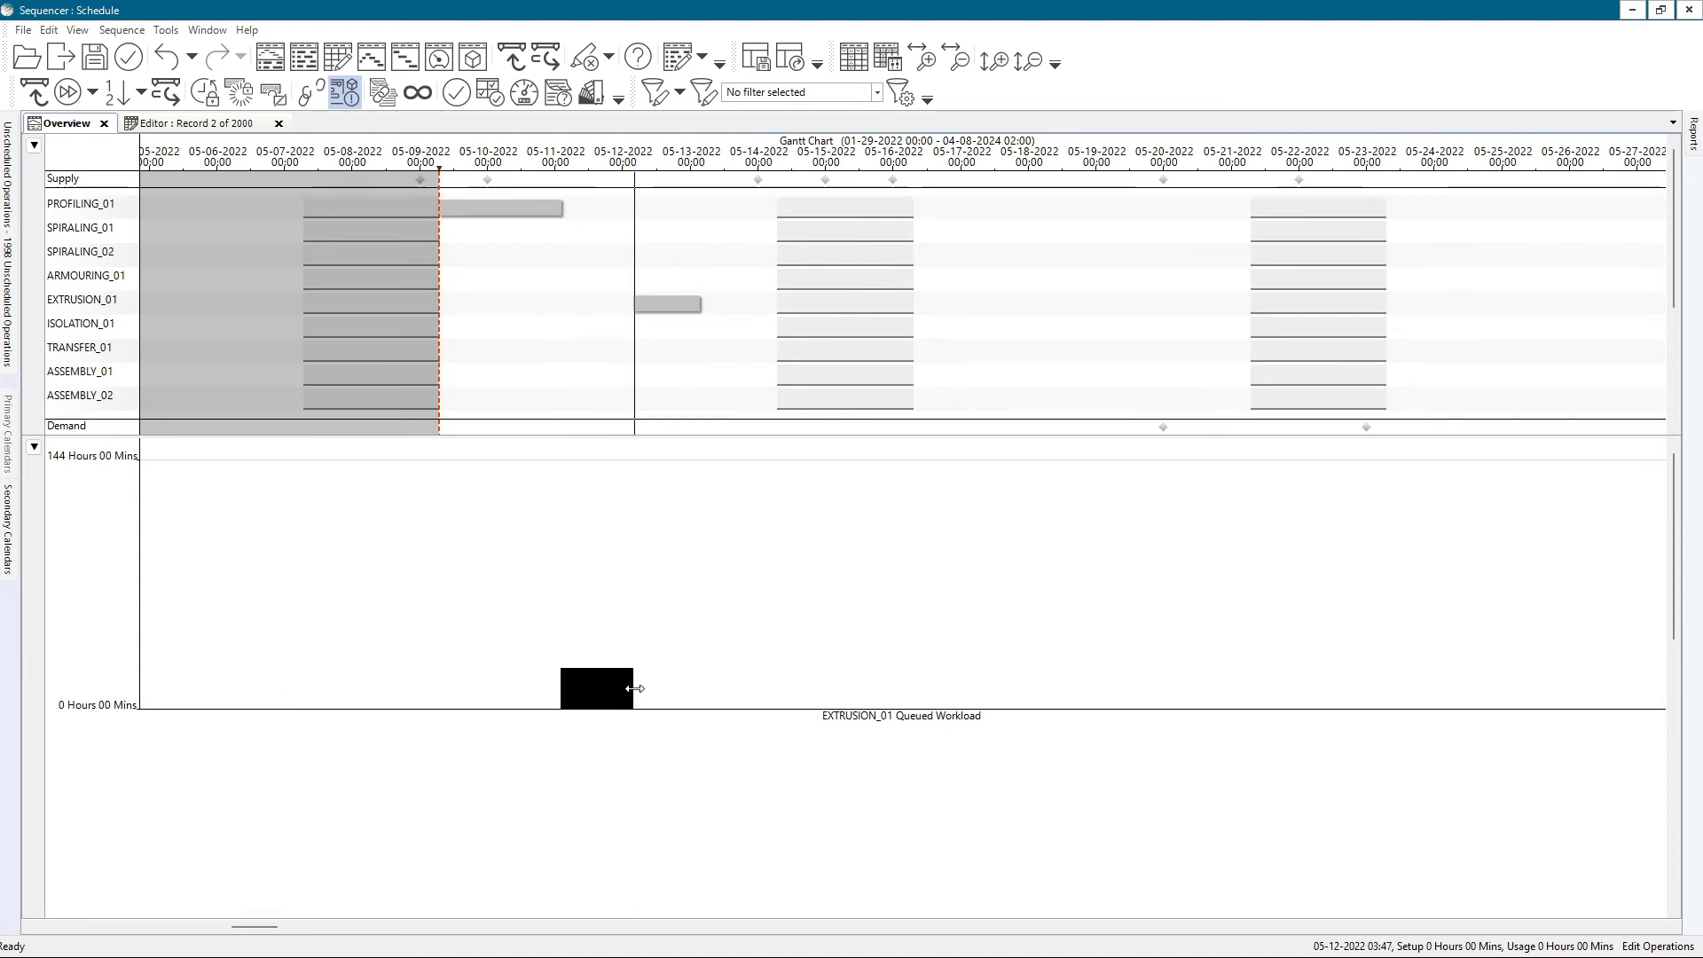
double_click(664, 299)
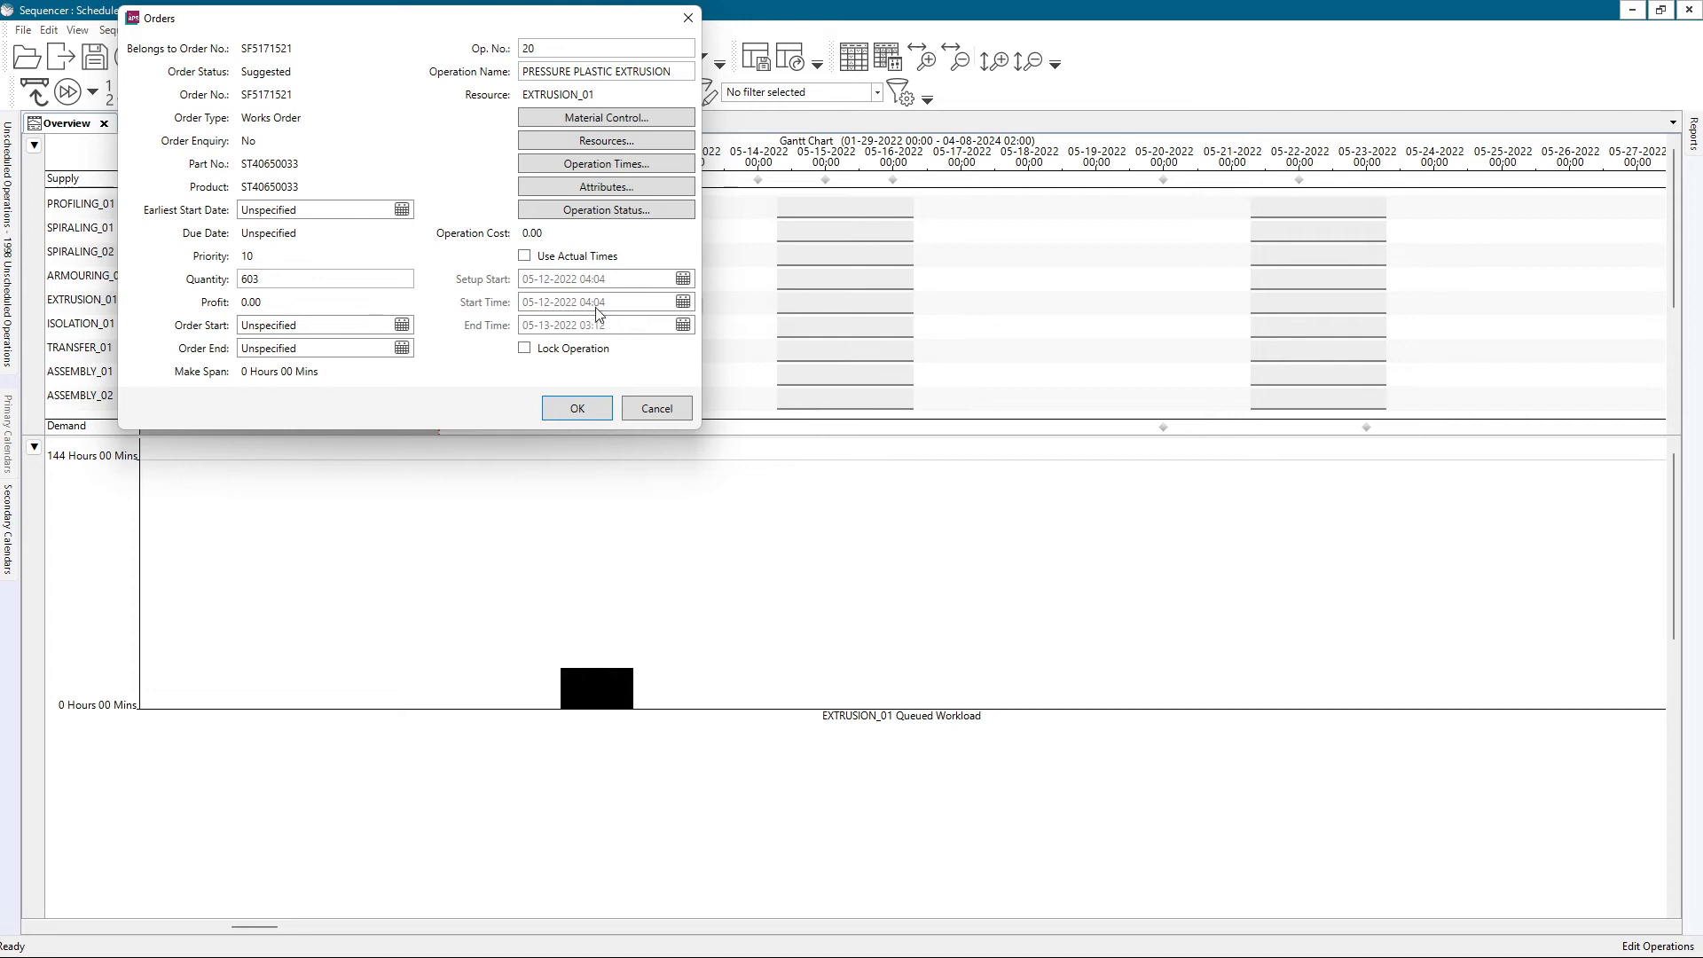
click(644, 407)
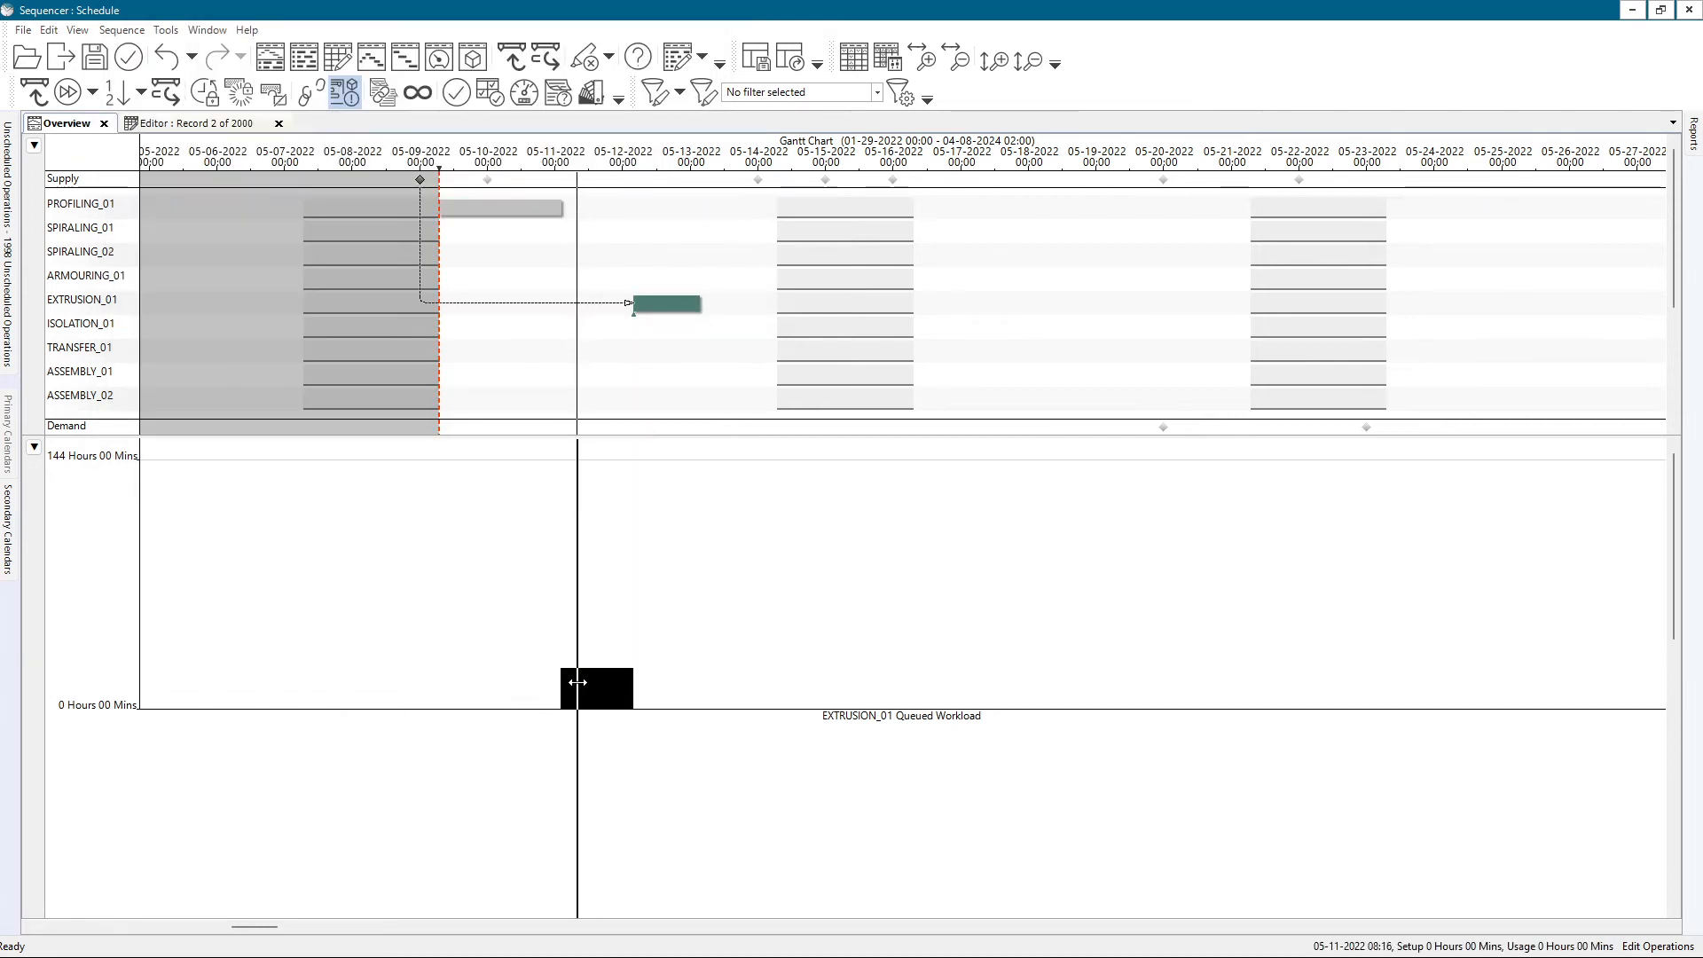
drag(654, 302, 966, 303)
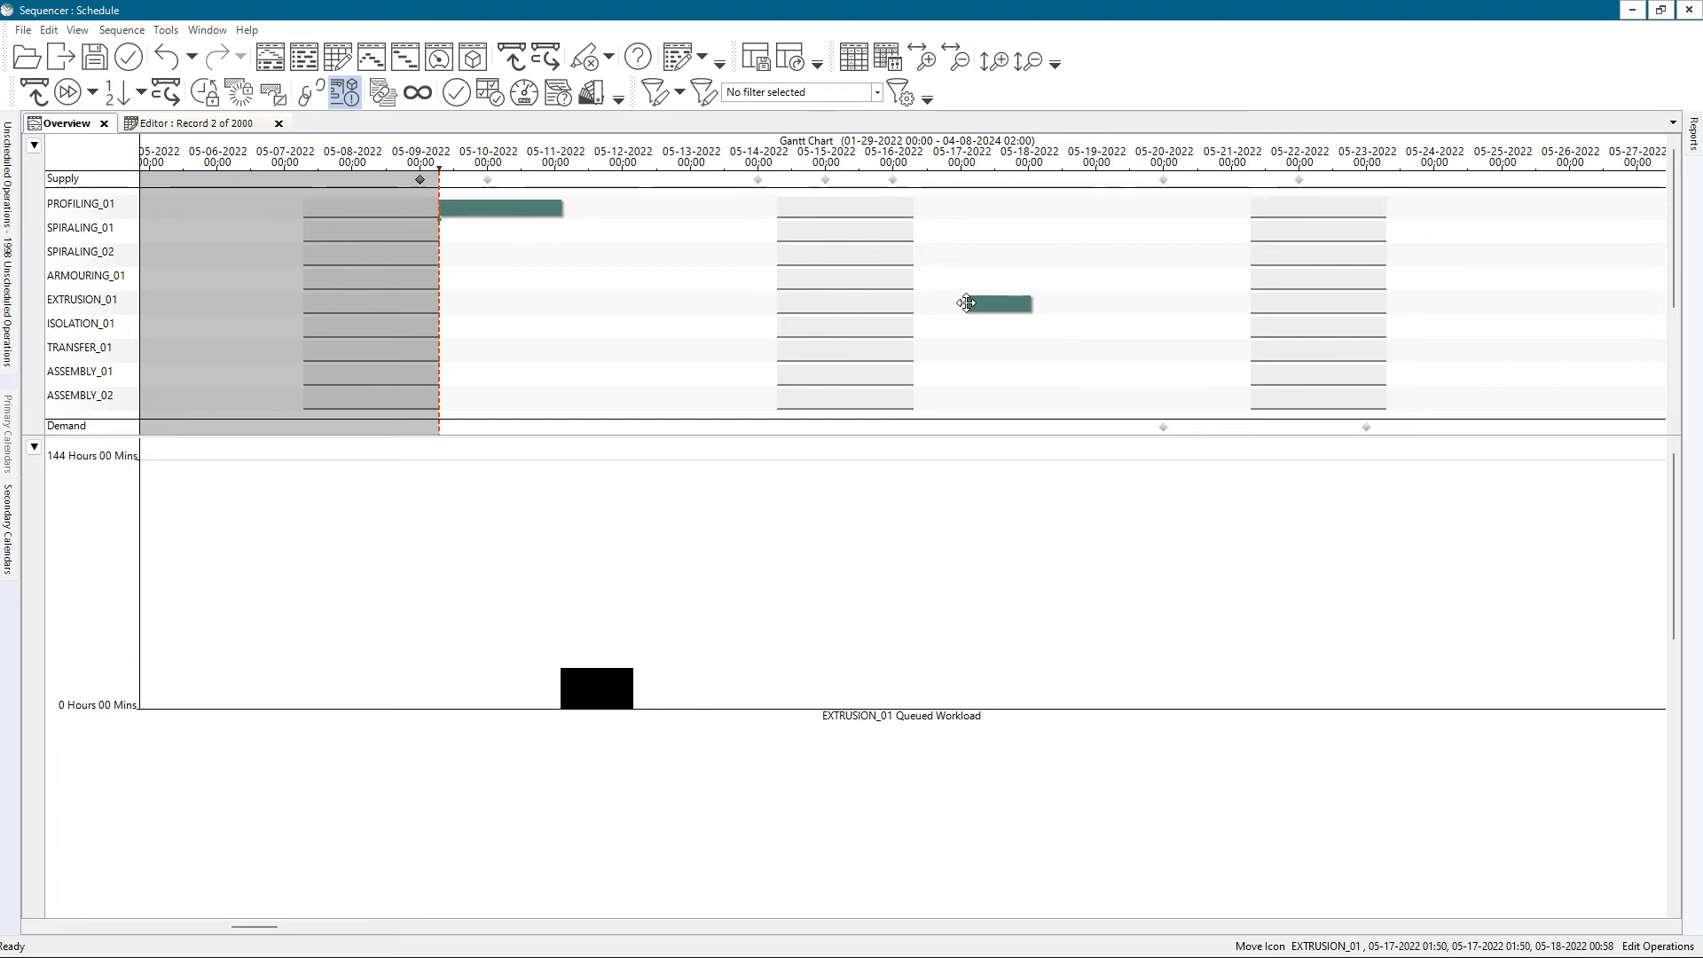
drag(966, 304, 966, 303)
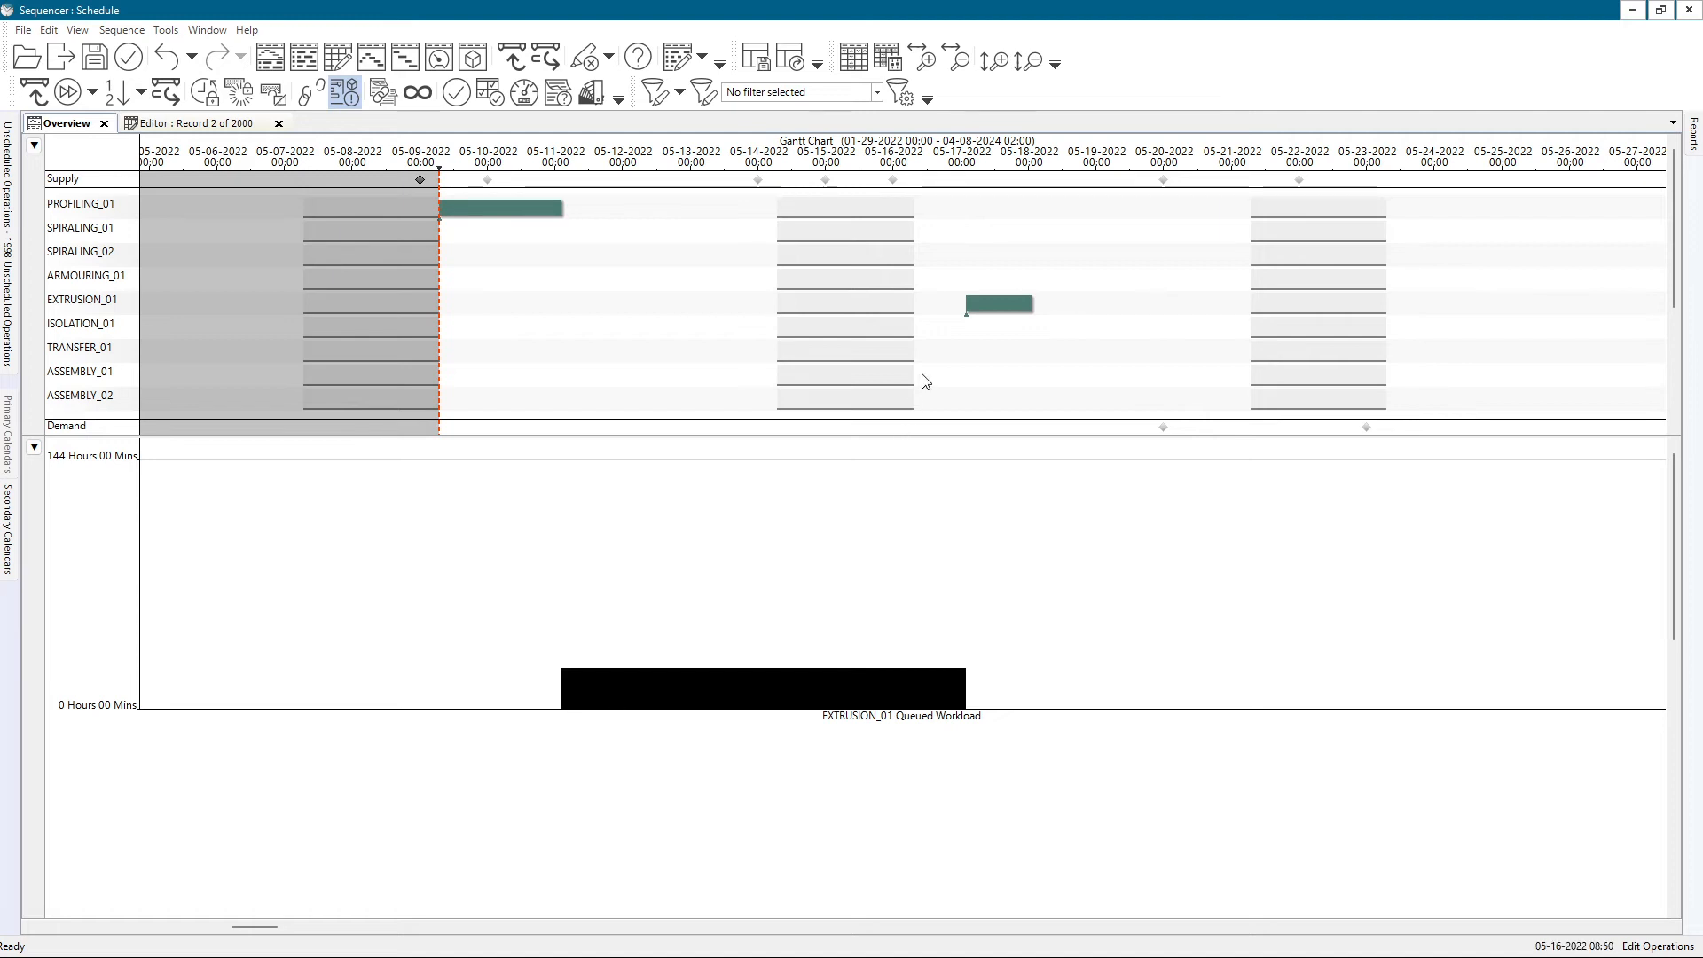
scroll(943, 334, down, 1)
Place operations 10 and 20 of order part ST15253416-GP on the planning board and forward sequence them.
click(168, 128)
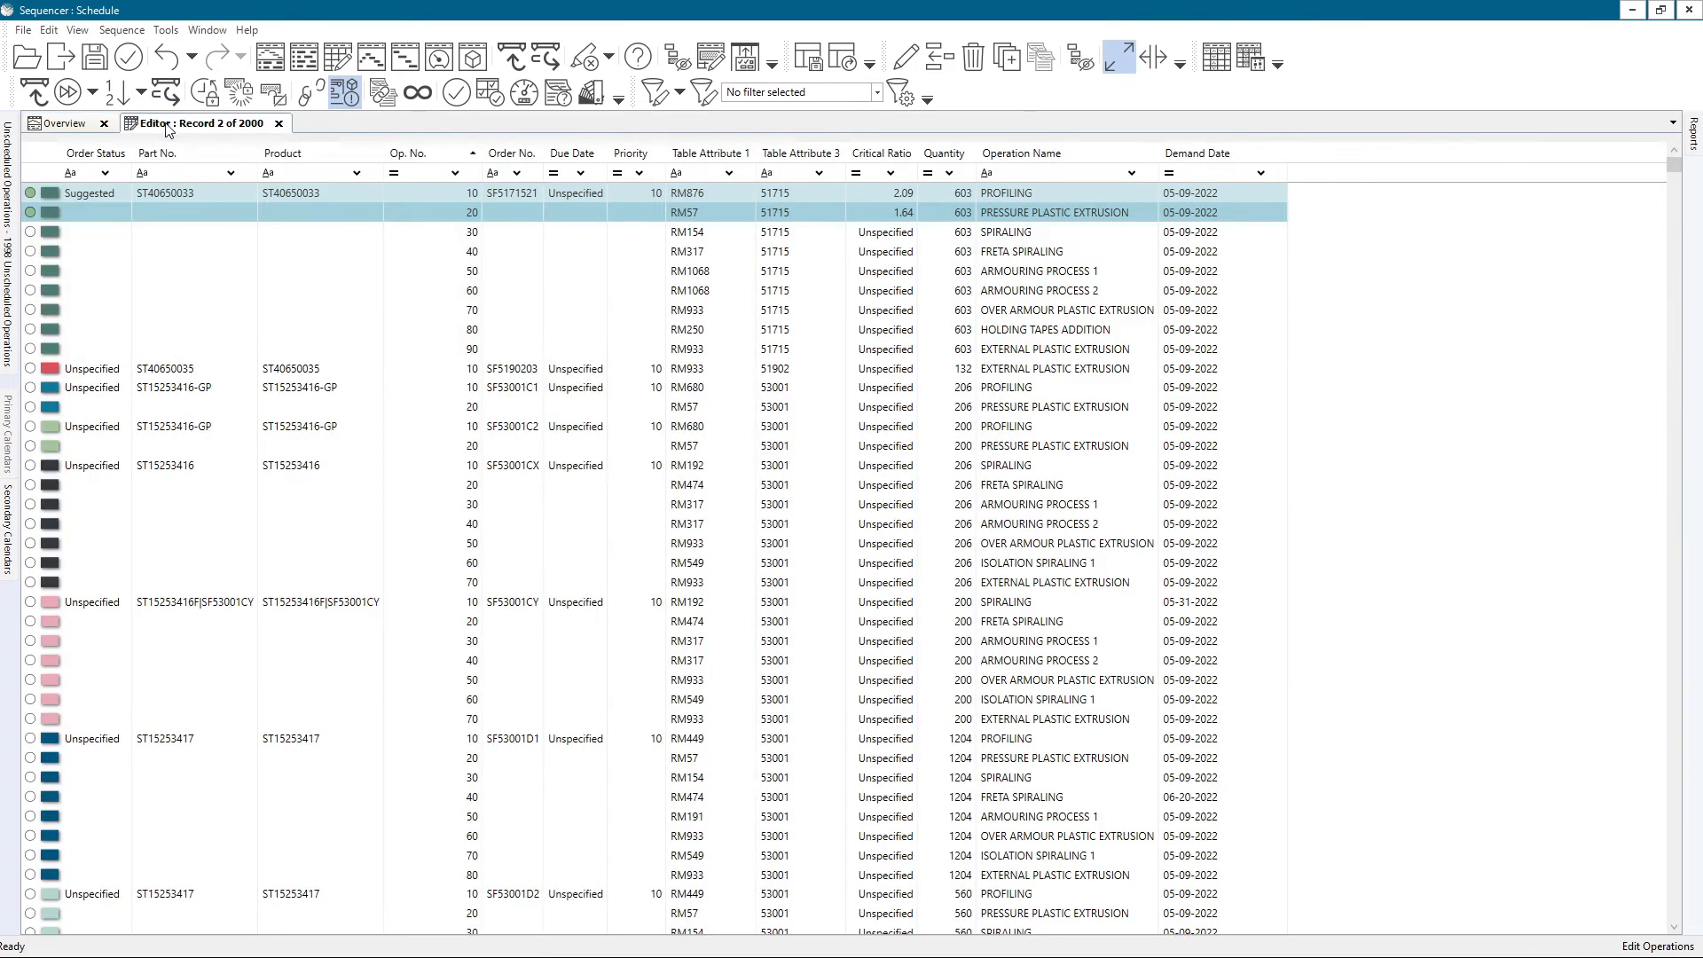
click(795, 389)
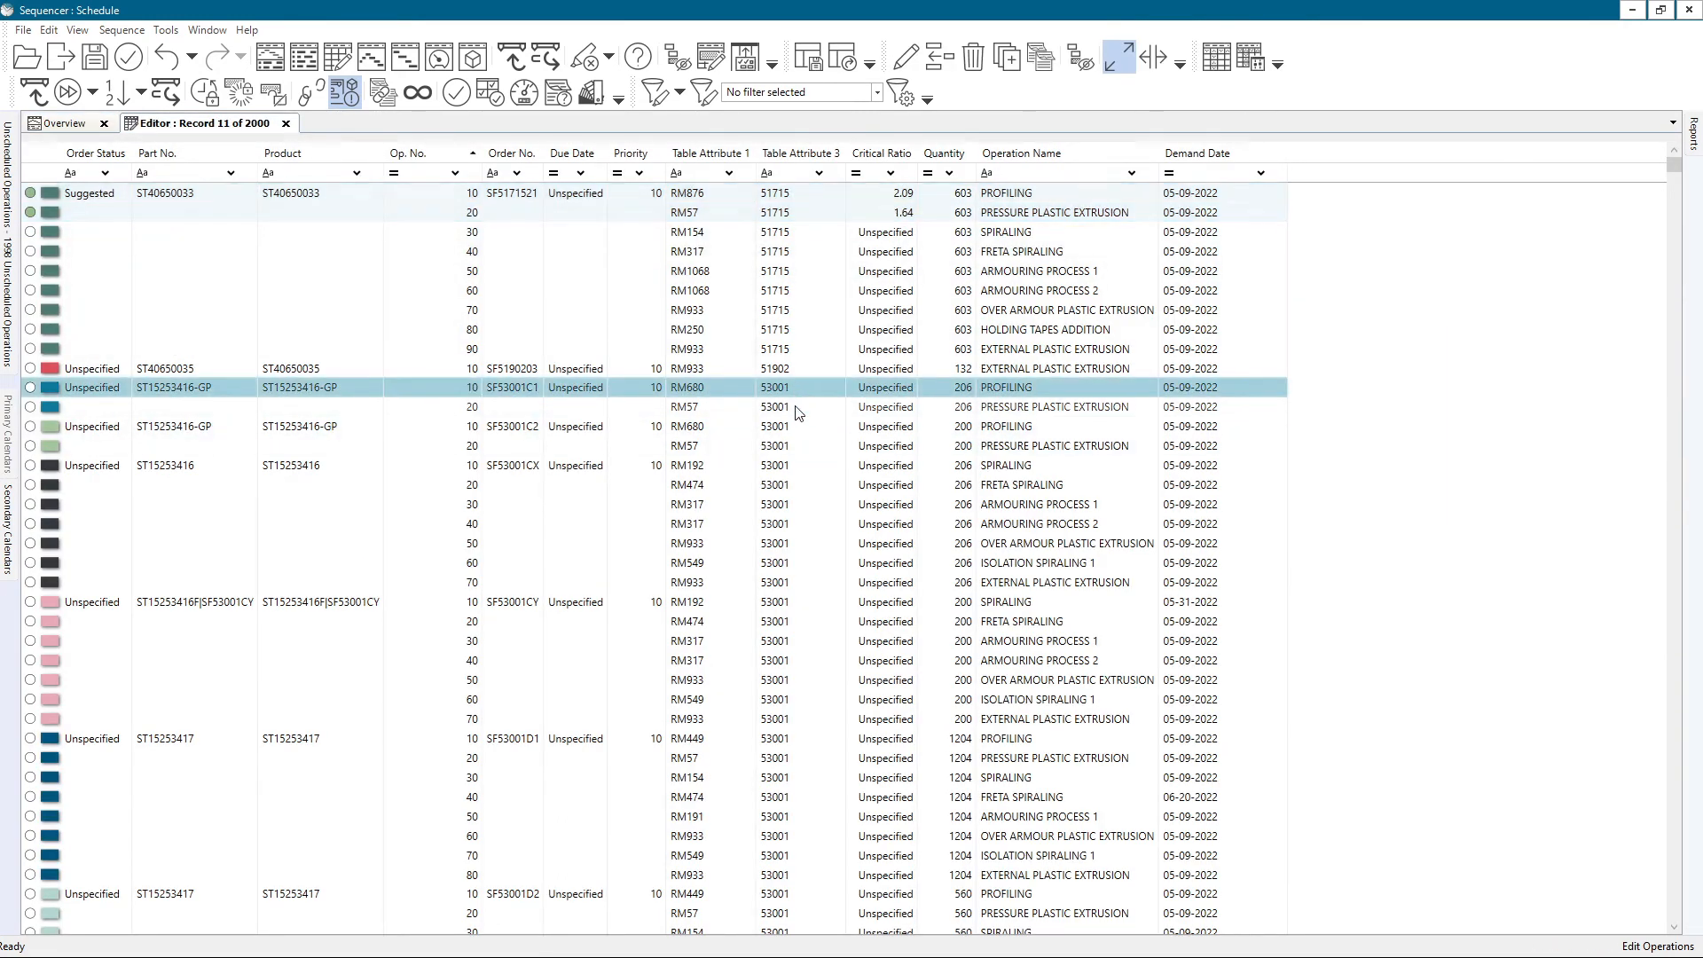
shift+click(792, 406)
right_click(791, 407)
mouse_move(858, 605)
click(1114, 592)
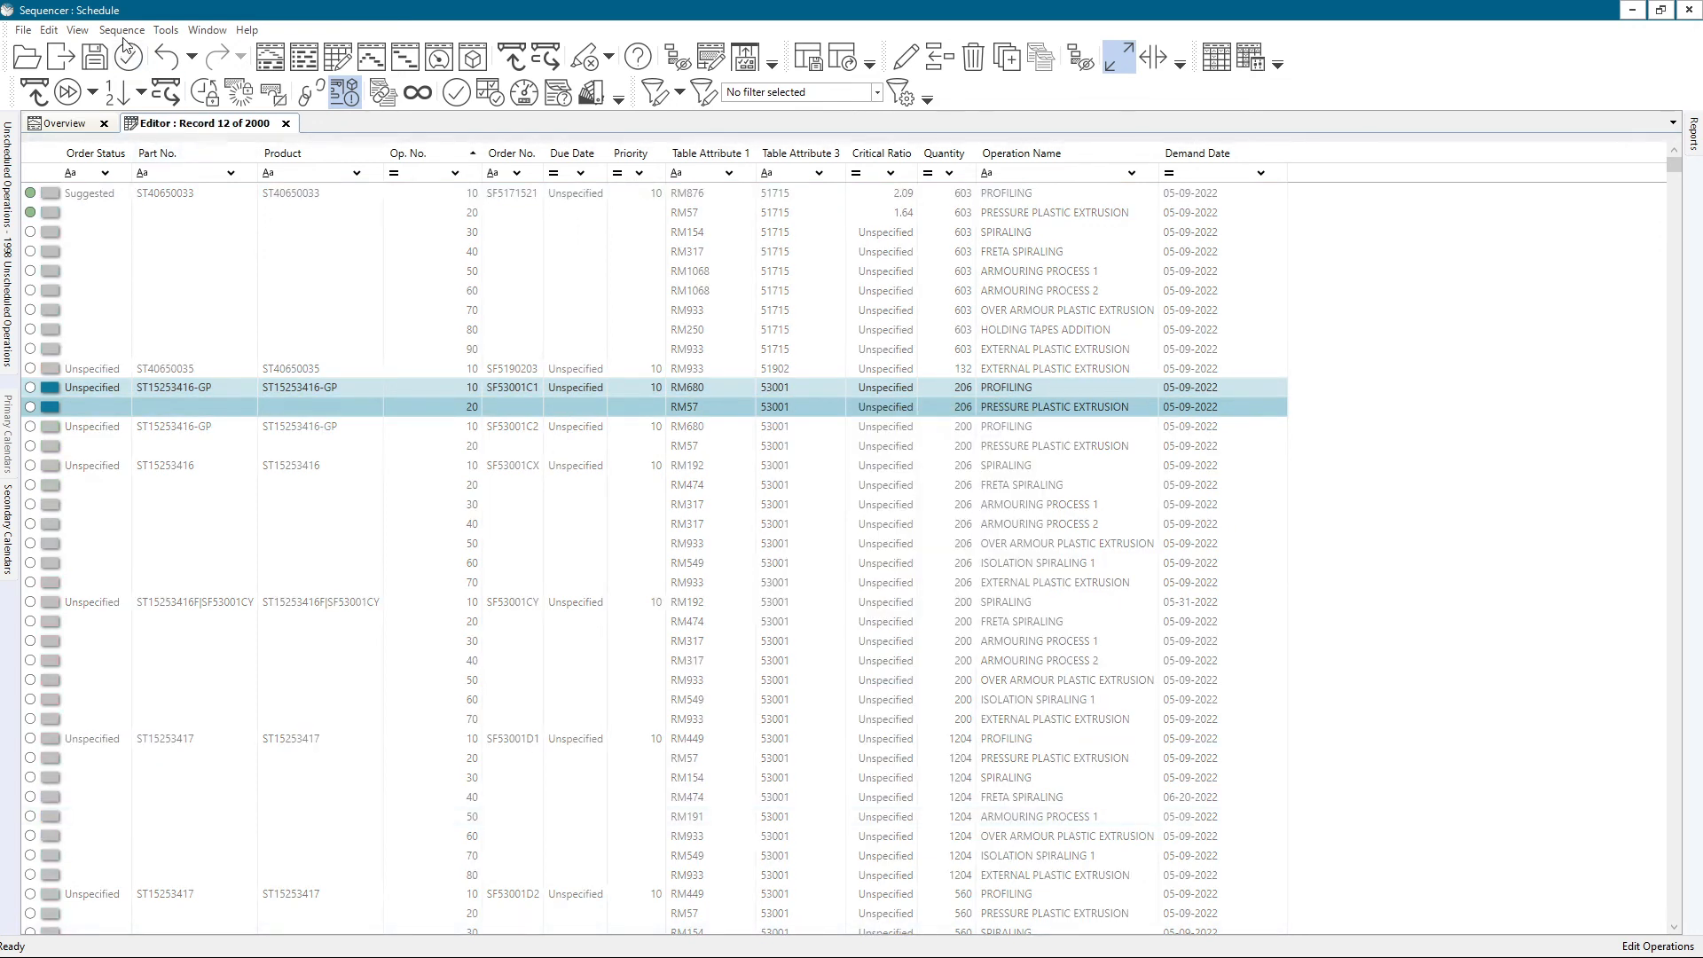
click(122, 29)
click(490, 94)
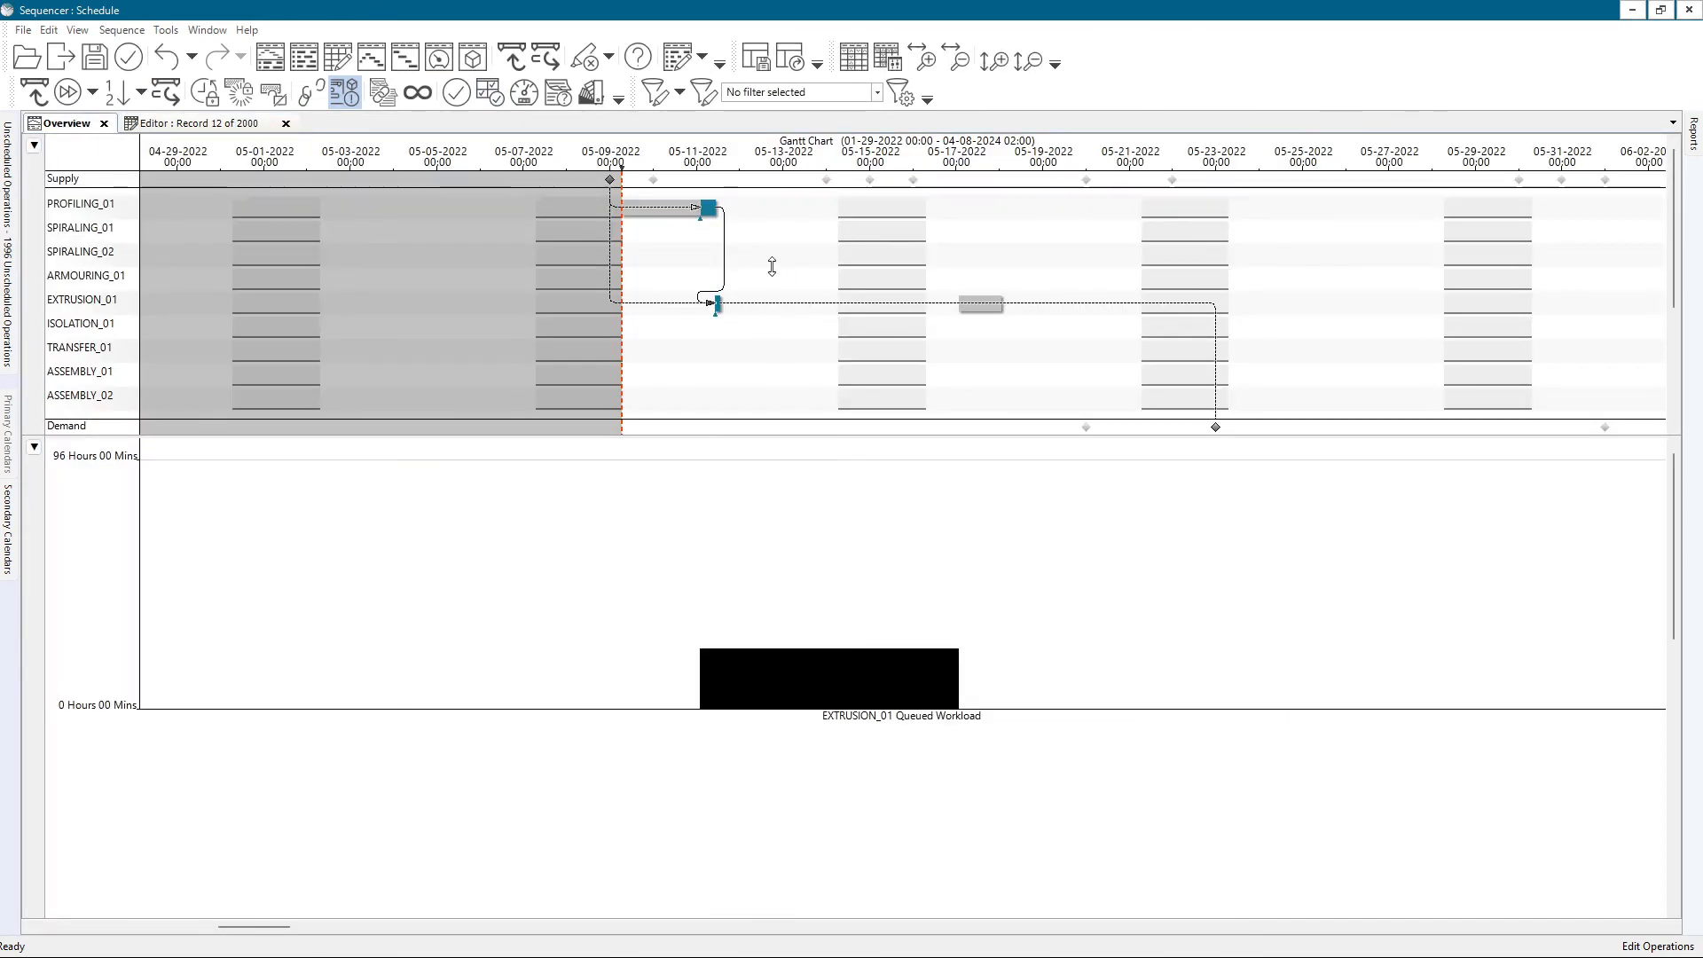
scroll(720, 275, up, 3)
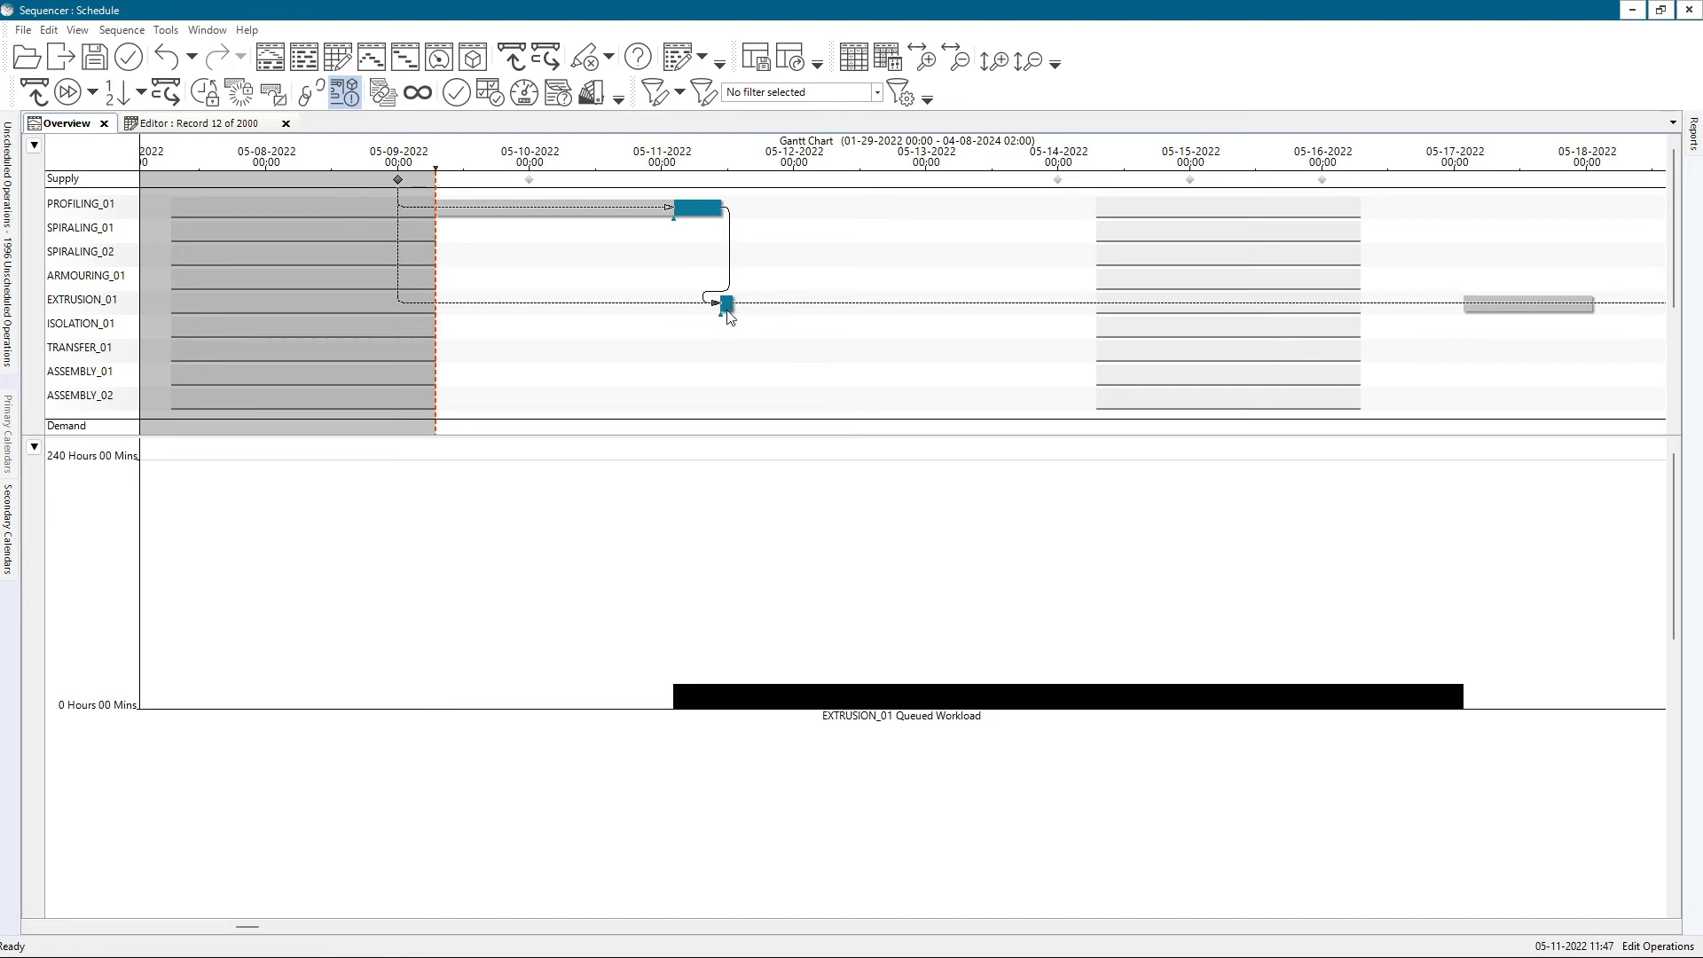
scroll(728, 306, down, 3)
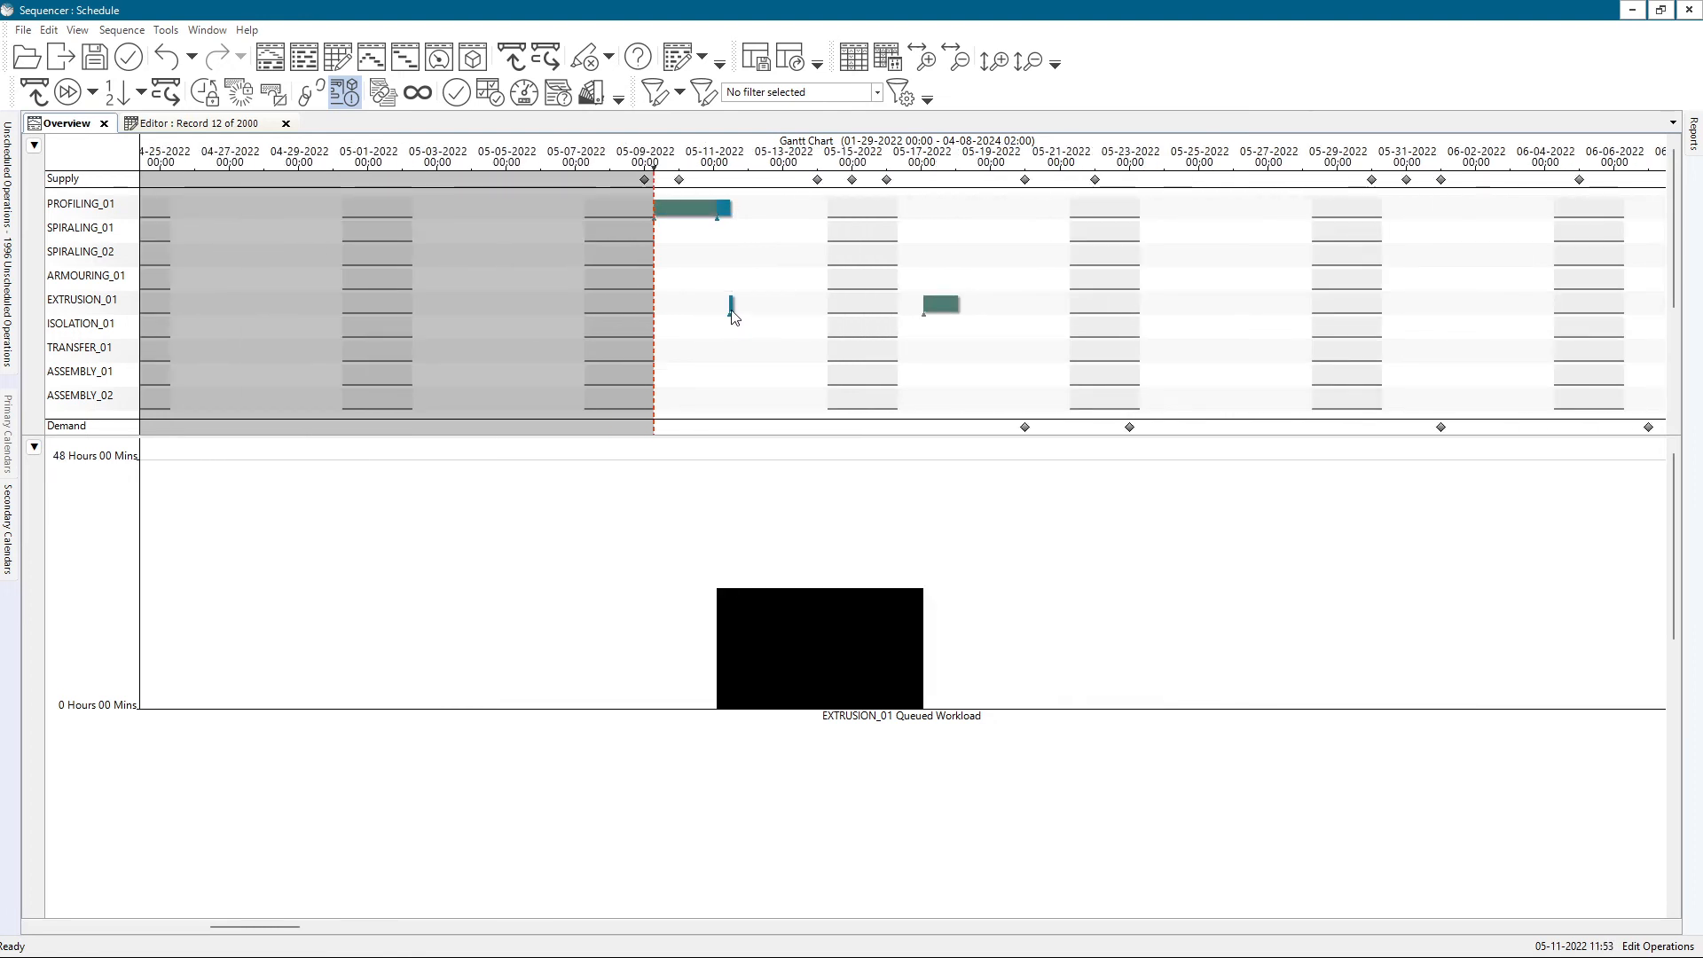
drag(733, 316, 784, 308)
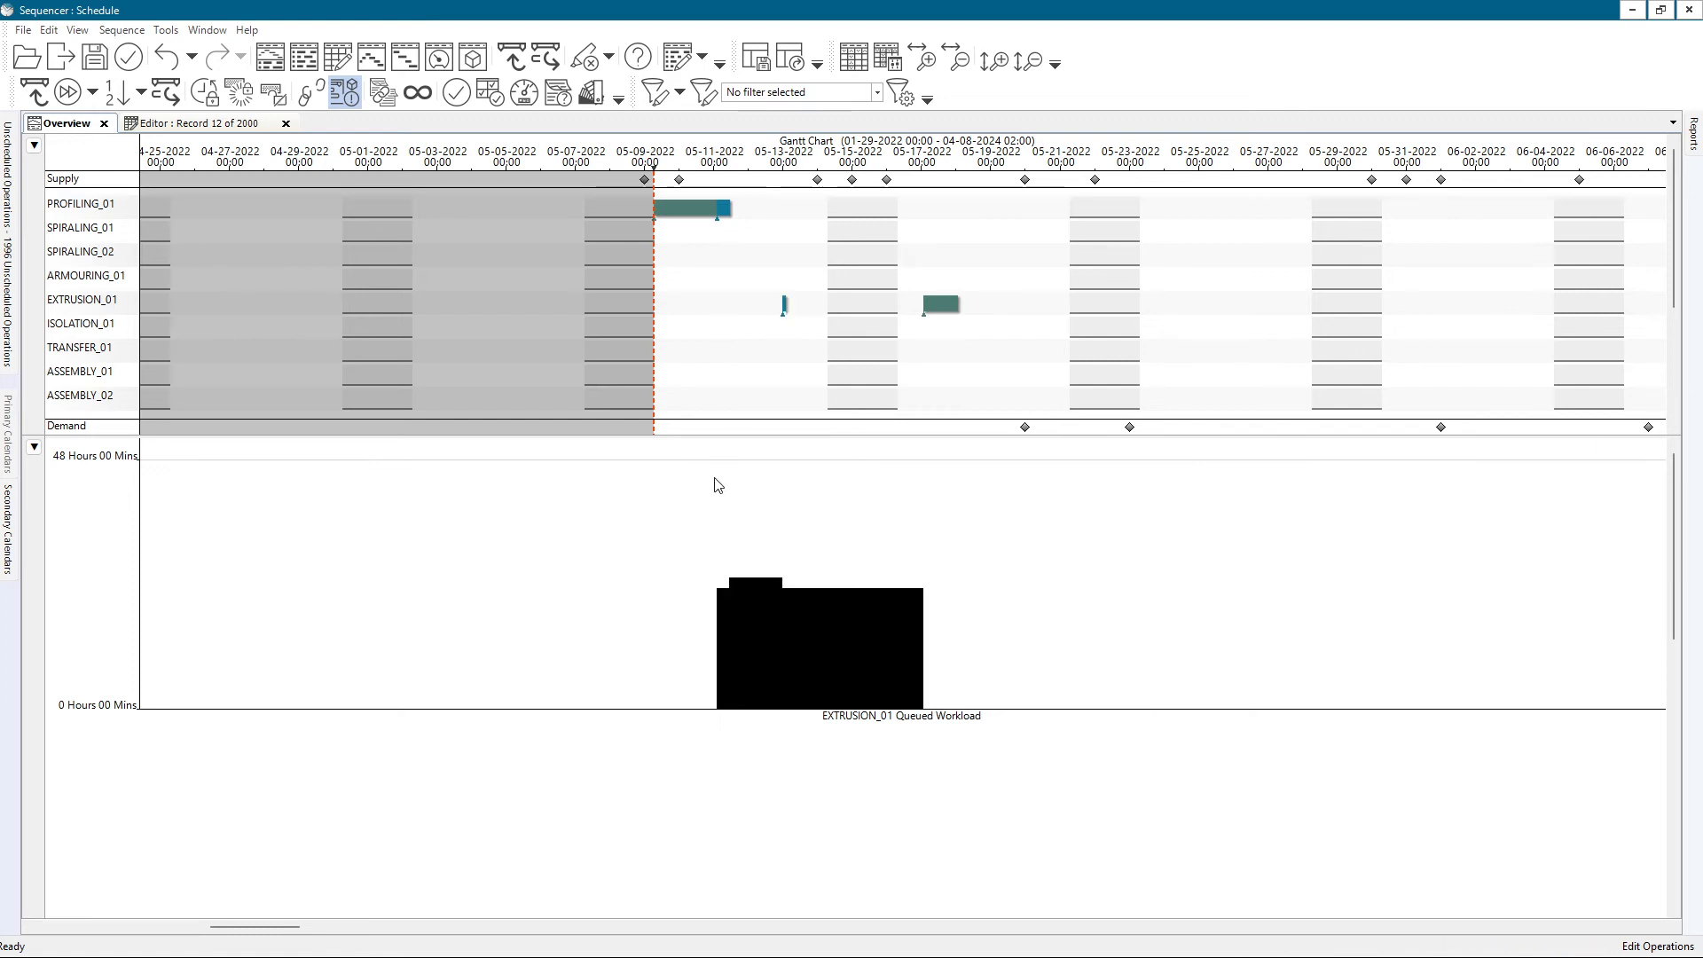
Examine the queued workload plot and the moved extrusion operation's order details.
scroll(780, 310, up, 2)
scroll(750, 403, down, 1)
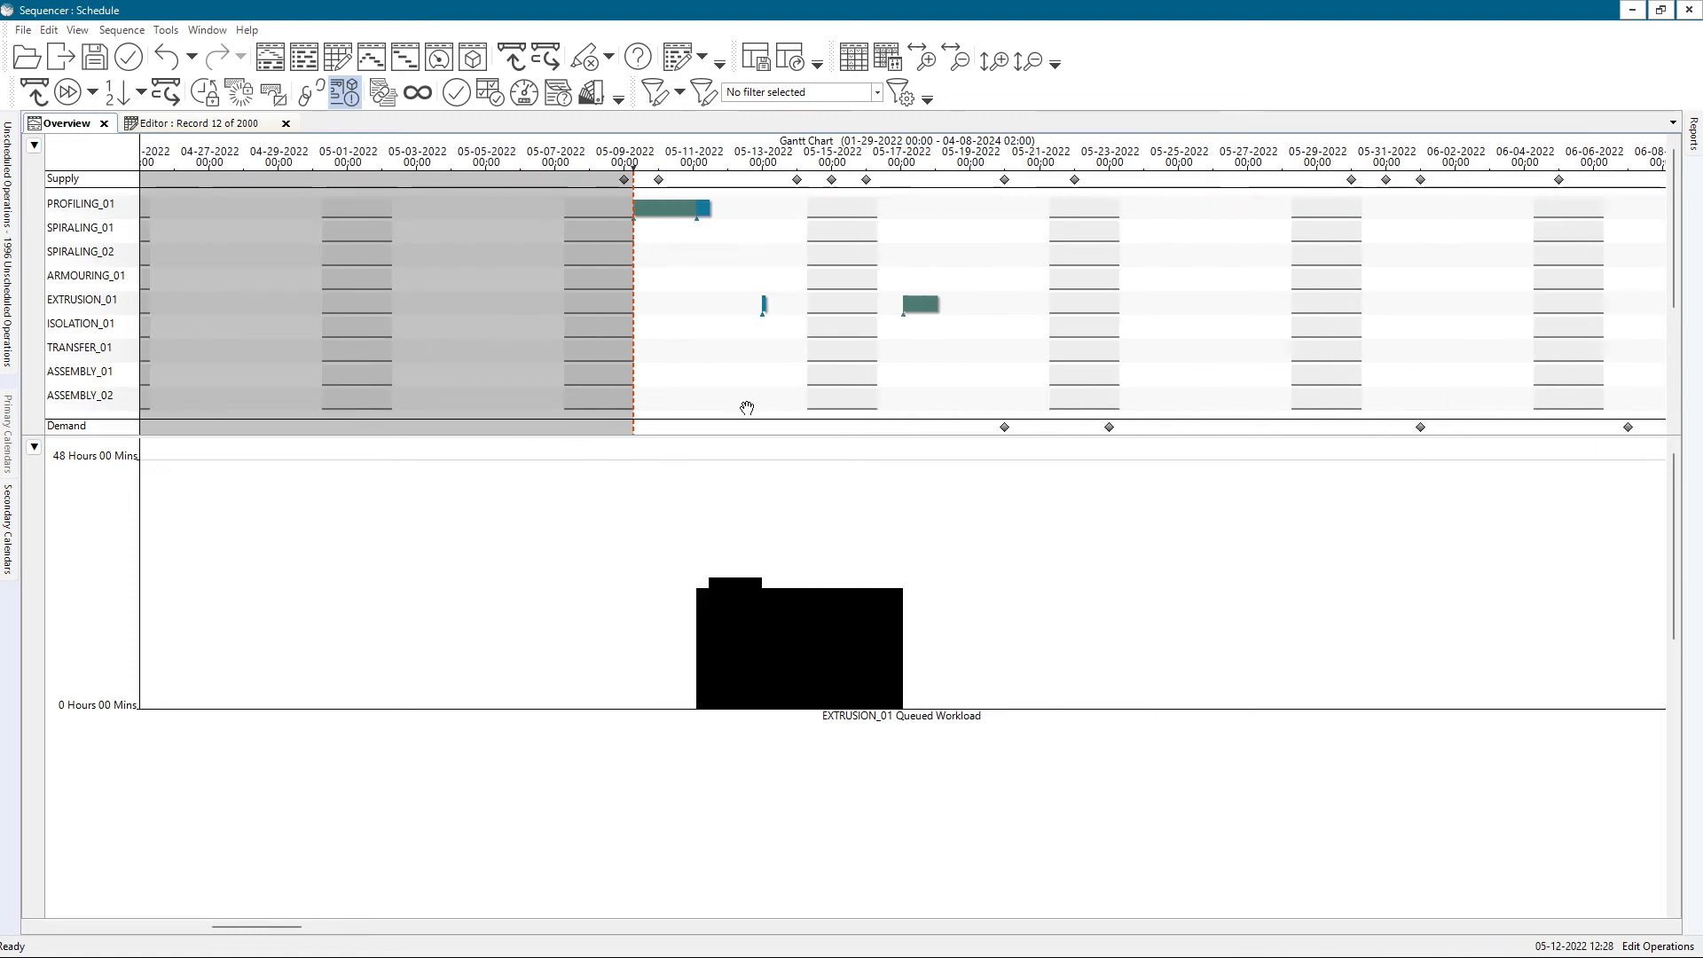
scroll(781, 567, up, 1)
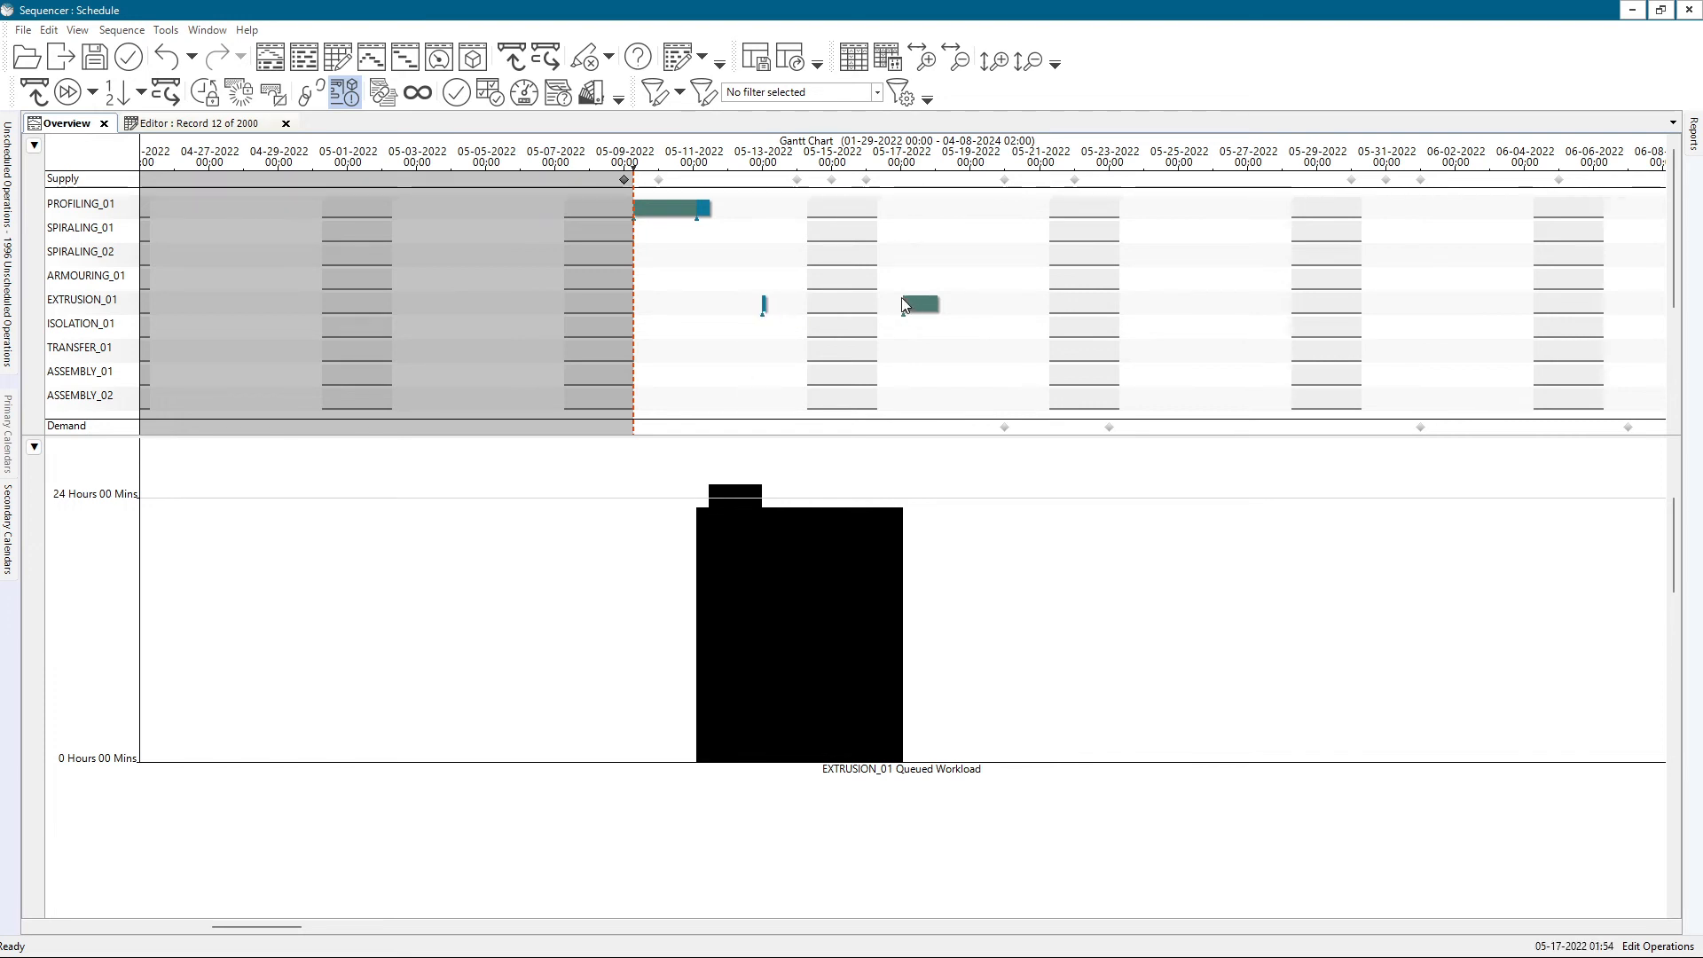
double_click(763, 302)
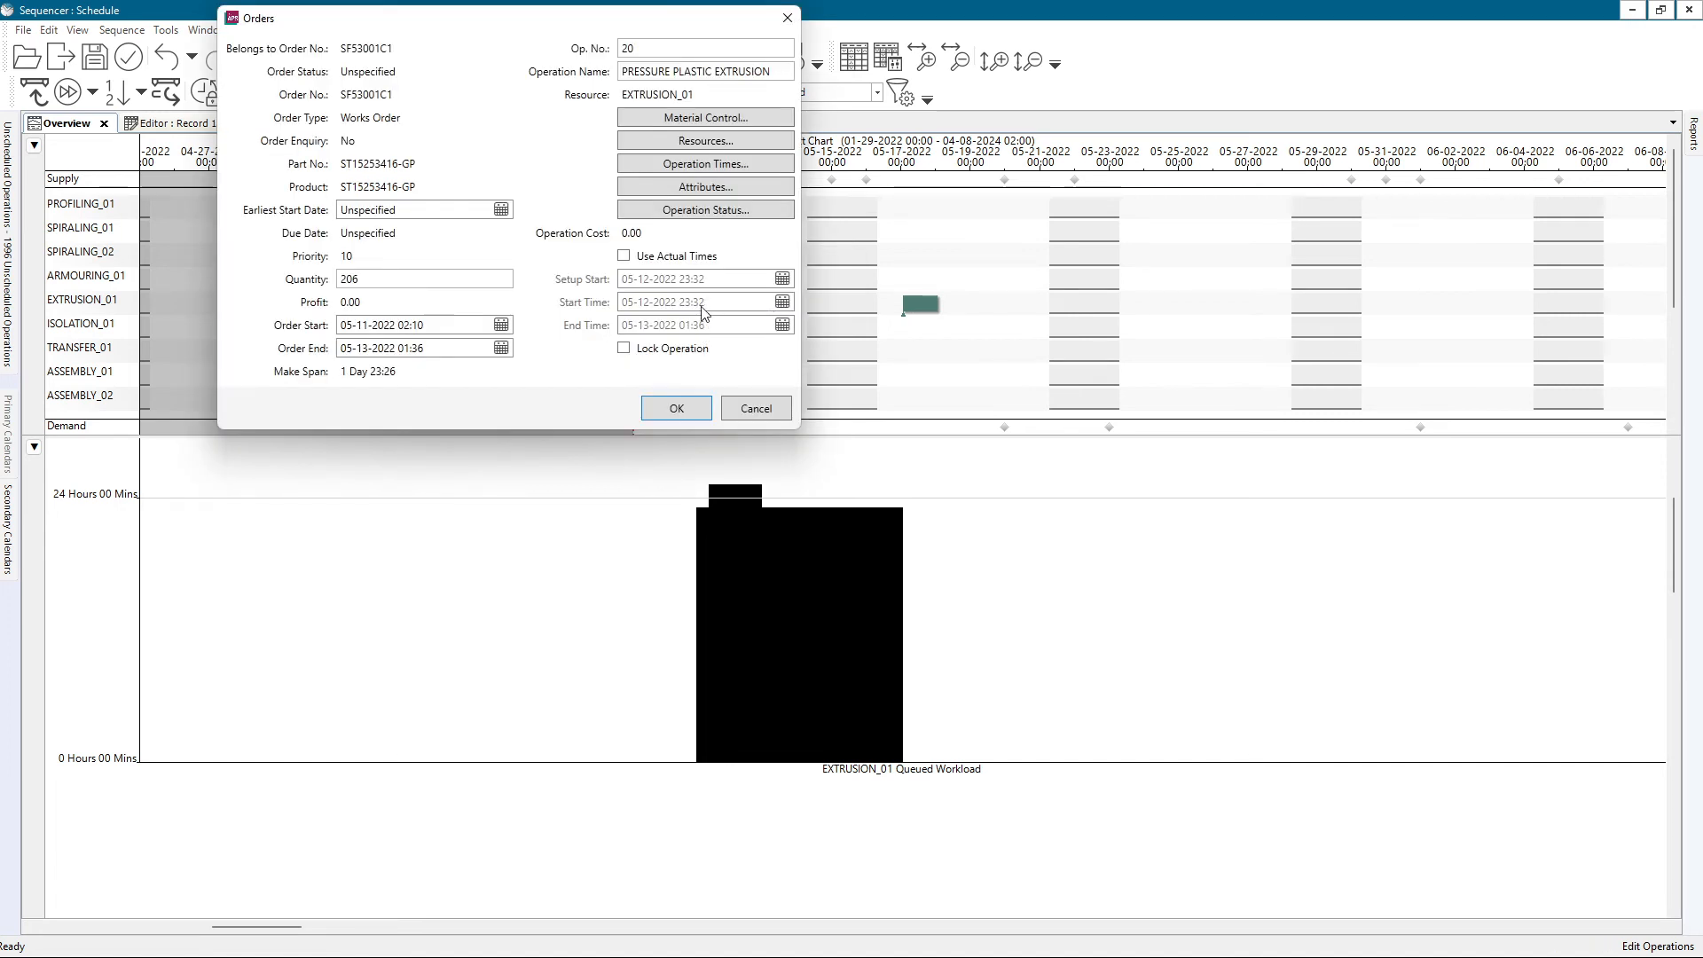
click(749, 410)
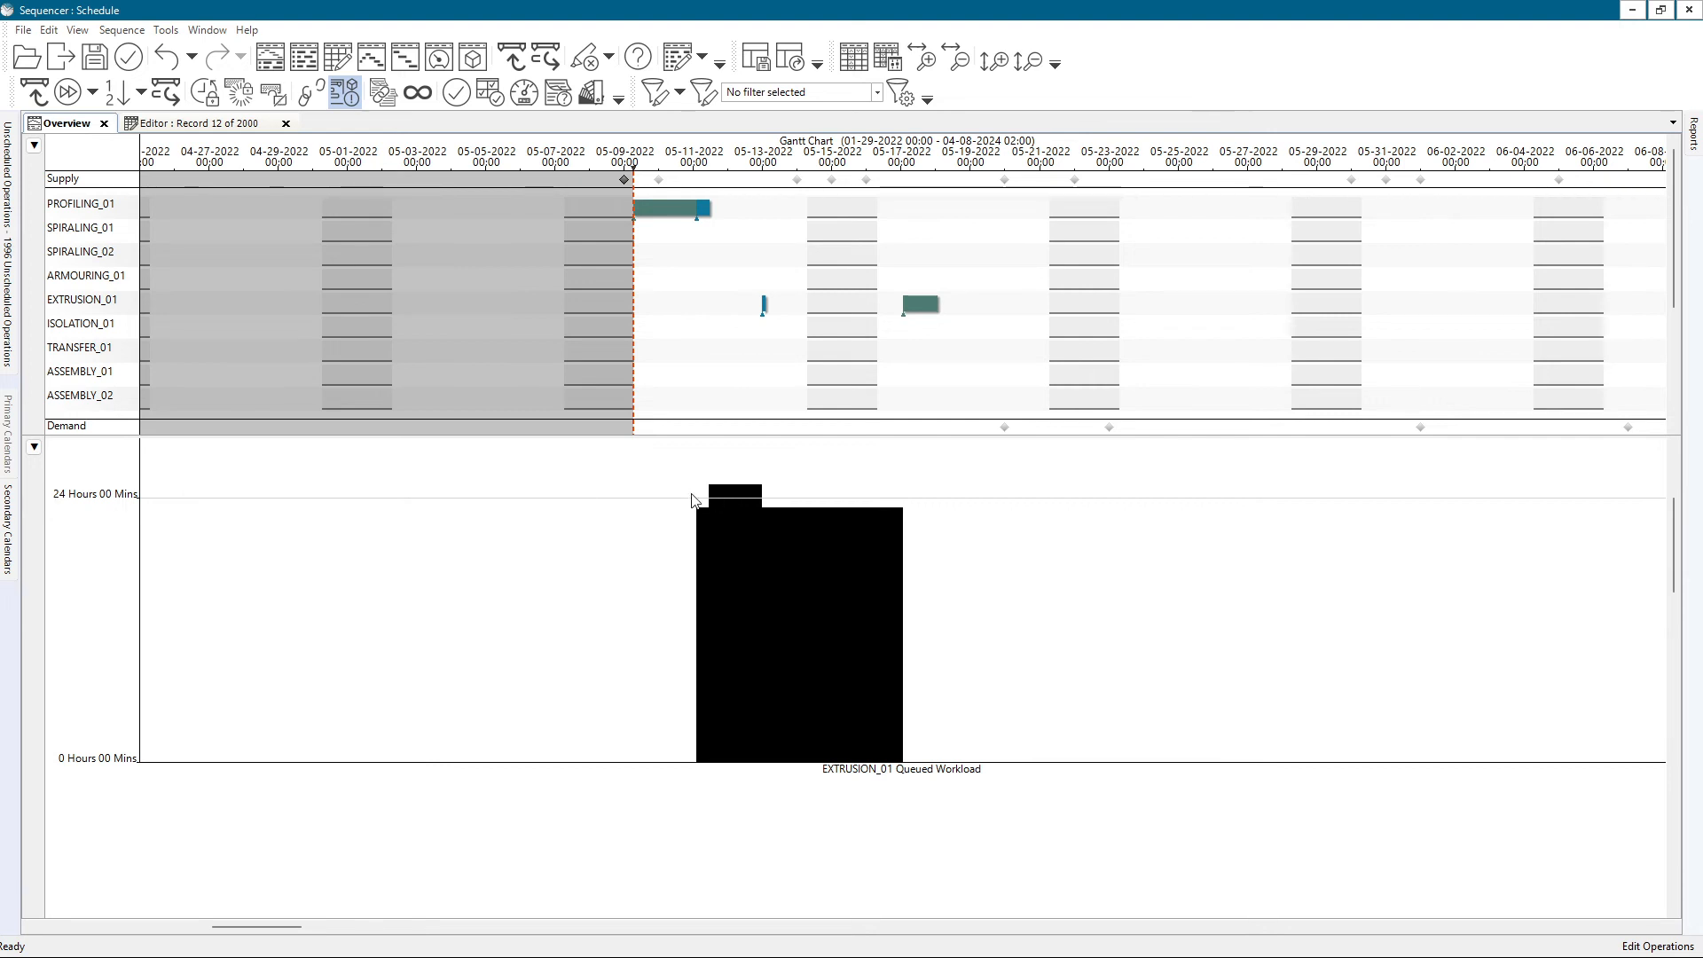
Unschedule all operations and forward sequence the whole schedule by due date.
click(700, 594)
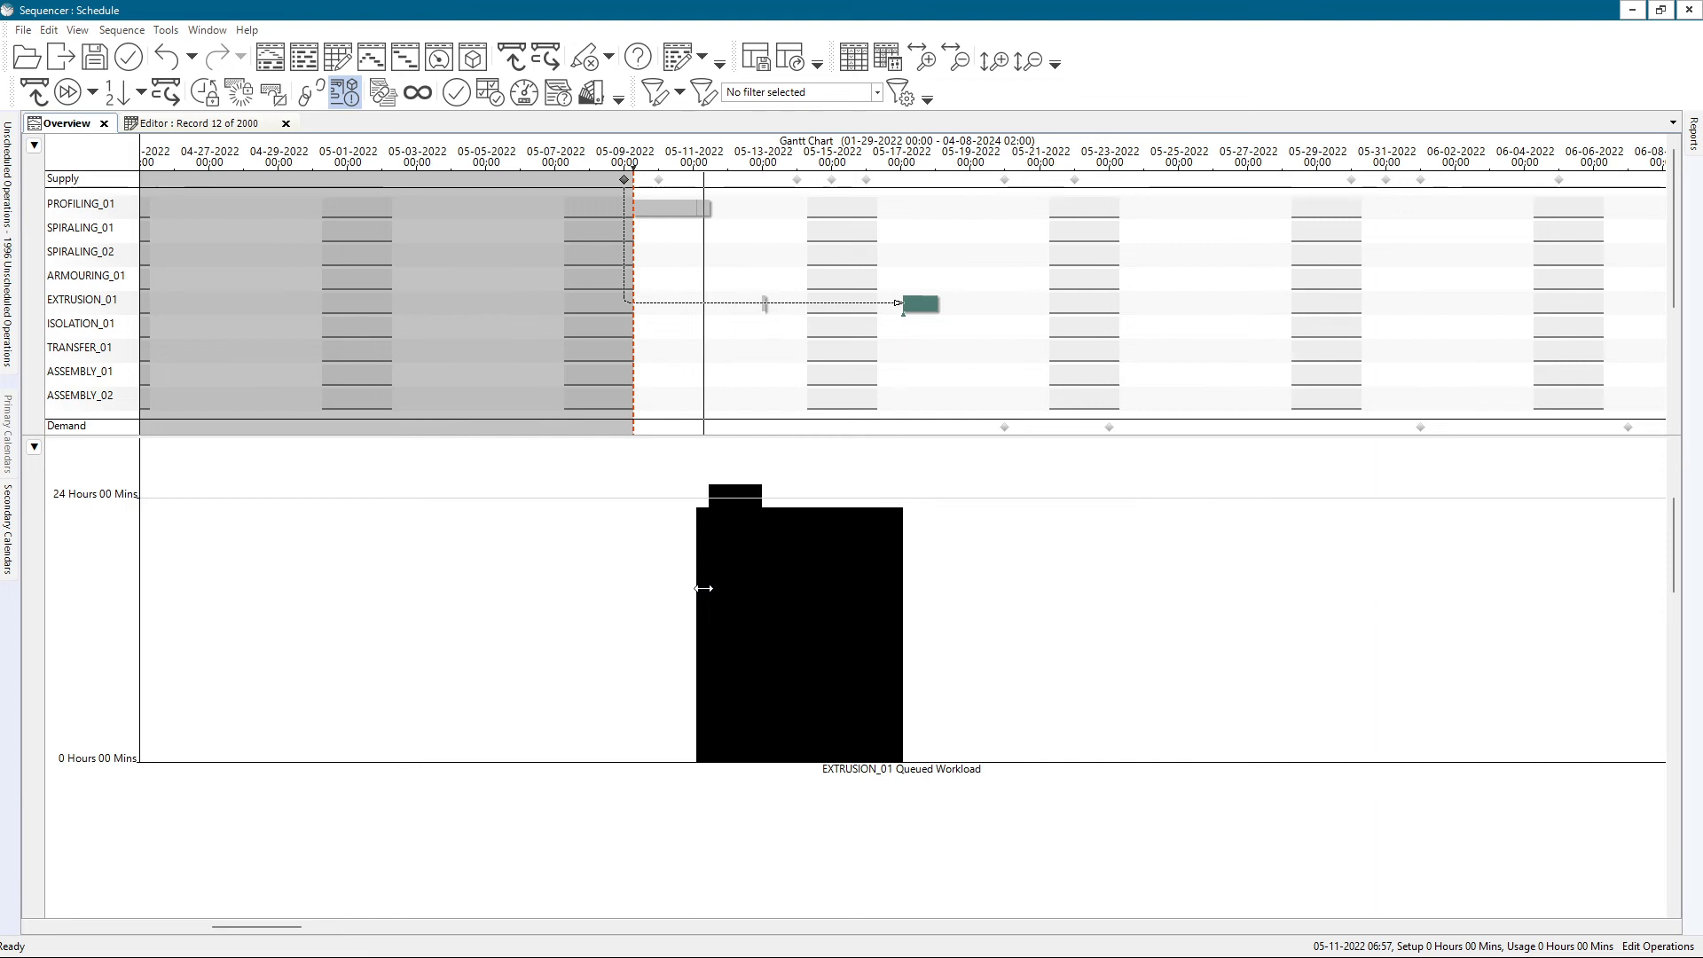
drag(704, 589, 725, 588)
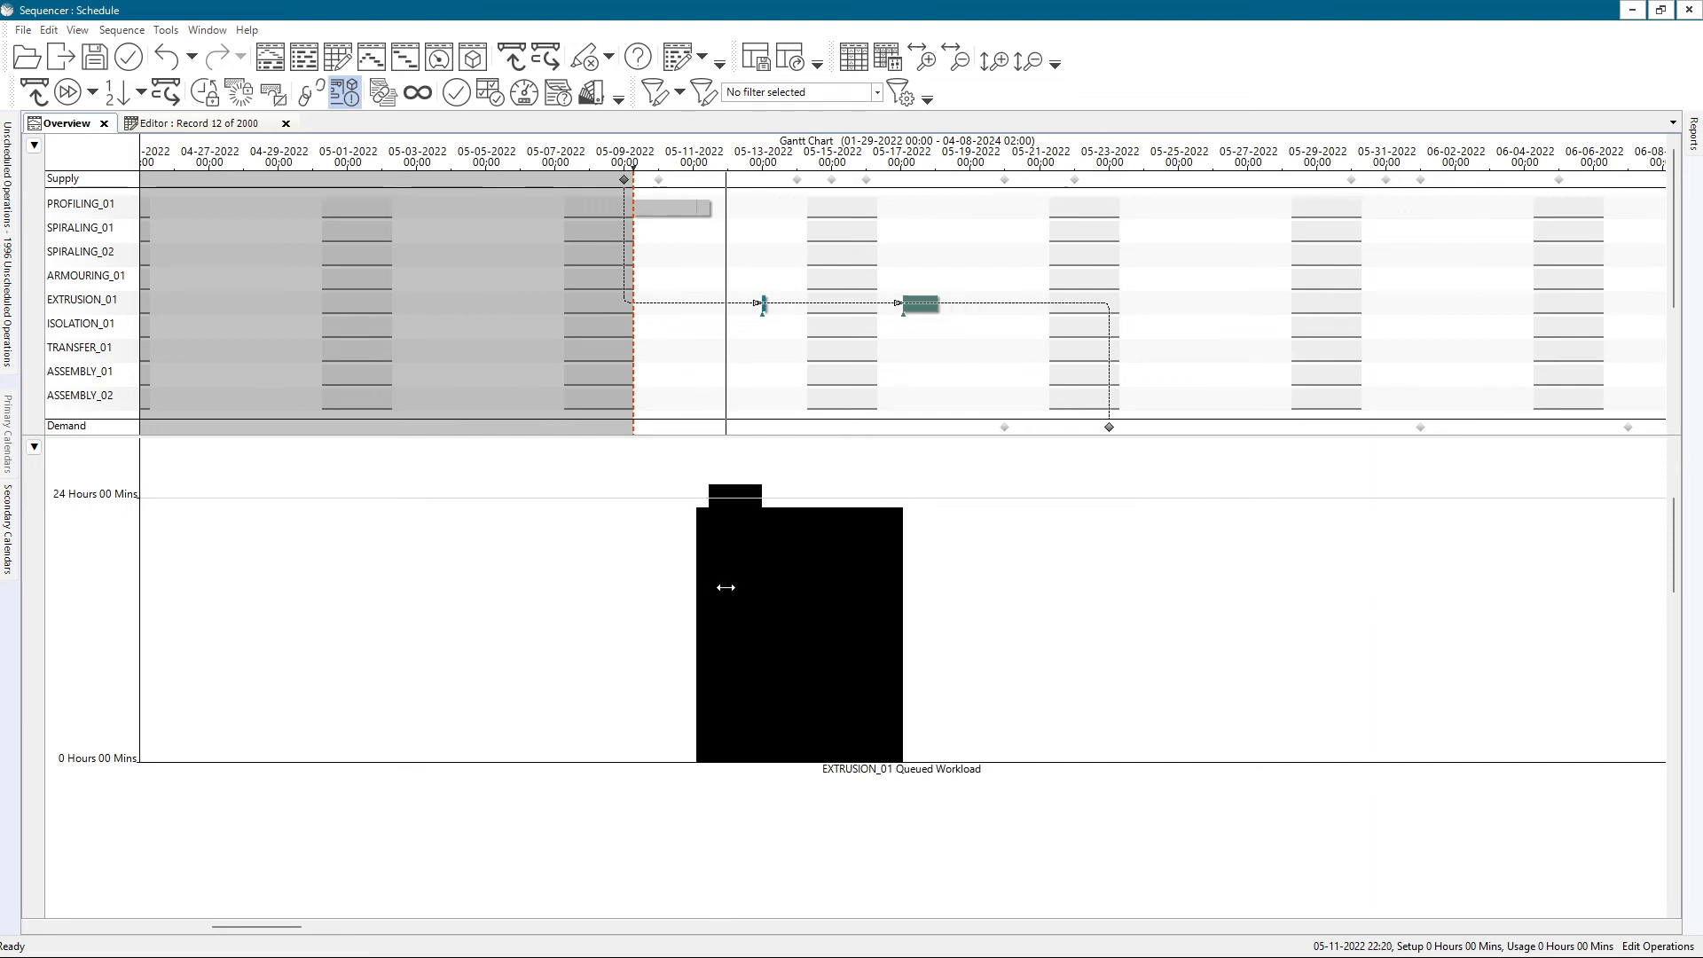
drag(726, 588, 731, 587)
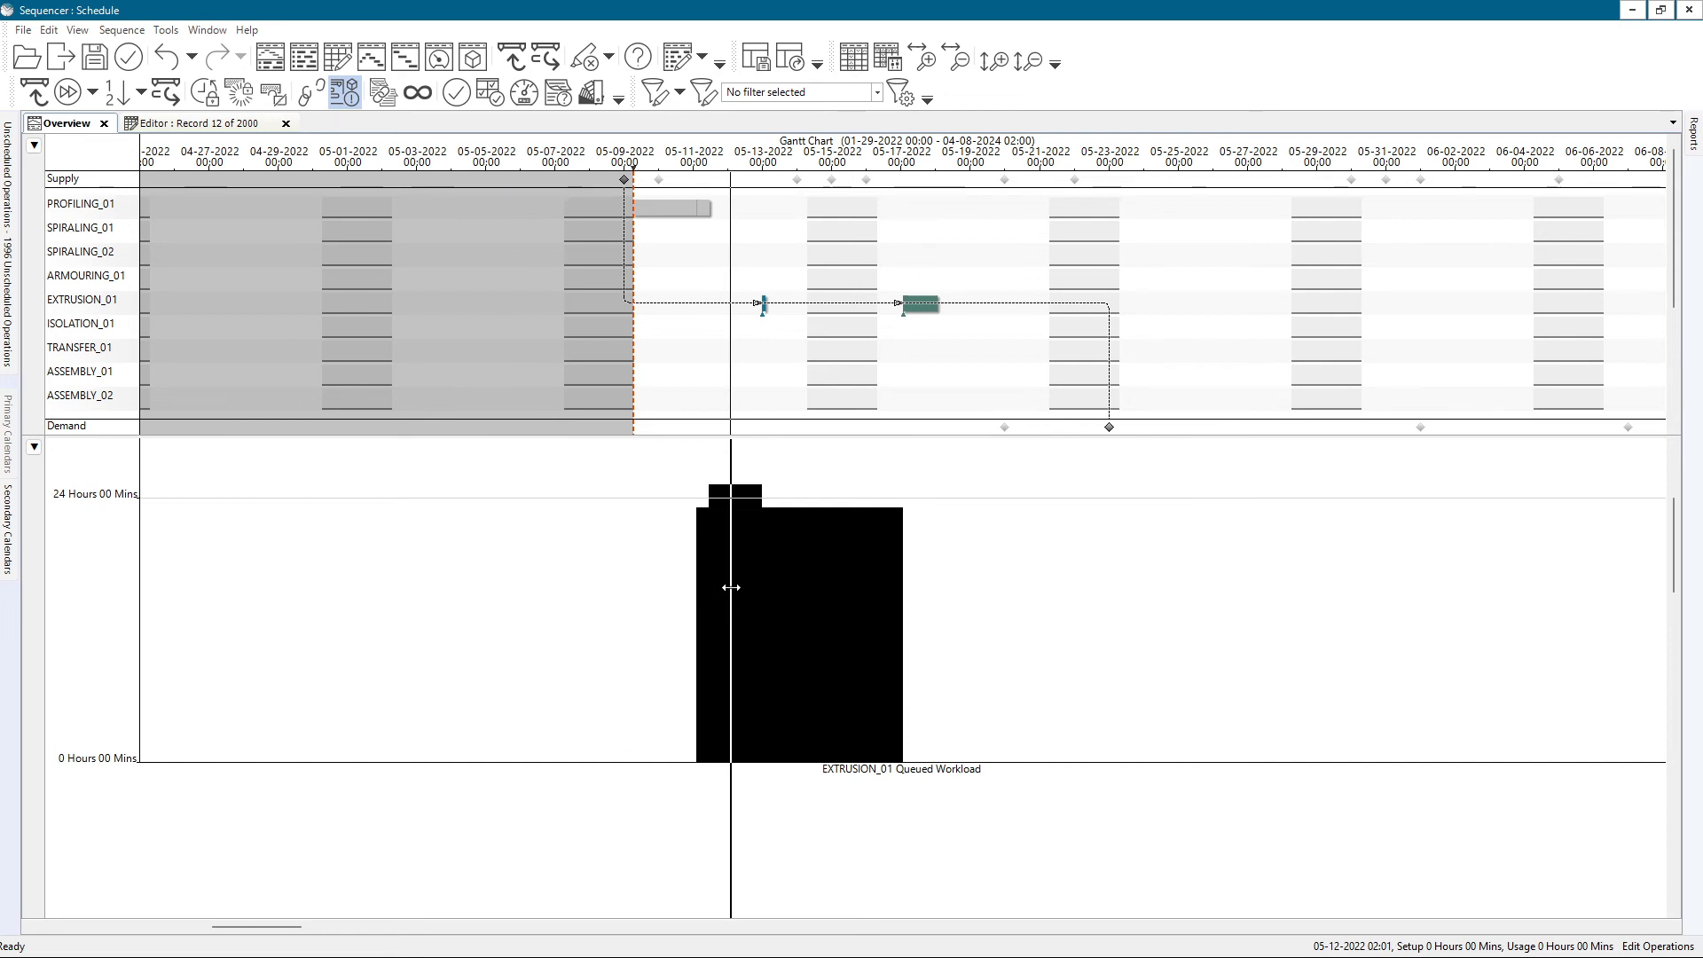
drag(730, 587, 943, 614)
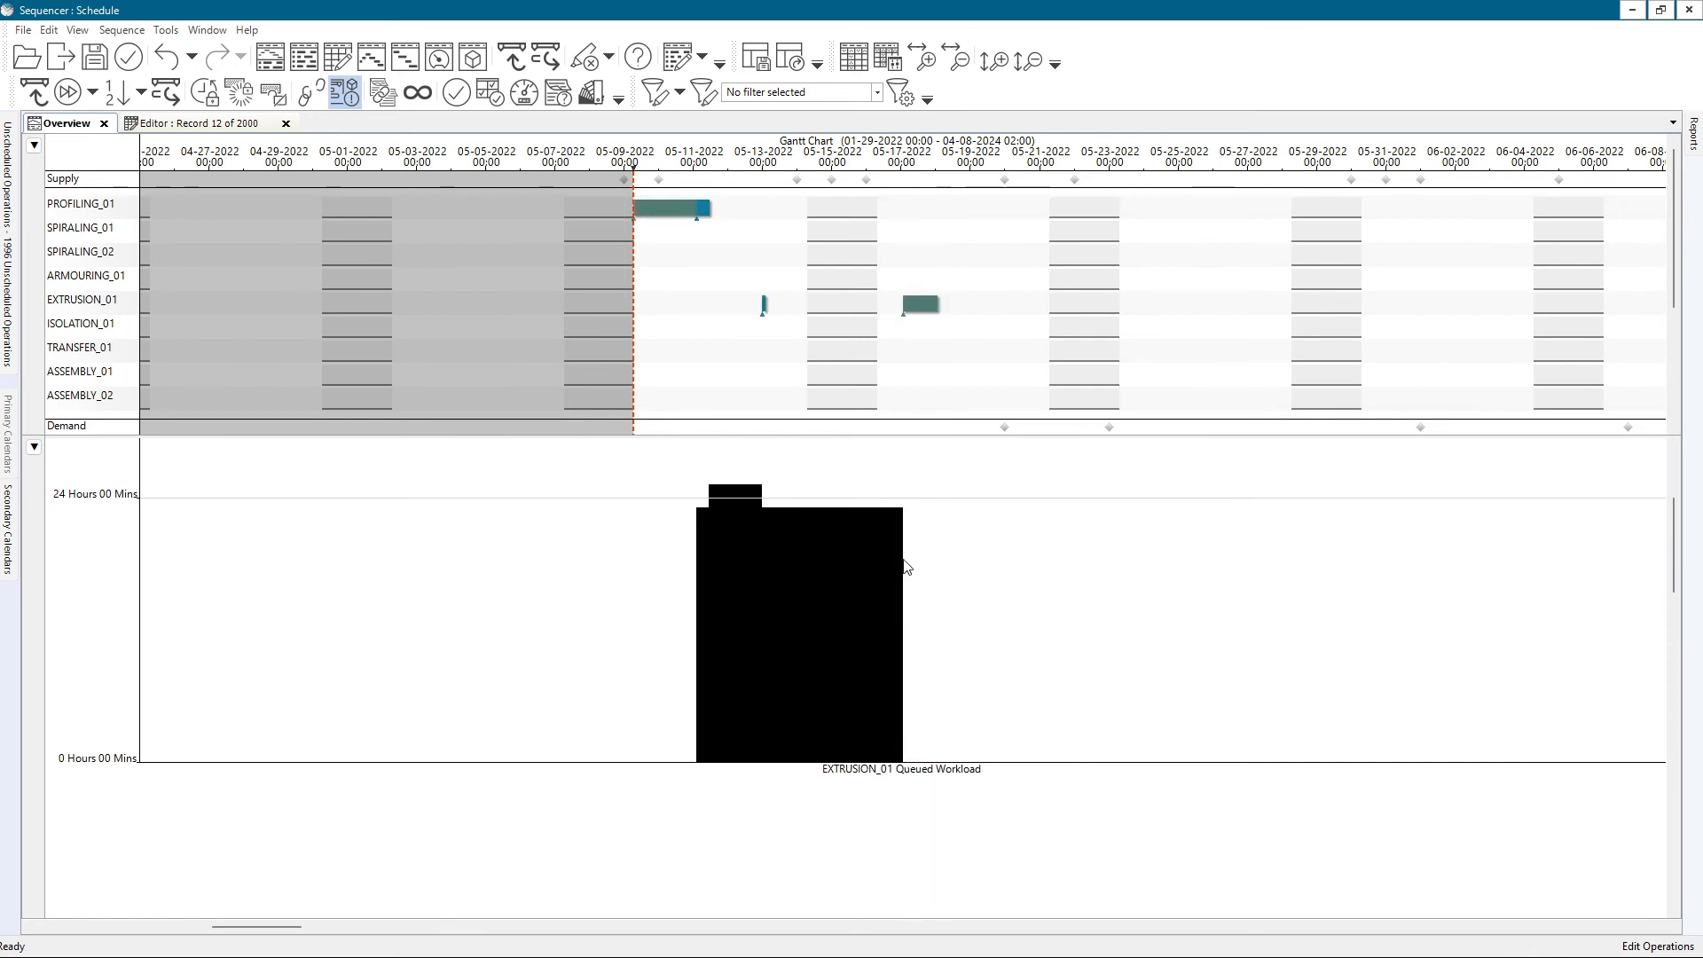
click(33, 92)
click(121, 29)
mouse_move(137, 53)
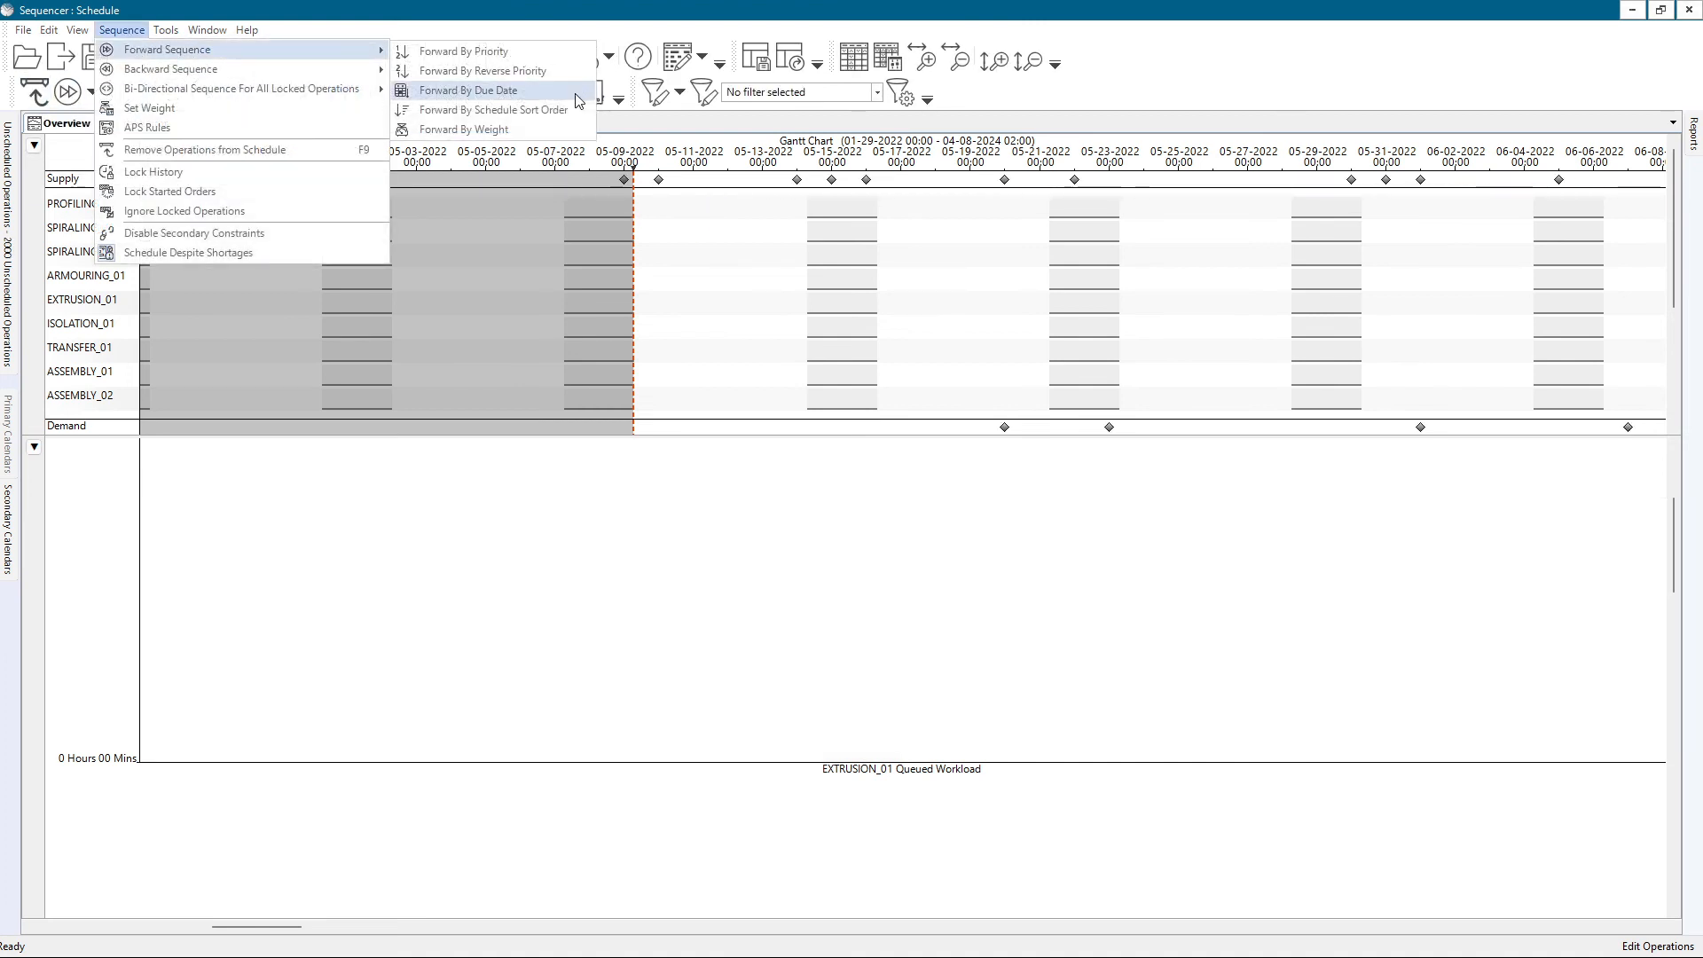
click(564, 95)
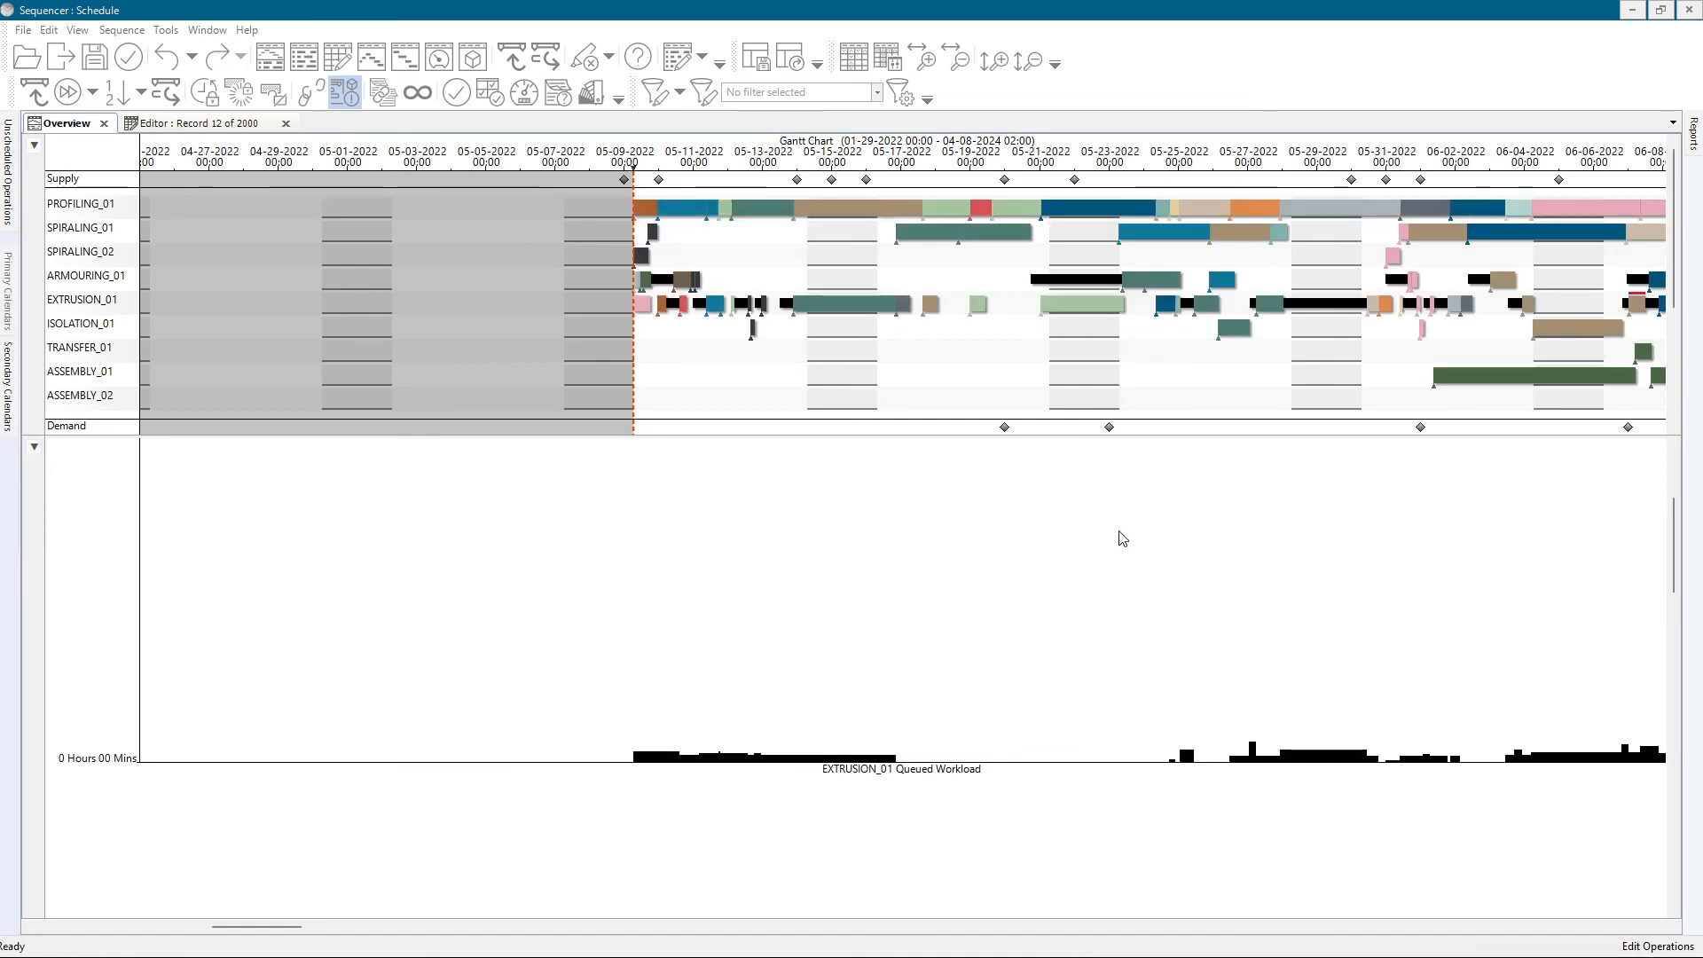
Zoom out to examine the EXTRUSION_01 queued workload plot across the full sequenced horizon.
scroll(1162, 557, down, 4)
drag(1167, 629, 798, 652)
drag(1357, 636, 1170, 645)
scroll(1193, 634, down, 3)
drag(1296, 608, 757, 689)
scroll(1080, 631, down, 3)
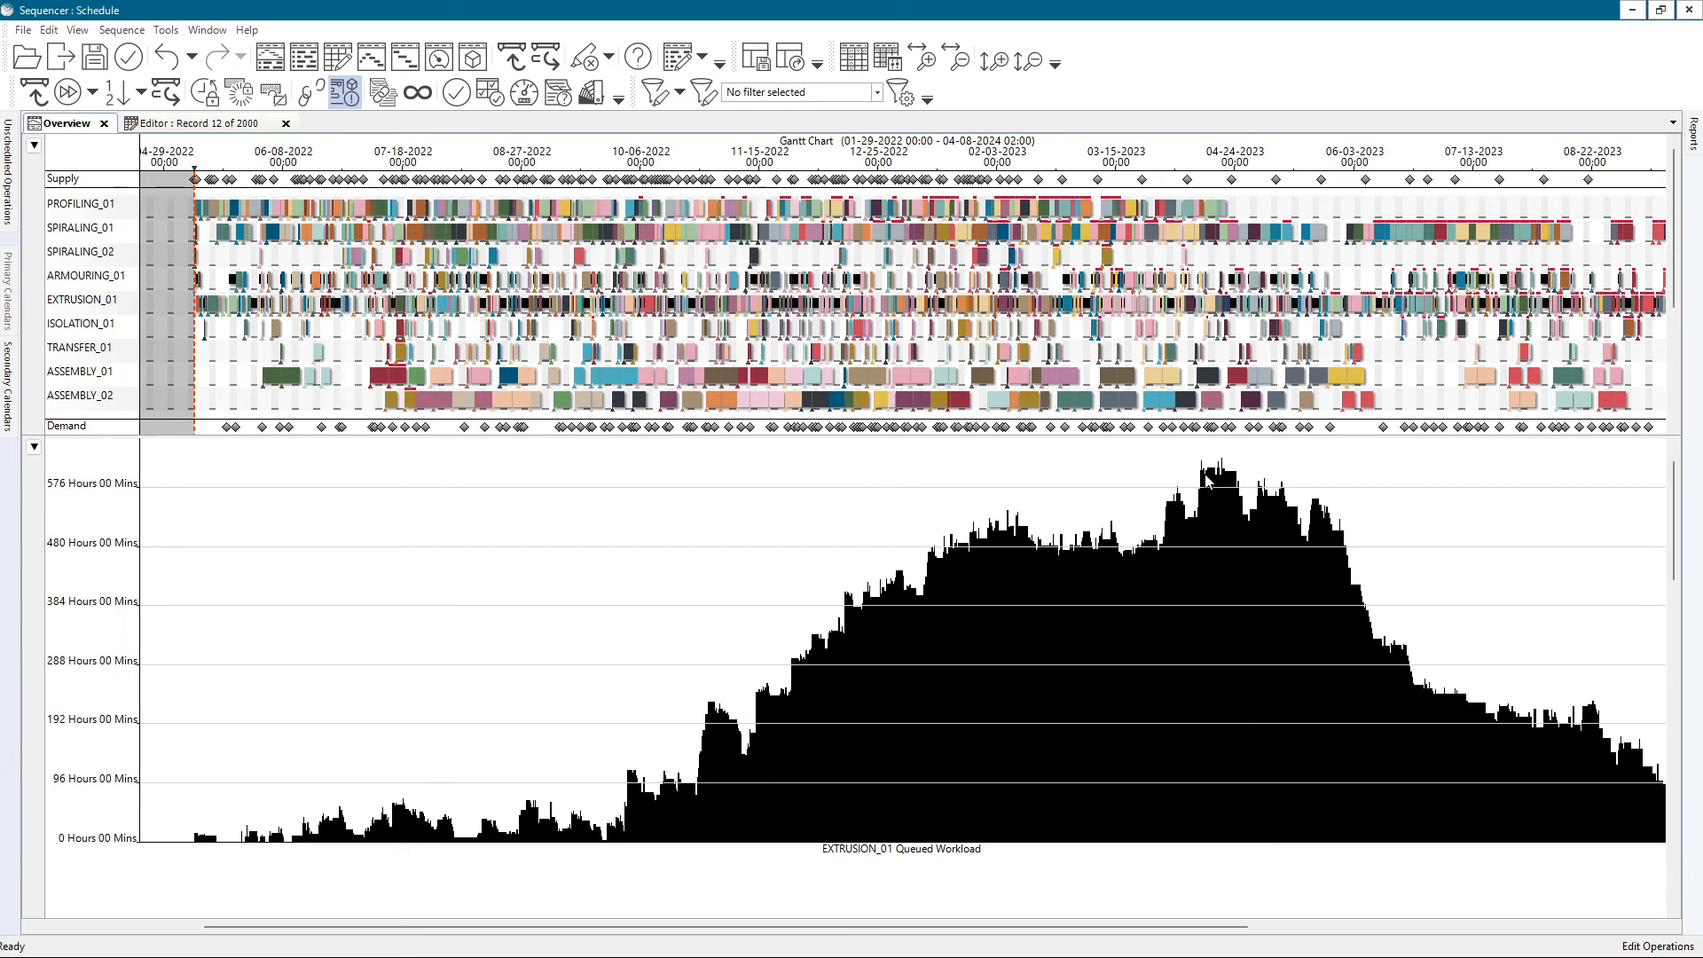
drag(954, 688, 899, 710)
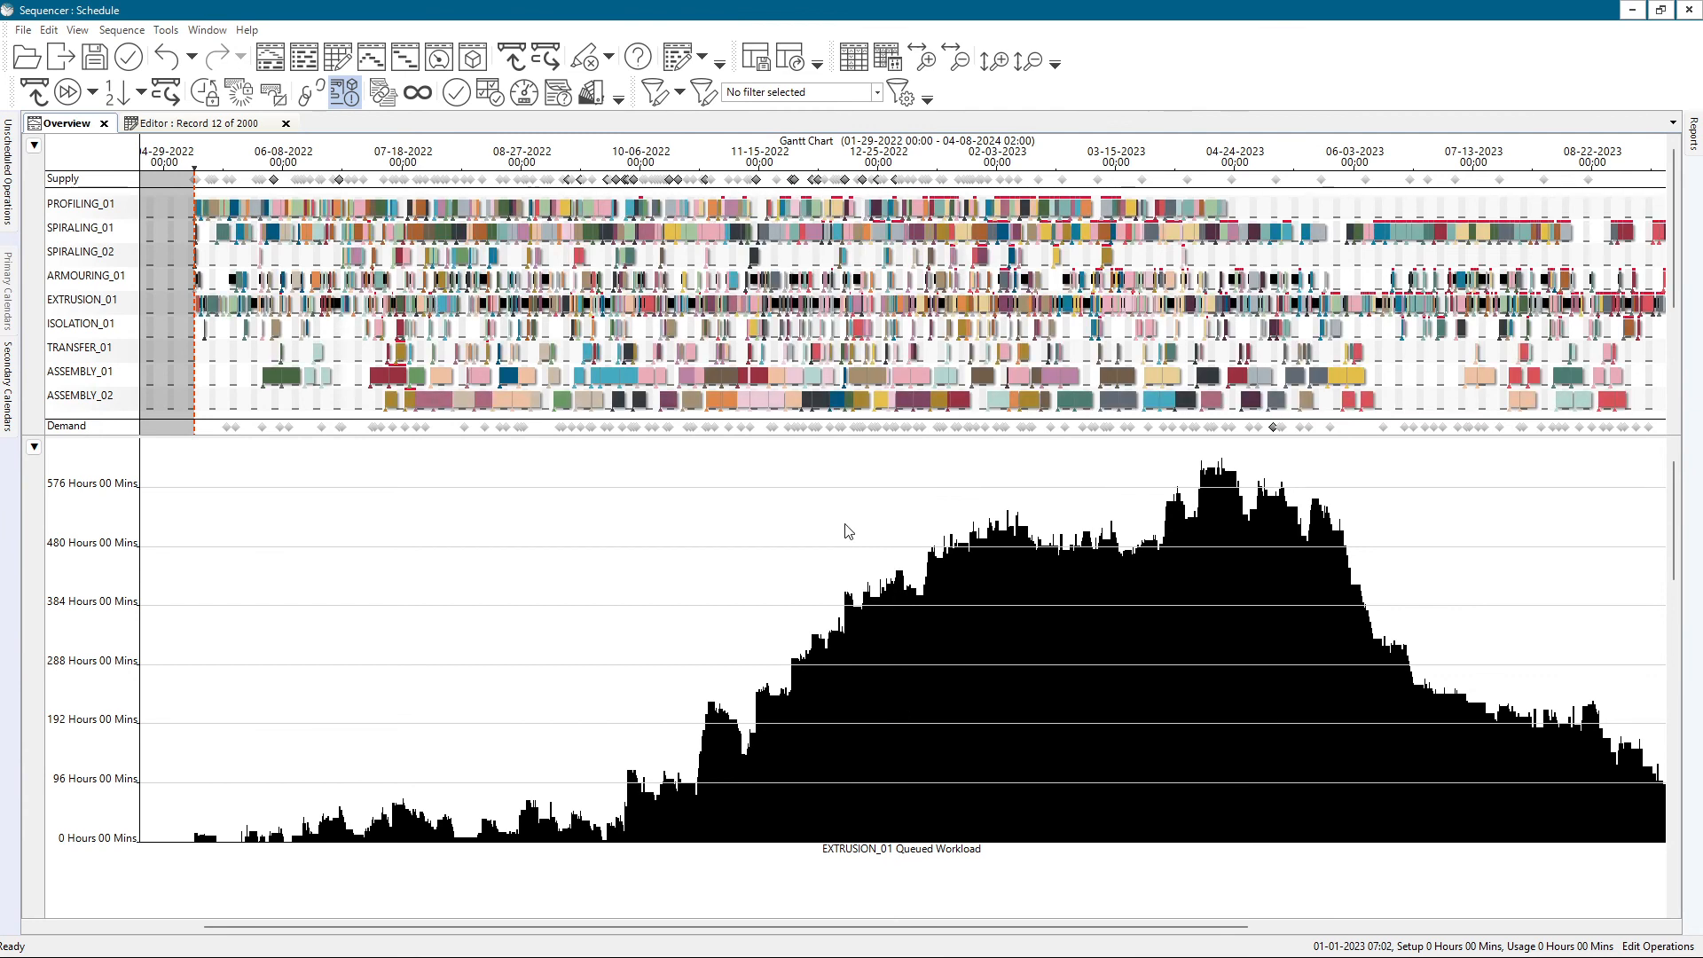
Enable a highlight option and highlight the EXTRUSION_01 operations queued at a point on the workload plot.
click(77, 30)
click(166, 417)
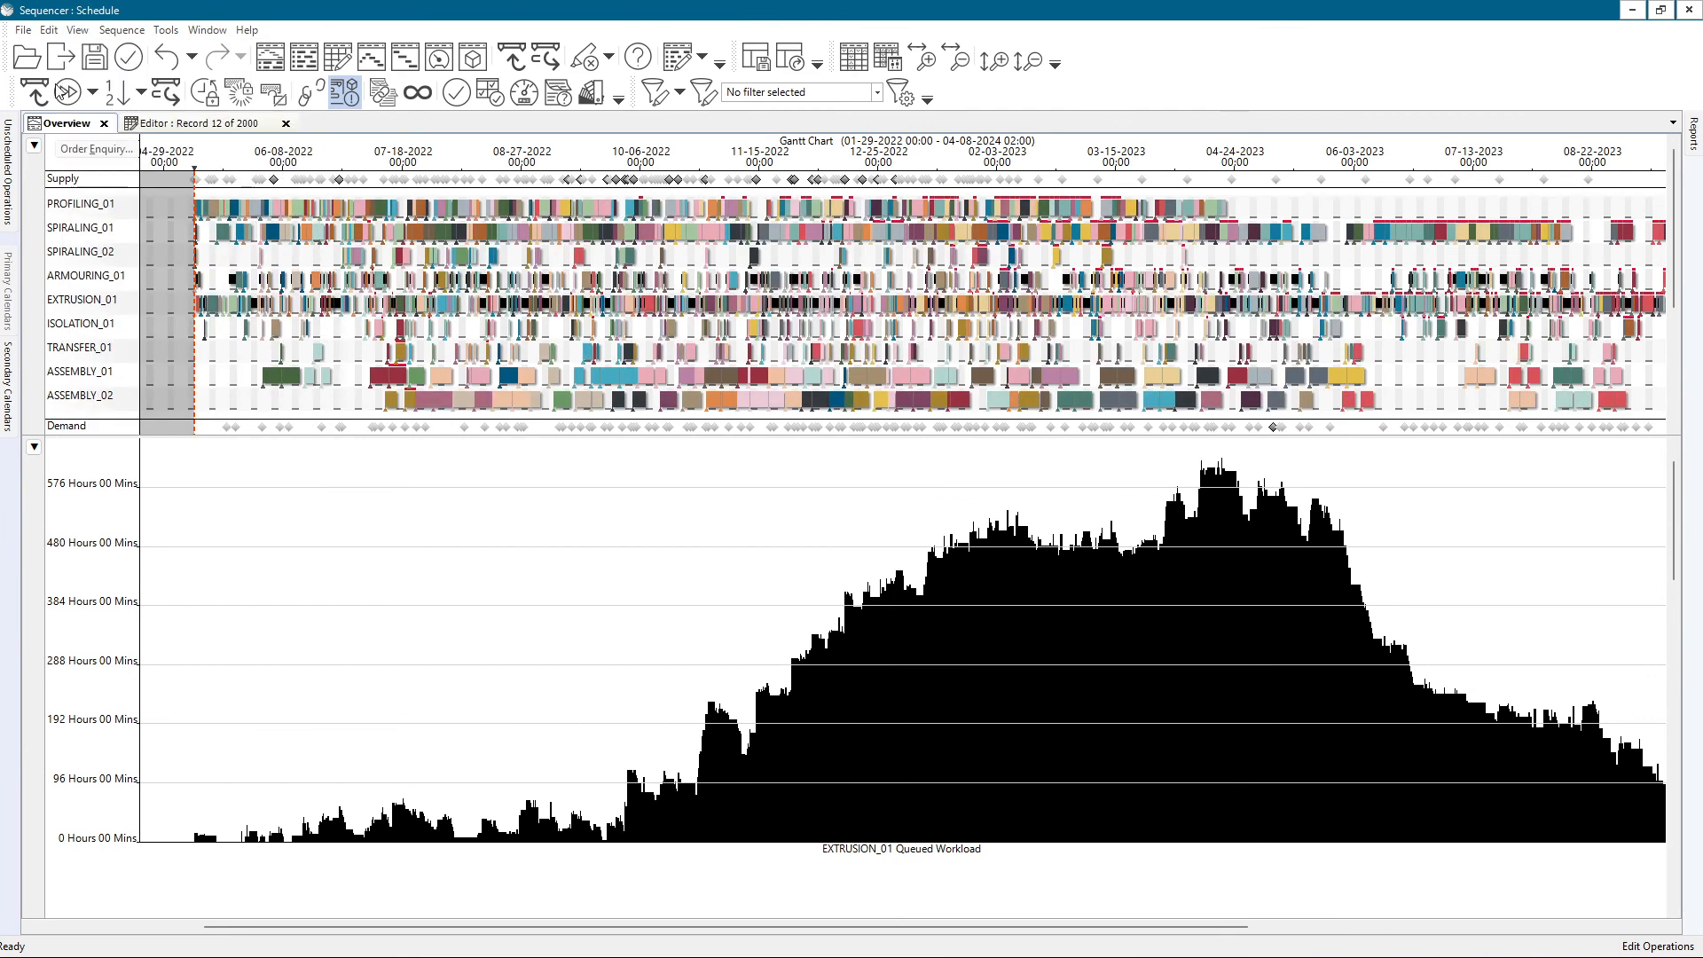
click(78, 31)
mouse_move(142, 248)
click(381, 279)
drag(919, 719, 901, 720)
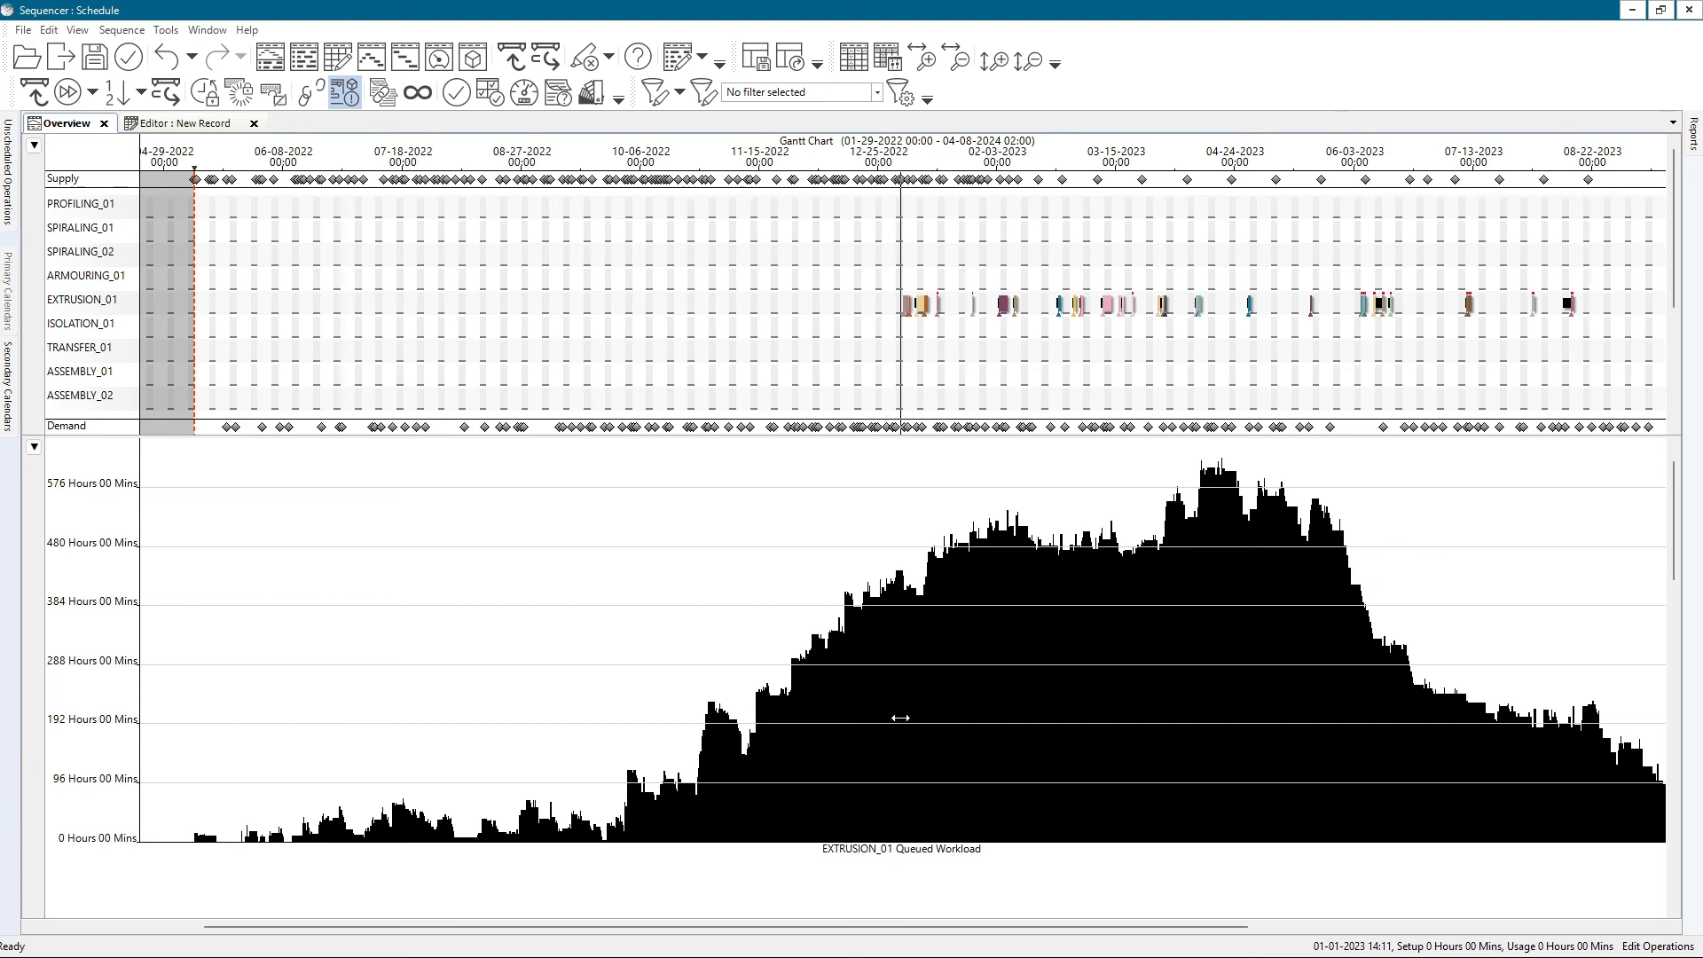
drag(900, 717, 900, 717)
Close the overview's plot pane and open a separate plot window.
scroll(995, 717, down, 1)
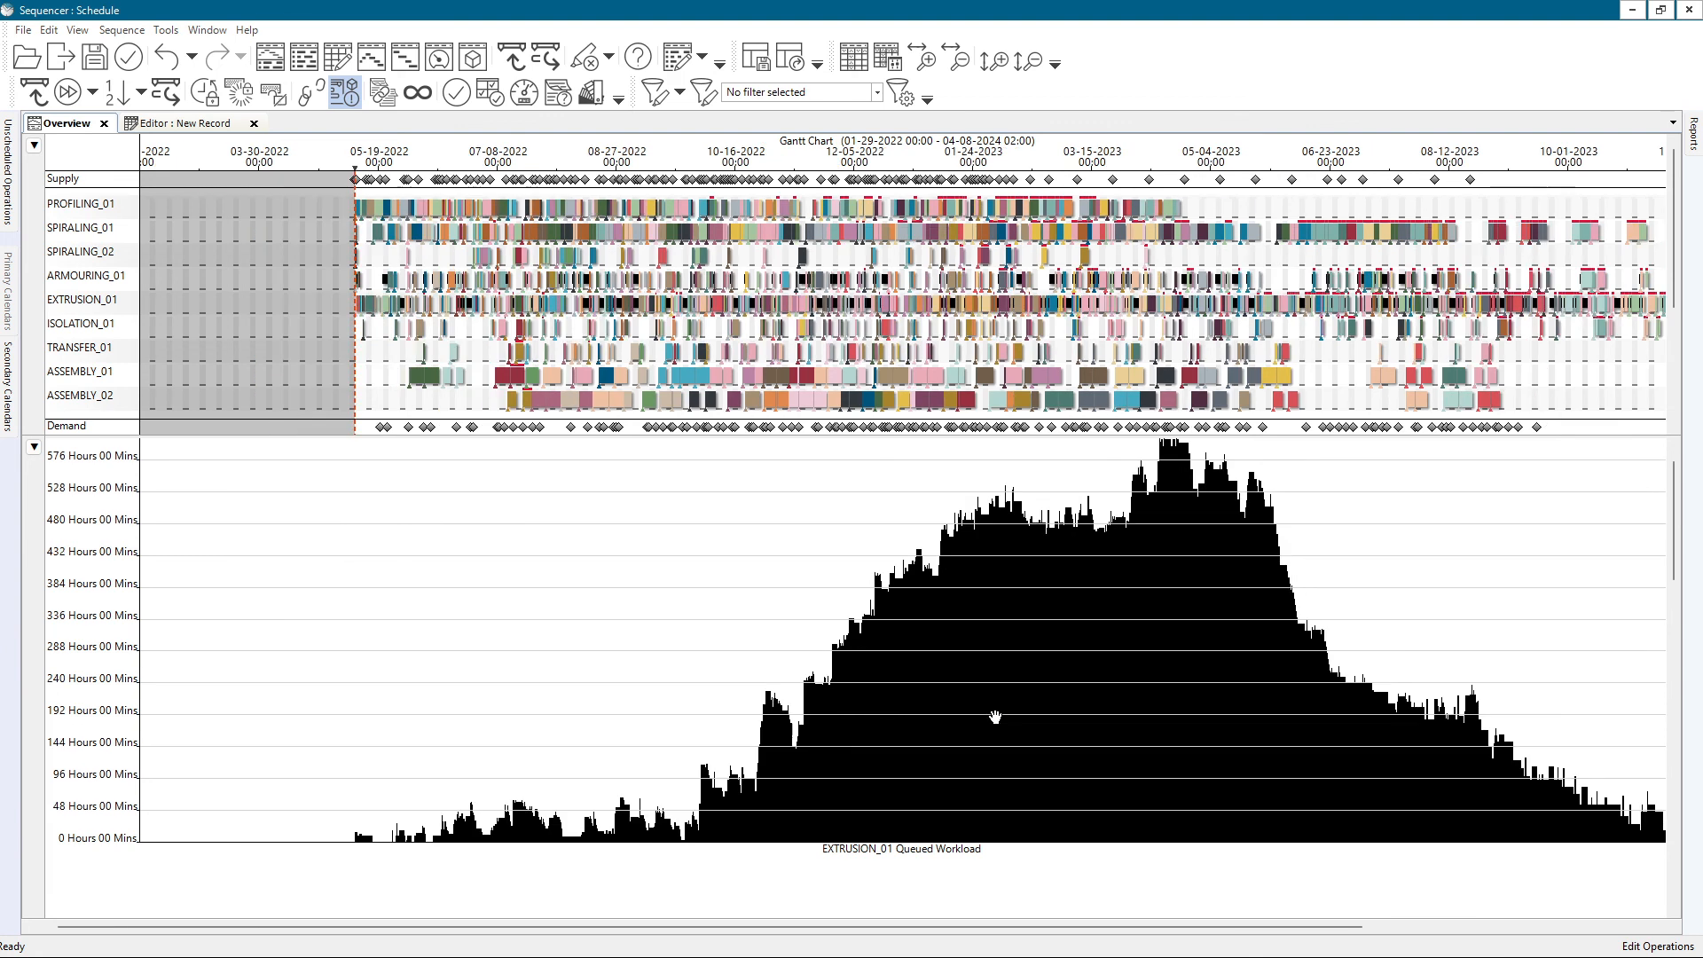
scroll(995, 717, down, 1)
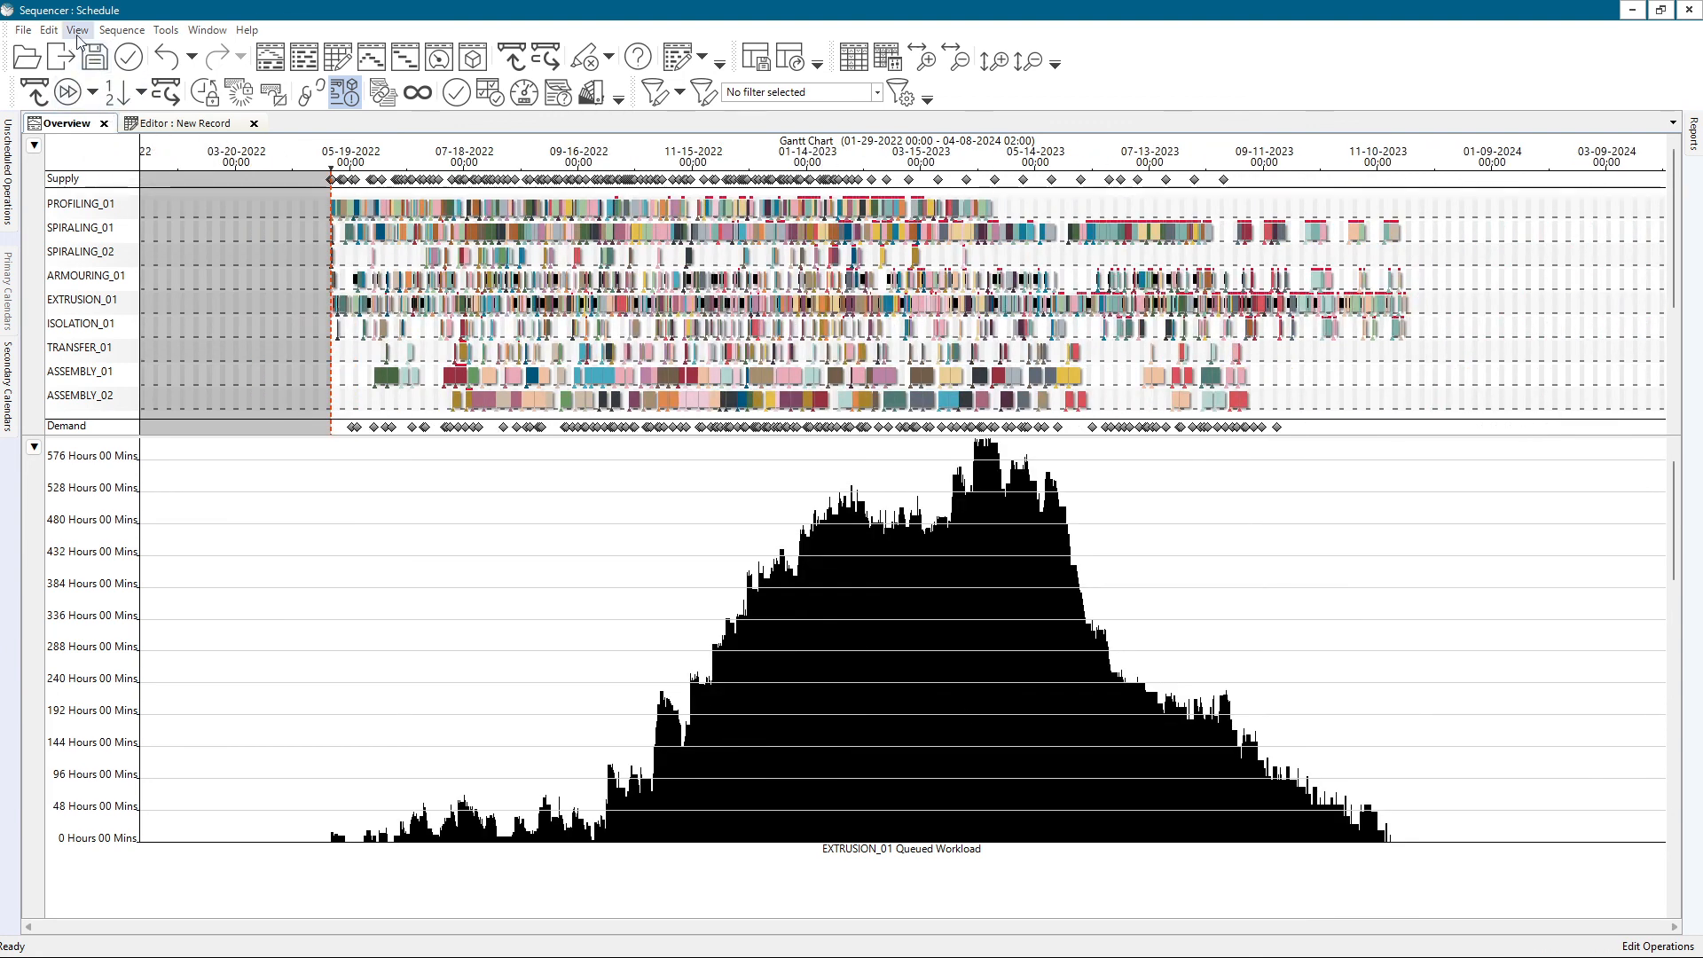
click(34, 447)
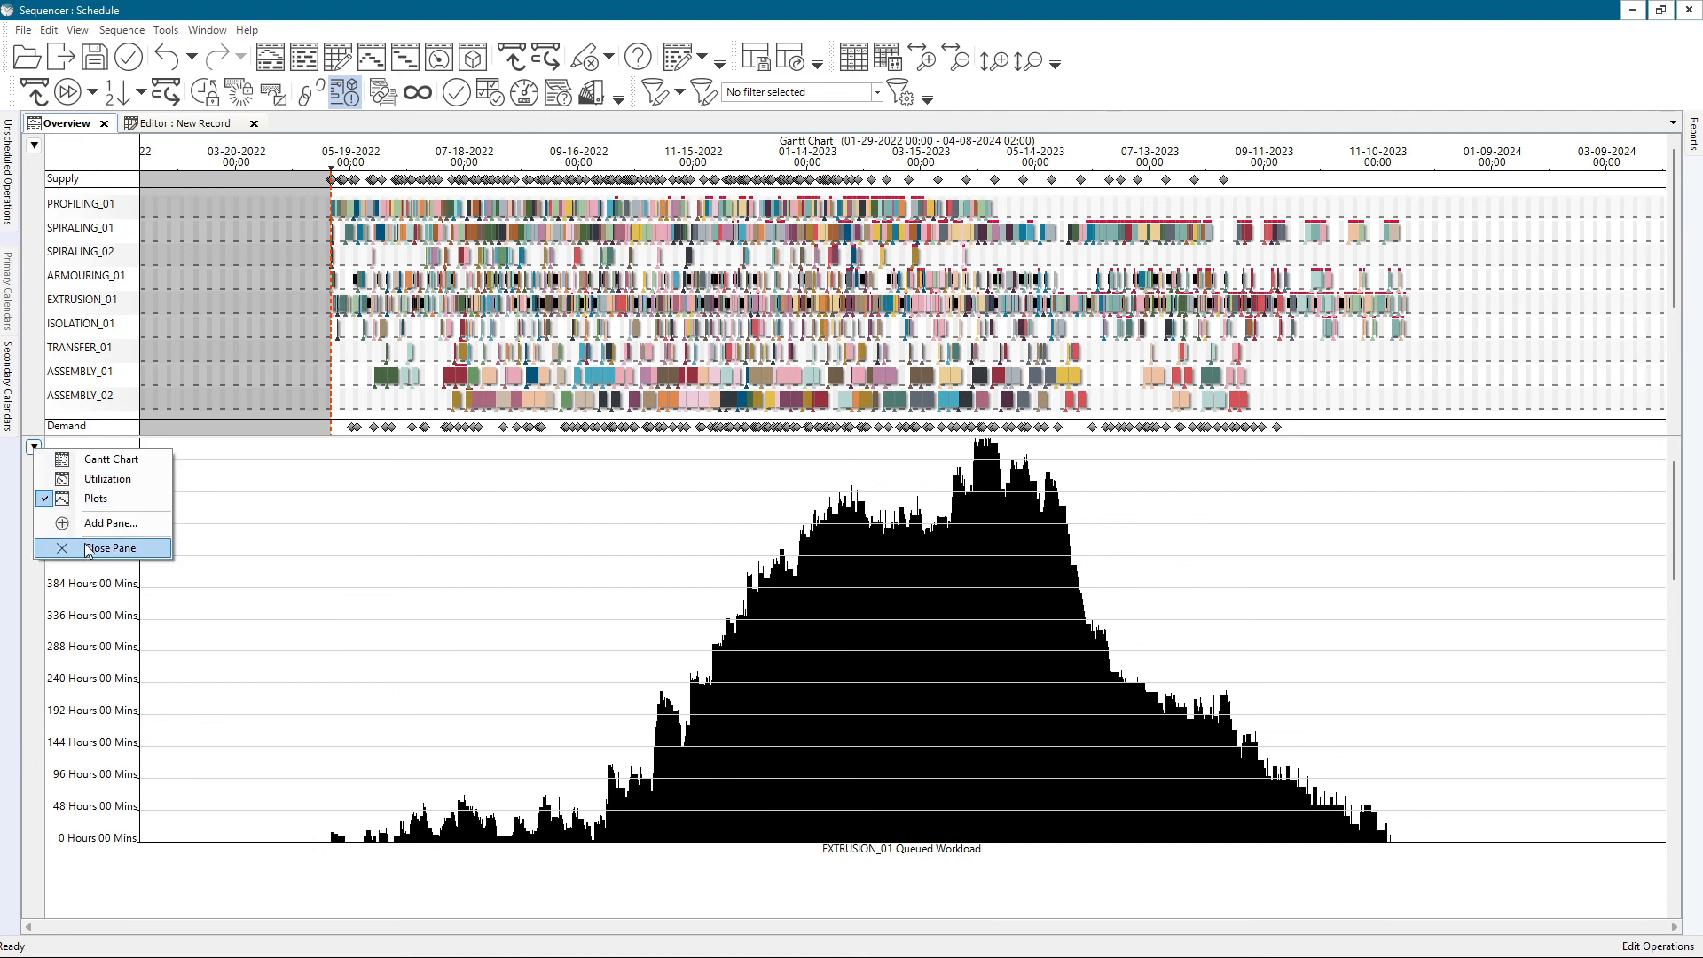
click(55, 548)
click(78, 30)
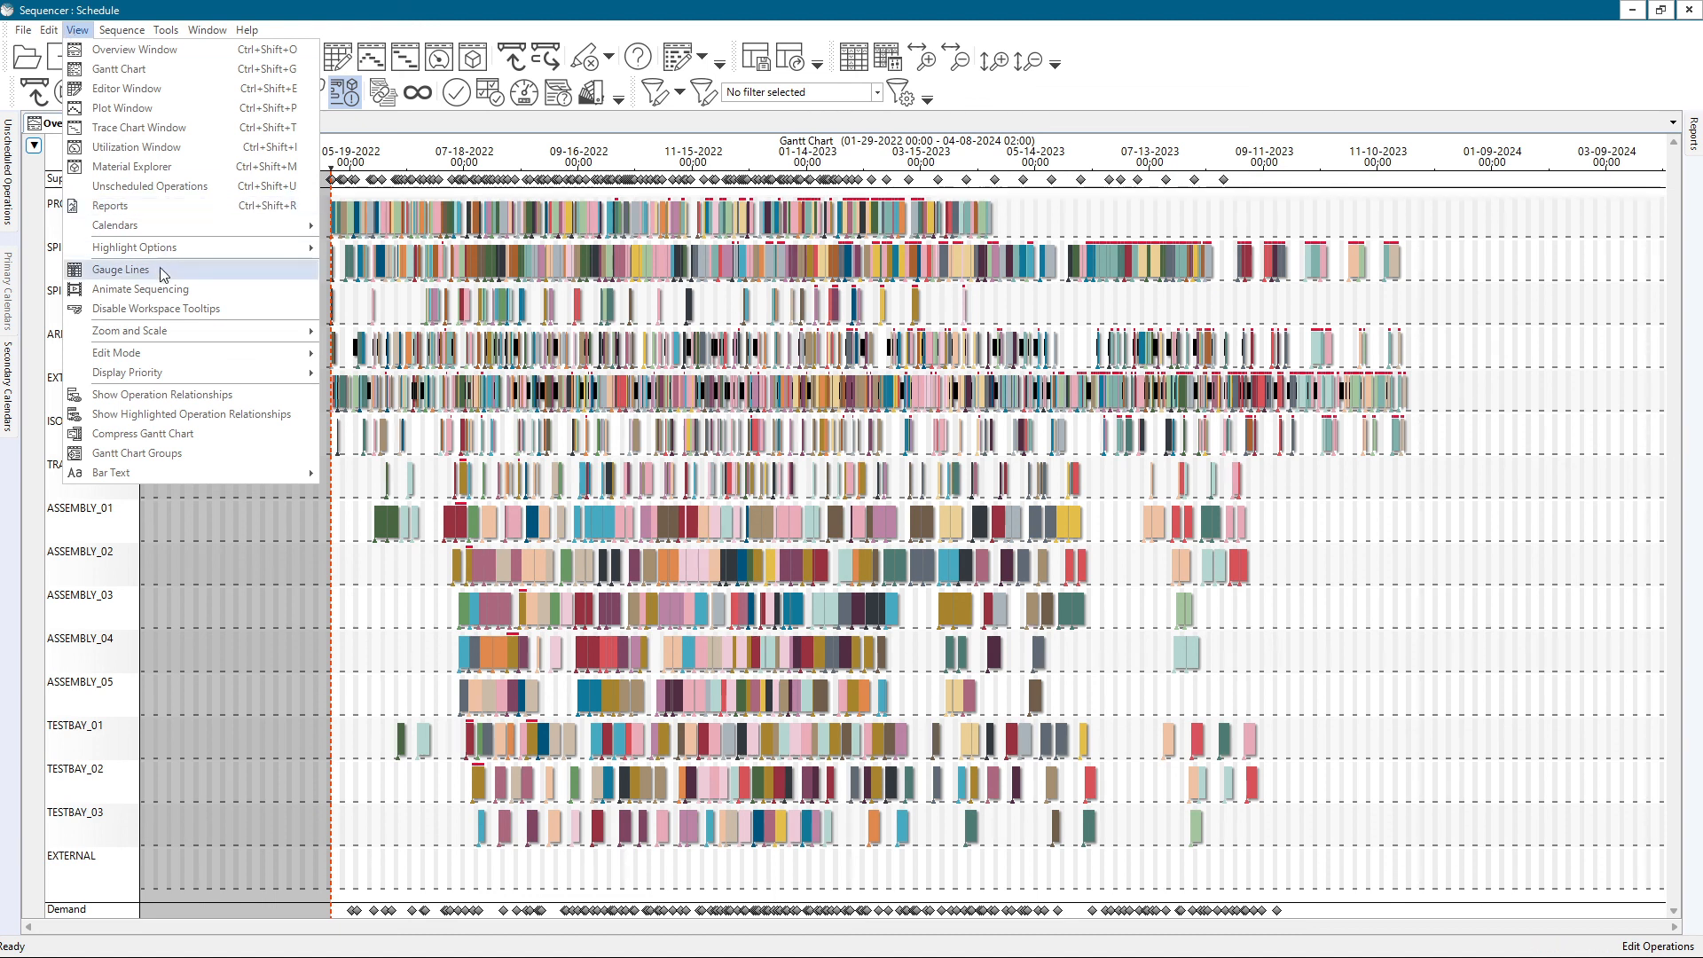
click(120, 107)
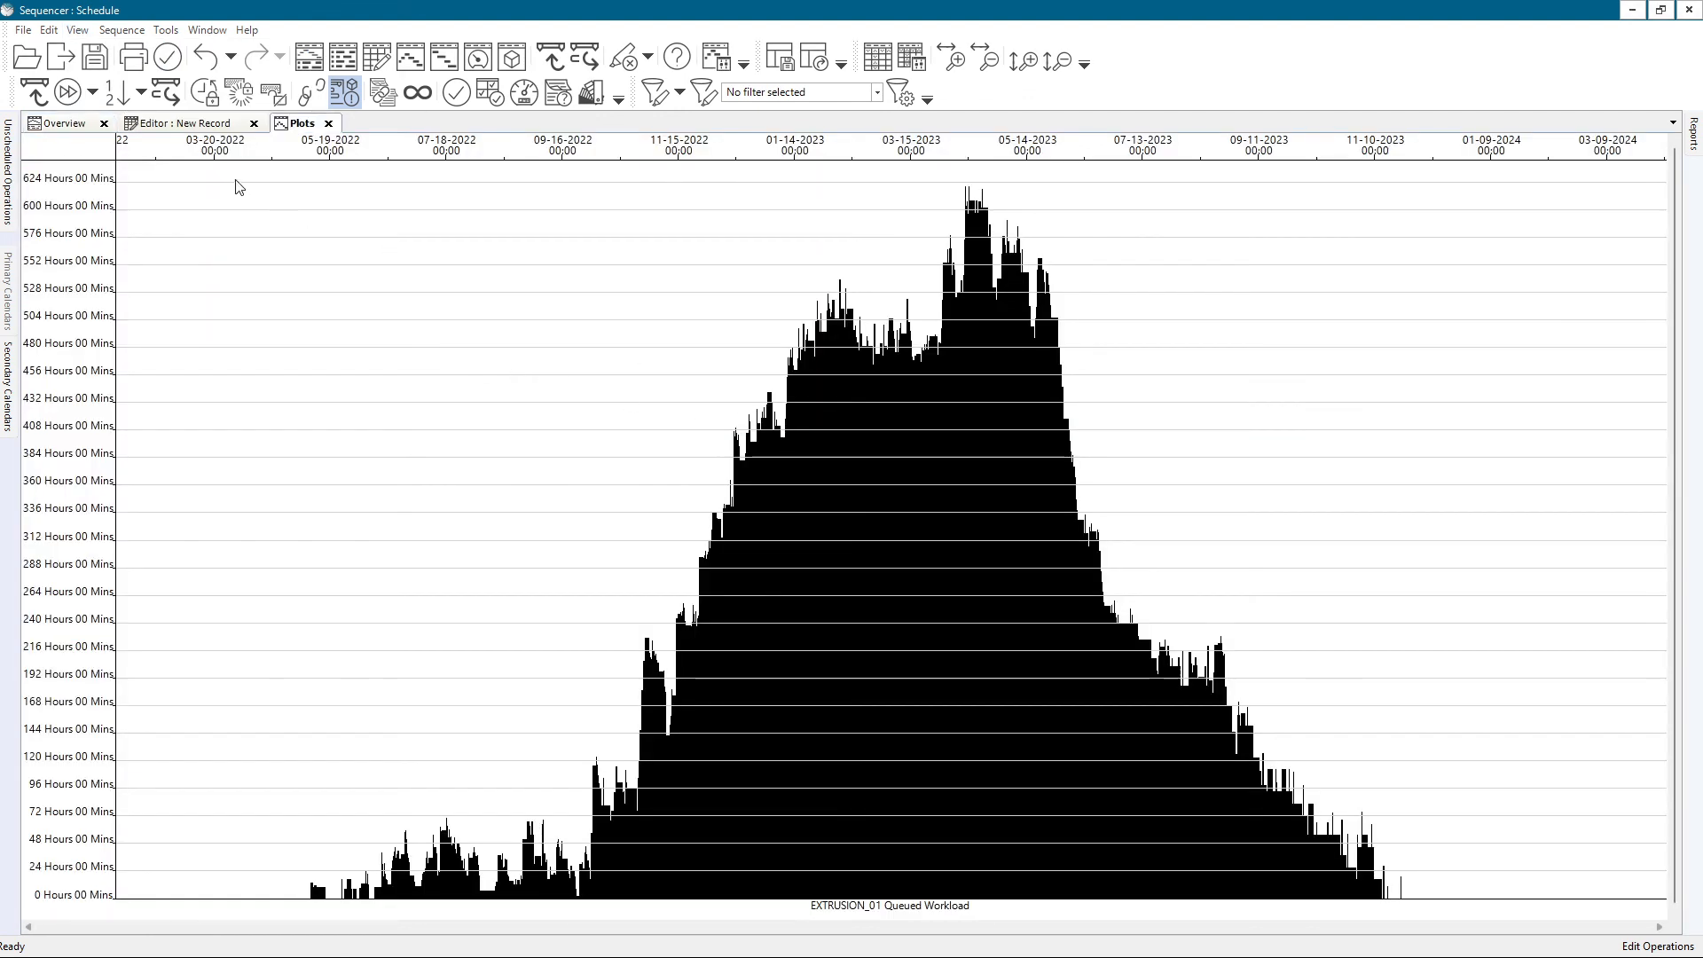
Select the queued workload plots for every resource from PROFILING_01 through EXTERNAL to display.
click(77, 29)
click(169, 356)
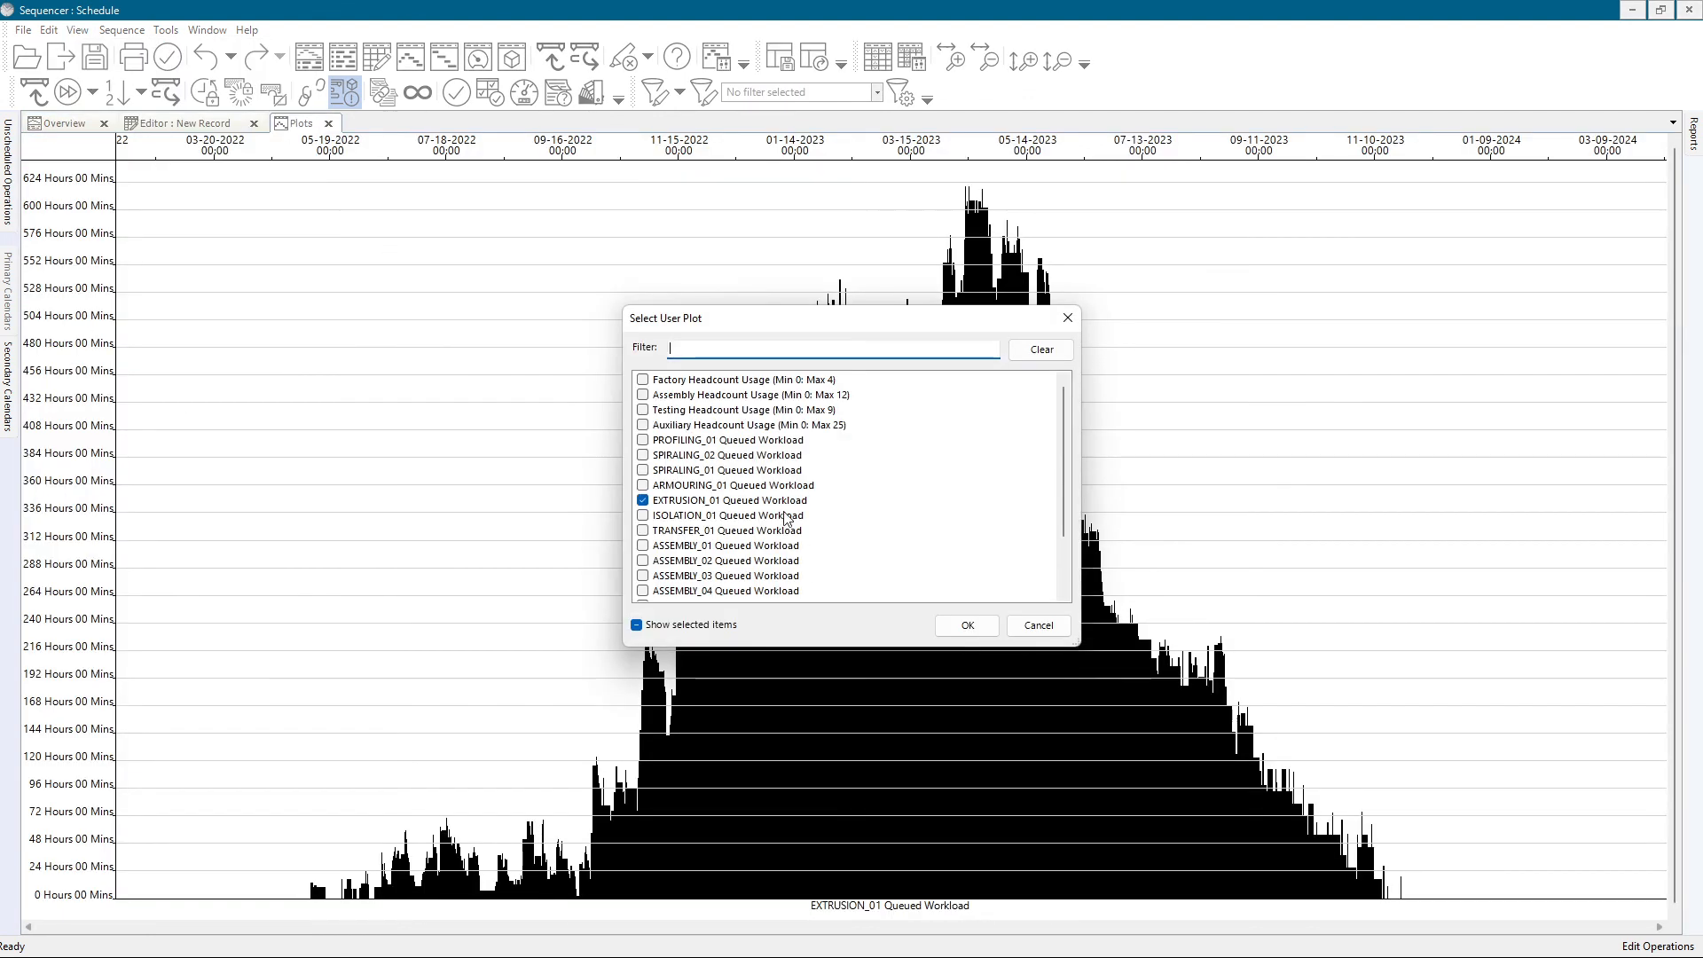
click(690, 440)
scroll(701, 497, down, 2)
shift+click(708, 592)
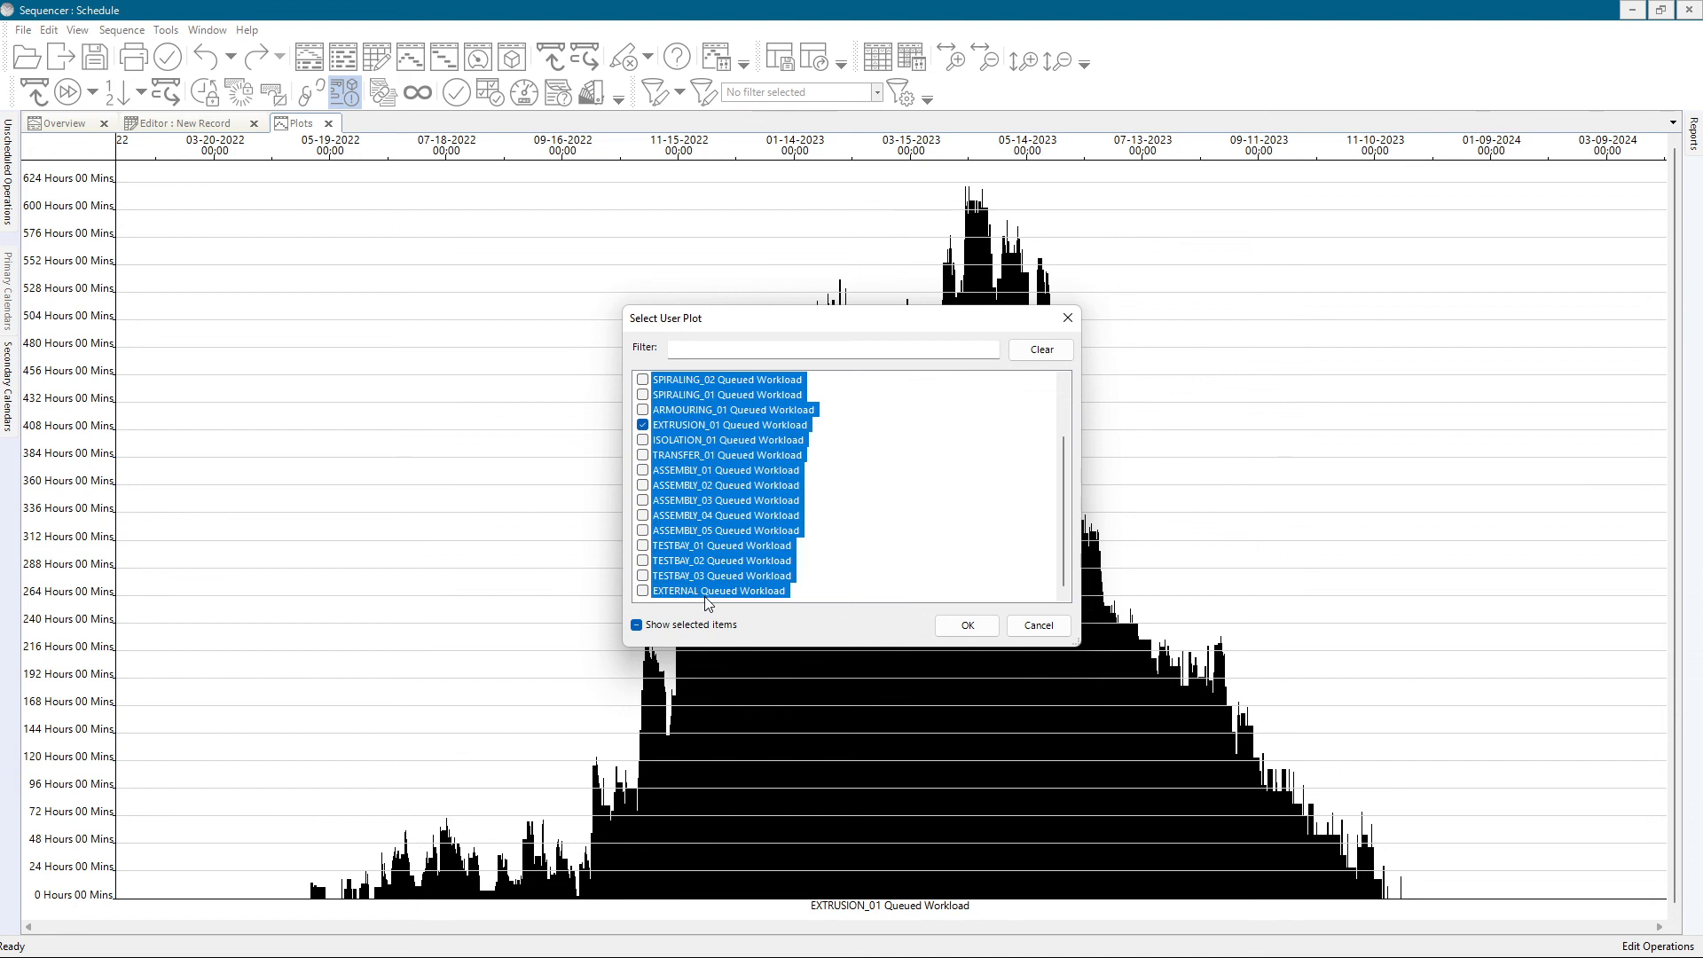
click(643, 591)
click(968, 626)
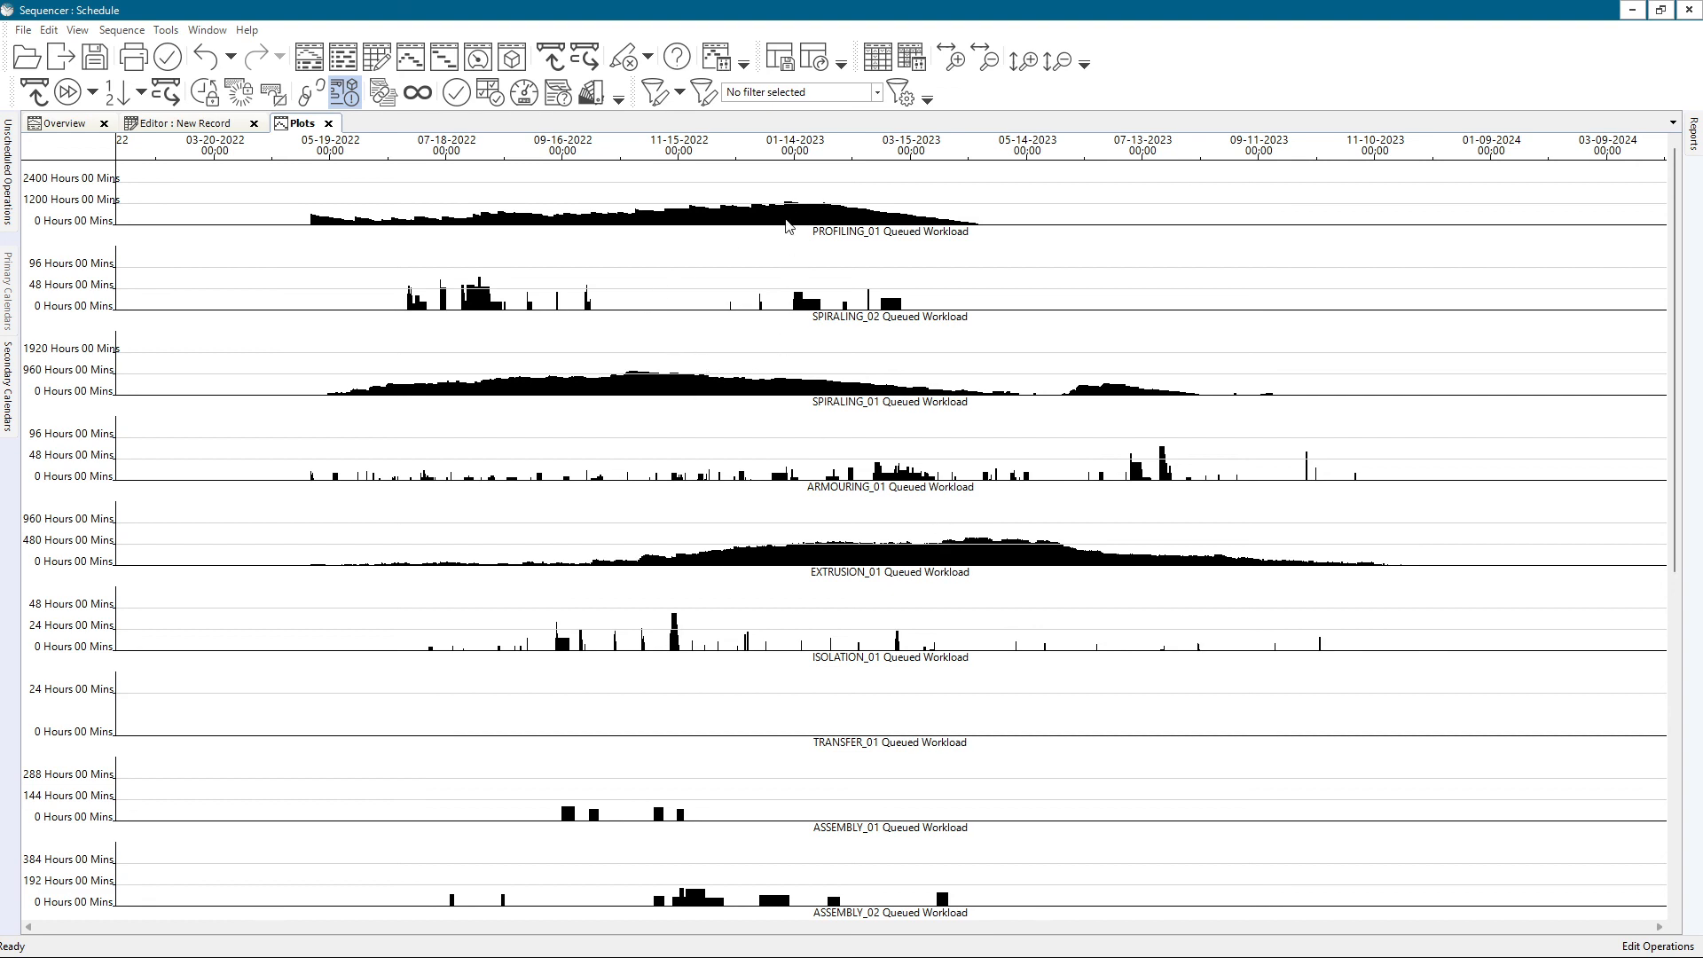
Scroll through the stacked resource queued workload plots.
scroll(687, 286, up, 2)
scroll(687, 299, down, 2)
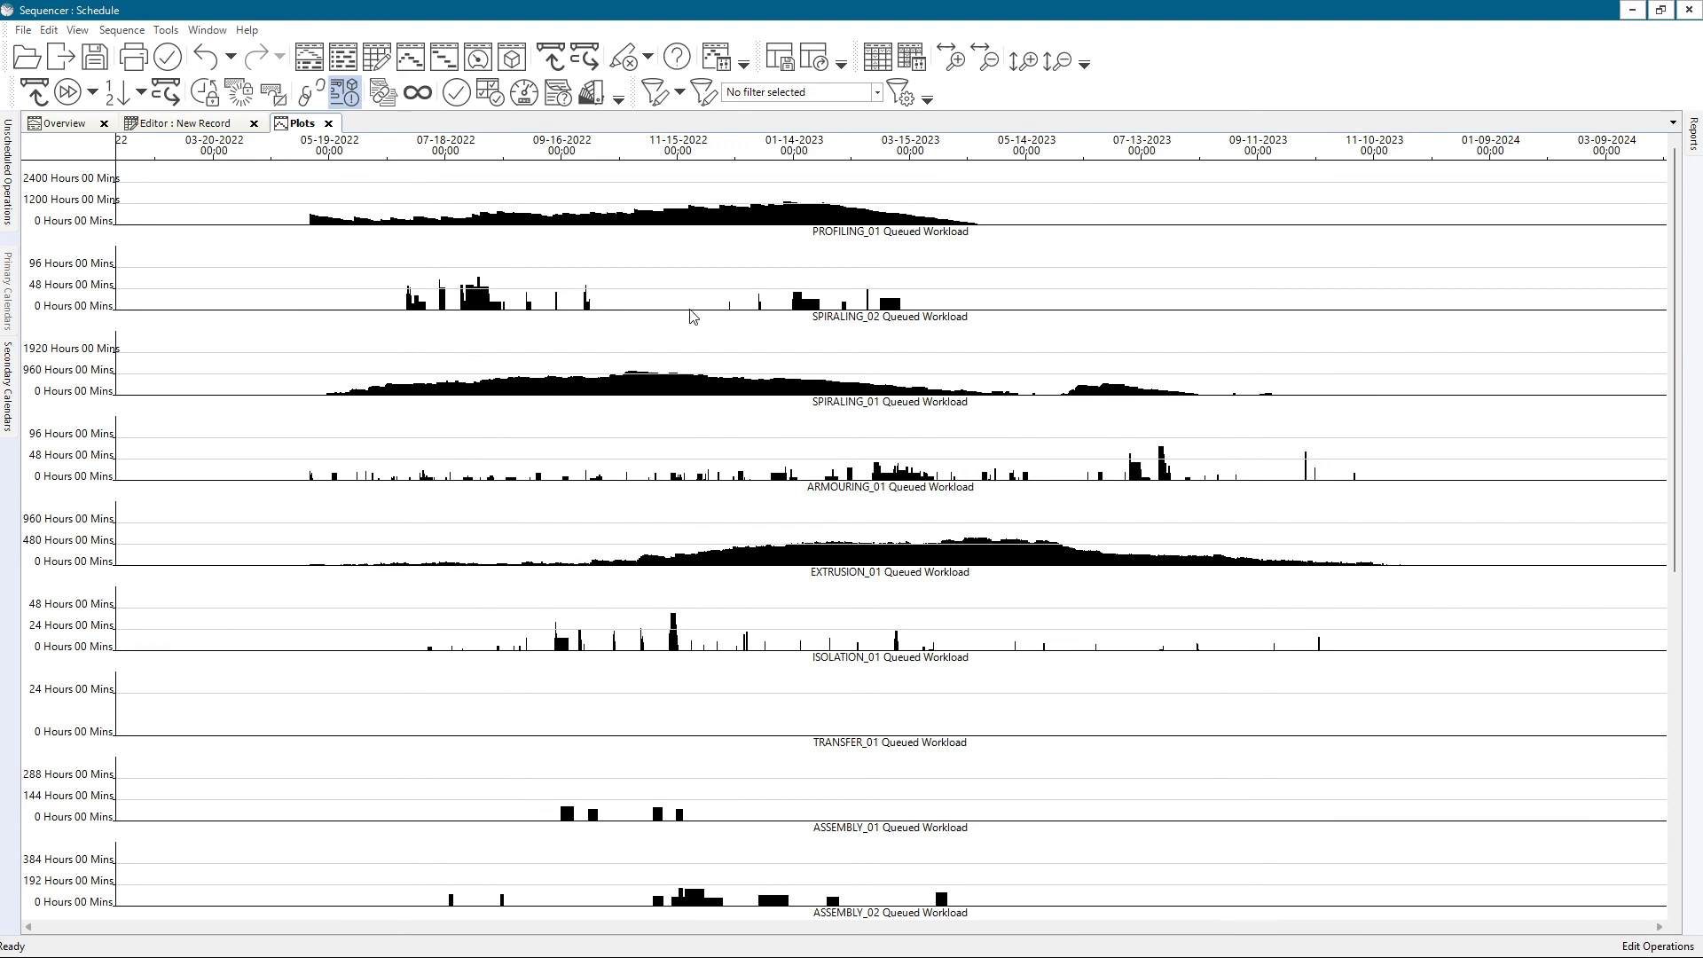
scroll(722, 406, down, 7)
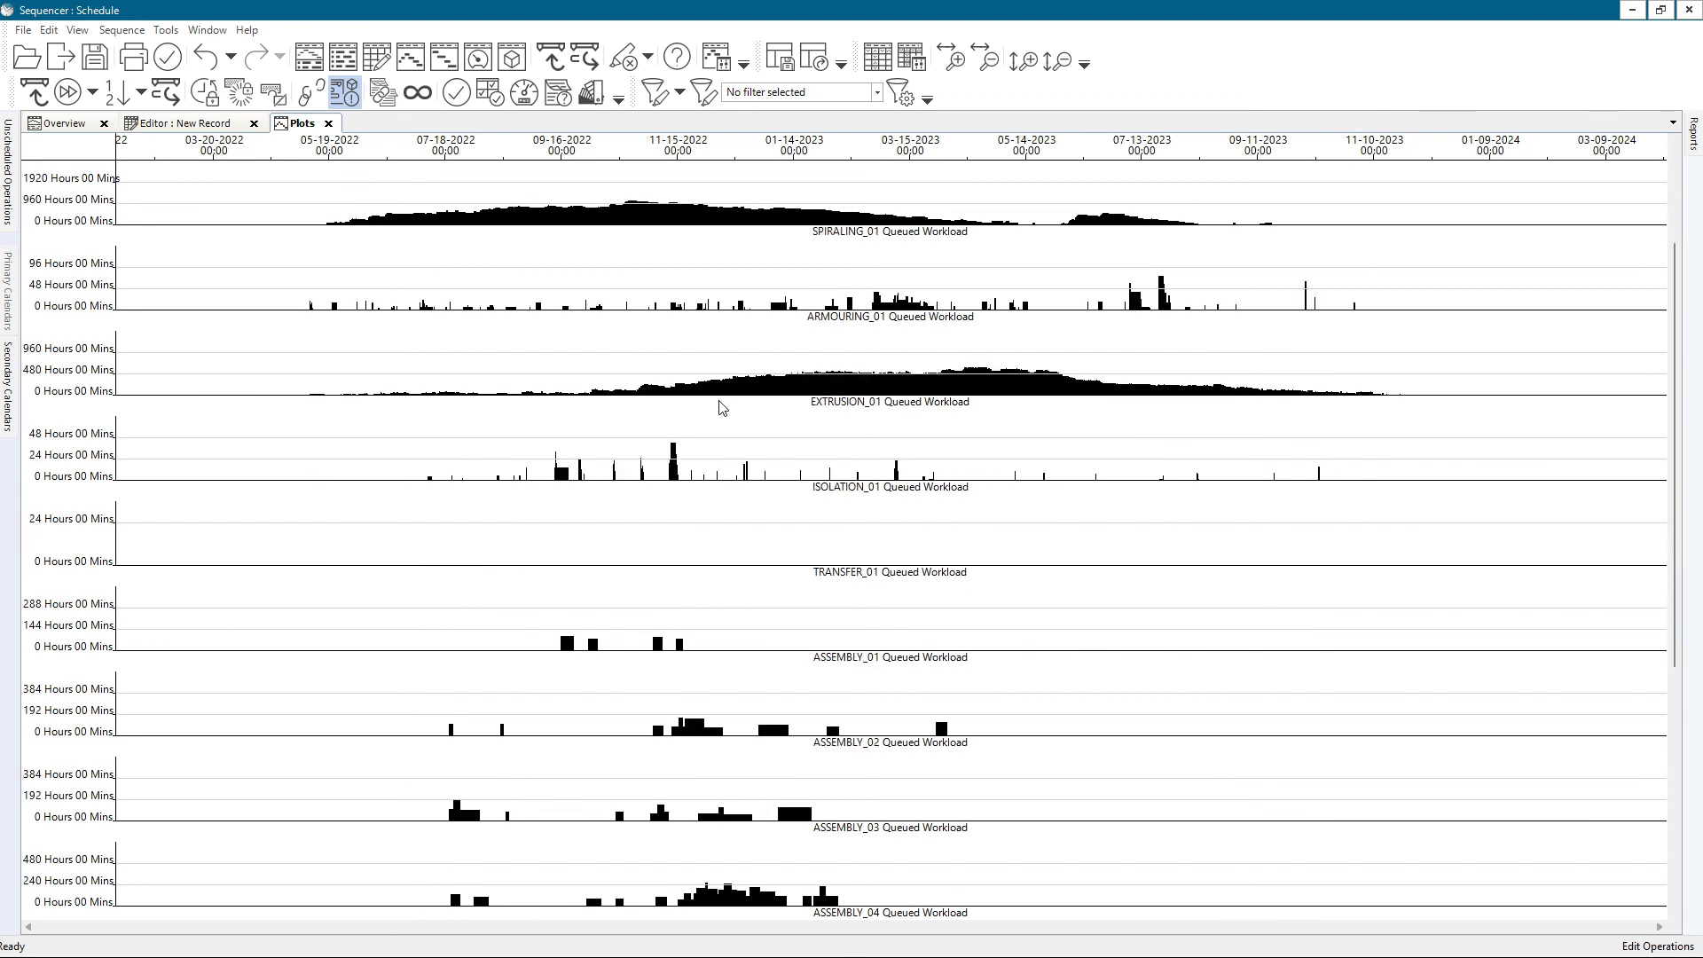
scroll(722, 407, up, 6)
scroll(722, 408, up, 1)
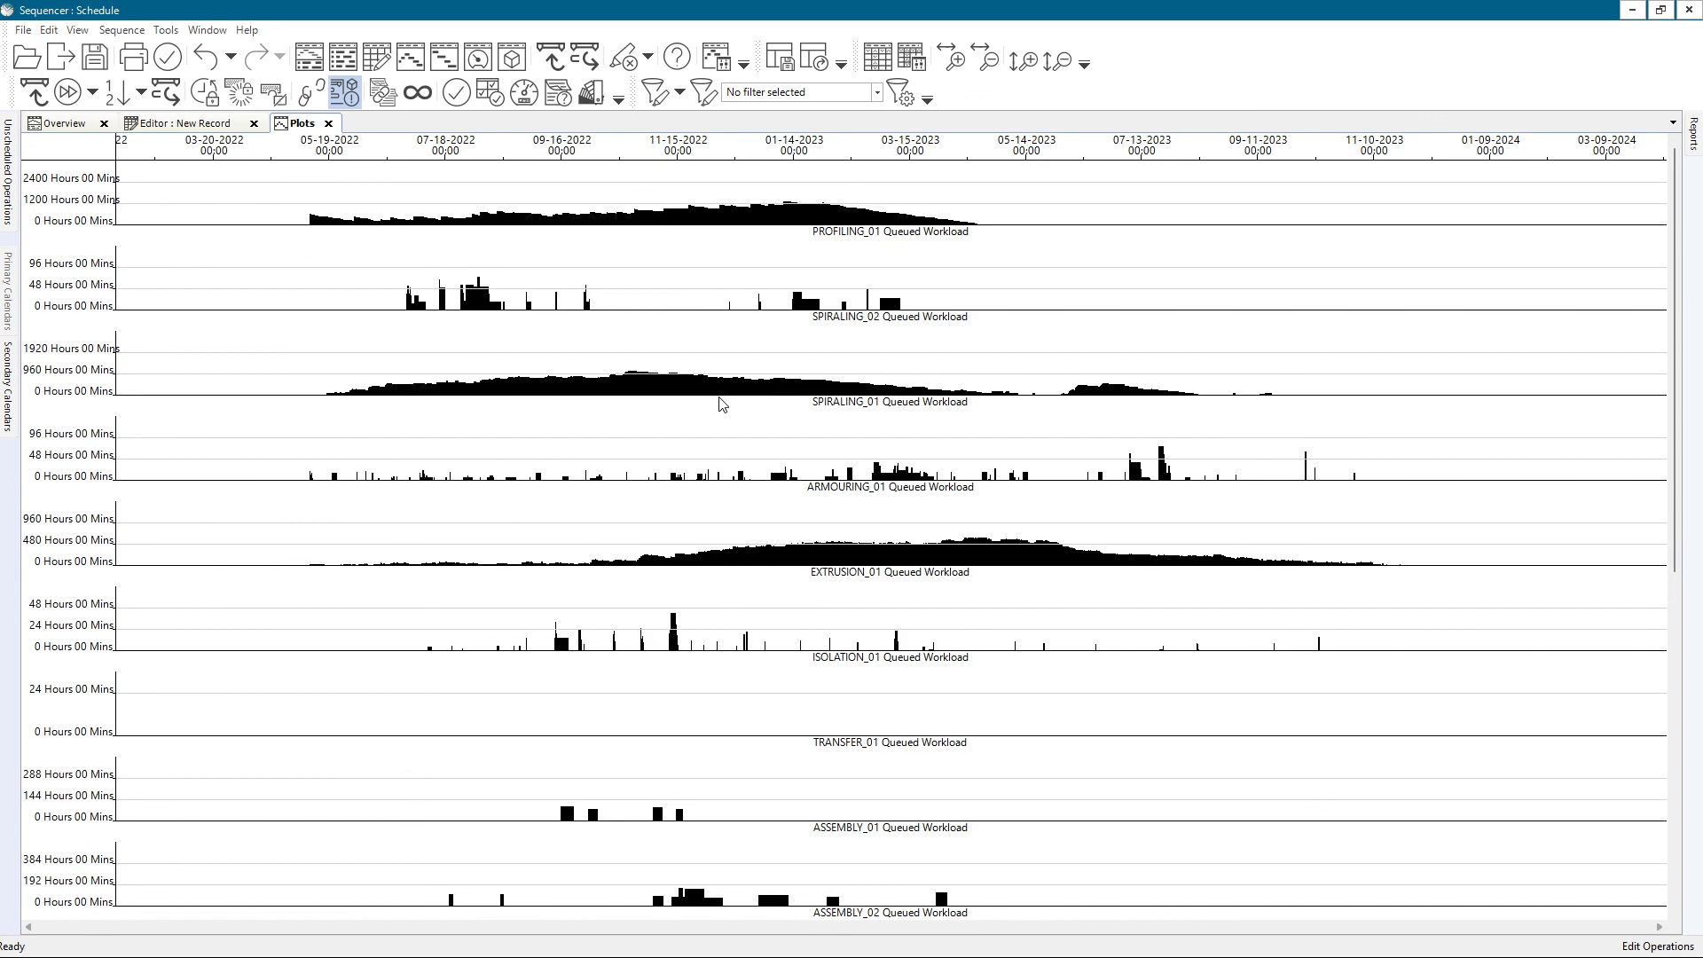